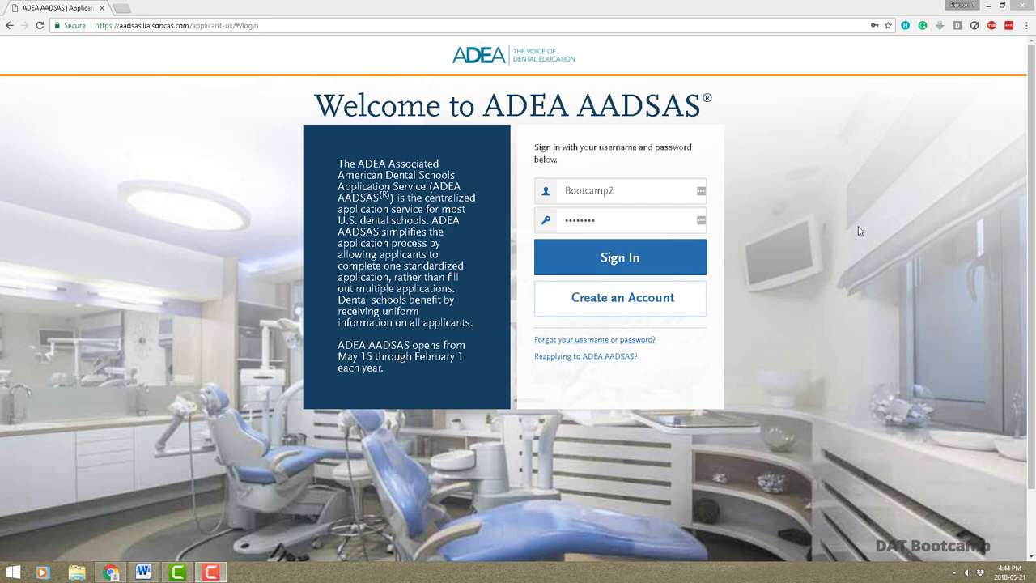
Sign in to the applicant account from the login page.
{"action": "left_click", "coordinate": [648, 258]}
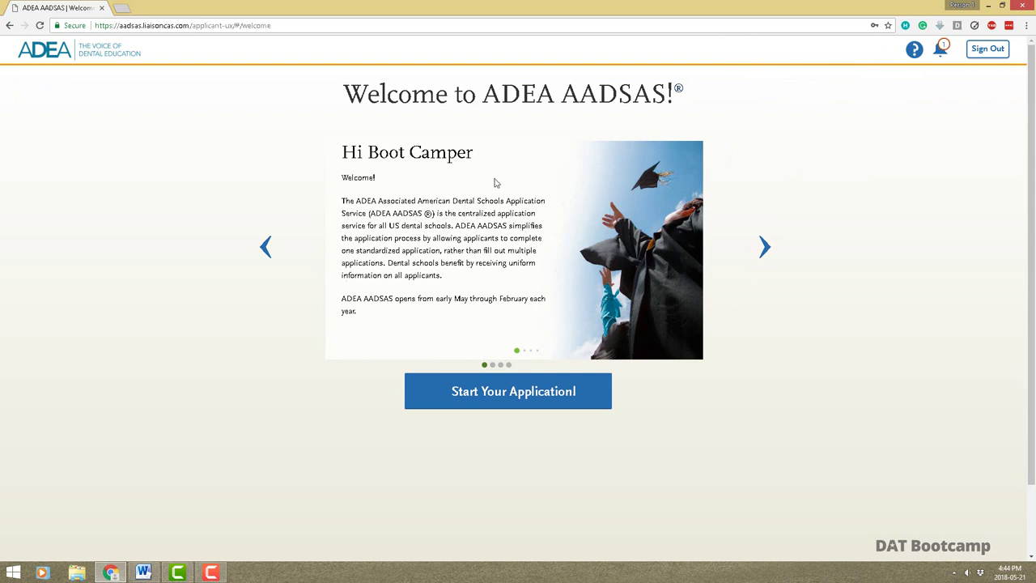
Advance through three welcome slides, then start the application.
{"action": "left_click", "coordinate": [765, 246]}
{"action": "left_click", "coordinate": [765, 246]}
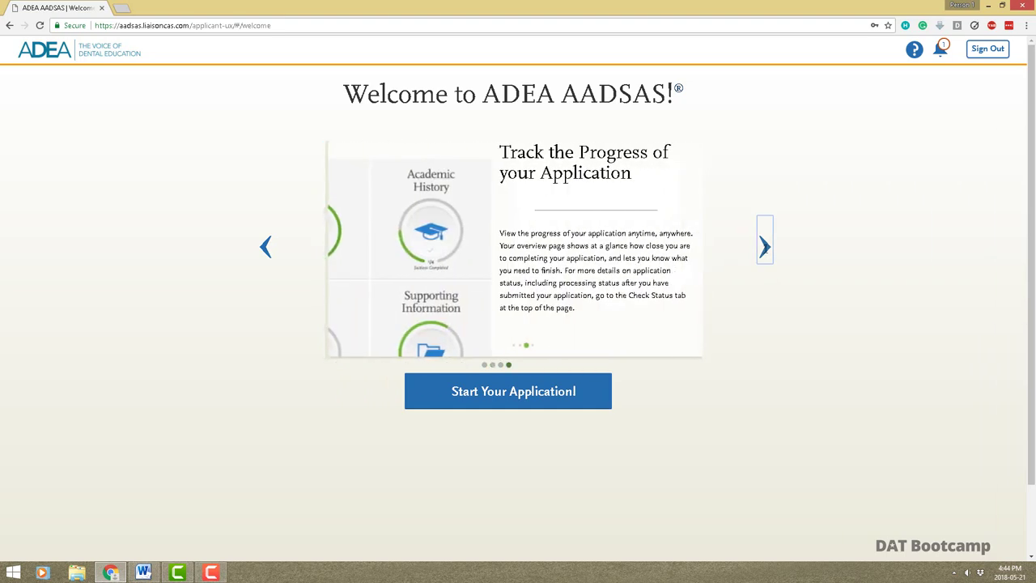
{"action": "left_click", "coordinate": [765, 246]}
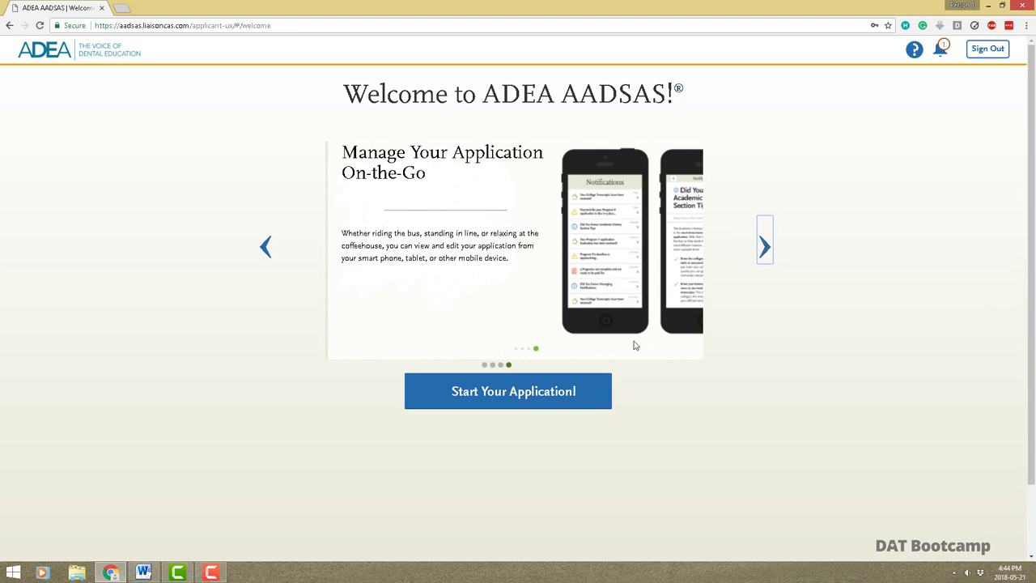
{"action": "left_click", "coordinate": [518, 393]}
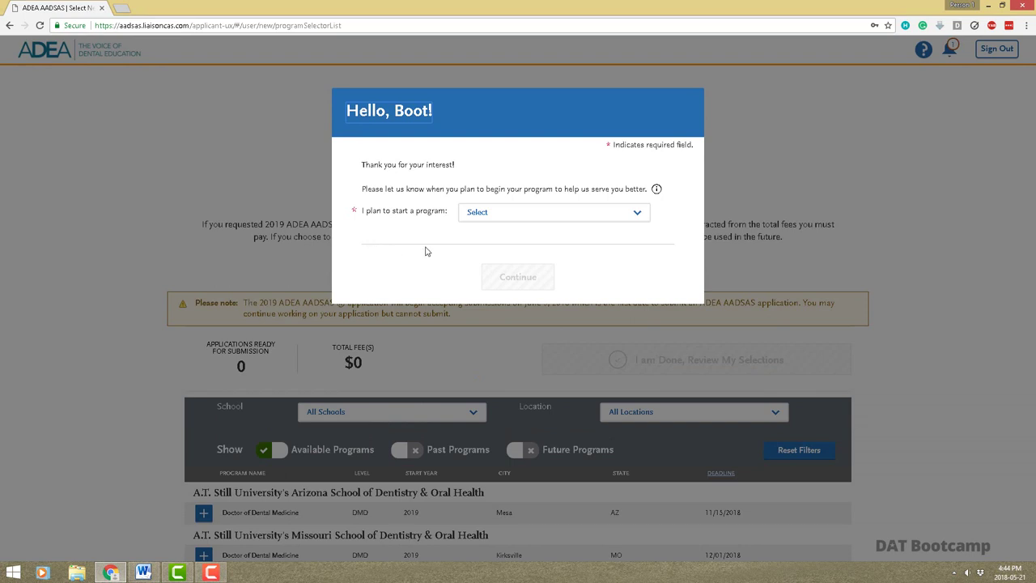
Choose Summer, 2019 as the planned start term and confirm it.
{"action": "left_click", "coordinate": [586, 220]}
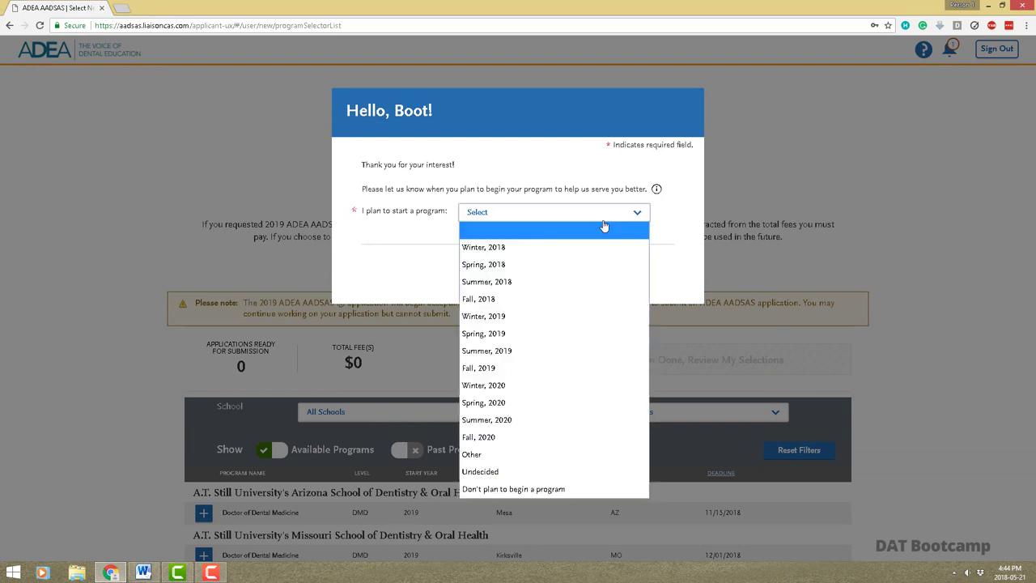
{"action": "left_click", "coordinate": [572, 351]}
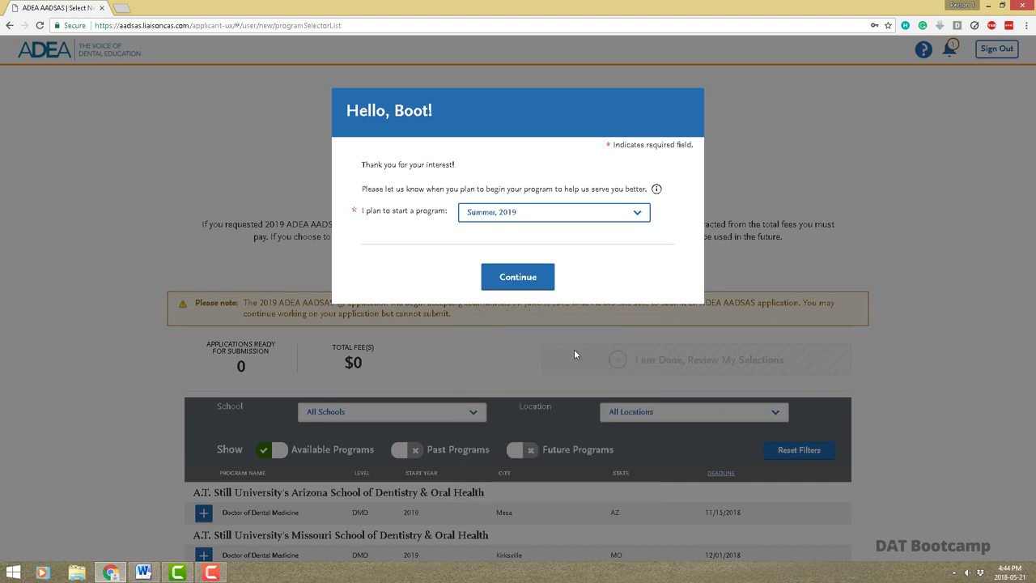
{"action": "left_click", "coordinate": [530, 285]}
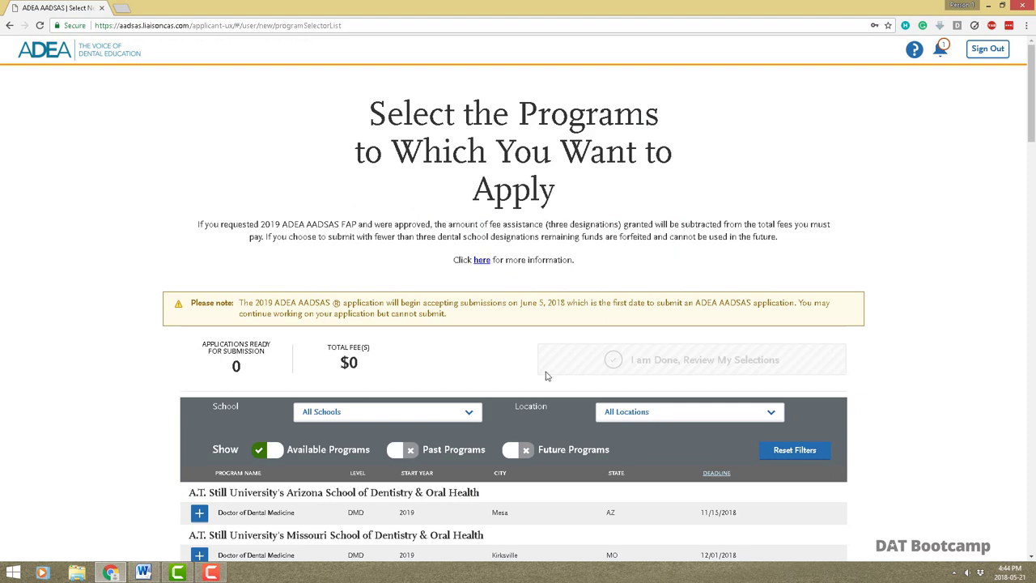
Add the Columbia, USC, NSU and UCSF dental programs to the selections.
{"action": "scroll", "coordinate": [571, 425], "scroll_direction": "down", "scroll_amount": 4}
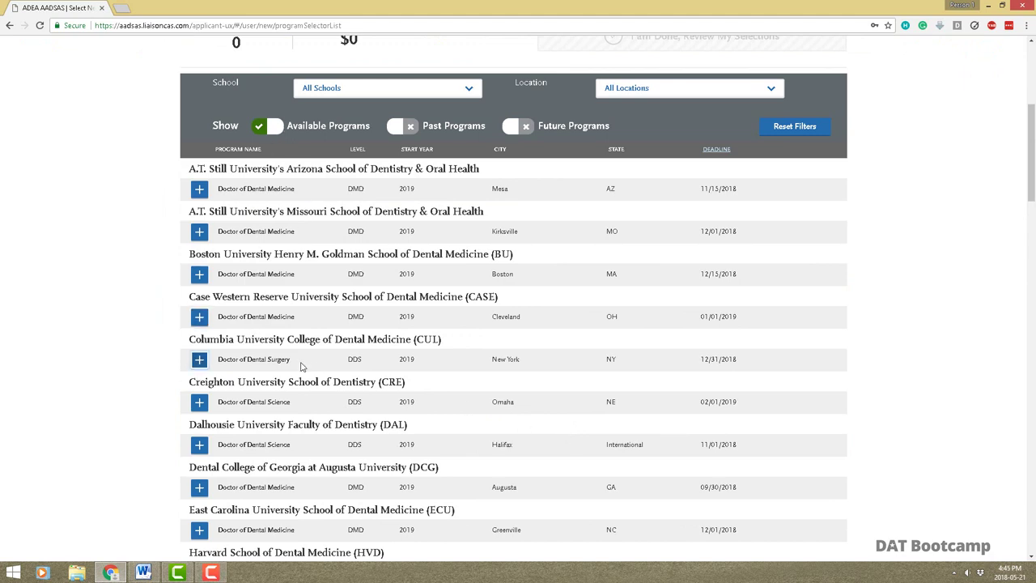
{"action": "left_click", "coordinate": [199, 359]}
{"action": "scroll", "coordinate": [324, 331], "scroll_direction": "down", "scroll_amount": 3}
{"action": "scroll", "coordinate": [330, 330], "scroll_direction": "down", "scroll_amount": 1}
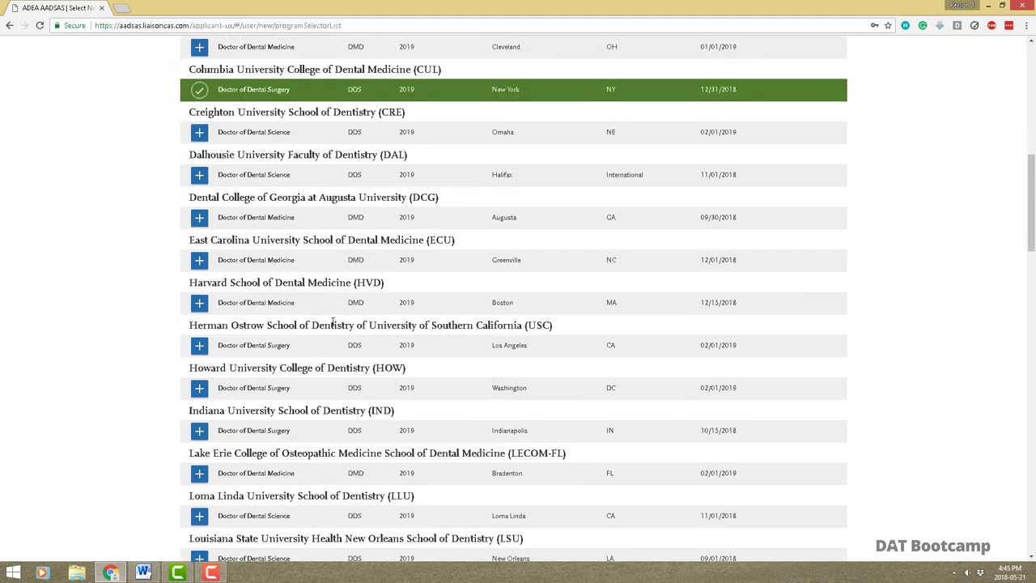
{"action": "left_click", "coordinate": [199, 346]}
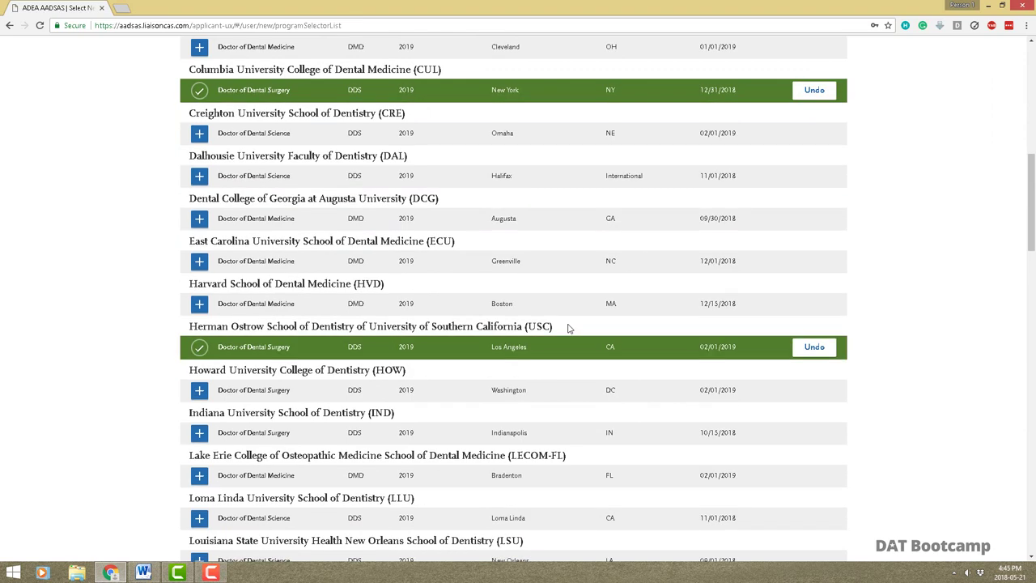
{"action": "scroll", "coordinate": [567, 328], "scroll_direction": "down", "scroll_amount": 10}
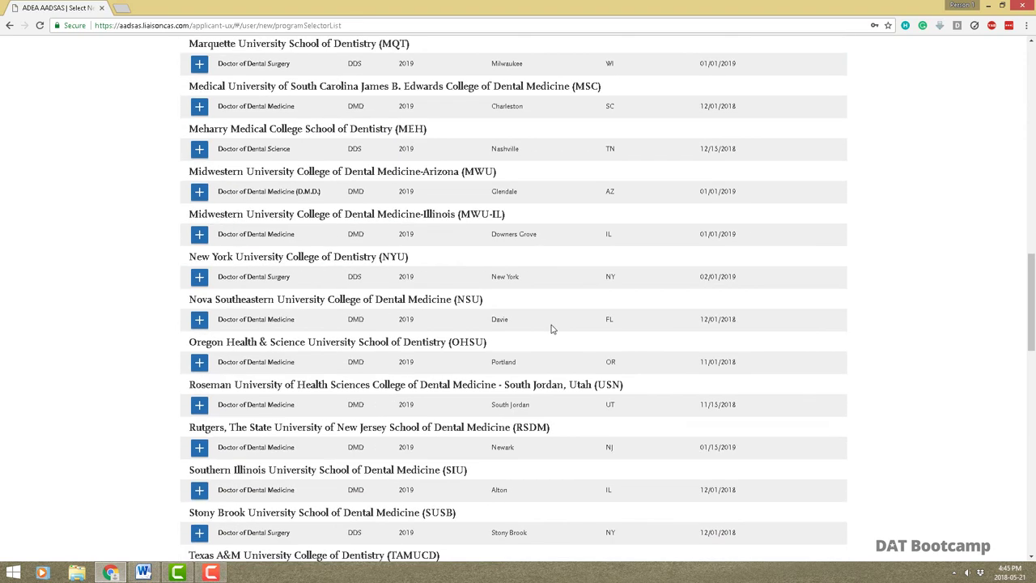
{"action": "left_click", "coordinate": [199, 319]}
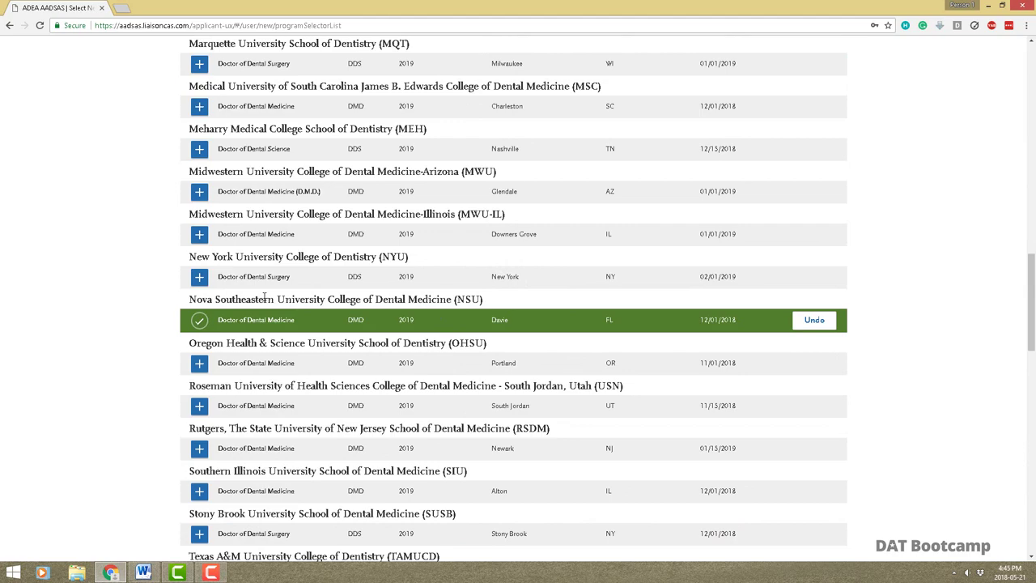
{"action": "scroll", "coordinate": [269, 297], "scroll_direction": "down", "scroll_amount": 5}
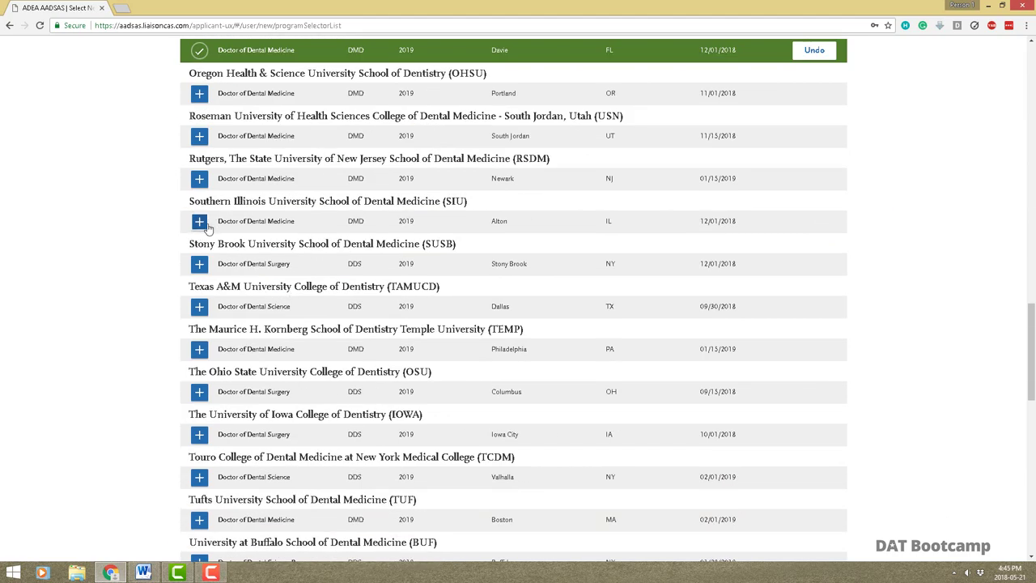
{"action": "scroll", "coordinate": [199, 217], "scroll_direction": "down", "scroll_amount": 8}
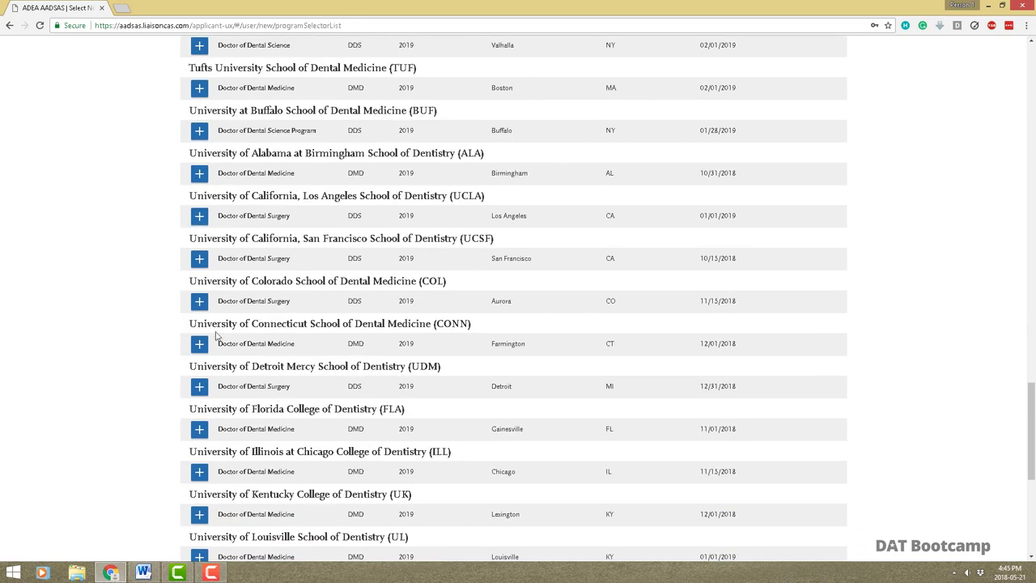
{"action": "left_click", "coordinate": [199, 258]}
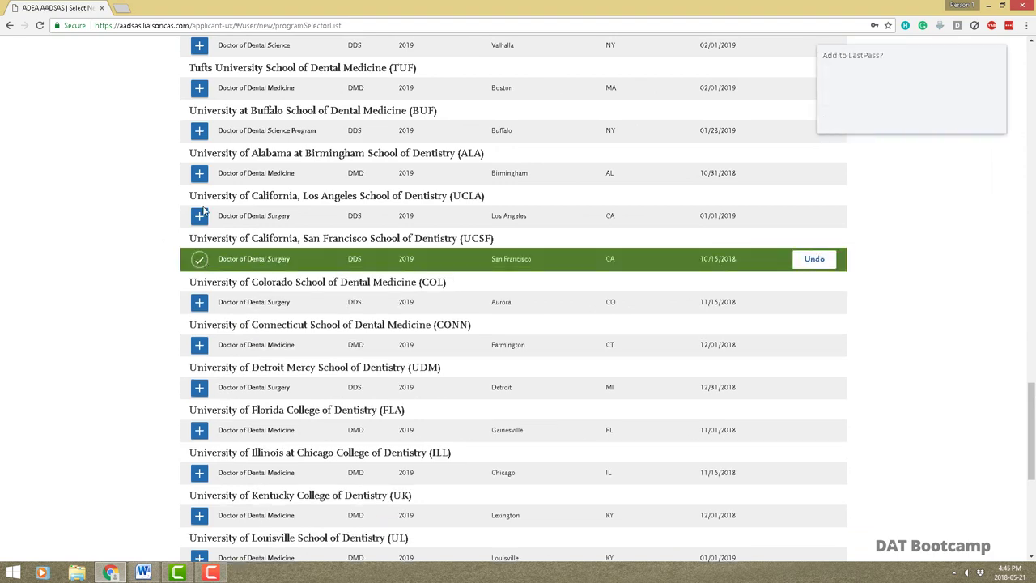
Add the Penn Doctor of Dental Medicine program from page 2 of the list.
{"action": "scroll", "coordinate": [202, 226], "scroll_direction": "down", "scroll_amount": 7}
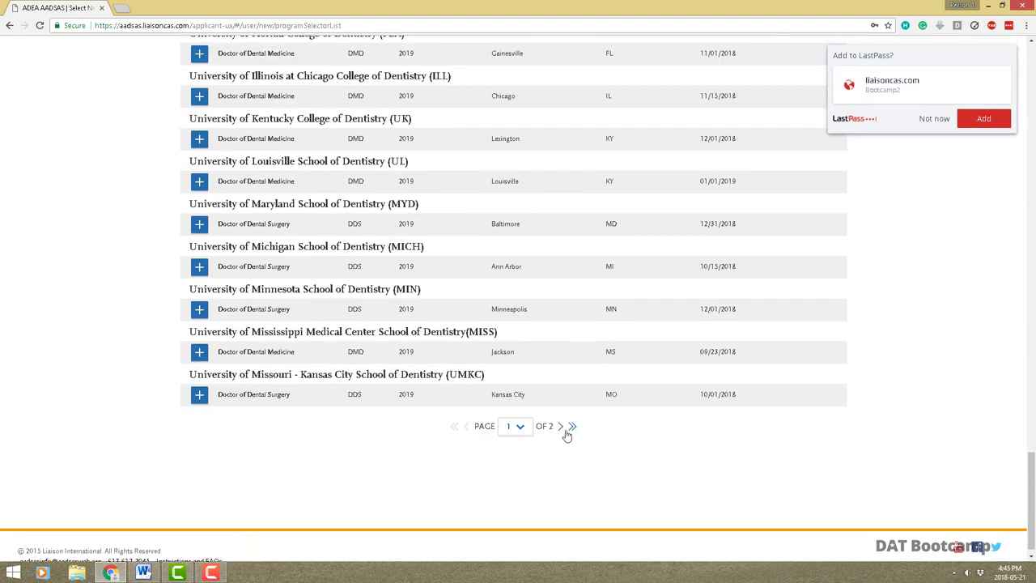
{"action": "left_click", "coordinate": [561, 427]}
{"action": "scroll", "coordinate": [486, 291], "scroll_direction": "down", "scroll_amount": 3}
{"action": "scroll", "coordinate": [489, 290], "scroll_direction": "down", "scroll_amount": 2}
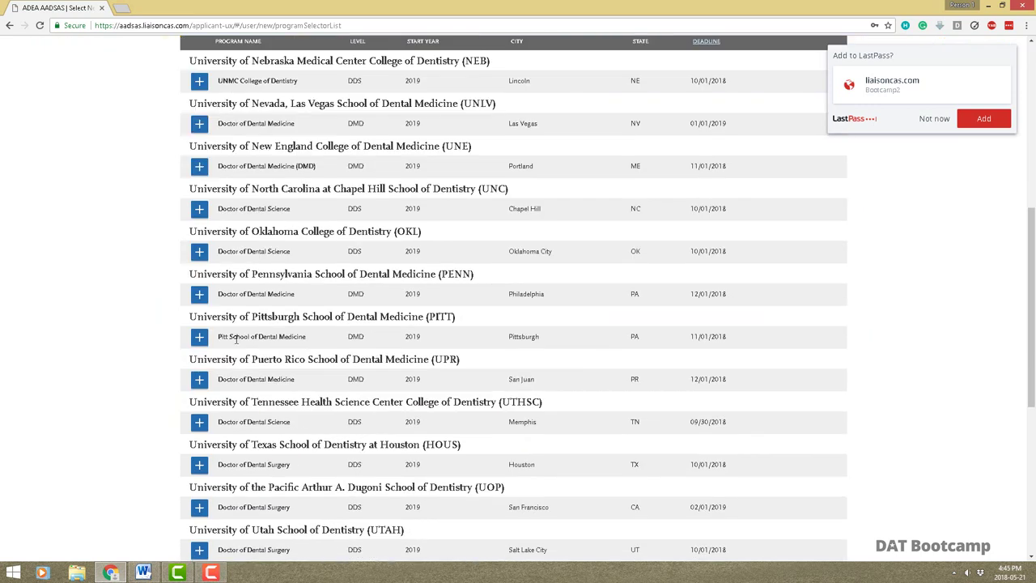
{"action": "left_click", "coordinate": [199, 294]}
Add and then delete the Tennessee program, leaving the total fee at $755.
{"action": "scroll", "coordinate": [502, 295], "scroll_direction": "down", "scroll_amount": 2}
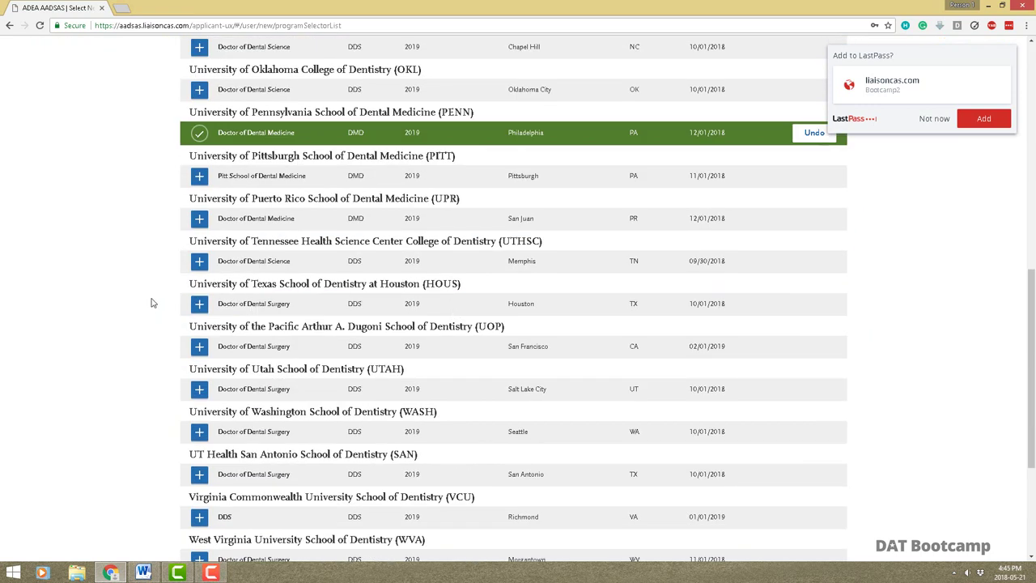
{"action": "left_click", "coordinate": [200, 266]}
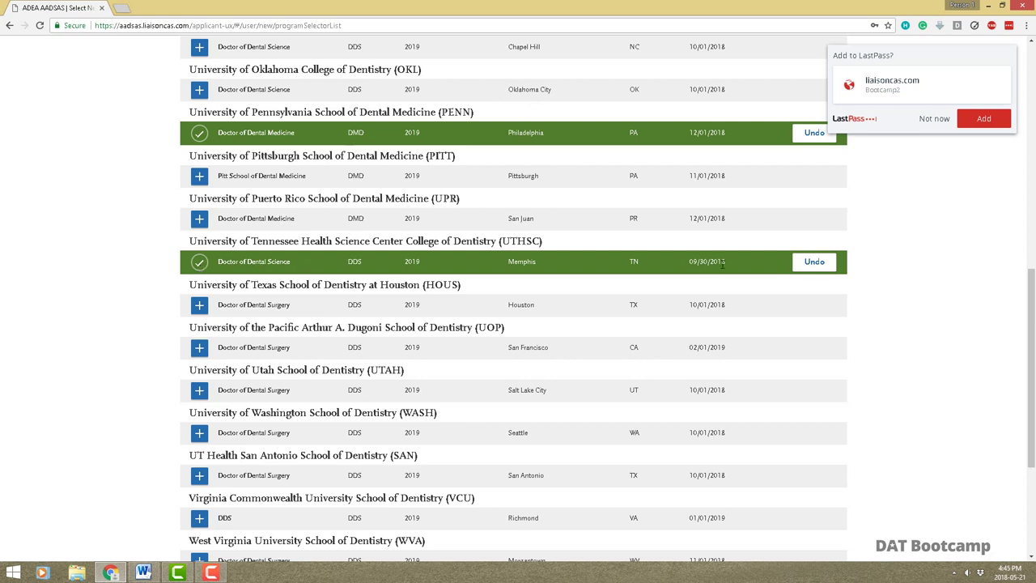
{"action": "left_click", "coordinate": [817, 264]}
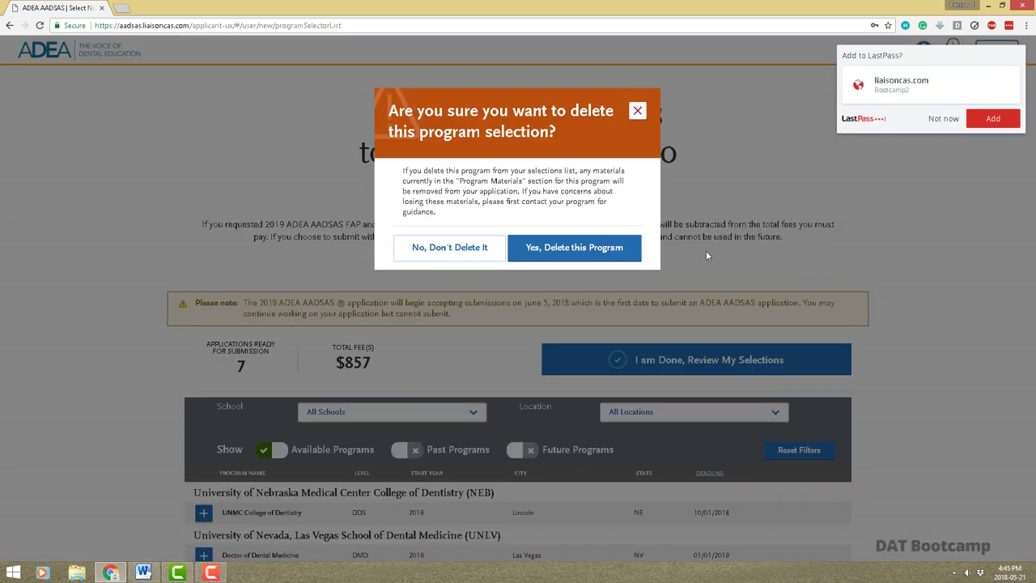
{"action": "left_click", "coordinate": [941, 119]}
{"action": "left_click", "coordinate": [546, 248]}
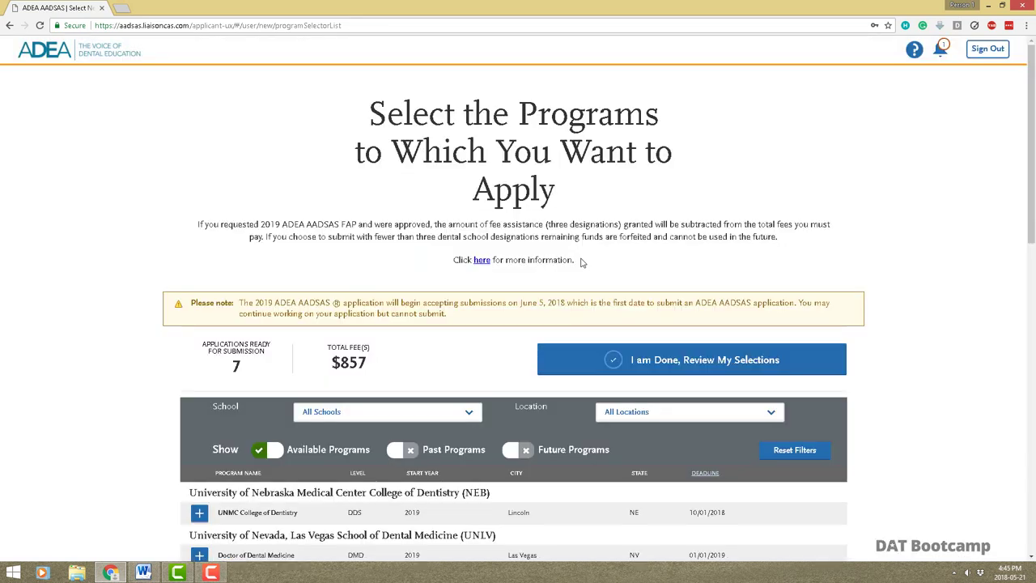
{"action": "scroll", "coordinate": [570, 259], "scroll_direction": "down", "scroll_amount": 6}
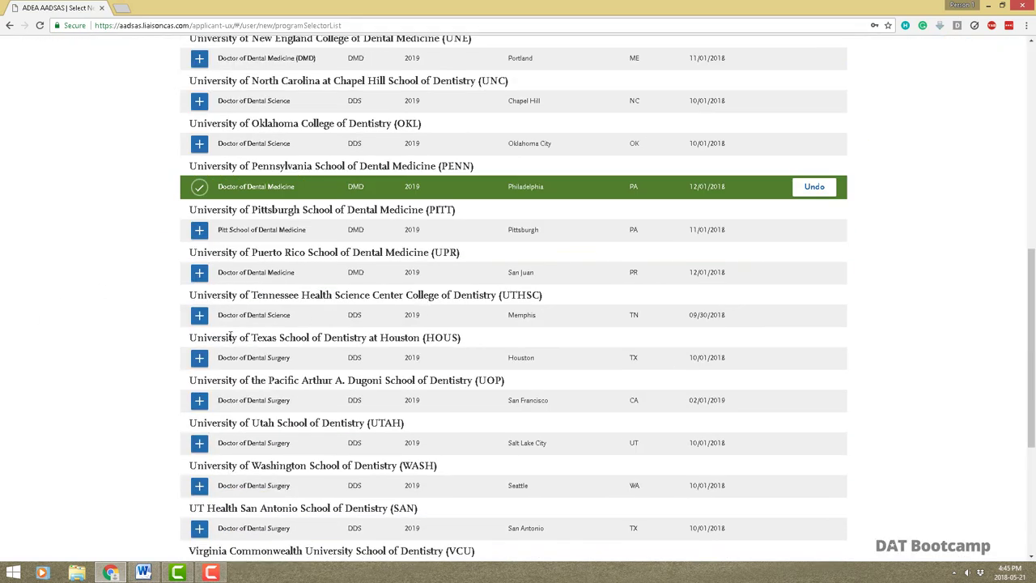
{"action": "left_click", "coordinate": [199, 314]}
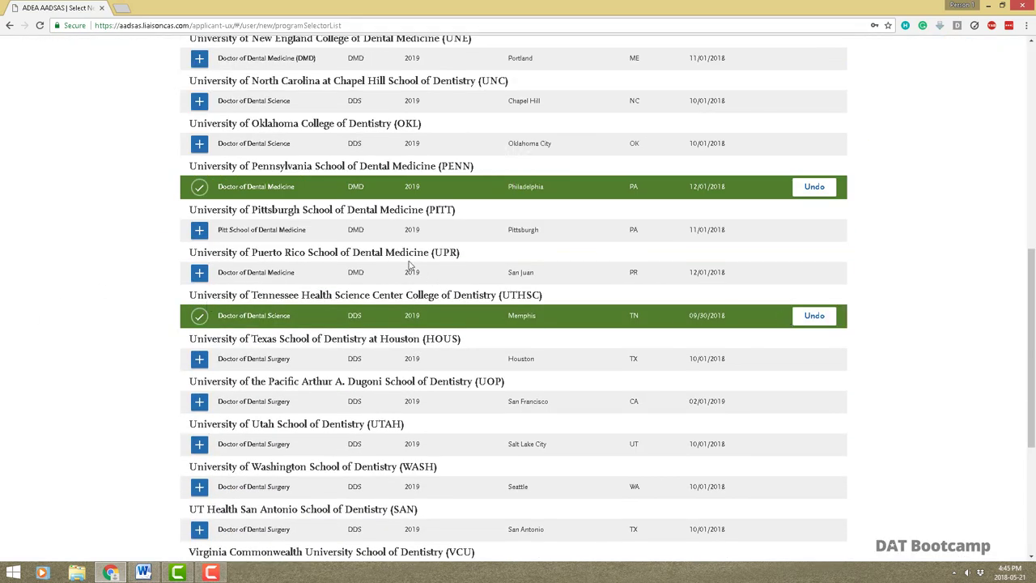
{"action": "left_click", "coordinate": [812, 316]}
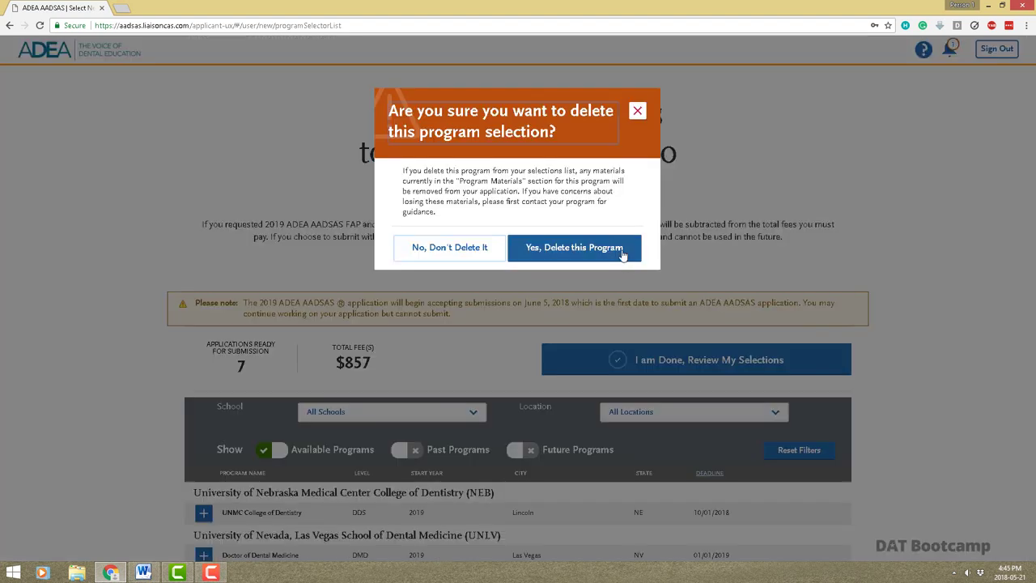
{"action": "left_click", "coordinate": [622, 255]}
{"action": "scroll", "coordinate": [908, 367], "scroll_direction": "down", "scroll_amount": 3}
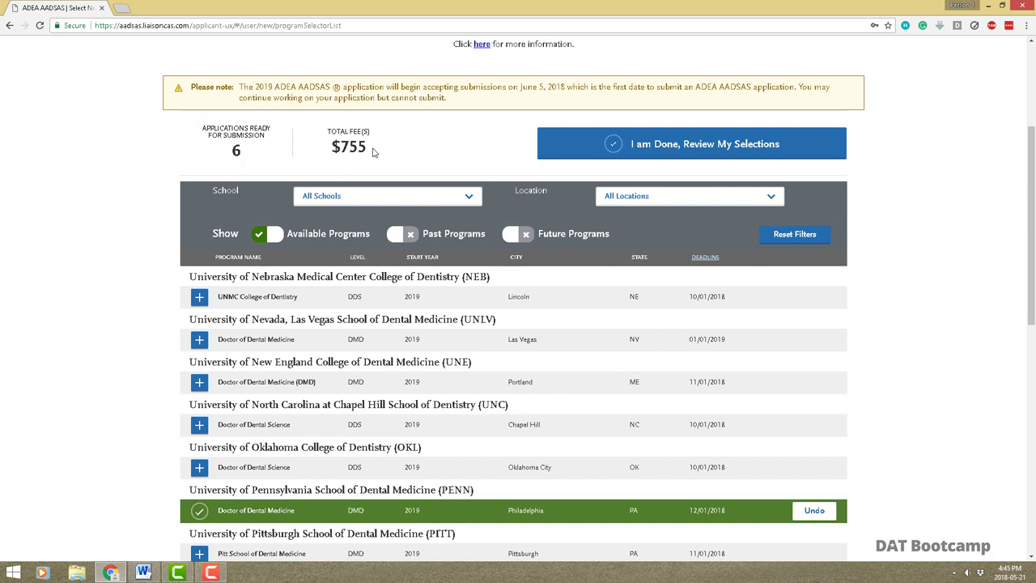
{"action": "left_click_drag", "start_coordinate": [377, 152], "coordinate": [331, 147]}
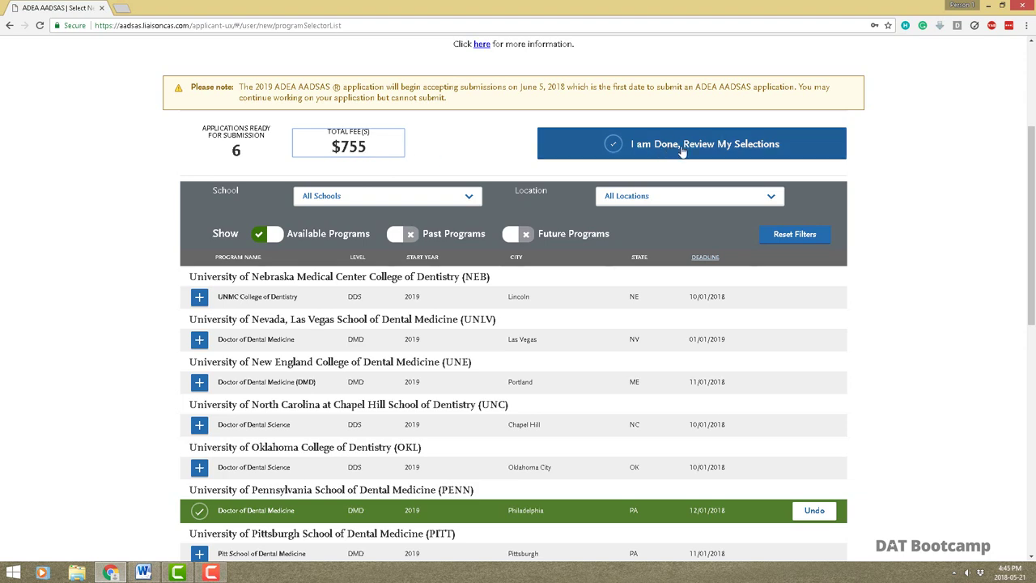
Review the six program selections, then continue to the My Application dashboard.
{"action": "left_click", "coordinate": [706, 148]}
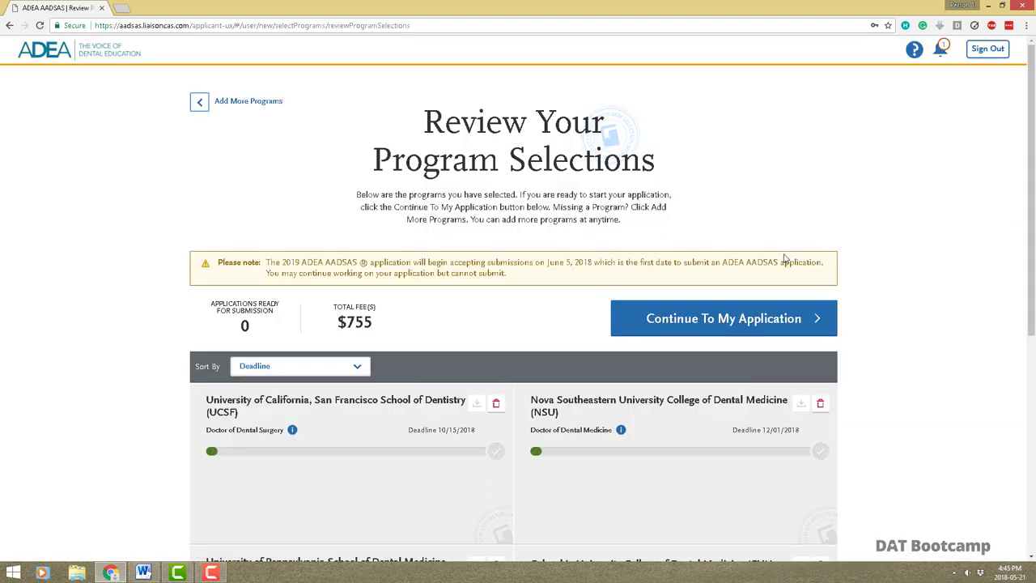
{"action": "scroll", "coordinate": [842, 243], "scroll_direction": "down", "scroll_amount": 5}
{"action": "scroll", "coordinate": [768, 357], "scroll_direction": "up", "scroll_amount": 2}
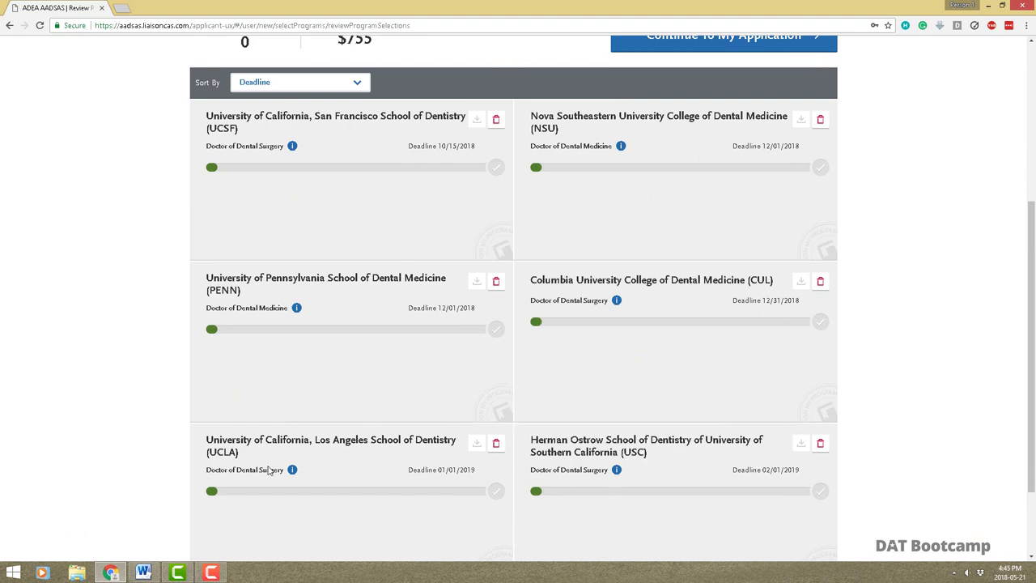
{"action": "scroll", "coordinate": [655, 333], "scroll_direction": "down", "scroll_amount": 2}
{"action": "scroll", "coordinate": [683, 343], "scroll_direction": "up", "scroll_amount": 4}
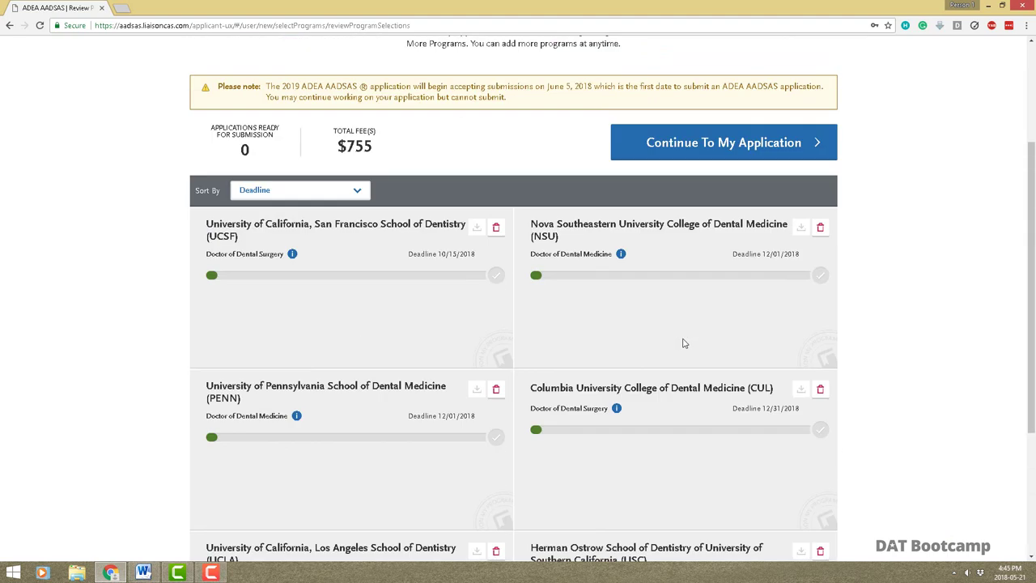
{"action": "scroll", "coordinate": [683, 343], "scroll_direction": "up", "scroll_amount": 3}
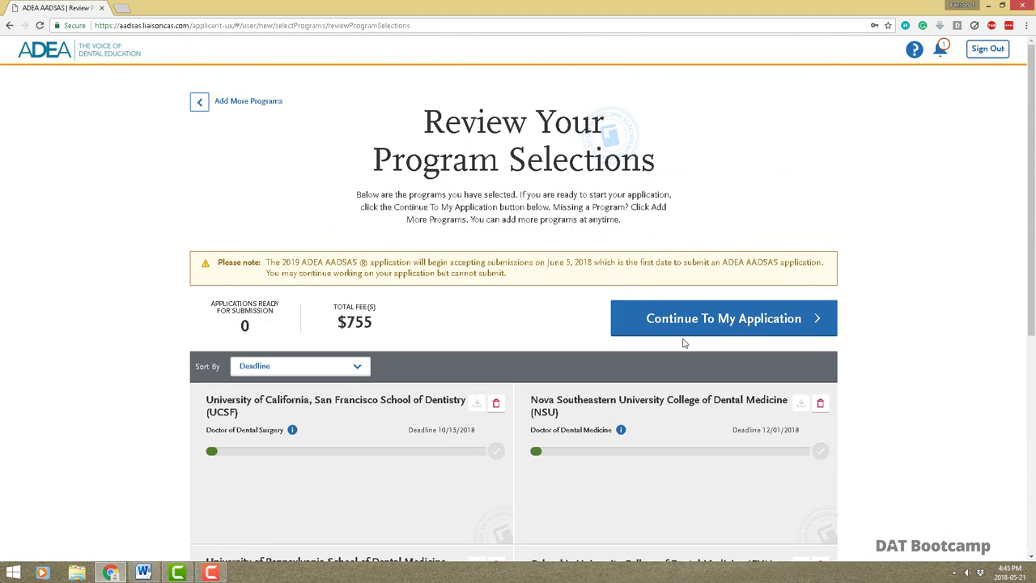
{"action": "left_click", "coordinate": [772, 318]}
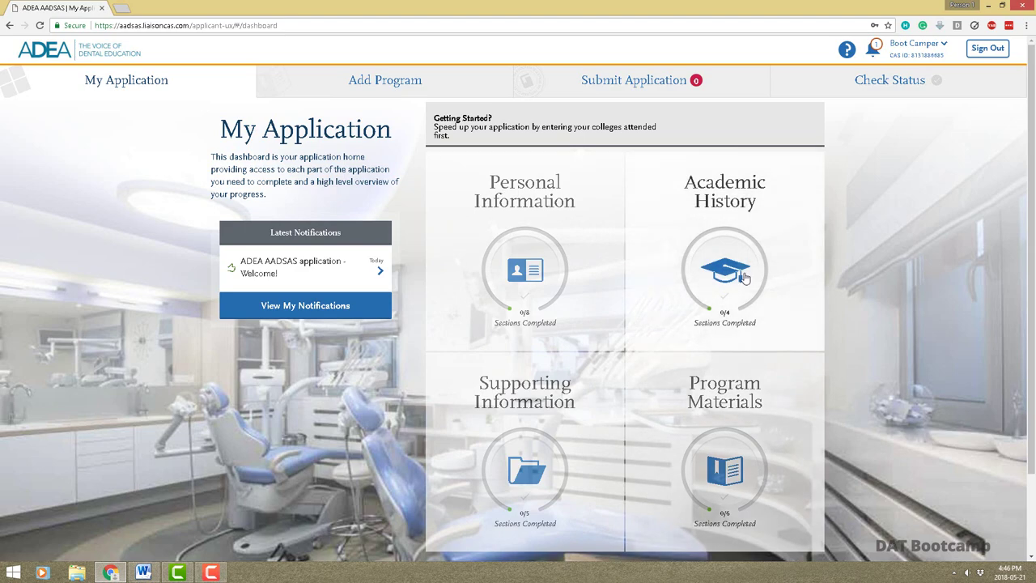
Add Case Western's DMD program and view Submit Application showing $857 total fees.
{"action": "left_click", "coordinate": [347, 85]}
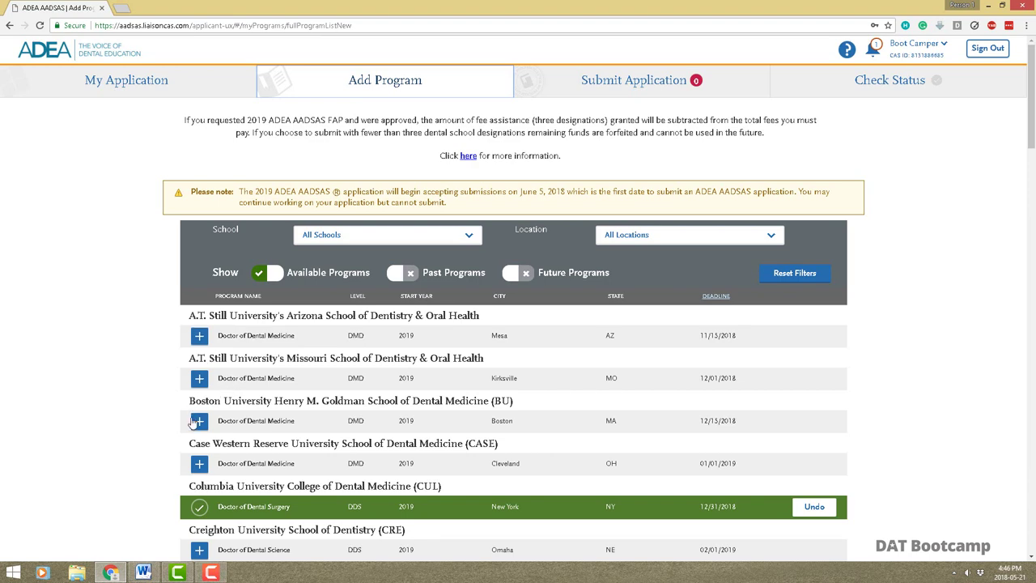
{"action": "left_click", "coordinate": [199, 463]}
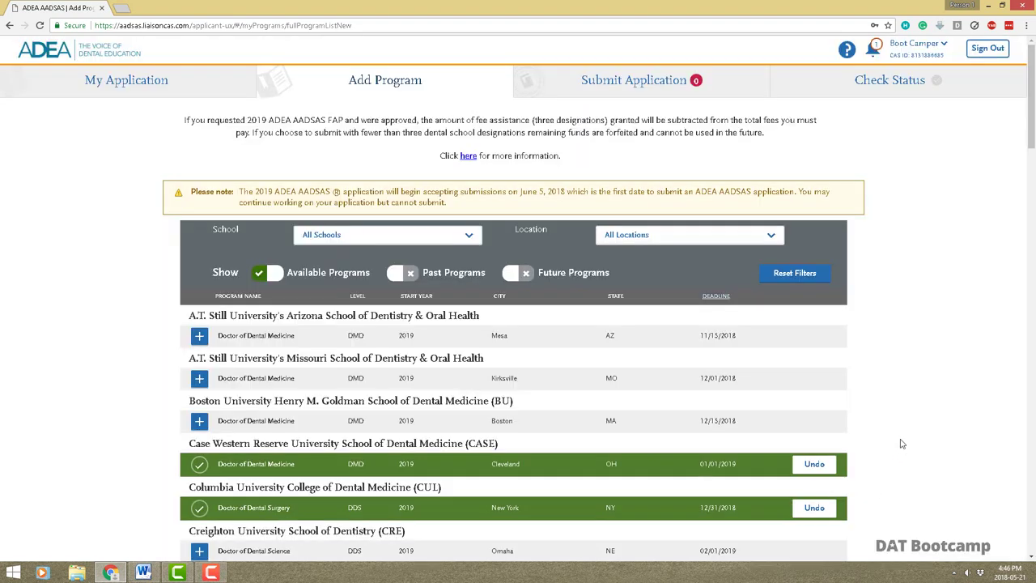
{"action": "left_click", "coordinate": [173, 84]}
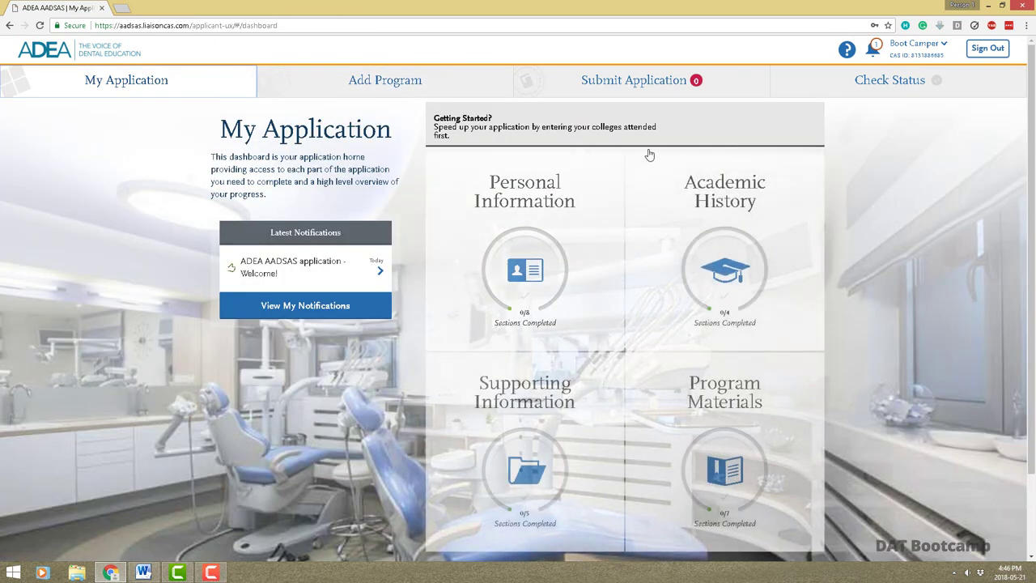
{"action": "left_click", "coordinate": [632, 84]}
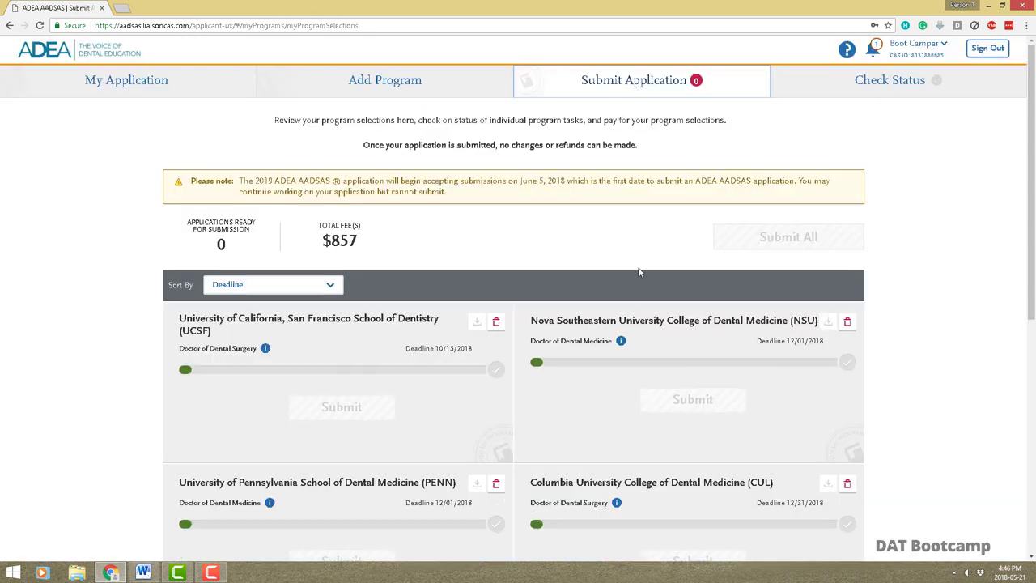
Review the Submit Application page and confirm all seven programs show In Progress.
{"action": "scroll", "coordinate": [613, 267], "scroll_direction": "down", "scroll_amount": 2}
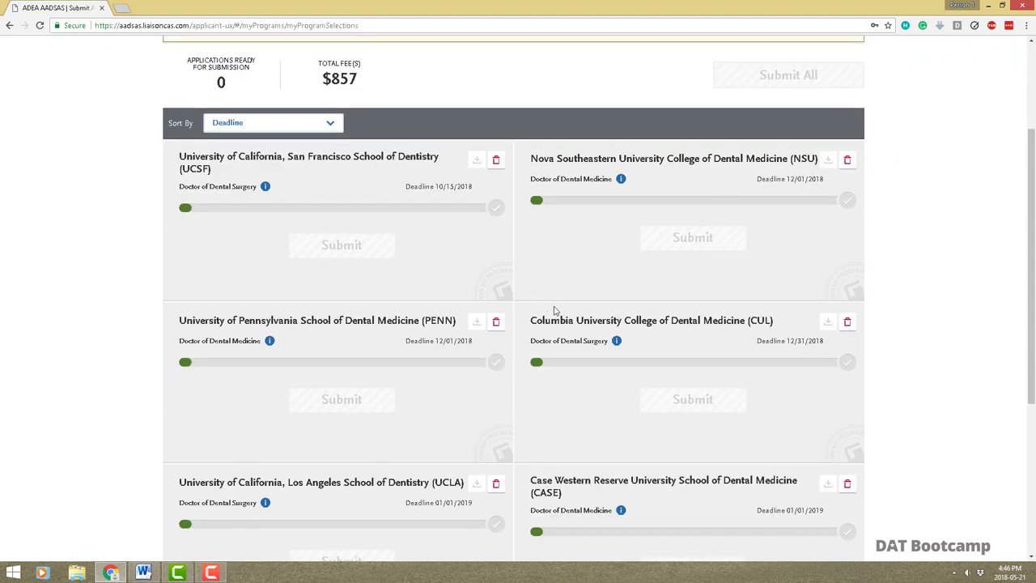
{"action": "scroll", "coordinate": [437, 259], "scroll_direction": "up", "scroll_amount": 2}
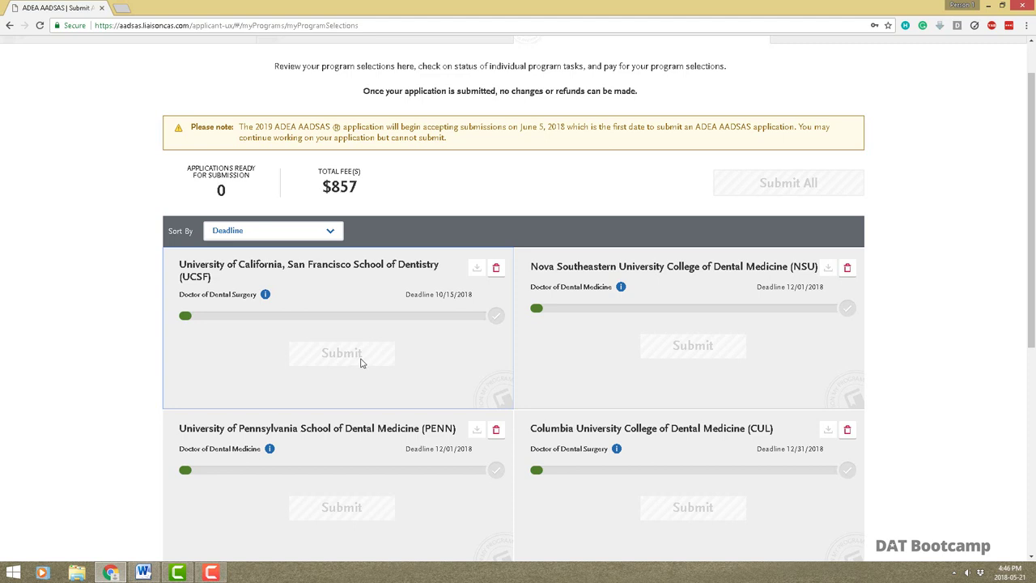
{"action": "scroll", "coordinate": [360, 357], "scroll_direction": "up", "scroll_amount": 1}
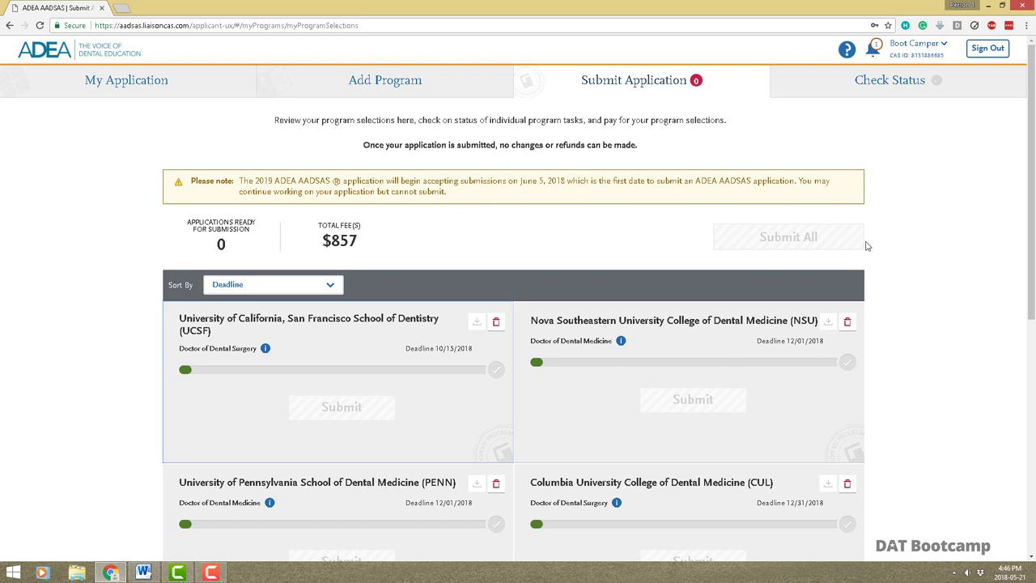
{"action": "left_click", "coordinate": [873, 89]}
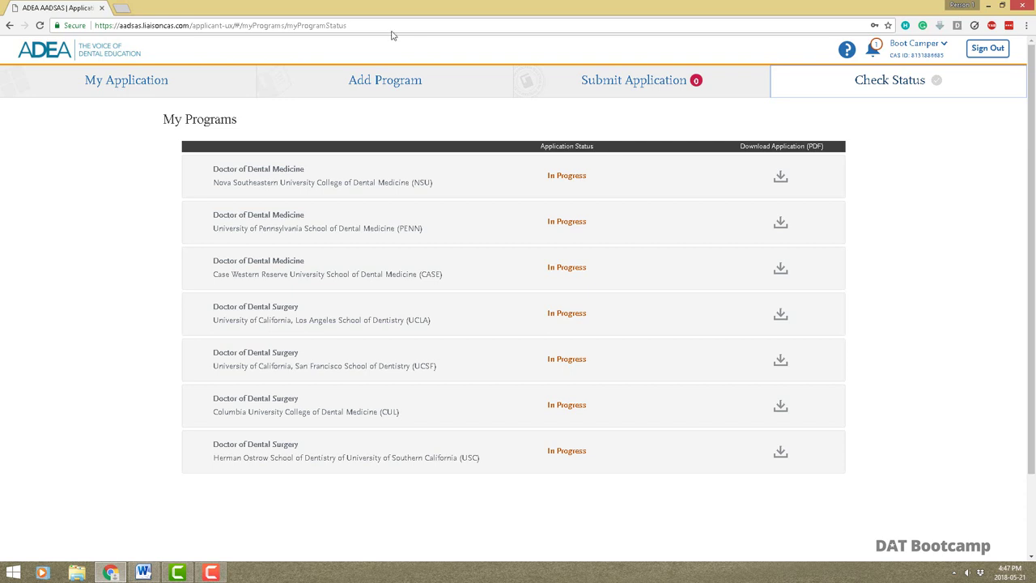
{"action": "left_click", "coordinate": [146, 83]}
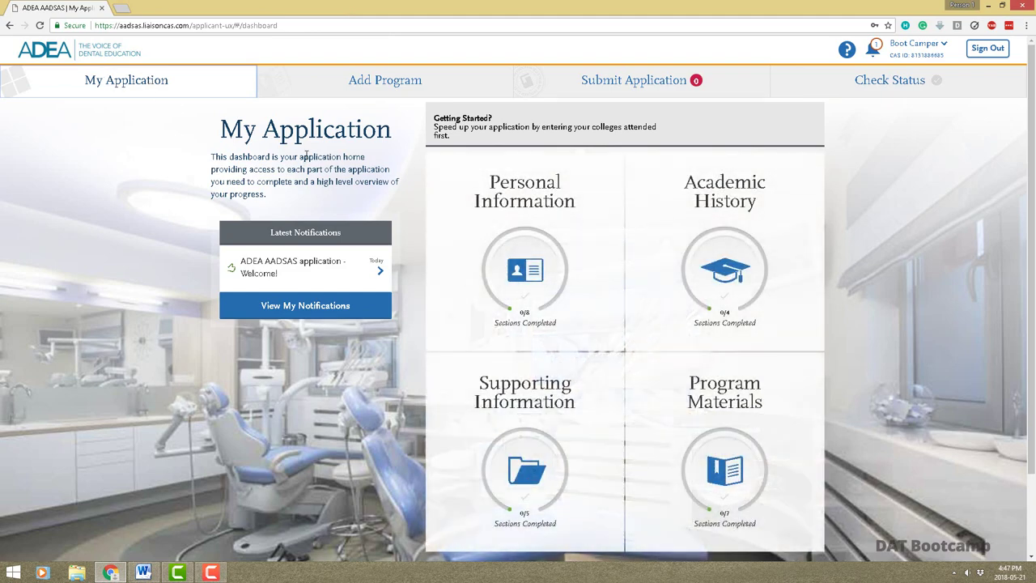
Scroll the dashboard, briefly selecting the footer support phone number and the CAS ID.
{"action": "scroll", "coordinate": [304, 162], "scroll_direction": "down", "scroll_amount": 2}
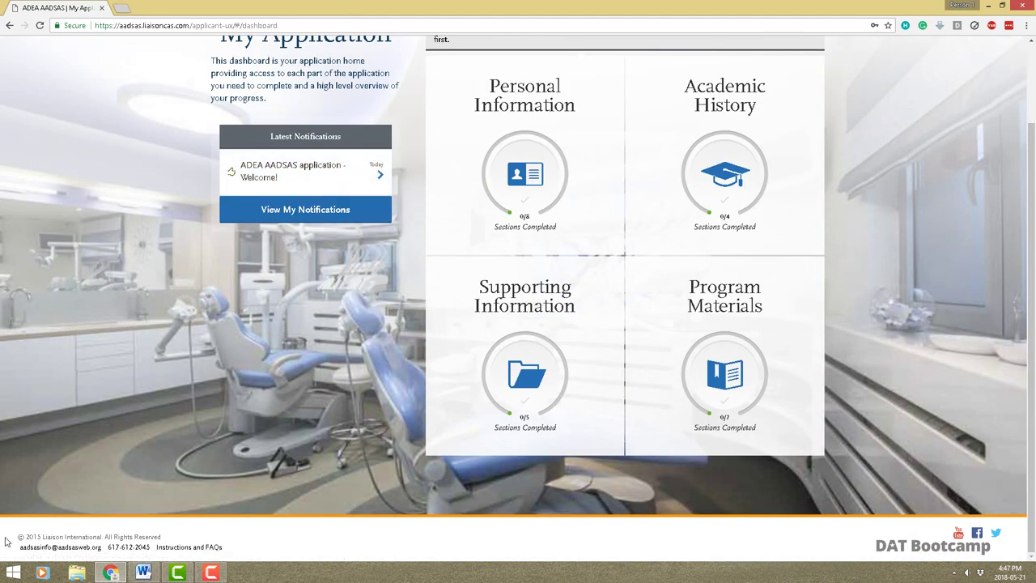
{"action": "left_click_drag", "start_coordinate": [151, 548], "coordinate": [114, 548]}
{"action": "left_click_drag", "start_coordinate": [113, 548], "coordinate": [24, 548]}
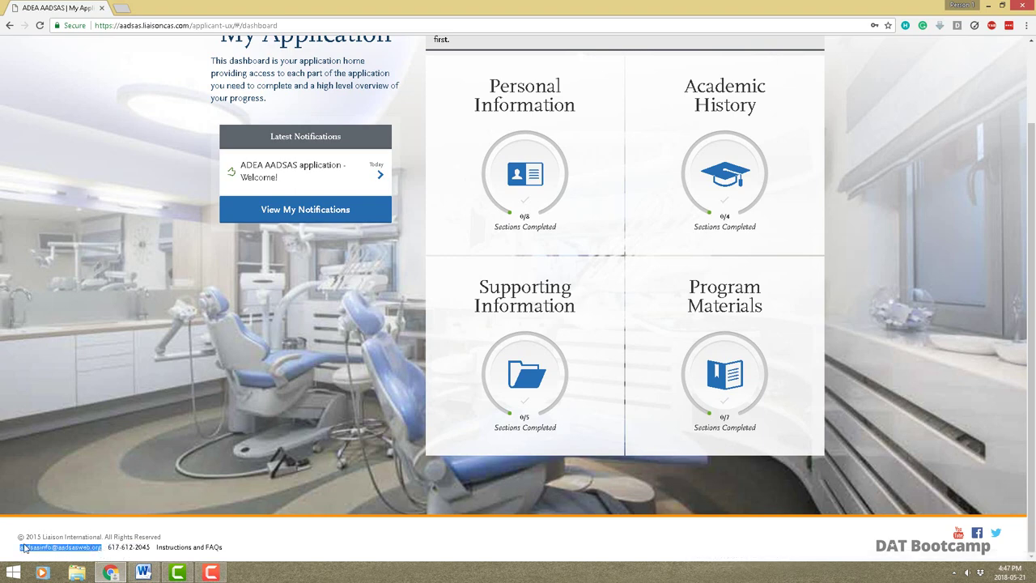
{"action": "left_click", "coordinate": [326, 548]}
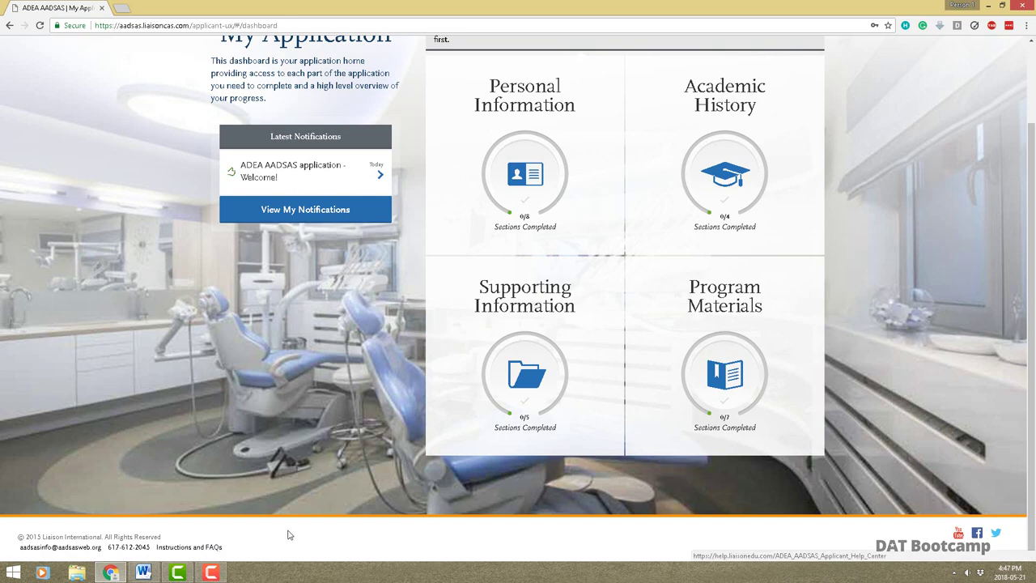
{"action": "scroll", "coordinate": [339, 498], "scroll_direction": "up", "scroll_amount": 2}
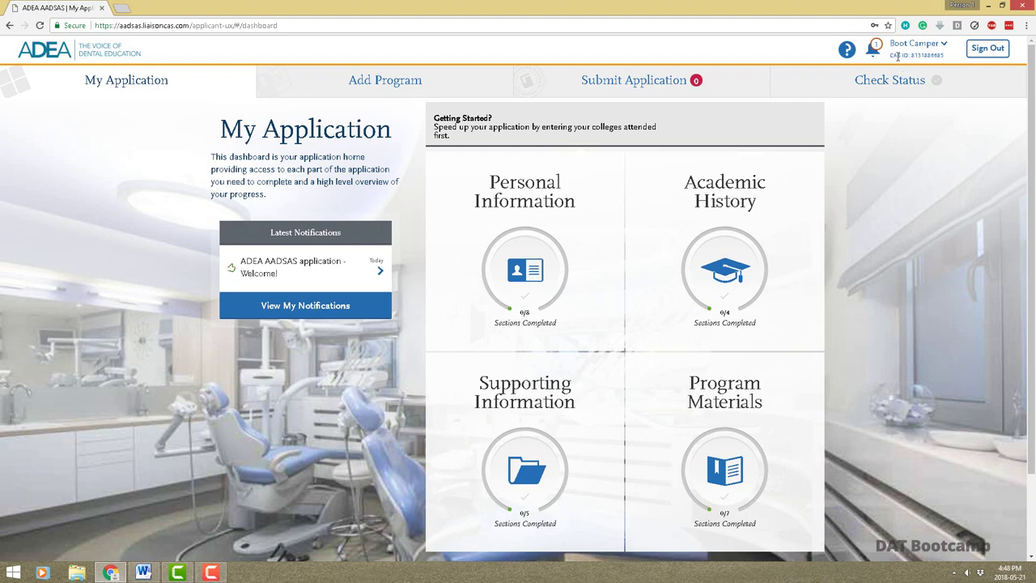
{"action": "left_click_drag", "start_coordinate": [945, 58], "coordinate": [909, 56]}
{"action": "left_click", "coordinate": [960, 160]}
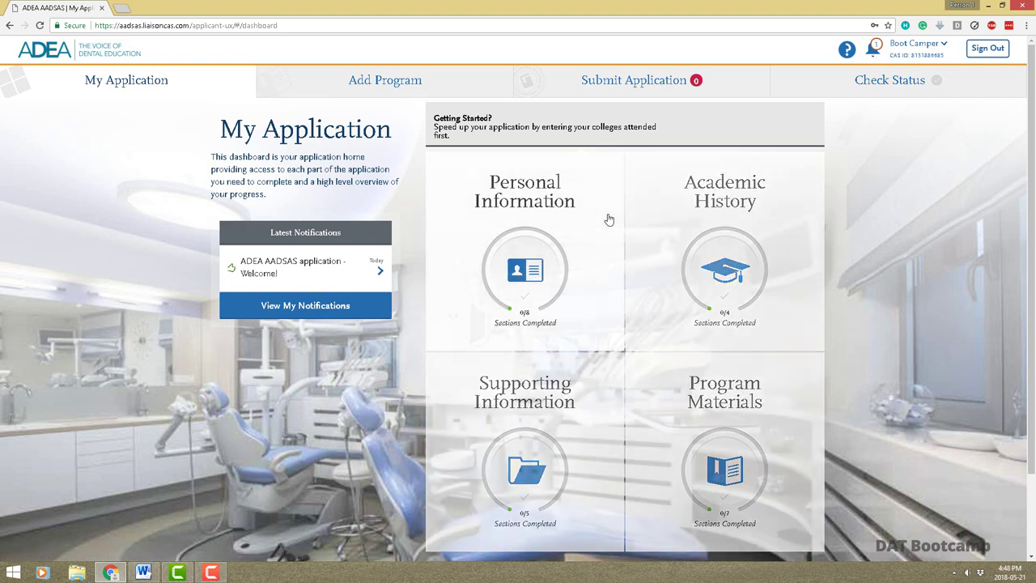
Open the Personal Information card and its Release Statement section.
{"action": "left_click", "coordinate": [576, 259]}
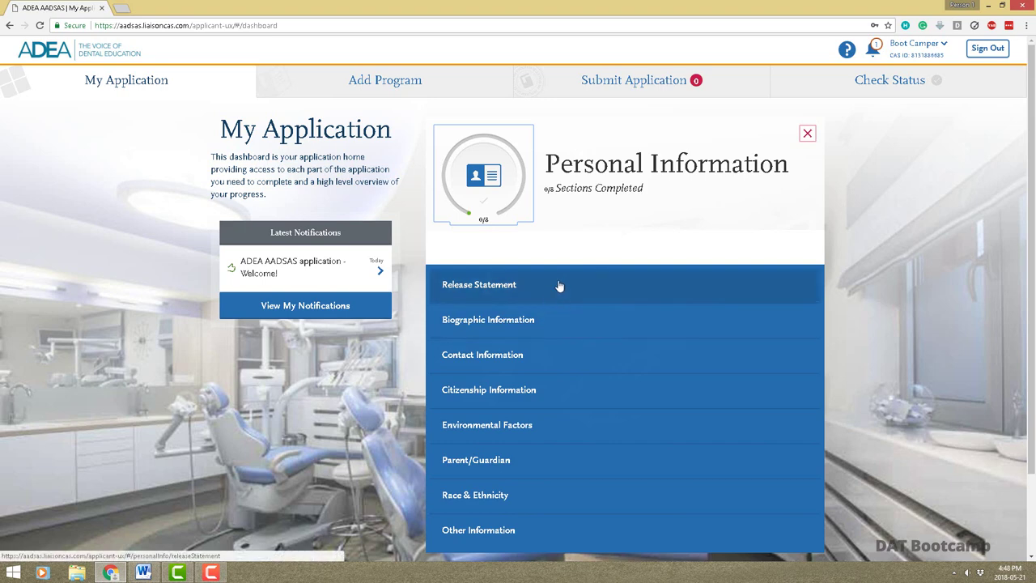
{"action": "left_click", "coordinate": [438, 290]}
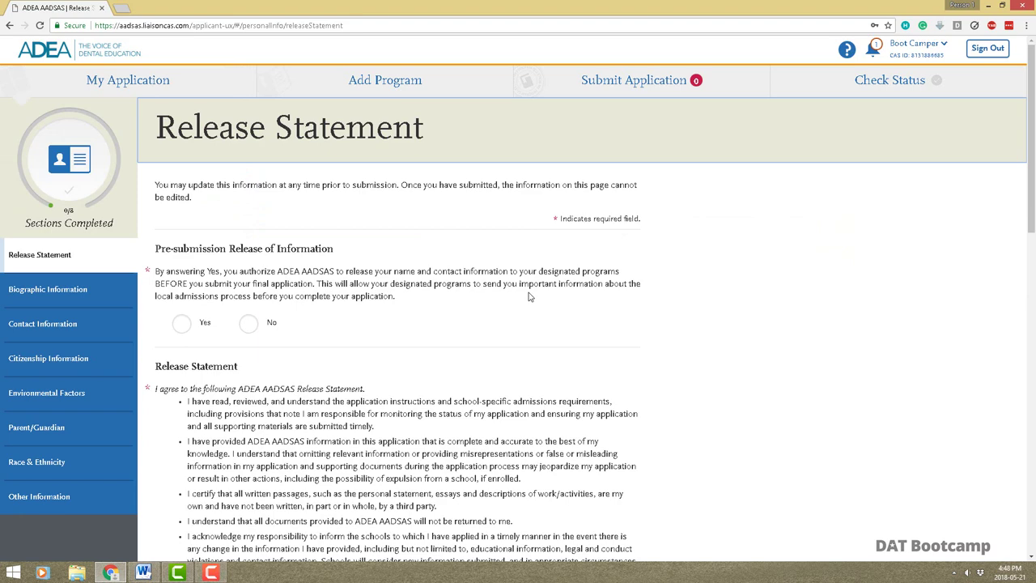
Answer Yes to pre-submission and Advisor releases, agree to the statement, and save.
{"action": "scroll", "coordinate": [536, 275], "scroll_direction": "down", "scroll_amount": 2}
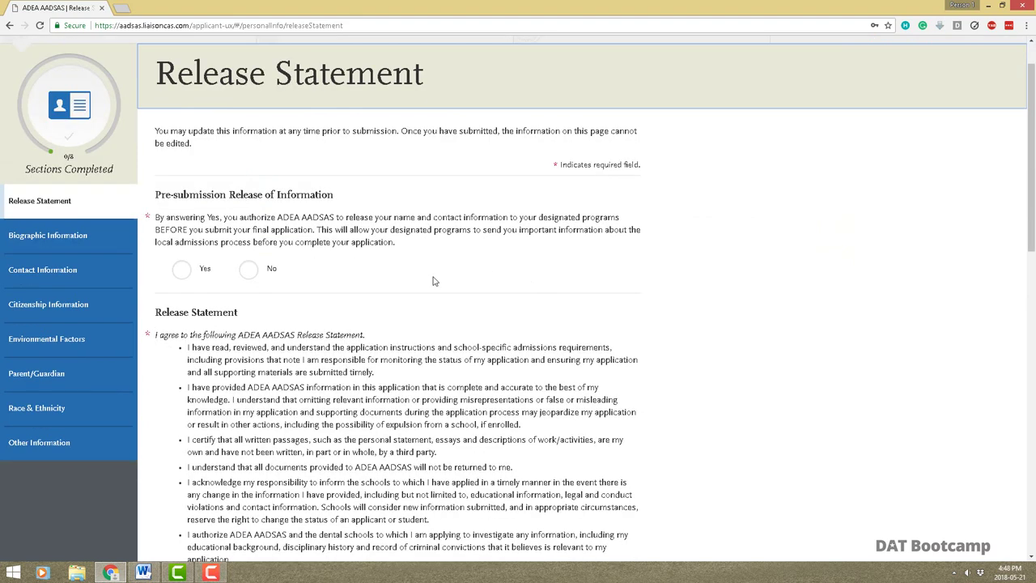
{"action": "left_click", "coordinate": [183, 215]}
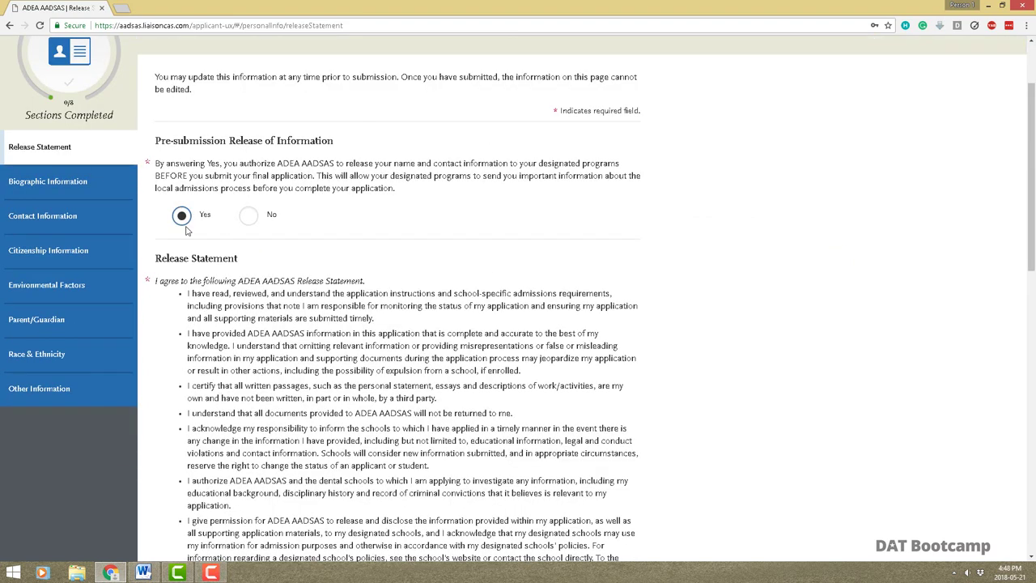
{"action": "scroll", "coordinate": [259, 213], "scroll_direction": "up", "scroll_amount": 2}
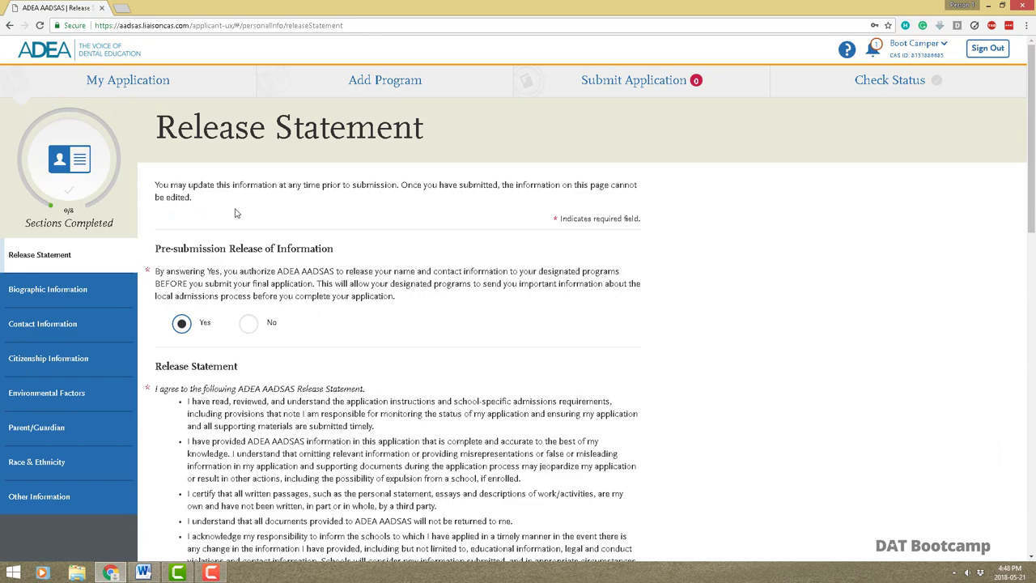
{"action": "scroll", "coordinate": [324, 299], "scroll_direction": "down", "scroll_amount": 12}
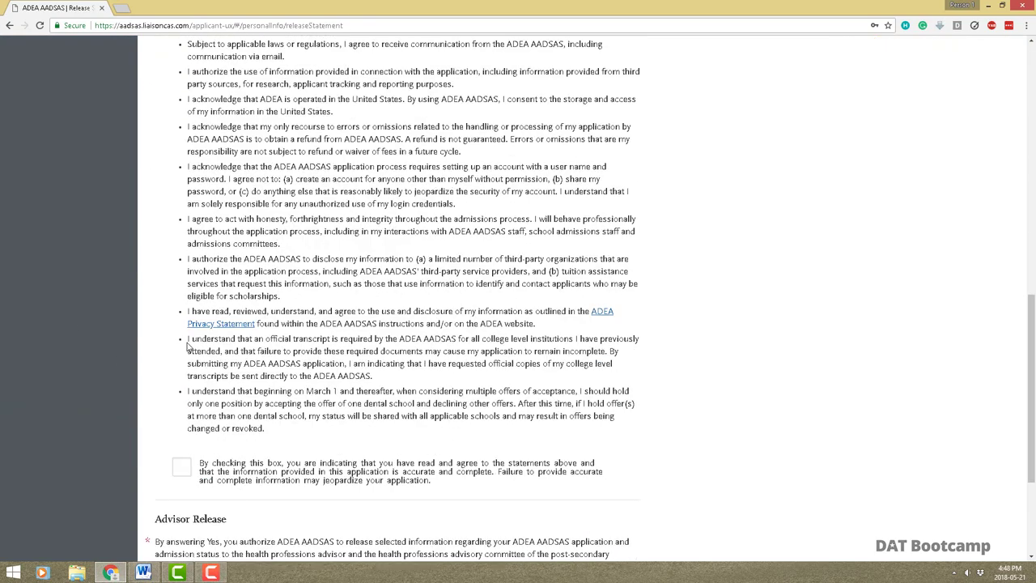
{"action": "scroll", "coordinate": [185, 342], "scroll_direction": "down", "scroll_amount": 3}
{"action": "left_click", "coordinate": [181, 305]}
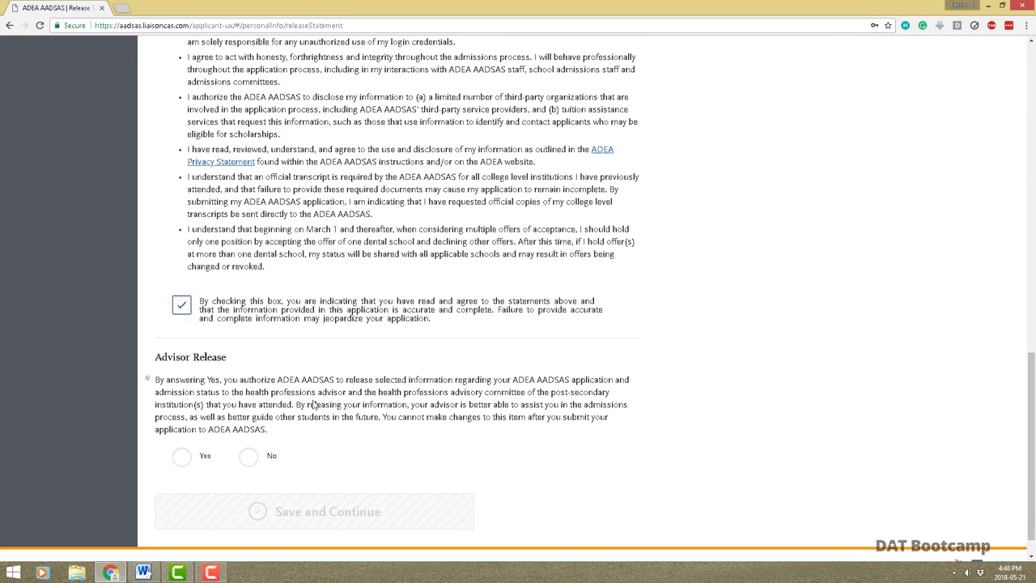
{"action": "left_click", "coordinate": [180, 459]}
{"action": "scroll", "coordinate": [177, 467], "scroll_direction": "down", "scroll_amount": 1}
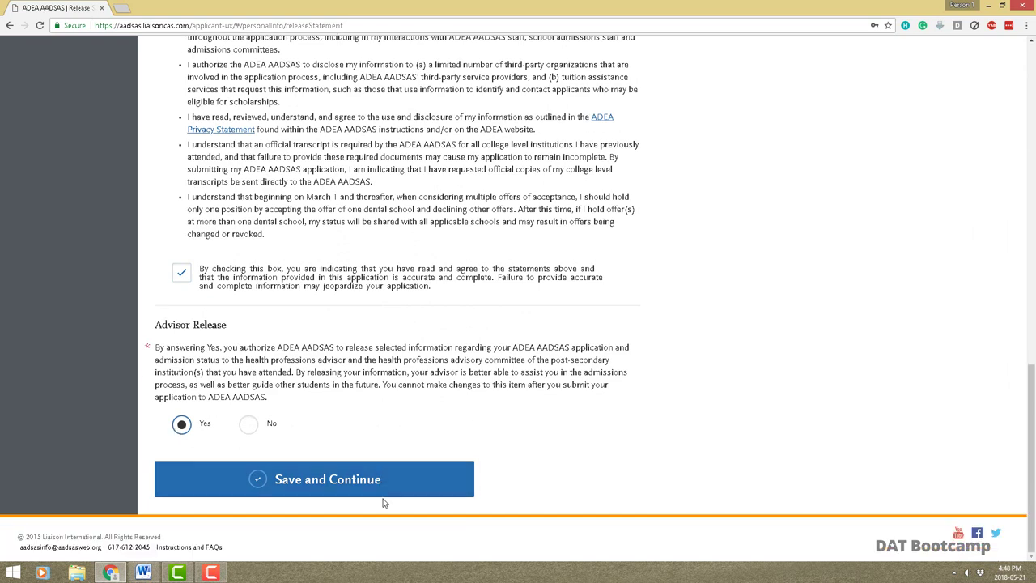
{"action": "left_click", "coordinate": [377, 482]}
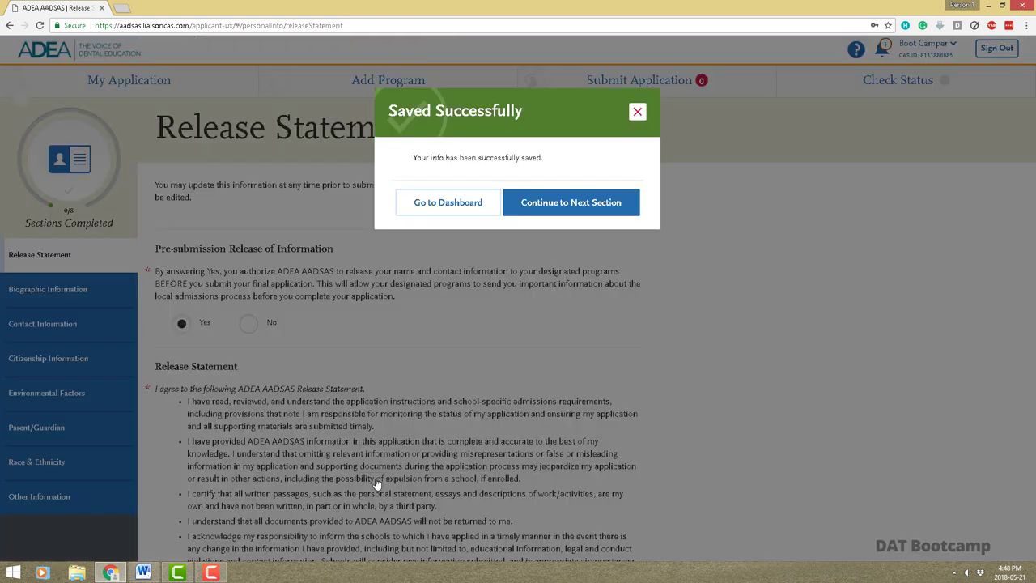
{"action": "left_click", "coordinate": [570, 204]}
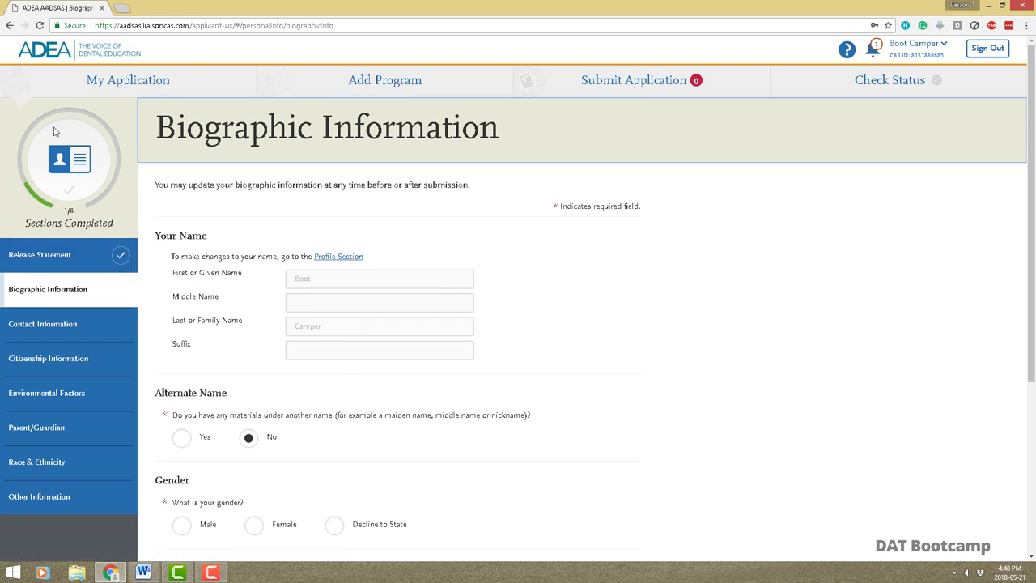
Answer No to having application materials under another name, after briefly choosing Yes.
{"action": "scroll", "coordinate": [364, 275], "scroll_direction": "down", "scroll_amount": 4}
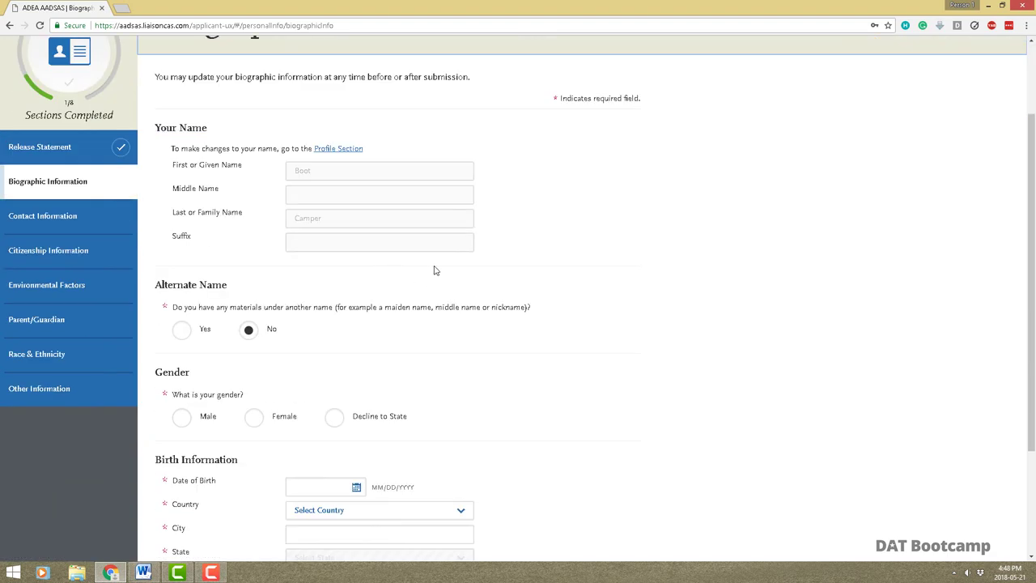
{"action": "scroll", "coordinate": [205, 184], "scroll_direction": "up", "scroll_amount": 3}
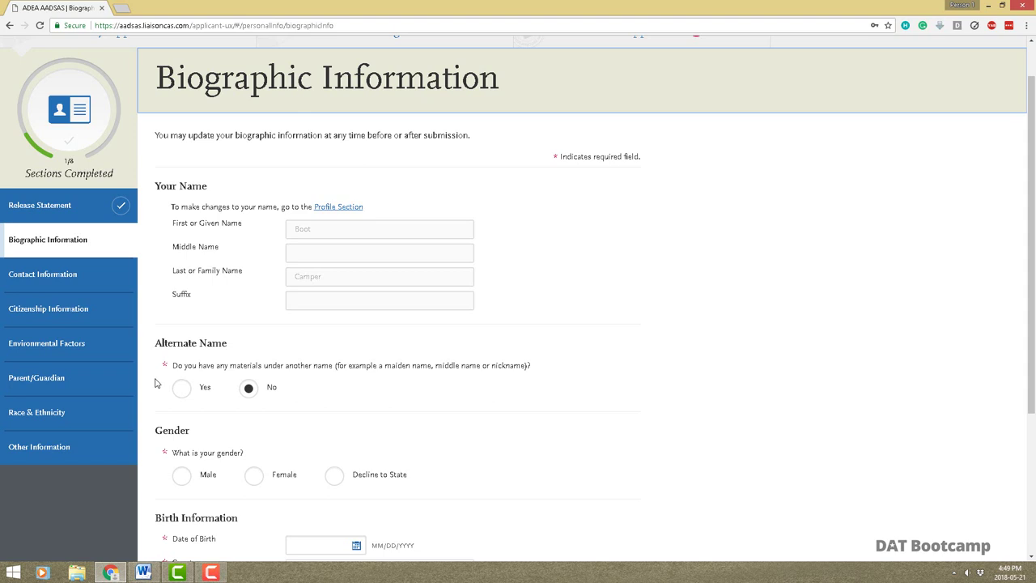
{"action": "left_click", "coordinate": [181, 388]}
{"action": "scroll", "coordinate": [430, 240], "scroll_direction": "down", "scroll_amount": 2}
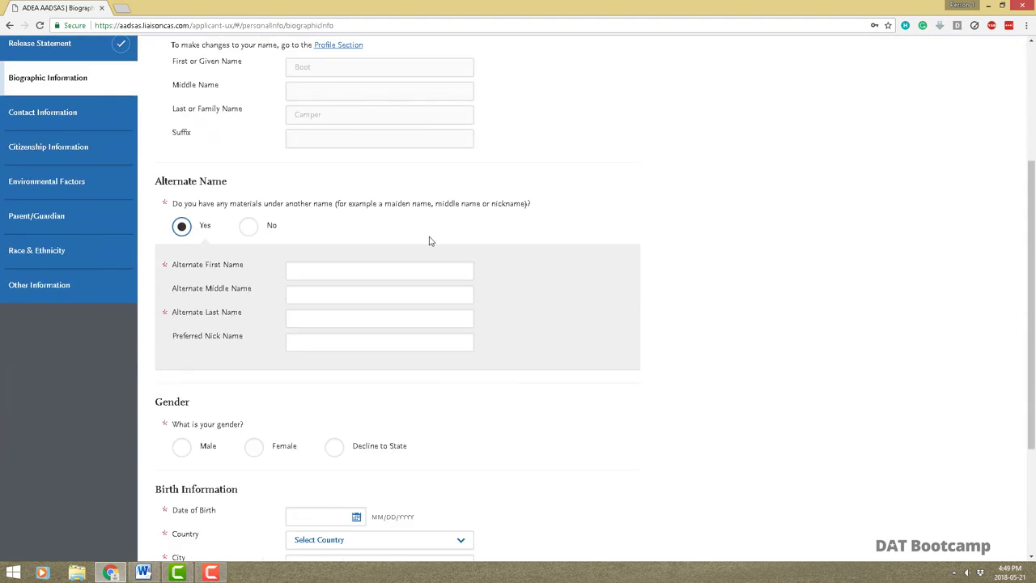
{"action": "left_click", "coordinate": [372, 272]}
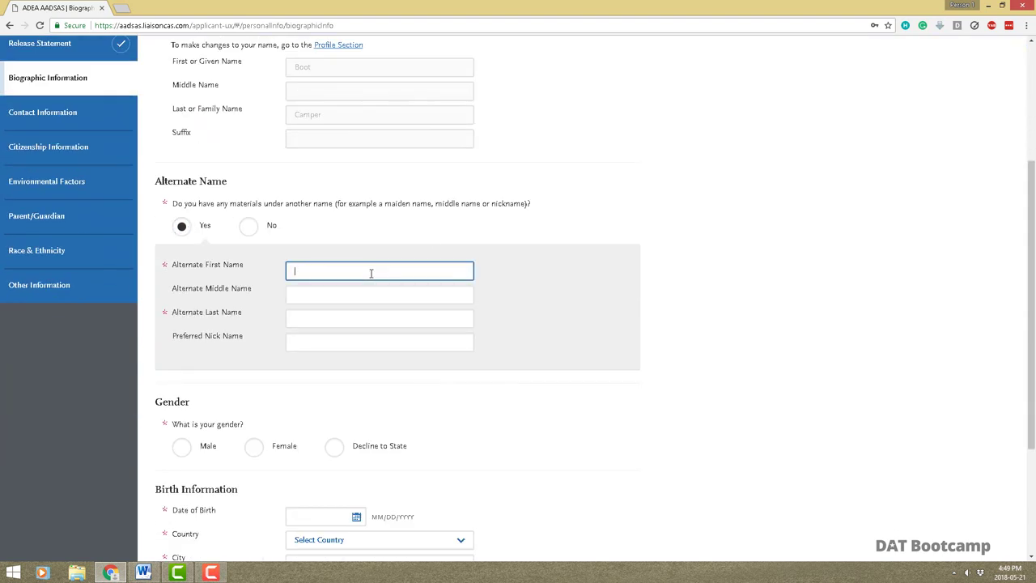
{"action": "left_click", "coordinate": [251, 228]}
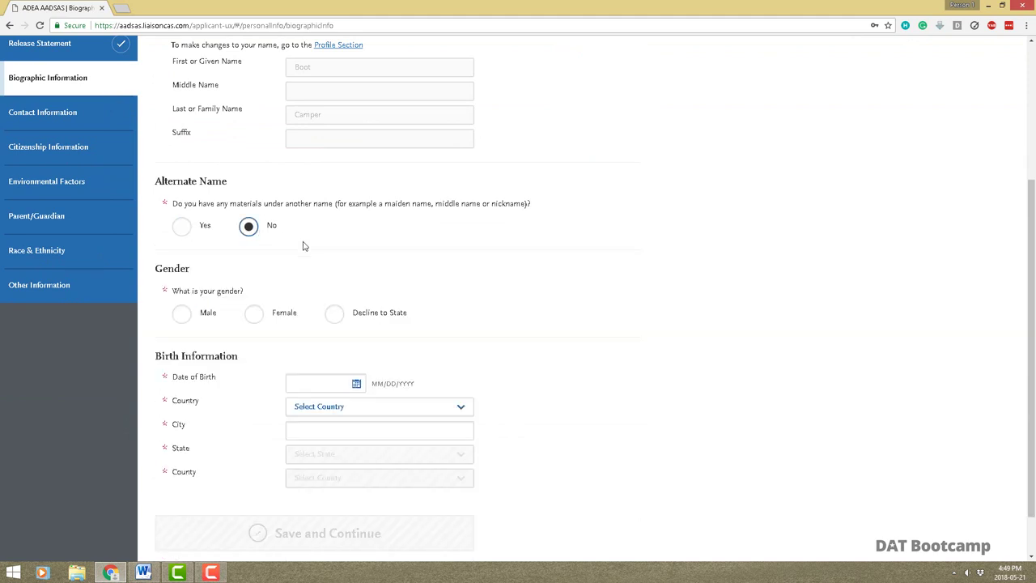
{"action": "scroll", "coordinate": [502, 266], "scroll_direction": "down", "scroll_amount": 1}
{"action": "right_click", "coordinate": [467, 258]}
{"action": "left_click", "coordinate": [437, 237]}
{"action": "left_click", "coordinate": [226, 225]}
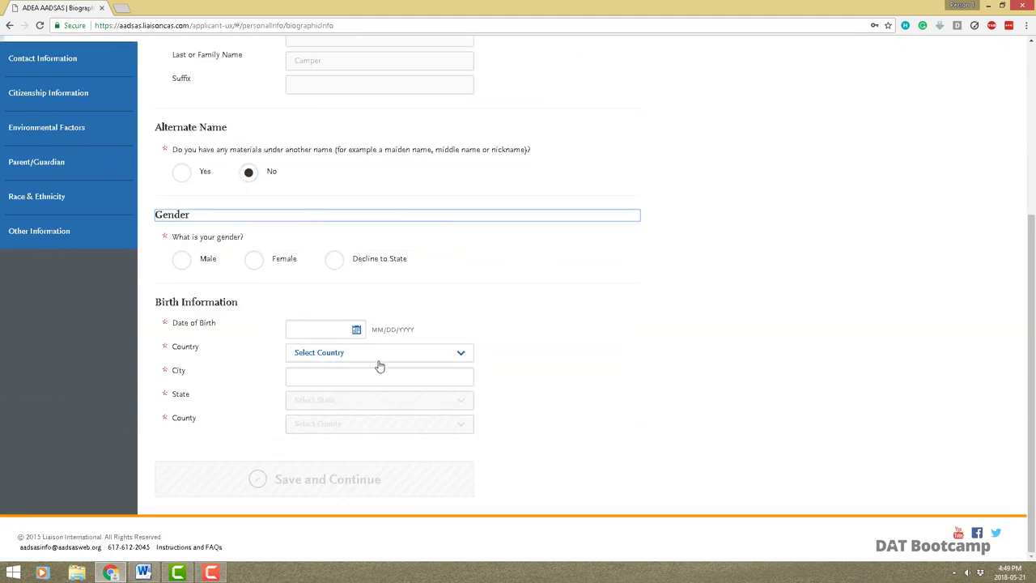
{"action": "left_click", "coordinate": [342, 481]}
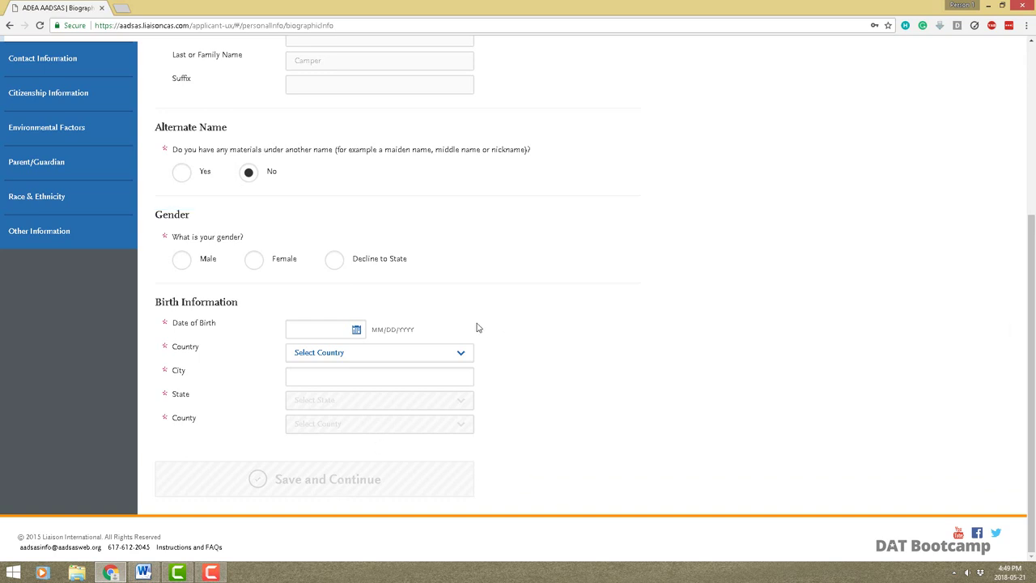
Set gender to Male and the date of birth to the 29th in 1980.
{"action": "left_click", "coordinate": [182, 259]}
{"action": "left_click", "coordinate": [356, 330]}
{"action": "left_click", "coordinate": [308, 368]}
{"action": "left_click", "coordinate": [333, 367]}
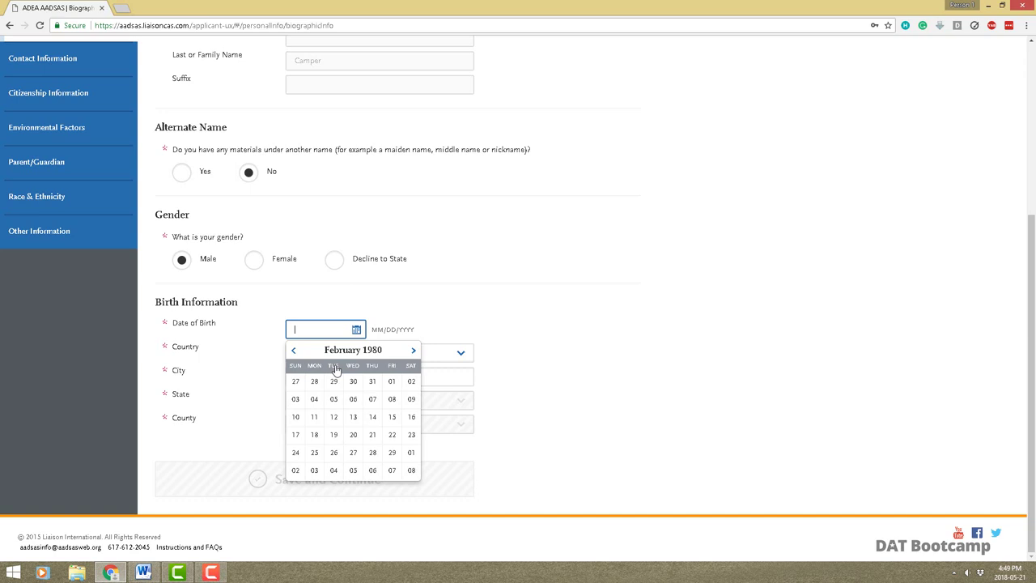
{"action": "left_click", "coordinate": [335, 384]}
Record the birthplace as Toronto, Ontario, Canada with county N/A, and save Biographic Information.
{"action": "left_click", "coordinate": [343, 361]}
{"action": "left_click", "coordinate": [352, 327]}
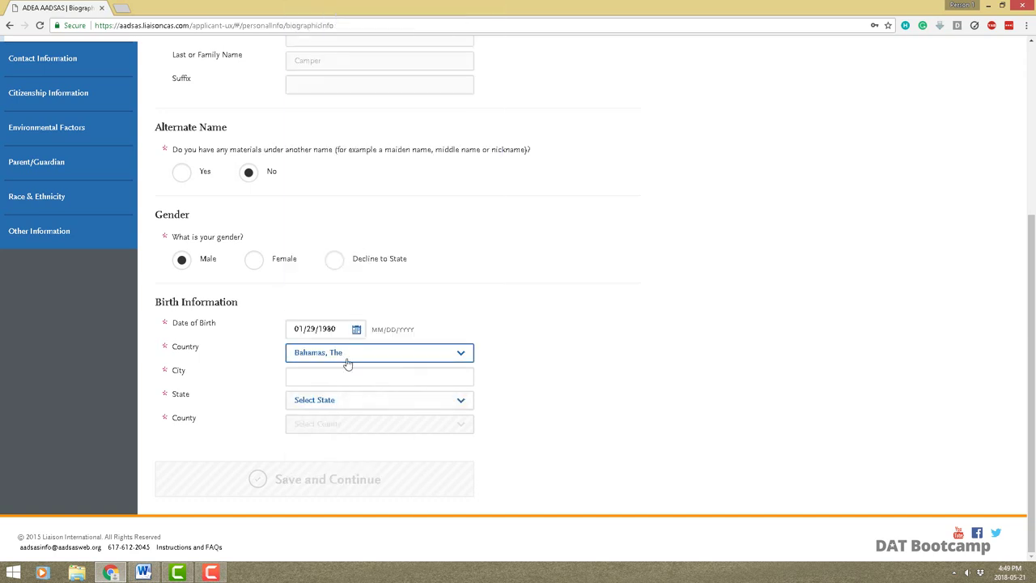
{"action": "left_click", "coordinate": [393, 355]}
{"action": "scroll", "coordinate": [364, 174], "scroll_direction": "down", "scroll_amount": 6}
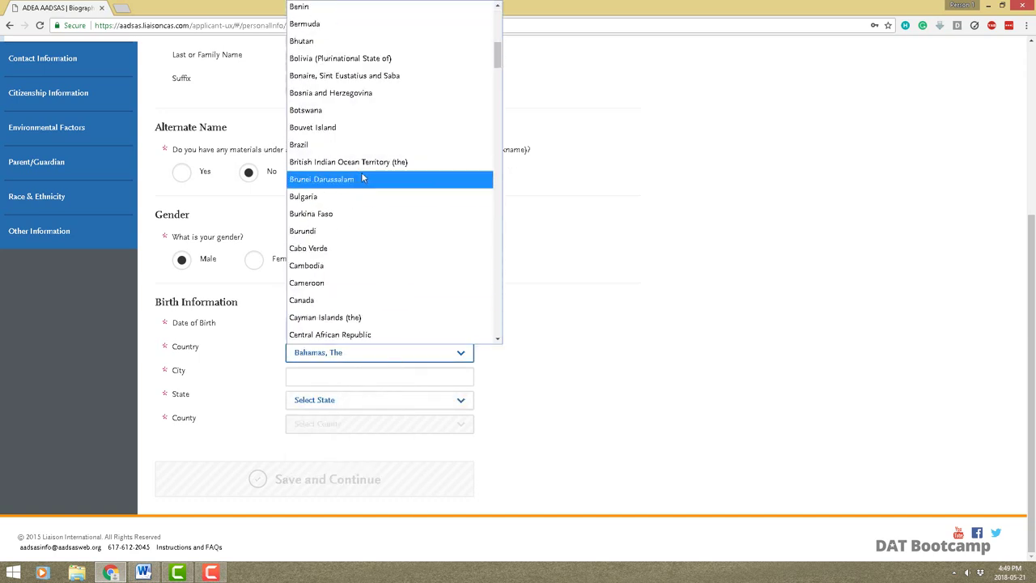
{"action": "left_click", "coordinate": [357, 194]}
{"action": "left_click", "coordinate": [335, 378]}
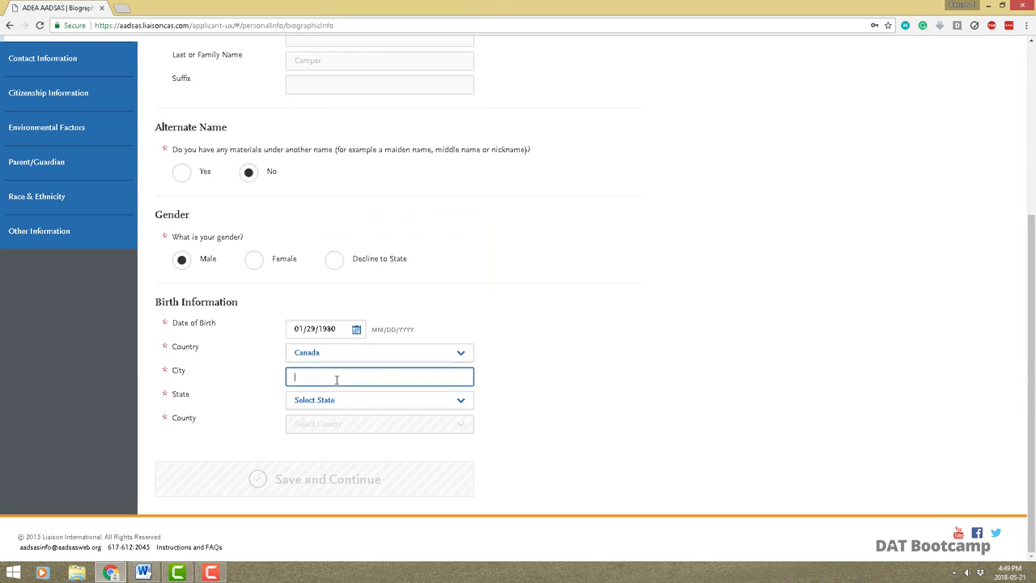
{"action": "type", "text": "To"}
{"action": "left_click", "coordinate": [332, 394]}
{"action": "left_click", "coordinate": [316, 400]}
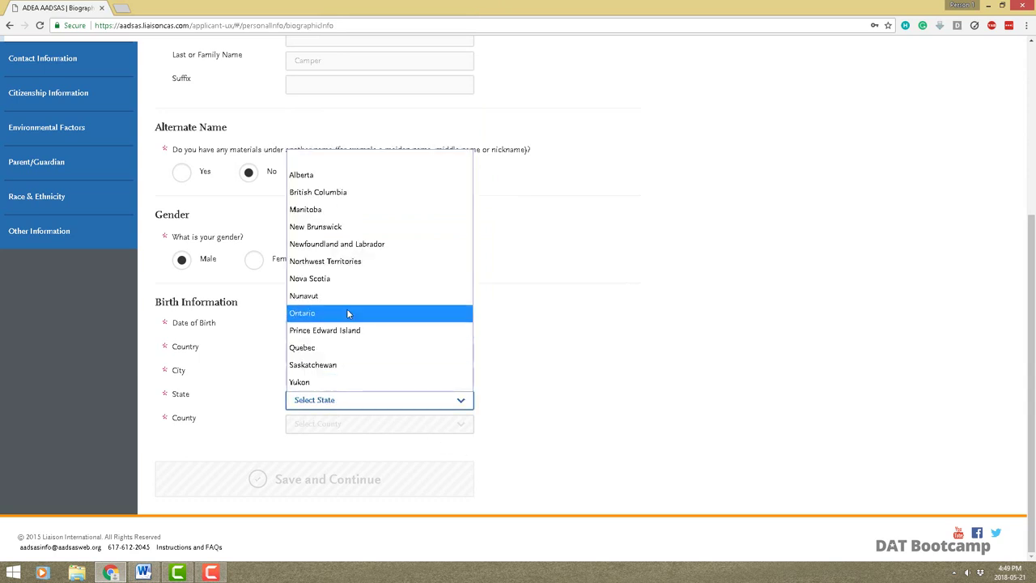
{"action": "left_click", "coordinate": [348, 313]}
{"action": "left_click", "coordinate": [364, 424]}
{"action": "left_click", "coordinate": [358, 458]}
{"action": "left_click", "coordinate": [340, 481]}
{"action": "left_click", "coordinate": [529, 202]}
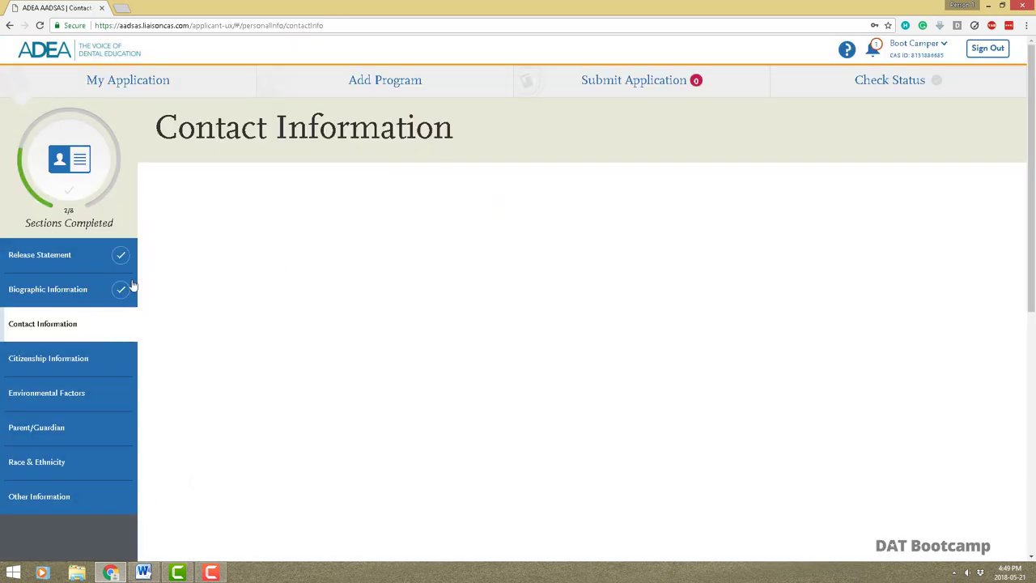
Review the Contact Information form without changes, then go to Citizenship Information.
{"action": "scroll", "coordinate": [129, 281], "scroll_direction": "down", "scroll_amount": 2}
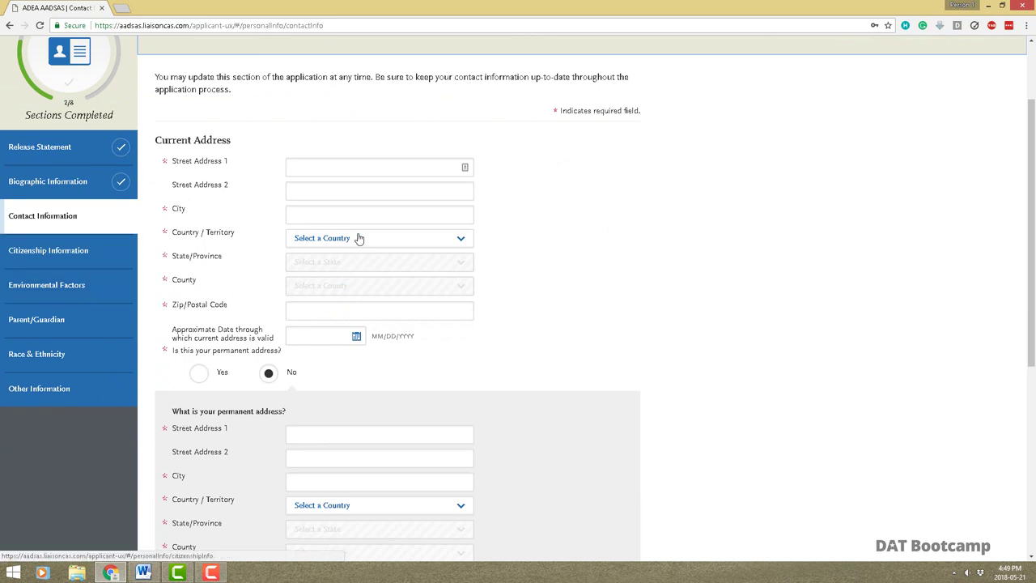
{"action": "scroll", "coordinate": [379, 198], "scroll_direction": "down", "scroll_amount": 5}
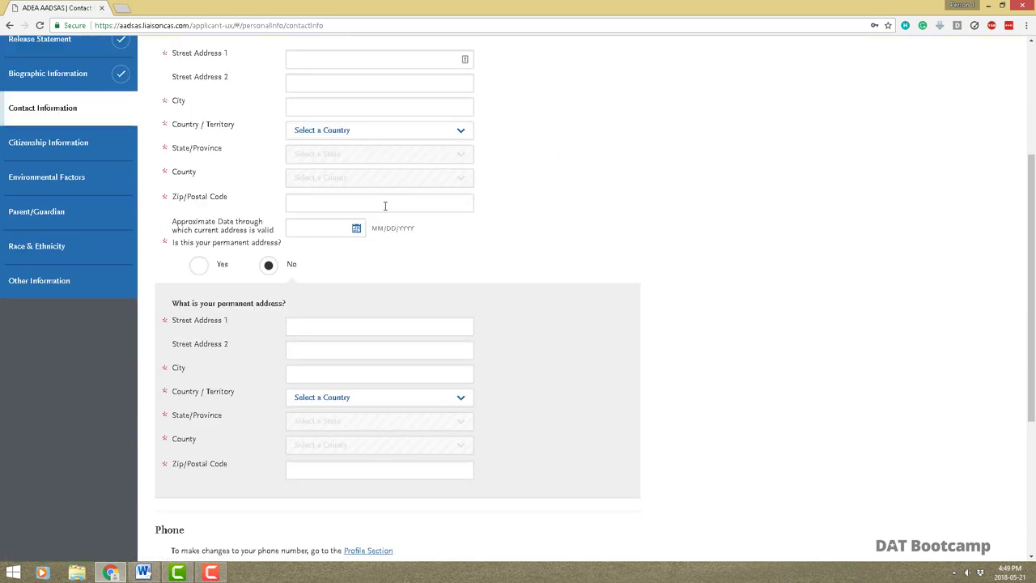
{"action": "scroll", "coordinate": [389, 209], "scroll_direction": "down", "scroll_amount": 2}
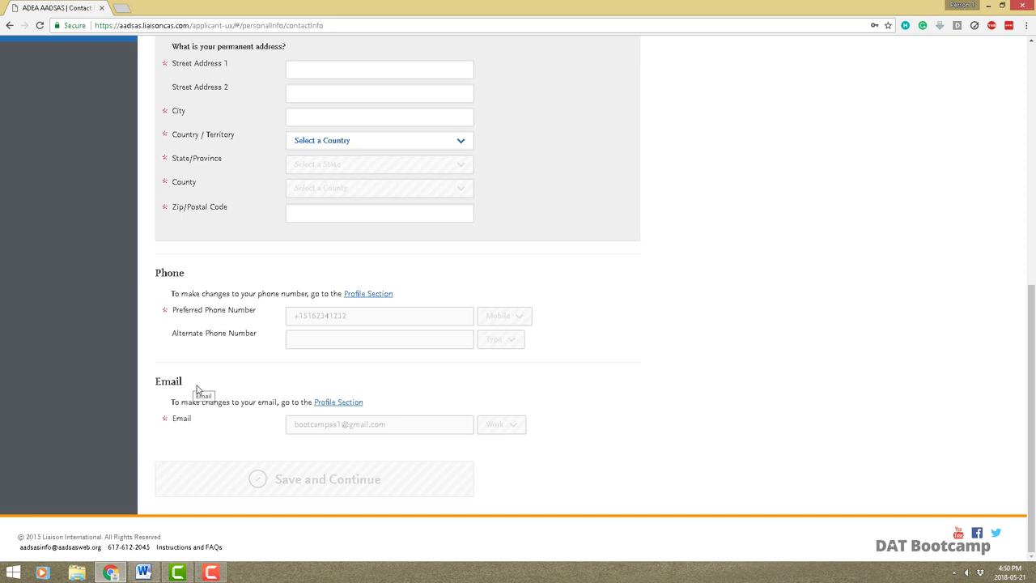
{"action": "scroll", "coordinate": [196, 390], "scroll_direction": "up", "scroll_amount": 6}
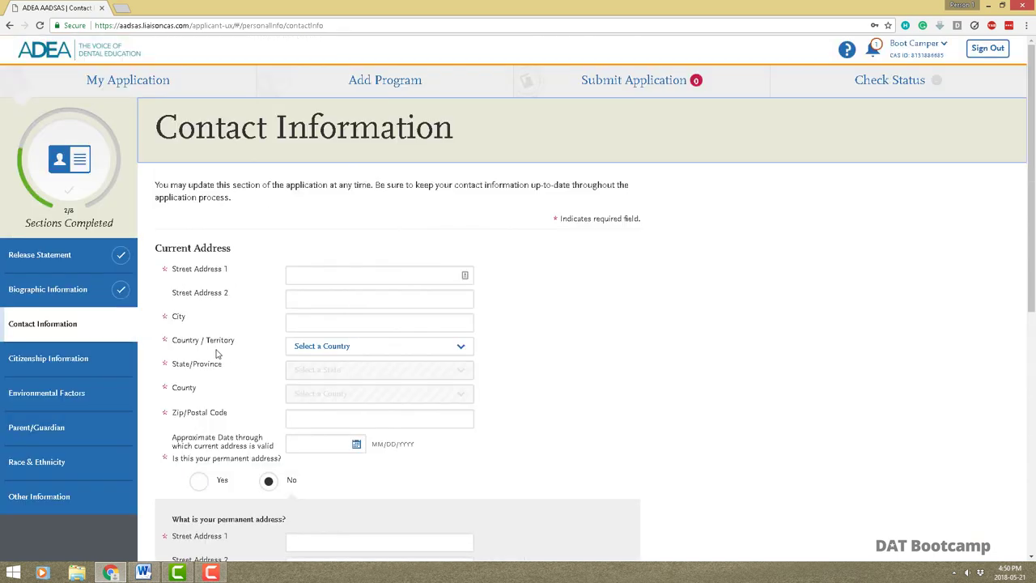
{"action": "left_click", "coordinate": [67, 361]}
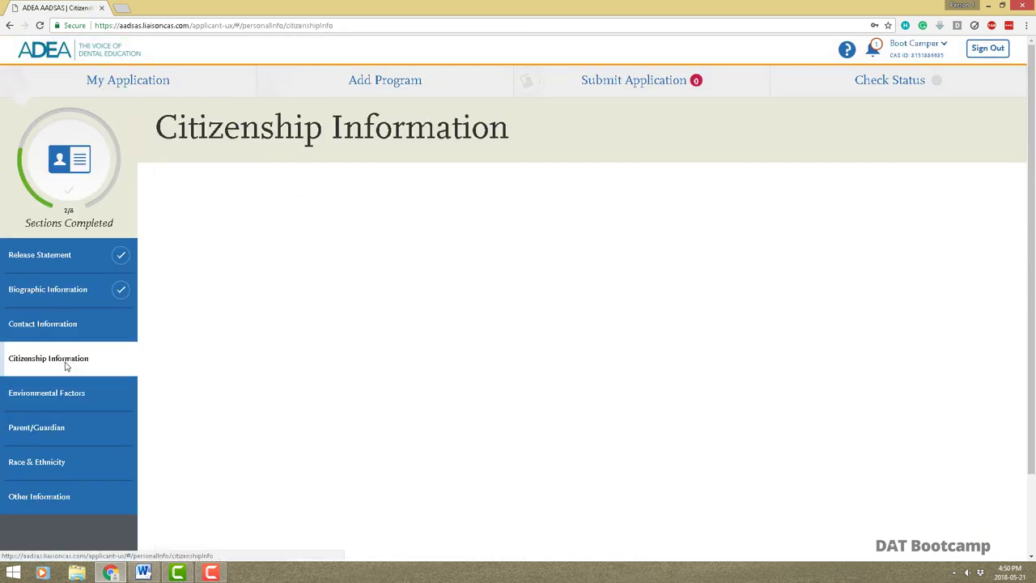
Review the Citizenship Information page without changes, then go to Environmental Factors.
{"action": "scroll", "coordinate": [522, 273], "scroll_direction": "down", "scroll_amount": 3}
{"action": "scroll", "coordinate": [489, 330], "scroll_direction": "up", "scroll_amount": 3}
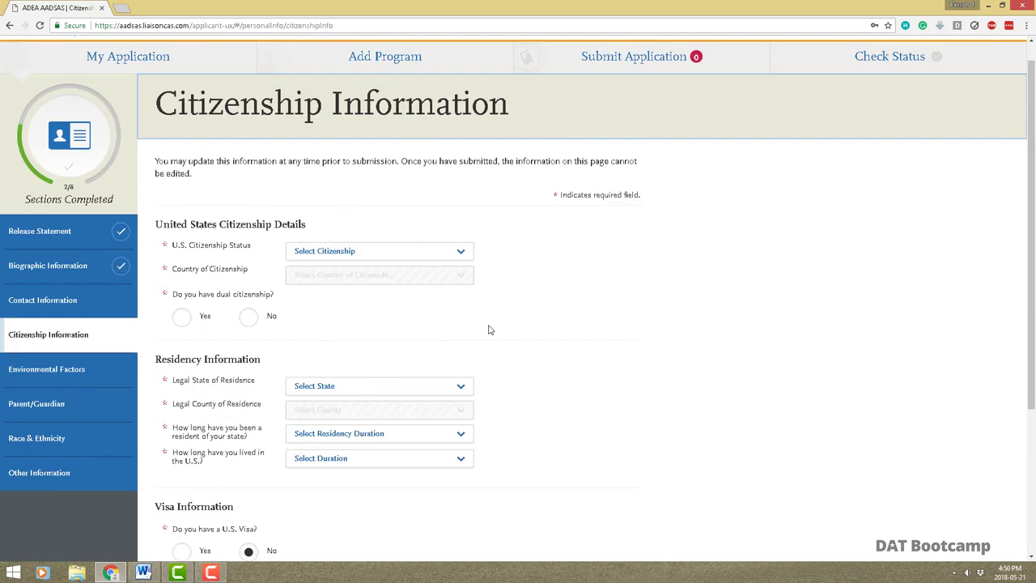
{"action": "scroll", "coordinate": [611, 327], "scroll_direction": "down", "scroll_amount": 3}
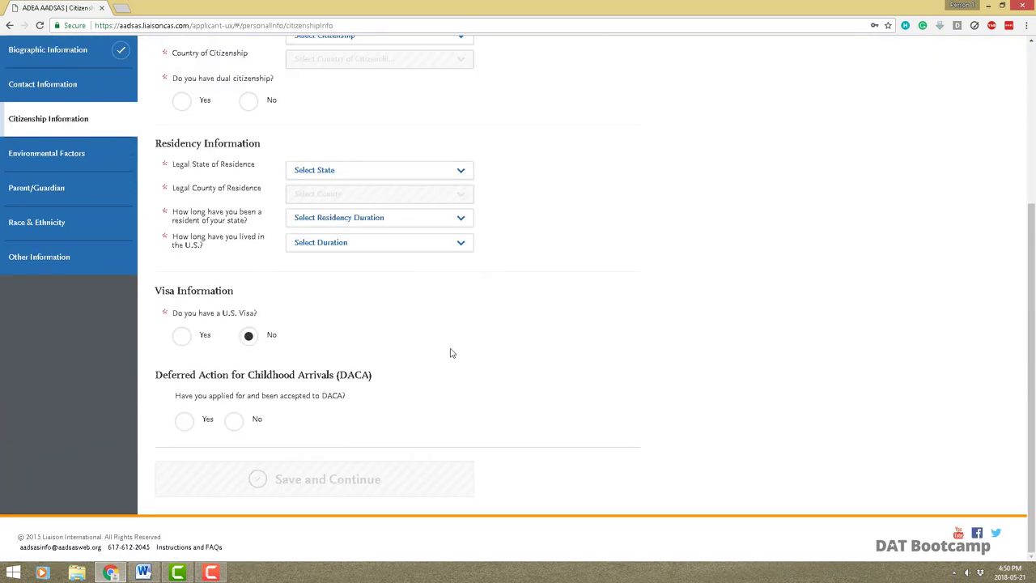
{"action": "scroll", "coordinate": [692, 329], "scroll_direction": "up", "scroll_amount": 2}
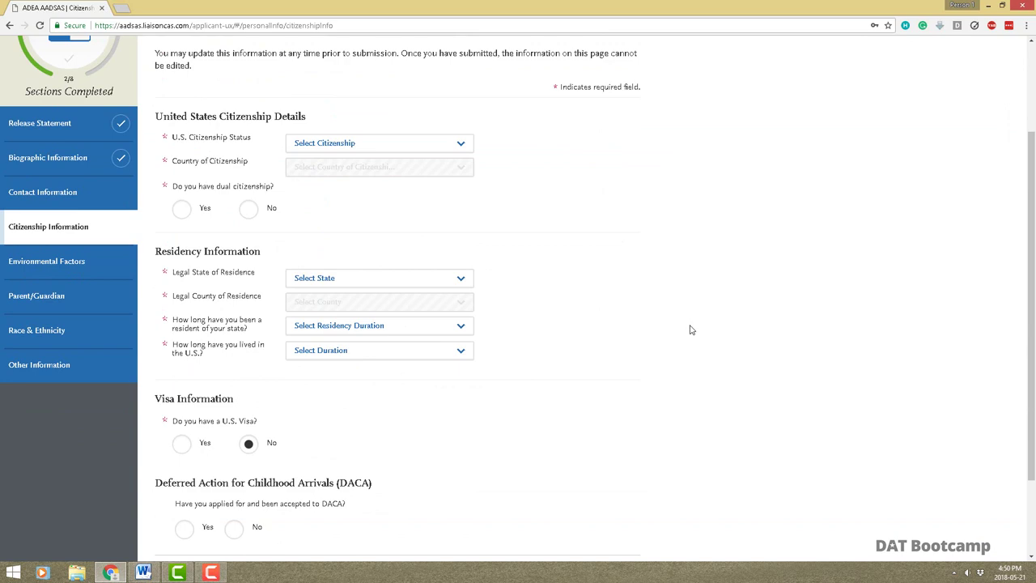
{"action": "left_click", "coordinate": [105, 273]}
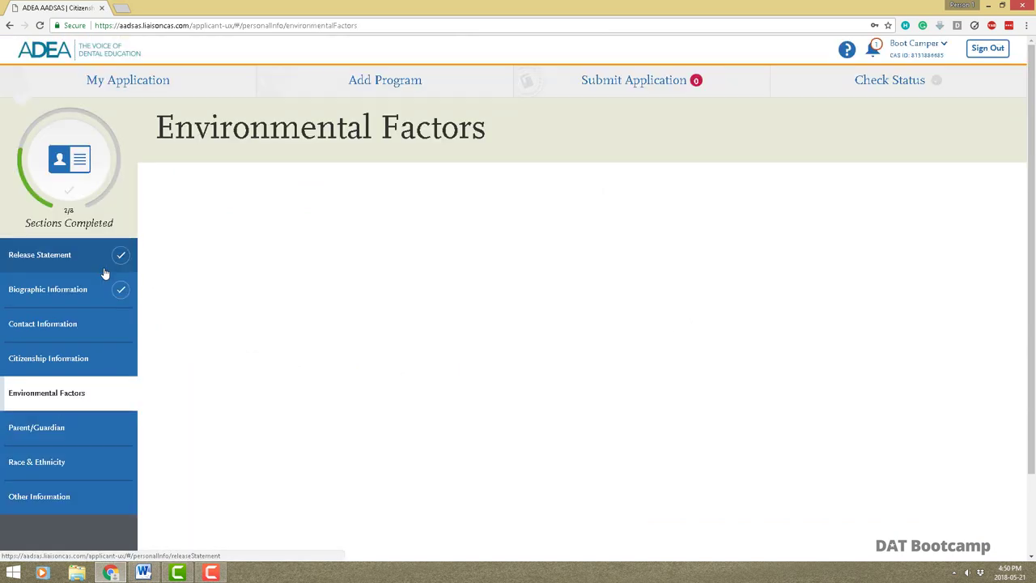
Review the Environmental Factors page, clearing a stray text selection and browser menu.
{"action": "scroll", "coordinate": [539, 285], "scroll_direction": "down", "scroll_amount": 2}
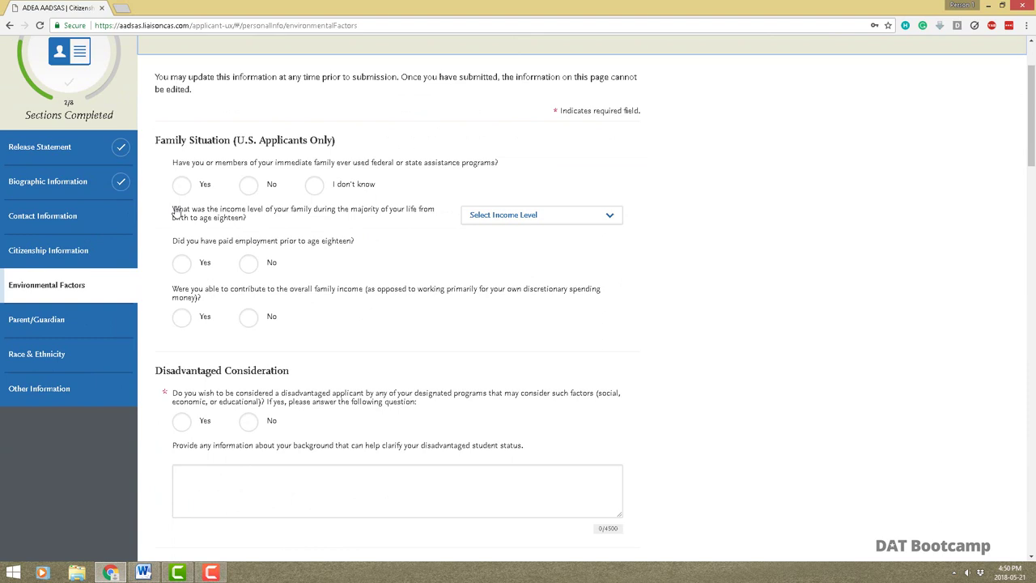
{"action": "scroll", "coordinate": [404, 234], "scroll_direction": "up", "scroll_amount": 1}
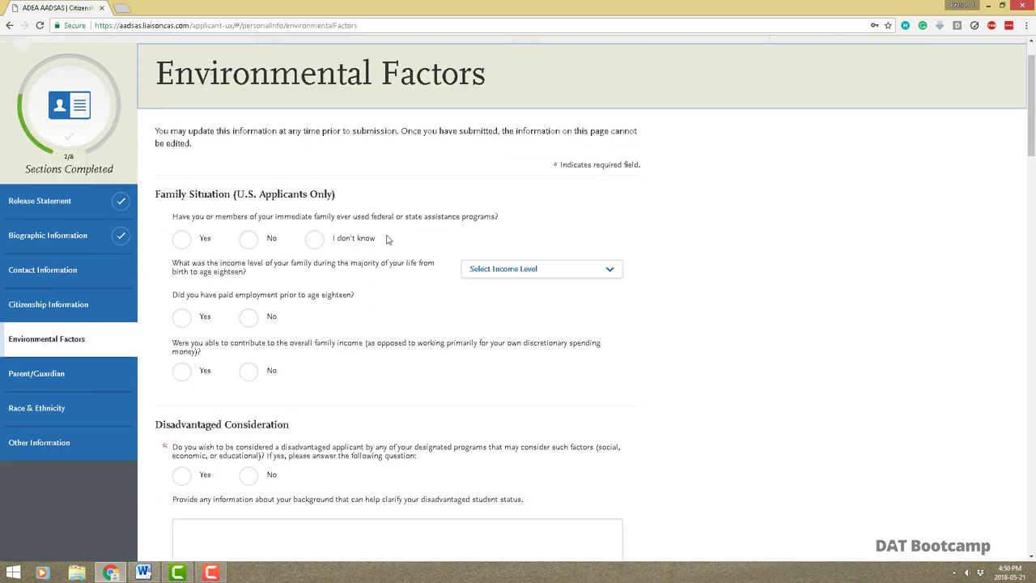
{"action": "left_click_drag", "start_coordinate": [340, 191], "coordinate": [272, 191]}
{"action": "left_click", "coordinate": [484, 203]}
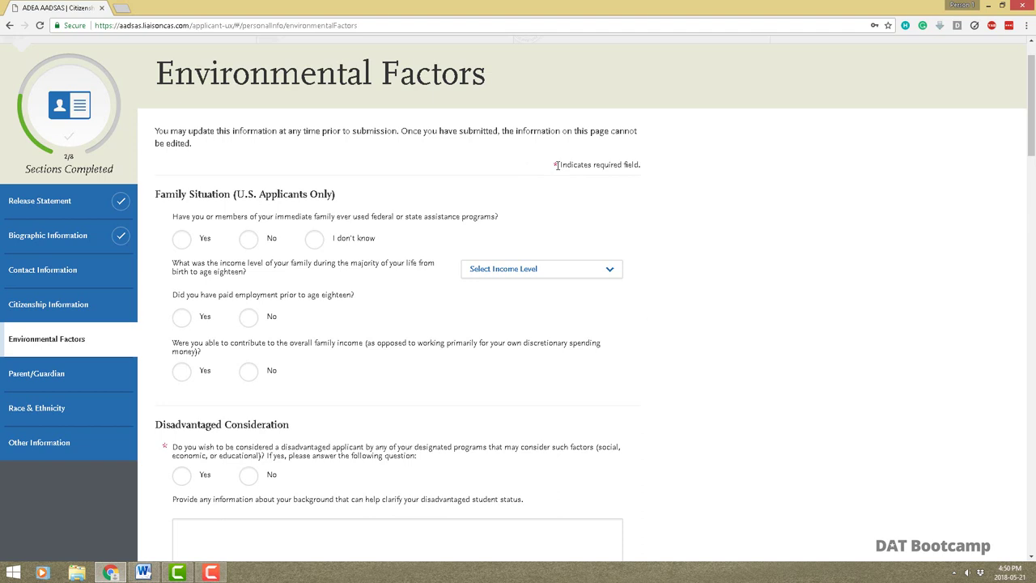
{"action": "right_click", "coordinate": [840, 209]}
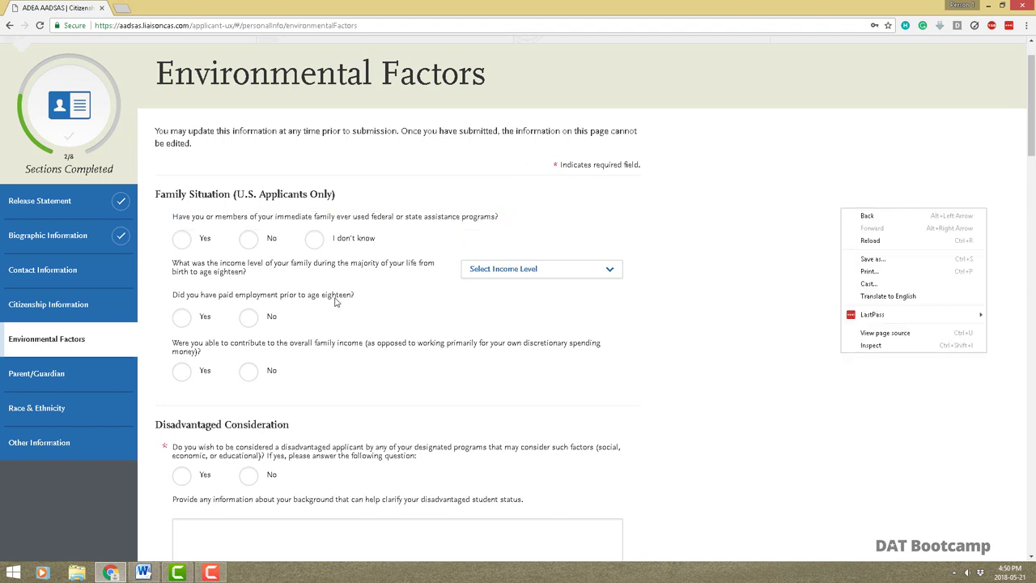
{"action": "left_click", "coordinate": [538, 362]}
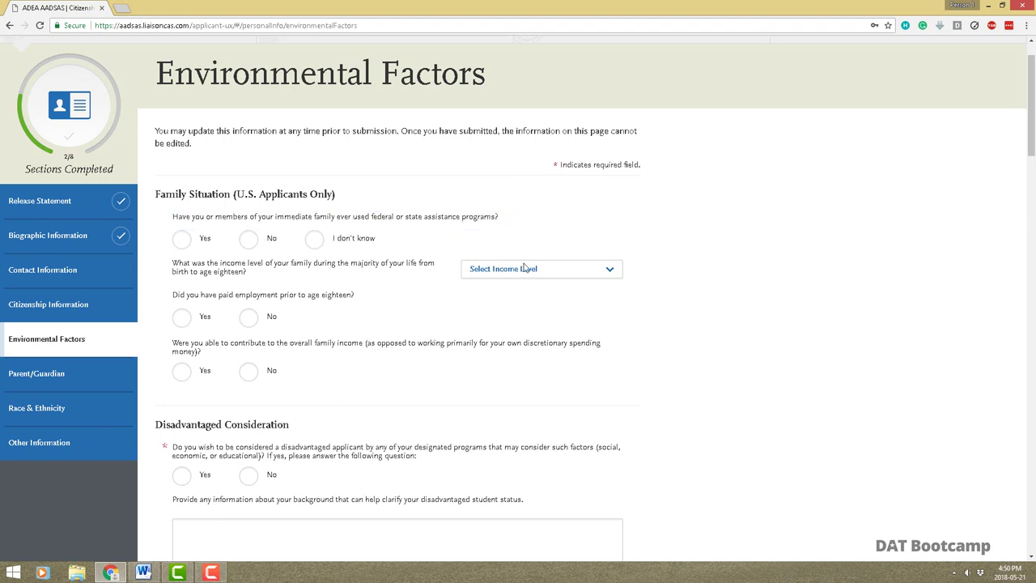
Set the childhood family income level under Family Situation to Do Not Know.
{"action": "left_click", "coordinate": [599, 273]}
{"action": "left_click", "coordinate": [605, 271]}
{"action": "left_click", "coordinate": [599, 274]}
{"action": "left_click", "coordinate": [547, 304]}
{"action": "scroll", "coordinate": [411, 309], "scroll_direction": "down", "scroll_amount": 3}
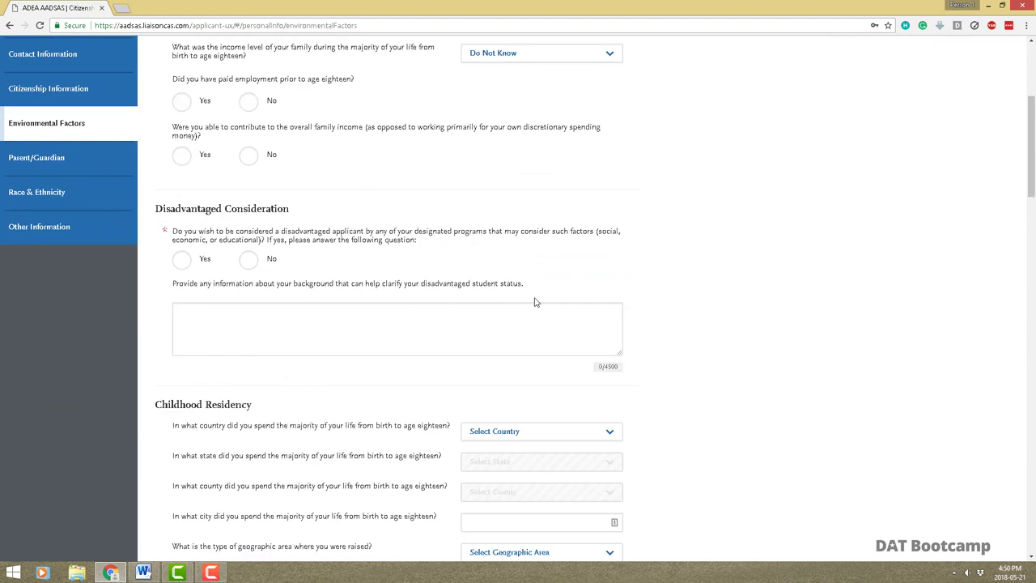
{"action": "scroll", "coordinate": [553, 298], "scroll_direction": "down", "scroll_amount": 2}
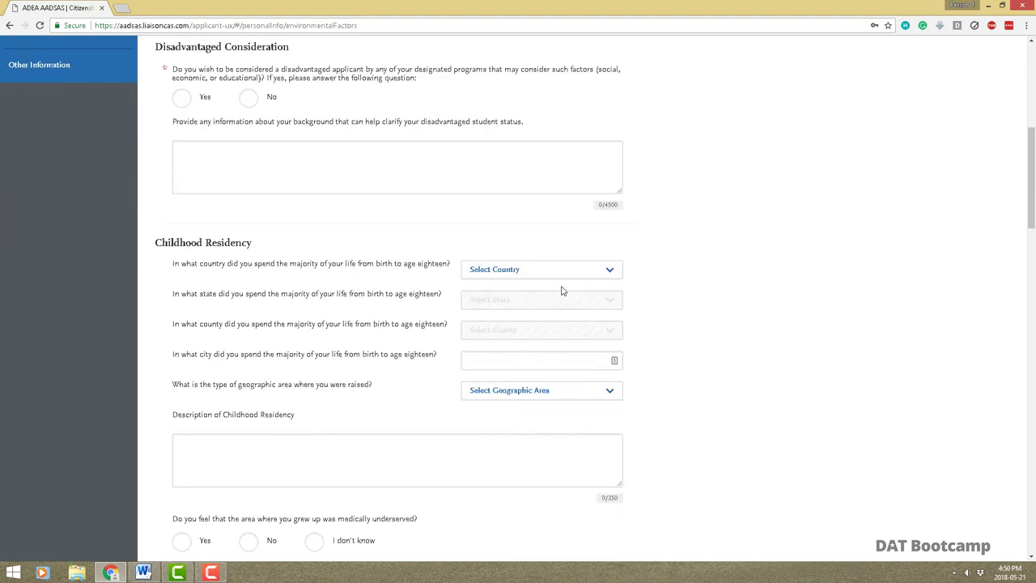
{"action": "scroll", "coordinate": [480, 173], "scroll_direction": "up", "scroll_amount": 2}
{"action": "left_click_drag", "start_coordinate": [292, 209], "coordinate": [155, 210]}
{"action": "left_click", "coordinate": [619, 230]}
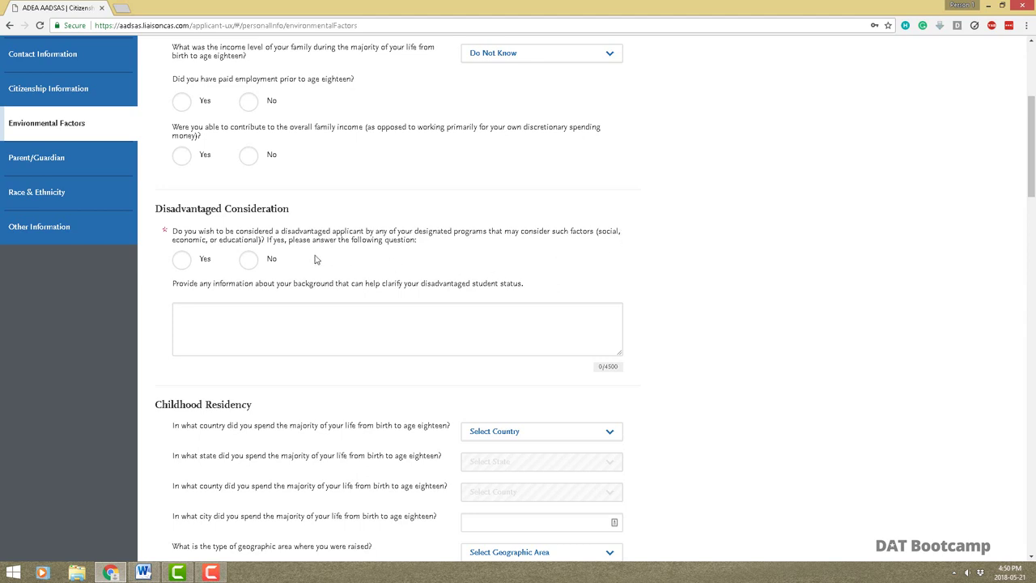
Choose Yes for Disadvantaged Consideration, leaving the explanation and Childhood Residency boxes empty.
{"action": "left_click", "coordinate": [181, 259]}
{"action": "left_click", "coordinate": [304, 328]}
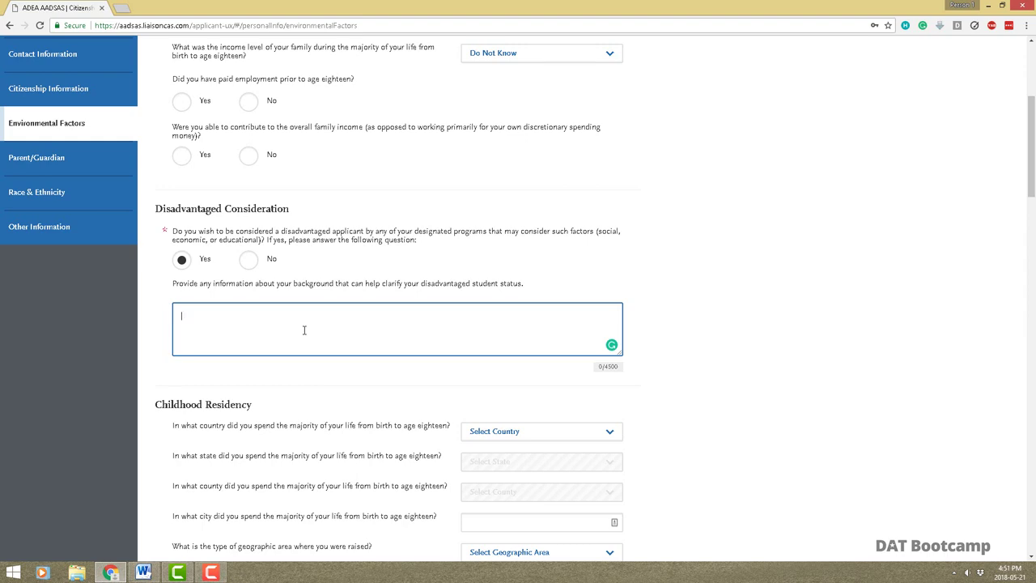
{"action": "scroll", "coordinate": [472, 396], "scroll_direction": "down", "scroll_amount": 3}
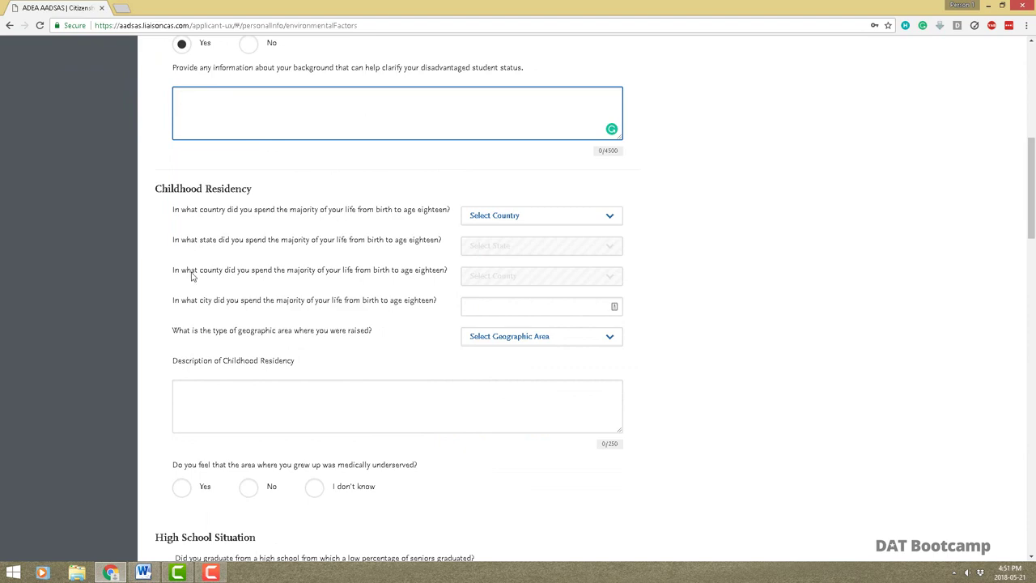
{"action": "scroll", "coordinate": [531, 310], "scroll_direction": "down", "scroll_amount": 2}
{"action": "scroll", "coordinate": [548, 310], "scroll_direction": "up", "scroll_amount": 2}
{"action": "scroll", "coordinate": [365, 299], "scroll_direction": "down", "scroll_amount": 1}
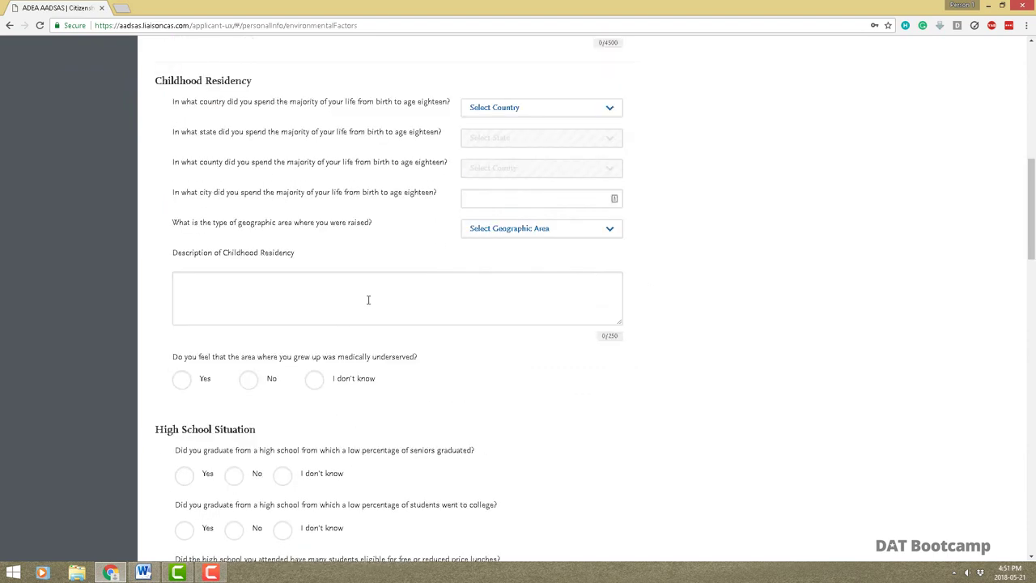
{"action": "left_click", "coordinate": [353, 314]}
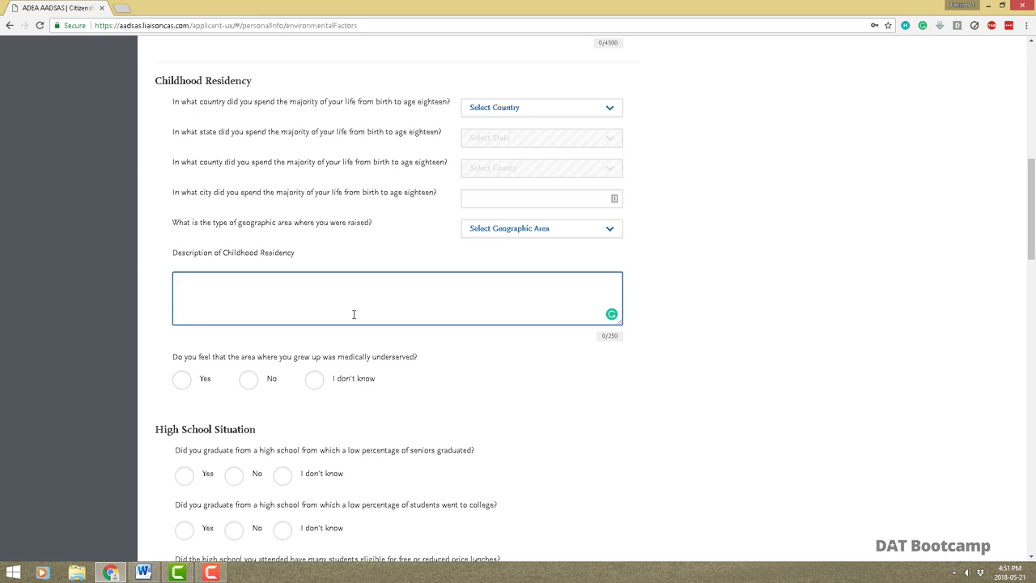
{"action": "left_click", "coordinate": [616, 338]}
{"action": "left_click_drag", "start_coordinate": [616, 338], "coordinate": [600, 338]}
{"action": "left_click", "coordinate": [770, 407]}
Review the Relatives in Dentistry questions unanswered, then go to Parent/Guardian.
{"action": "scroll", "coordinate": [770, 407], "scroll_direction": "down", "scroll_amount": 4}
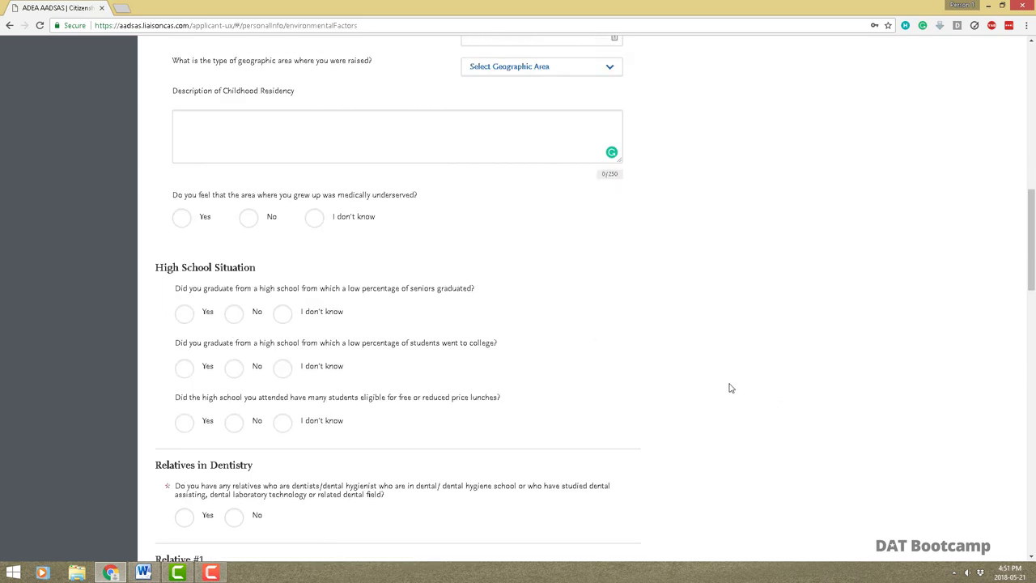
{"action": "scroll", "coordinate": [386, 202], "scroll_direction": "down", "scroll_amount": 3}
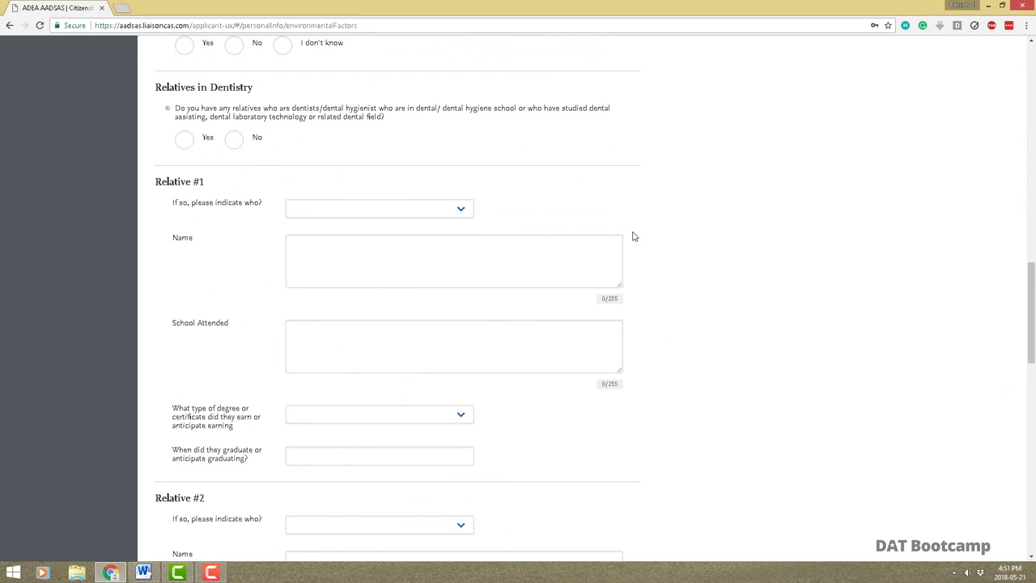
{"action": "scroll", "coordinate": [807, 201], "scroll_direction": "down", "scroll_amount": 1}
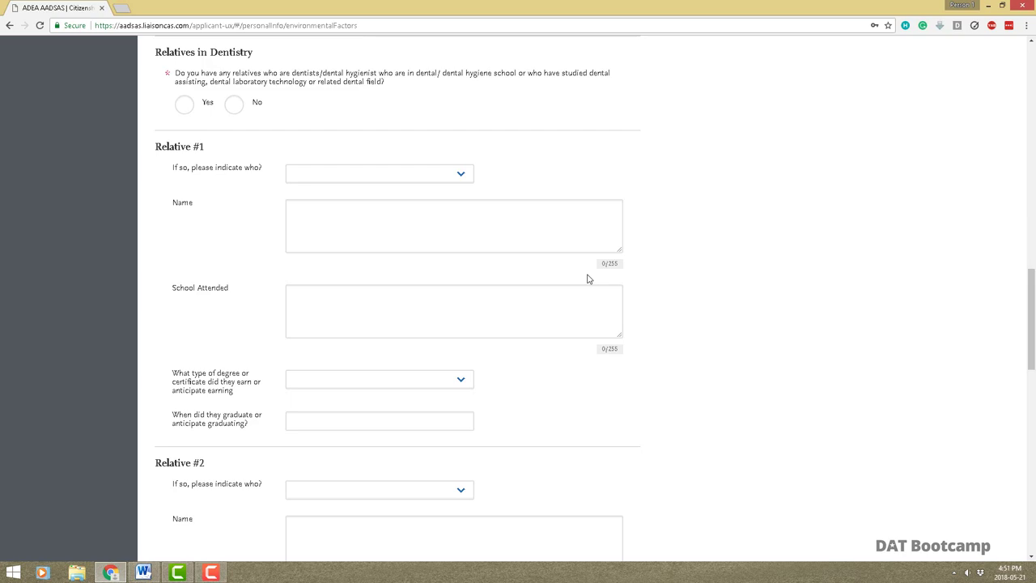
{"action": "scroll", "coordinate": [844, 335], "scroll_direction": "down", "scroll_amount": 10}
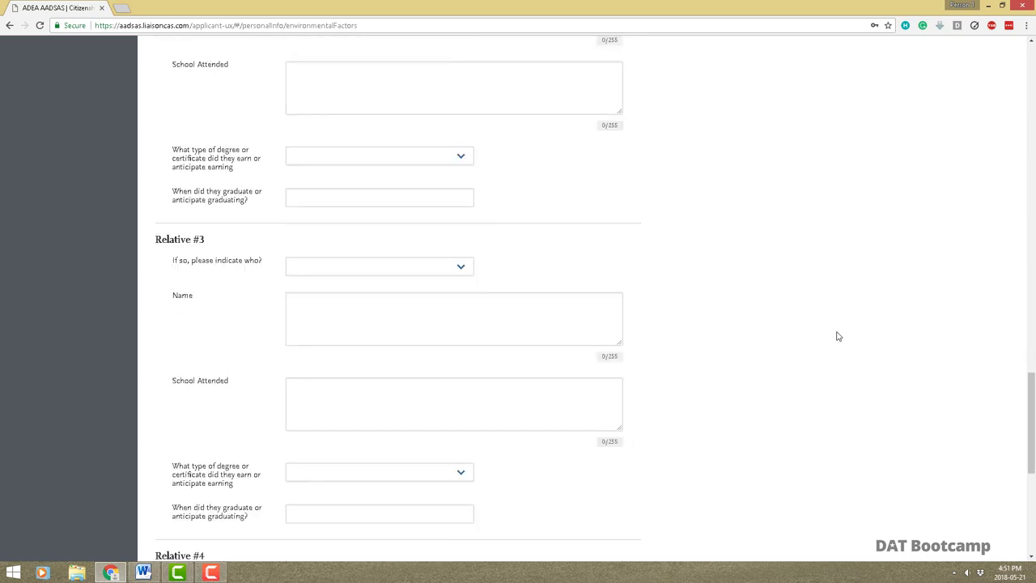
{"action": "scroll", "coordinate": [839, 336], "scroll_direction": "down", "scroll_amount": 1}
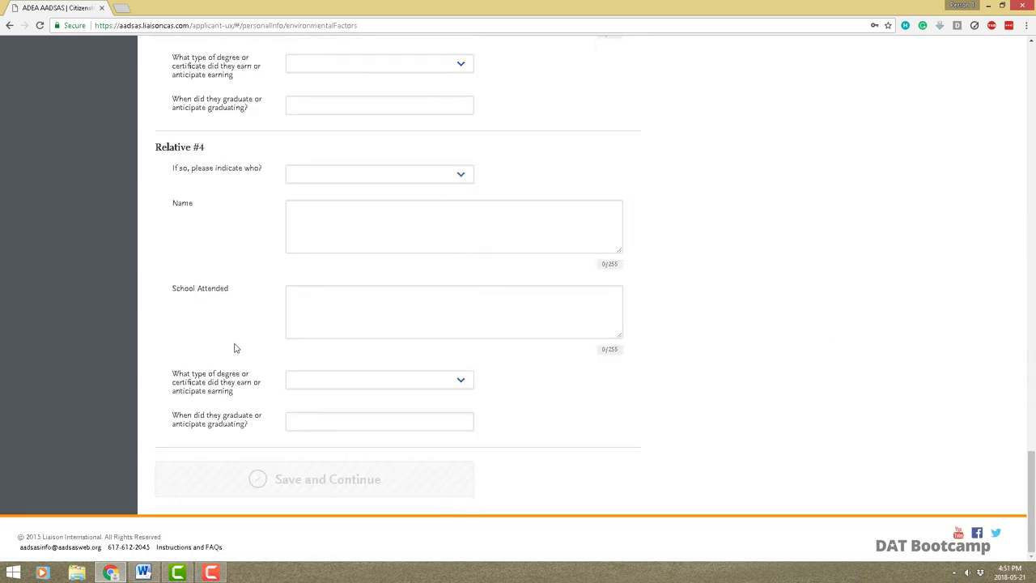
{"action": "scroll", "coordinate": [64, 354], "scroll_direction": "up", "scroll_amount": 8}
{"action": "scroll", "coordinate": [63, 353], "scroll_direction": "up", "scroll_amount": 15}
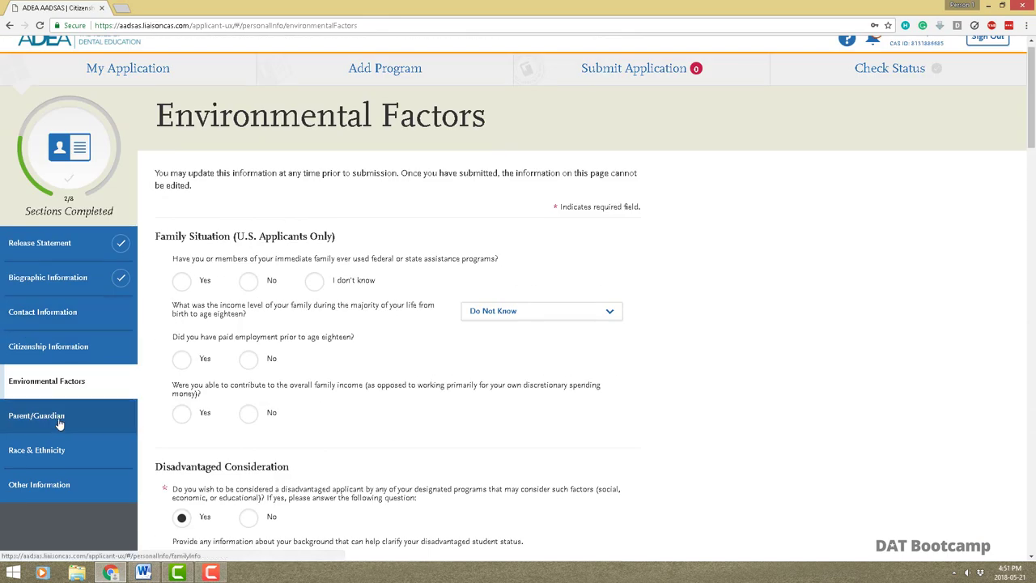
{"action": "left_click", "coordinate": [60, 418]}
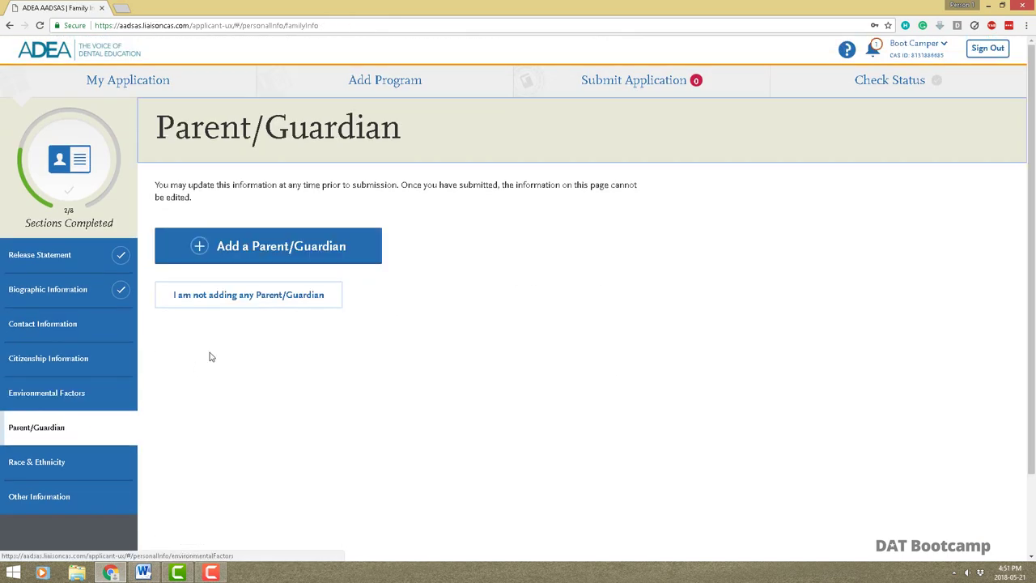
Mark 'I am not adding any Parent/Guardian', cancel the Add form, and go to Race & Ethnicity.
{"action": "left_click", "coordinate": [277, 301]}
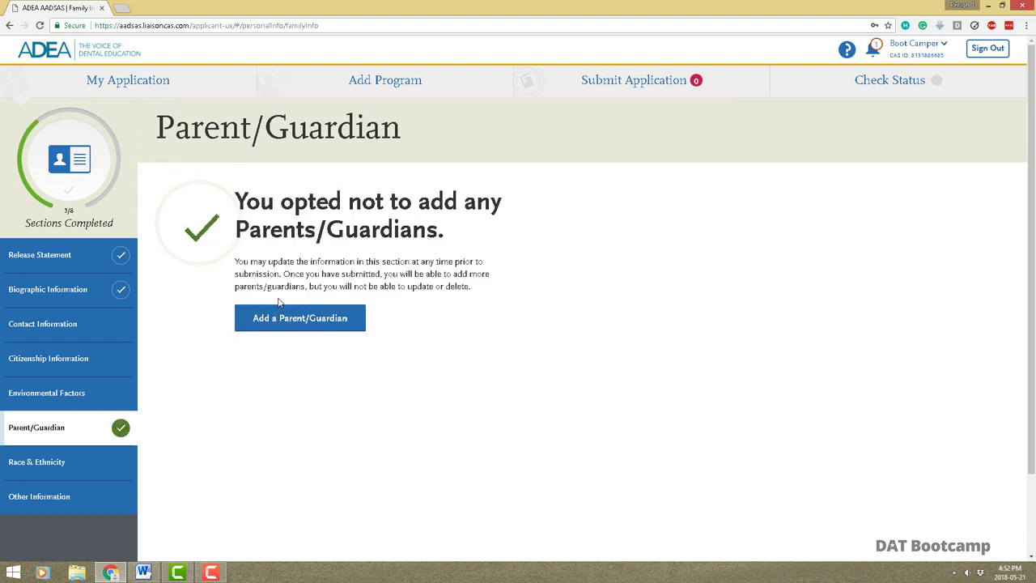
{"action": "left_click", "coordinate": [285, 316]}
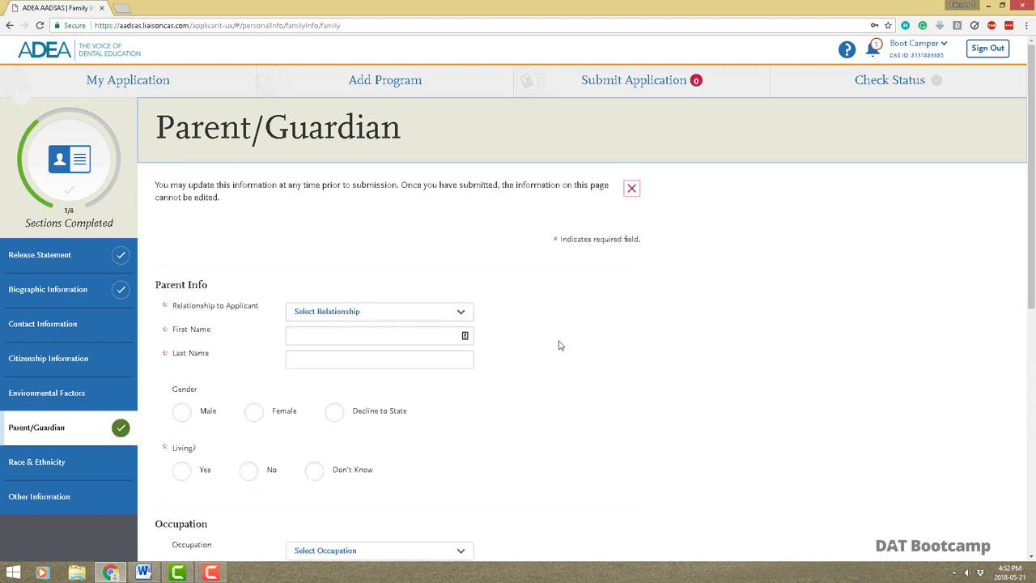
{"action": "scroll", "coordinate": [566, 352], "scroll_direction": "down", "scroll_amount": 2}
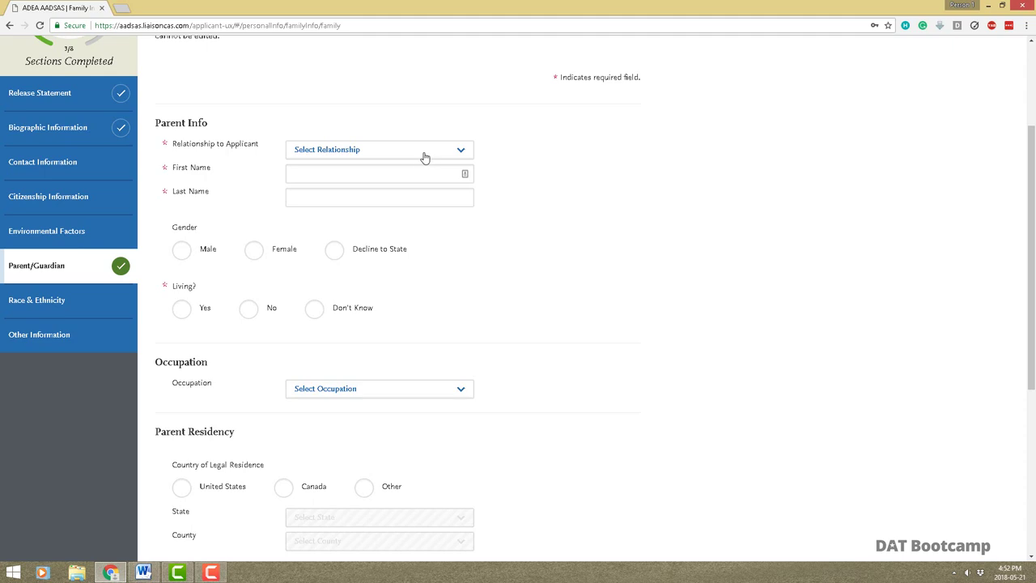
{"action": "scroll", "coordinate": [403, 268], "scroll_direction": "down", "scroll_amount": 4}
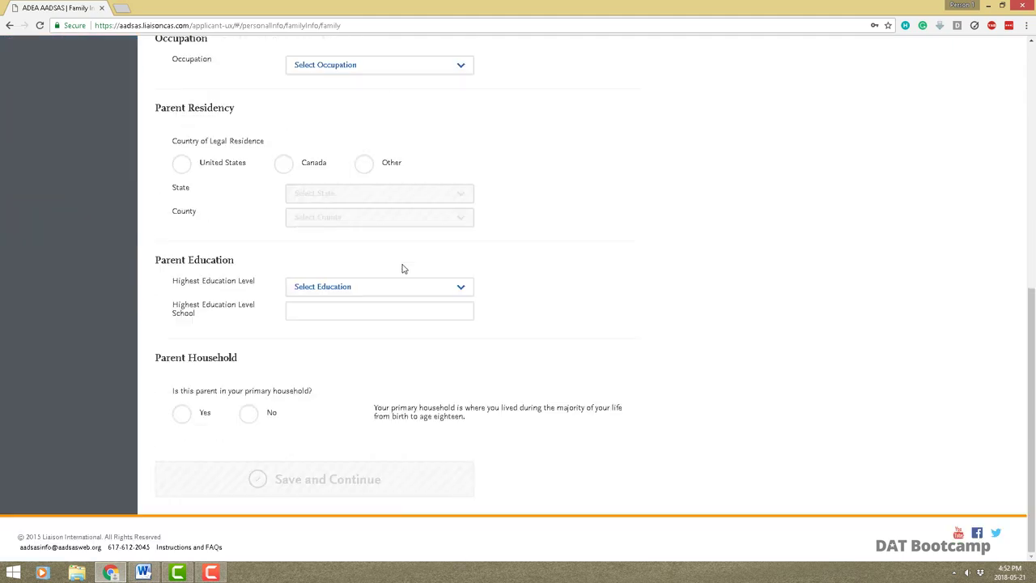
{"action": "scroll", "coordinate": [312, 475], "scroll_direction": "up", "scroll_amount": 6}
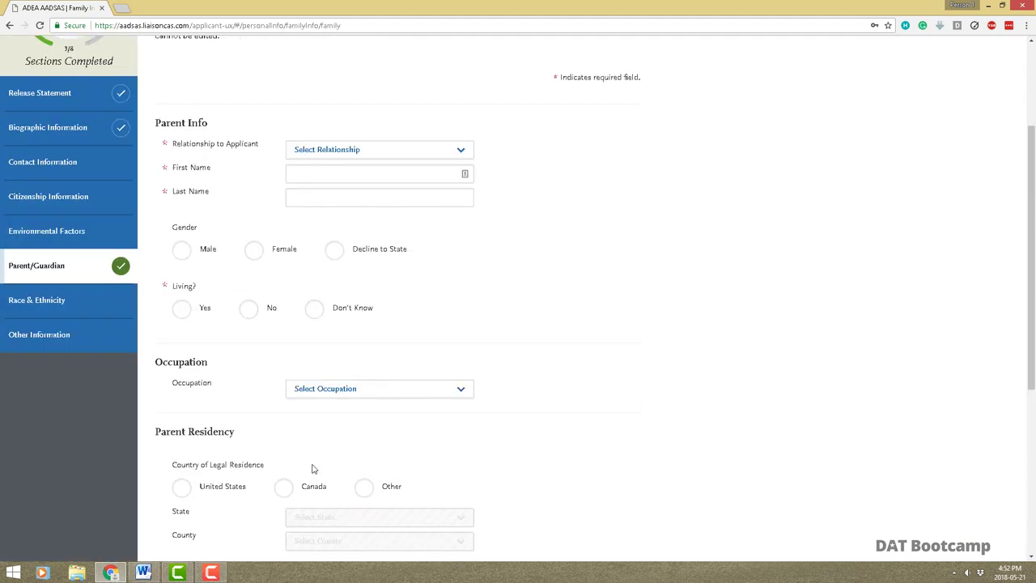
{"action": "left_click", "coordinate": [101, 429]}
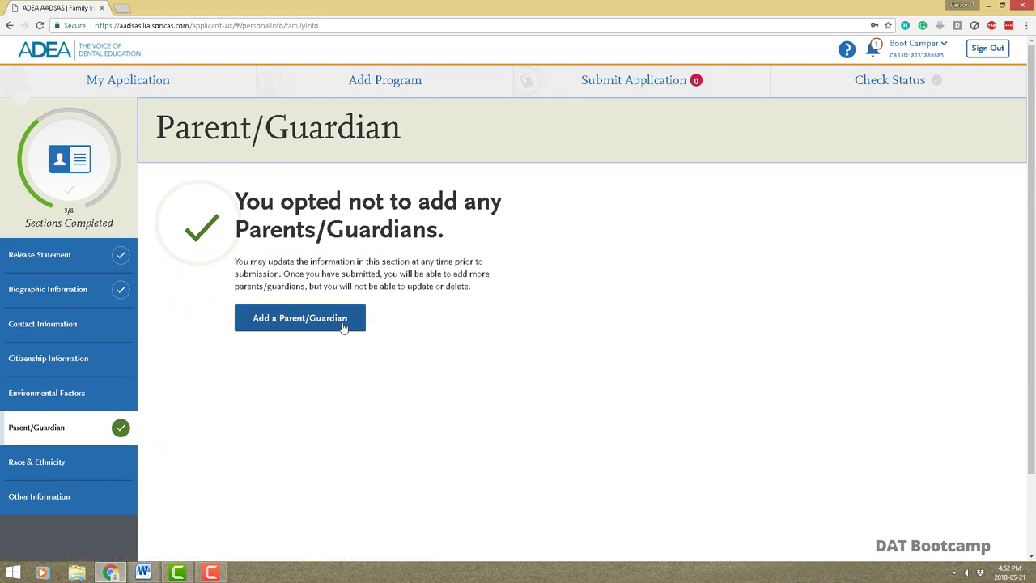
{"action": "scroll", "coordinate": [231, 385], "scroll_direction": "down", "scroll_amount": 2}
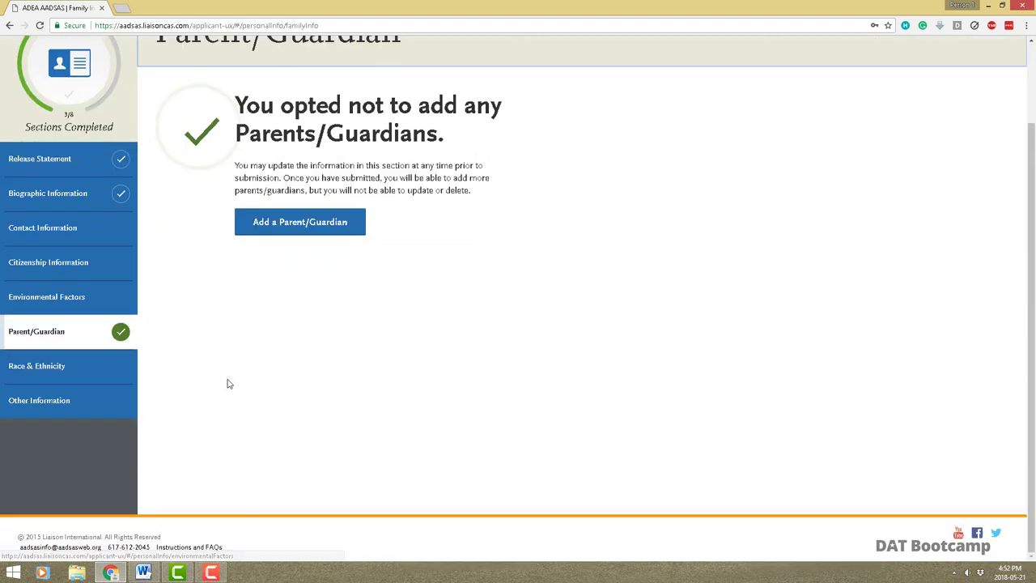
{"action": "left_click", "coordinate": [51, 368]}
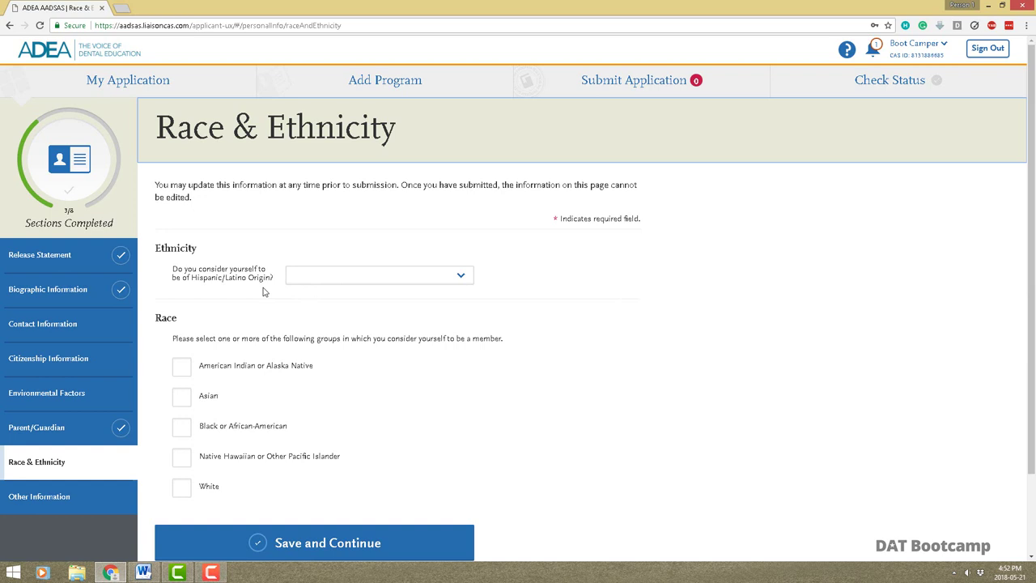
Answer No for Hispanic/Latino, check White, and save Race & Ethnicity.
{"action": "left_click", "coordinate": [323, 279]}
{"action": "left_click", "coordinate": [405, 327]}
{"action": "scroll", "coordinate": [610, 332], "scroll_direction": "down", "scroll_amount": 2}
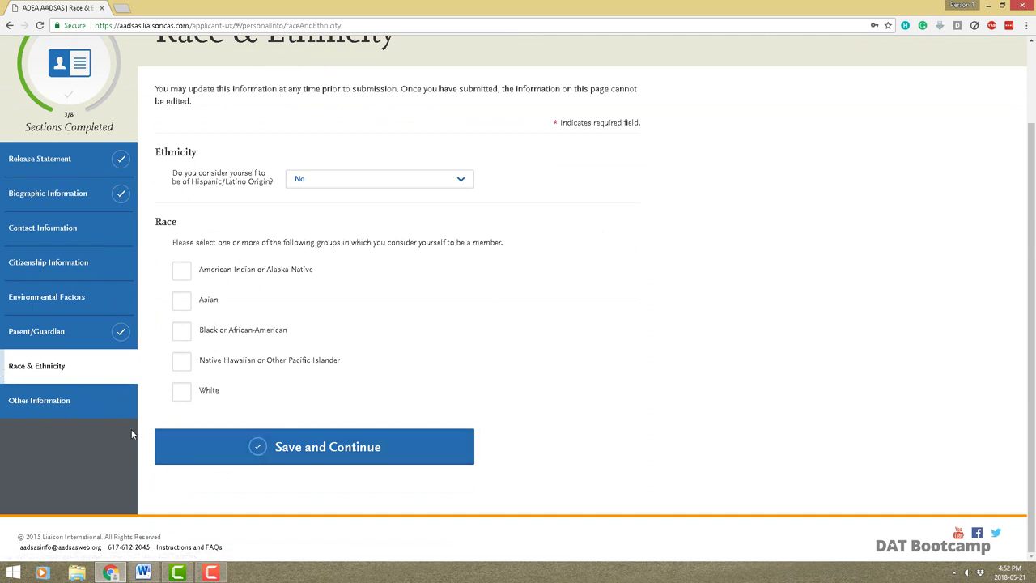
{"action": "left_click", "coordinate": [183, 391]}
{"action": "left_click", "coordinate": [281, 433]}
Continue to Other Information and enter the applicant's eight-digit DENTPIN, correcting a mistyped digit.
{"action": "left_click", "coordinate": [539, 205]}
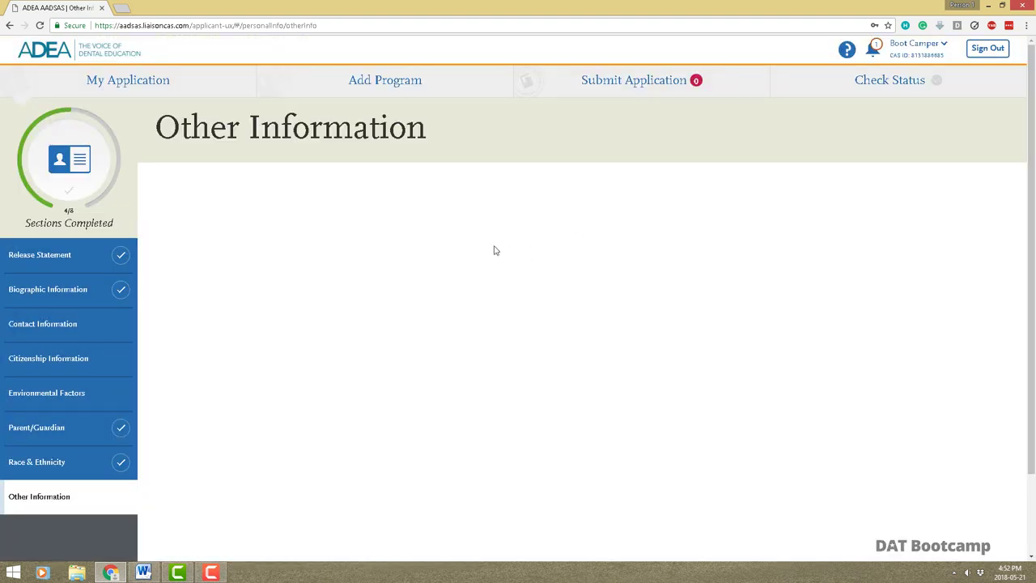
{"action": "scroll", "coordinate": [572, 245], "scroll_direction": "down", "scroll_amount": 3}
{"action": "scroll", "coordinate": [571, 245], "scroll_direction": "up", "scroll_amount": 2}
{"action": "left_click", "coordinate": [253, 304]}
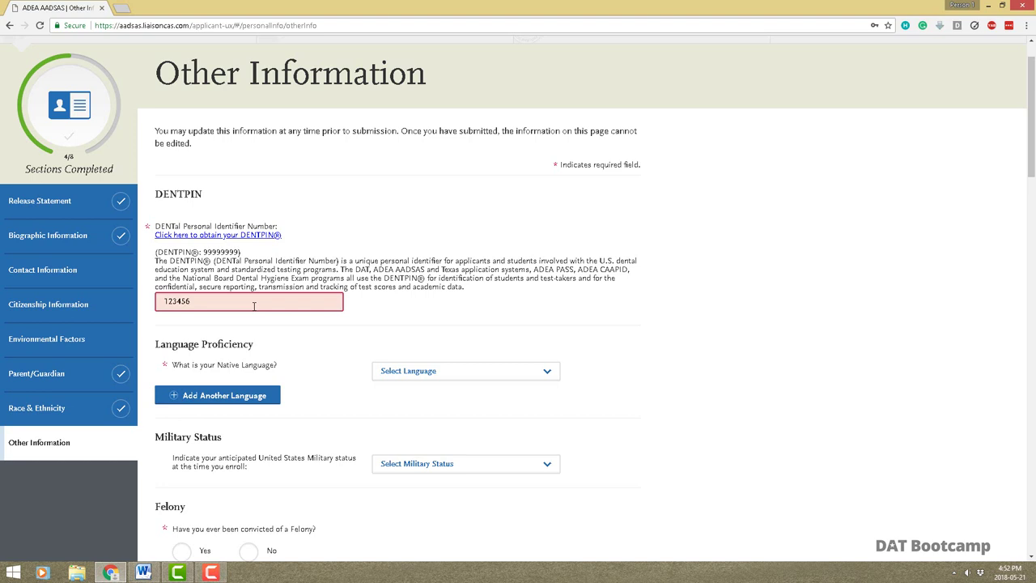
{"action": "key", "text": "BackSpace"}
{"action": "key", "text": "BackSpace"}
{"action": "key", "text": "BackSpace"}
{"action": "left_click", "coordinate": [404, 321]}
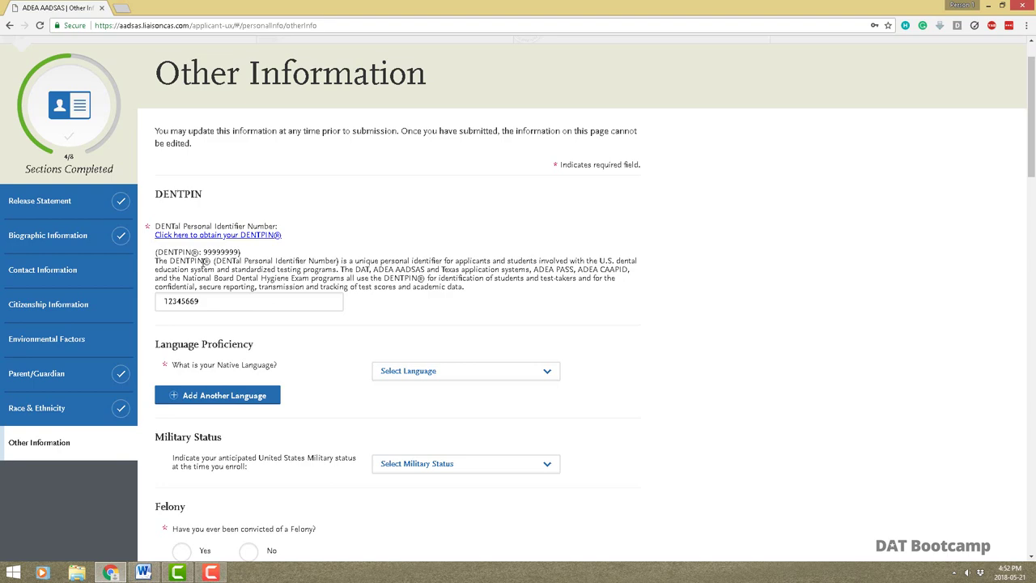
{"action": "scroll", "coordinate": [370, 281], "scroll_direction": "down", "scroll_amount": 2}
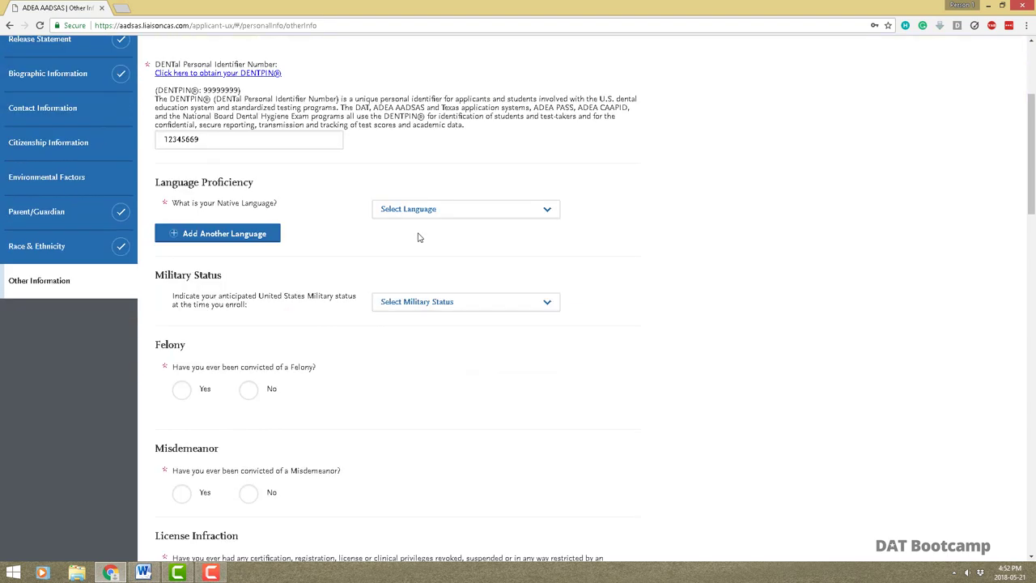
Choose English as native language and add Russian as another language at Advanced proficiency.
{"action": "left_click", "coordinate": [459, 210]}
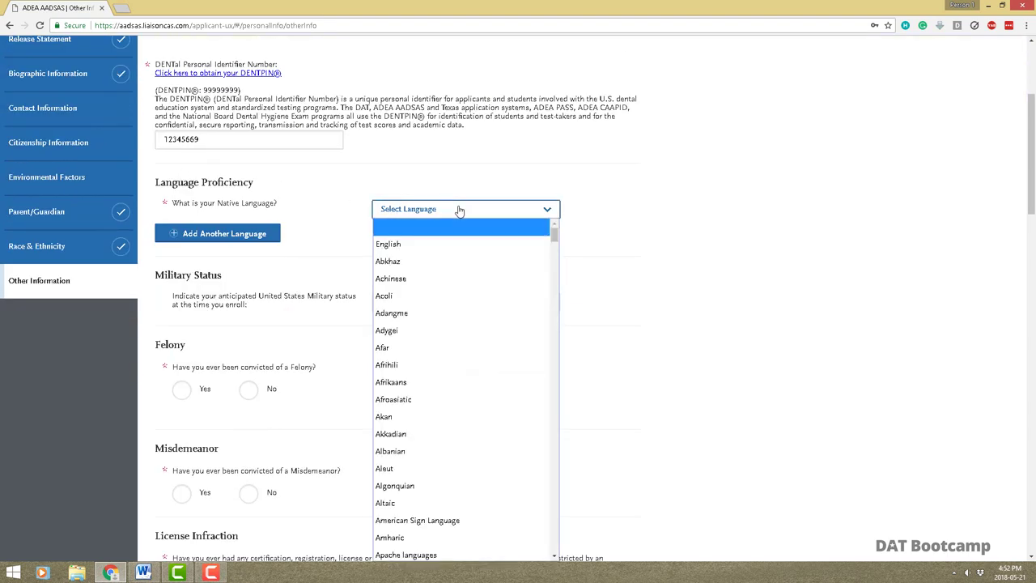
{"action": "left_click", "coordinate": [429, 242]}
{"action": "left_click", "coordinate": [273, 239]}
{"action": "left_click", "coordinate": [315, 257]}
{"action": "scroll", "coordinate": [297, 400], "scroll_direction": "down", "scroll_amount": 5}
{"action": "scroll", "coordinate": [297, 400], "scroll_direction": "down", "scroll_amount": 15}
{"action": "scroll", "coordinate": [297, 399], "scroll_direction": "down", "scroll_amount": 15}
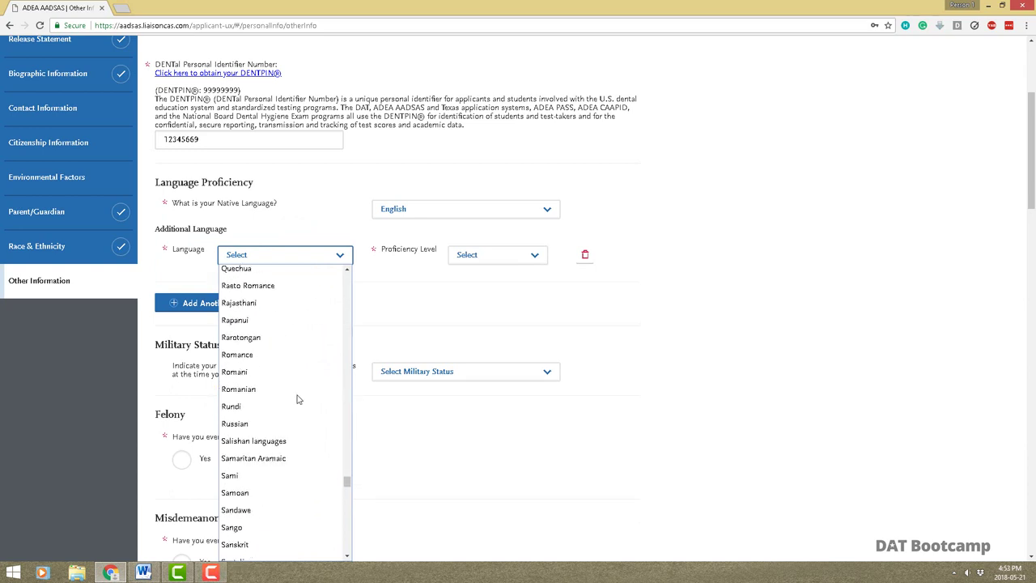
{"action": "left_click", "coordinate": [250, 424]}
{"action": "left_click", "coordinate": [508, 263]}
{"action": "left_click", "coordinate": [502, 324]}
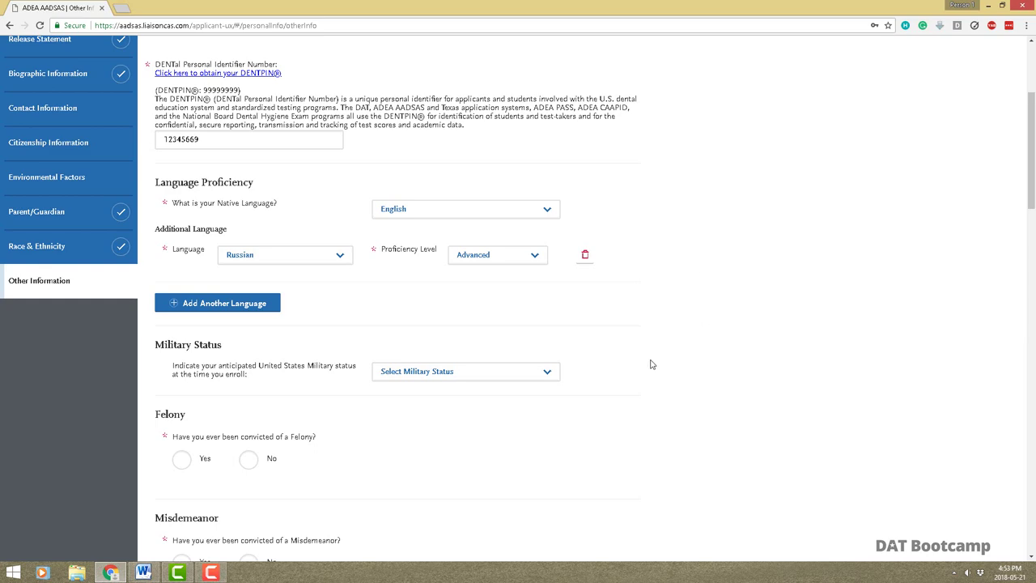
{"action": "scroll", "coordinate": [659, 356], "scroll_direction": "down", "scroll_amount": 1}
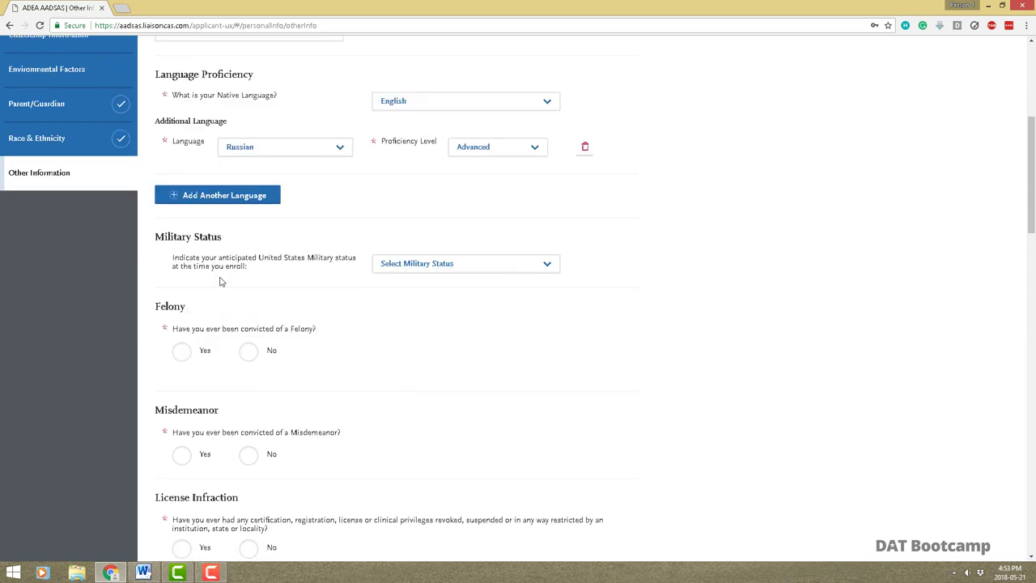
Review the Other Information questions and select the education interruption explanation box, clearing a stray selection.
{"action": "scroll", "coordinate": [231, 267], "scroll_direction": "down", "scroll_amount": 1}
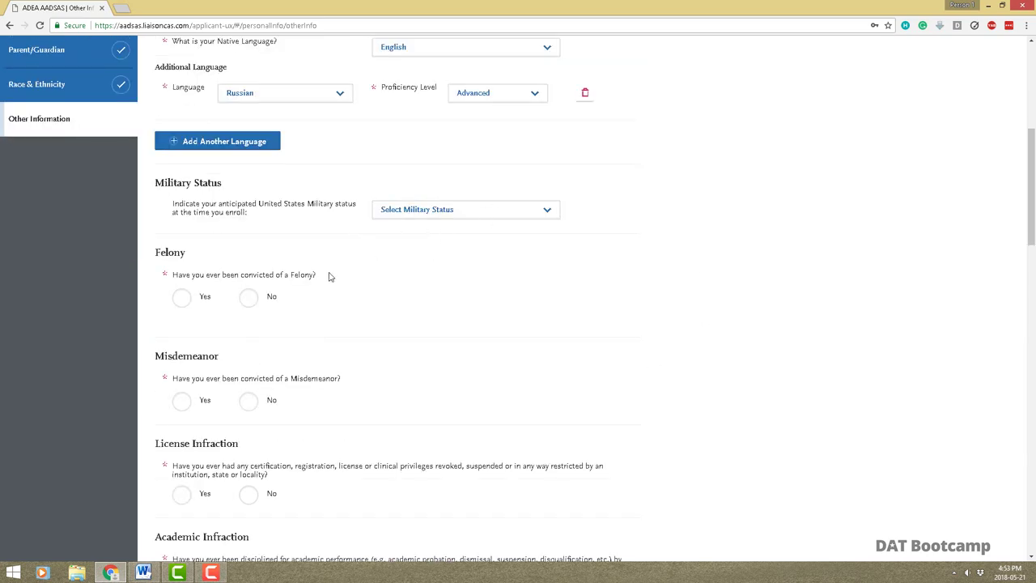
{"action": "scroll", "coordinate": [373, 262], "scroll_direction": "down", "scroll_amount": 3}
{"action": "scroll", "coordinate": [377, 268], "scroll_direction": "up", "scroll_amount": 1}
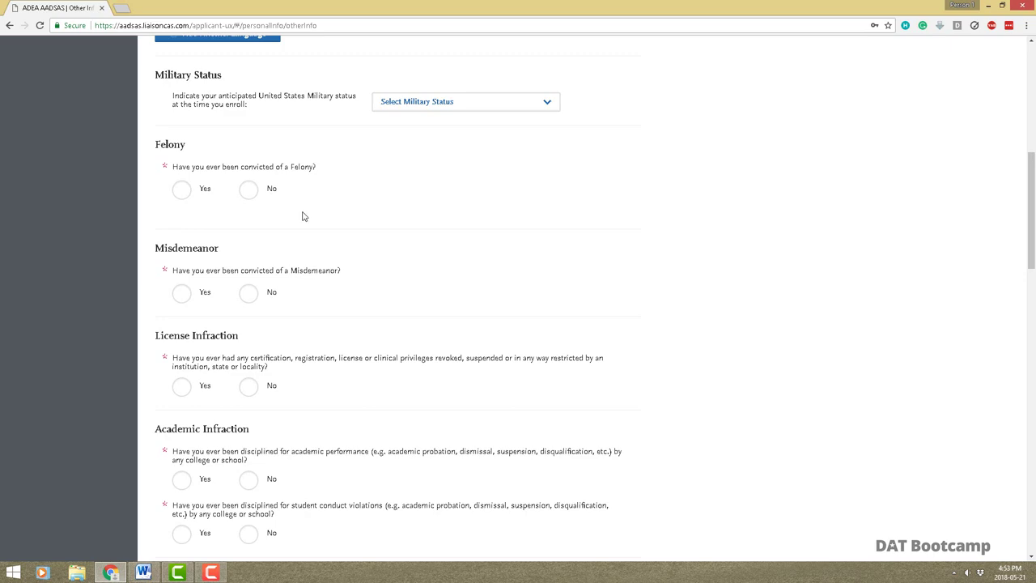
{"action": "scroll", "coordinate": [307, 216], "scroll_direction": "down", "scroll_amount": 4}
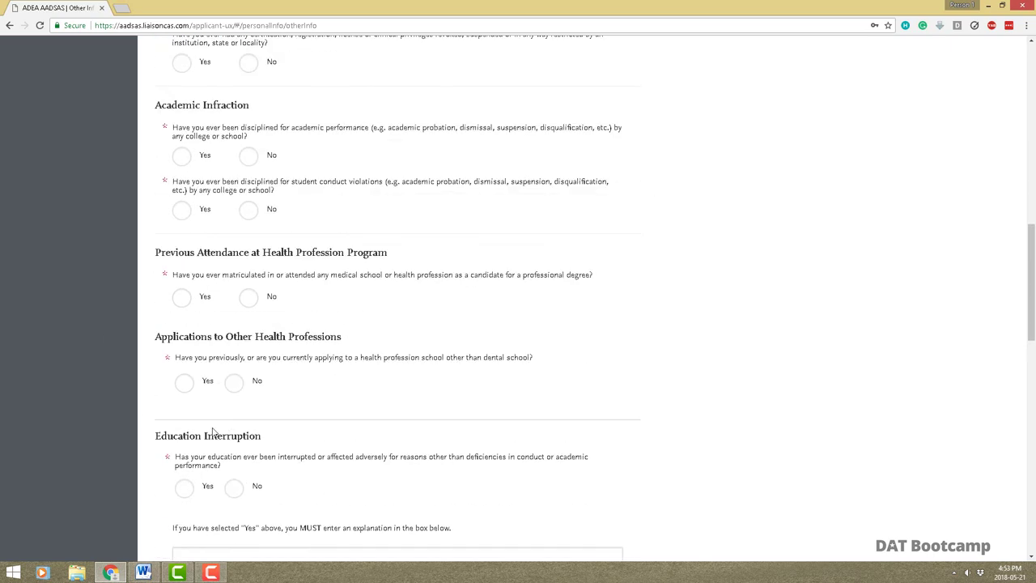
{"action": "scroll", "coordinate": [334, 387], "scroll_direction": "down", "scroll_amount": 3}
{"action": "scroll", "coordinate": [347, 357], "scroll_direction": "down", "scroll_amount": 1}
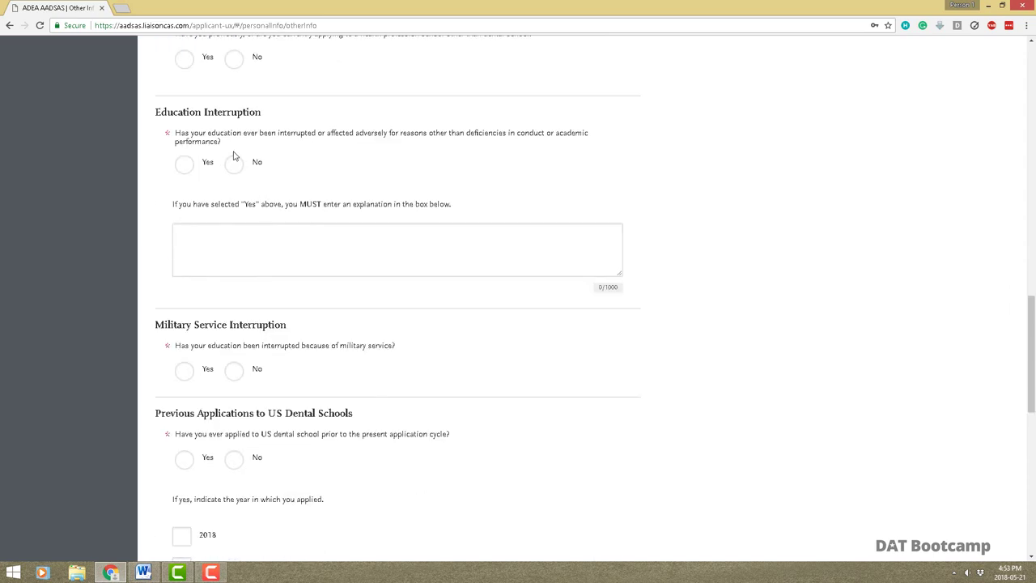
{"action": "left_click_drag", "start_coordinate": [267, 113], "coordinate": [267, 166]}
{"action": "left_click", "coordinate": [424, 179]}
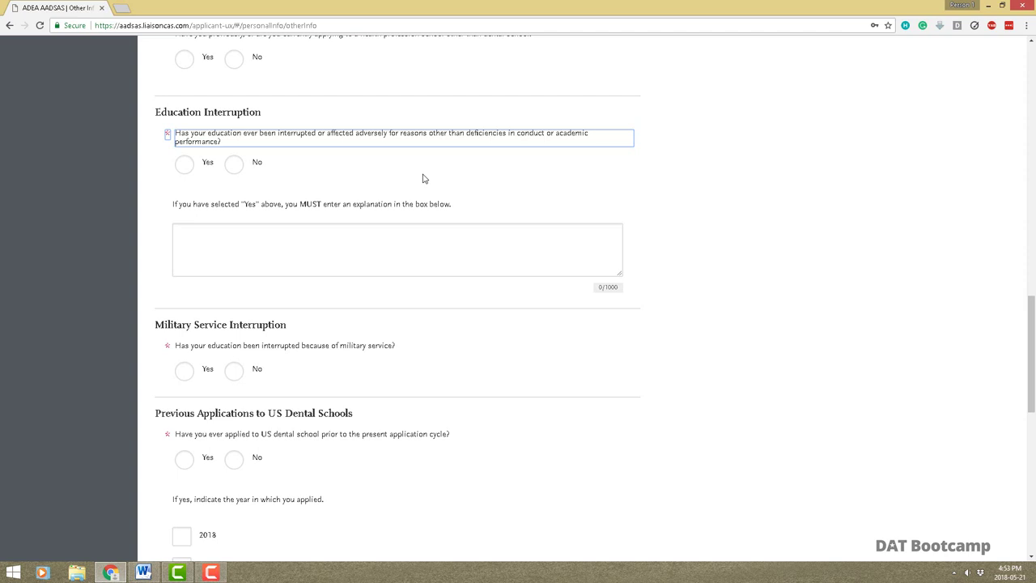
{"action": "double_click", "coordinate": [608, 287]}
{"action": "right_click", "coordinate": [582, 289]}
{"action": "left_click", "coordinate": [422, 227]}
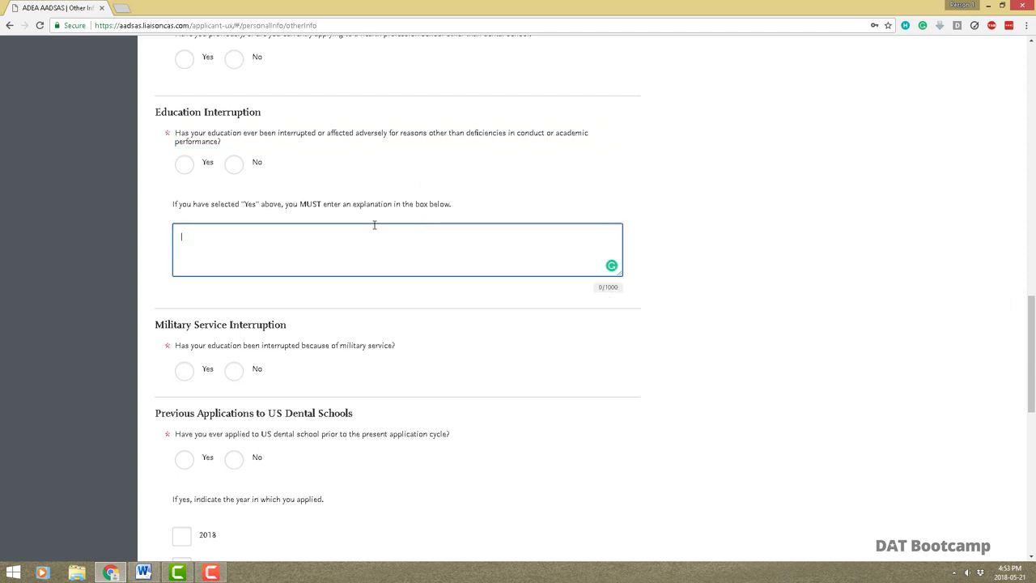
Set Previous Applications to US Dental Schools to No and select the re-applicant explanation box.
{"action": "scroll", "coordinate": [373, 362], "scroll_direction": "down", "scroll_amount": 2}
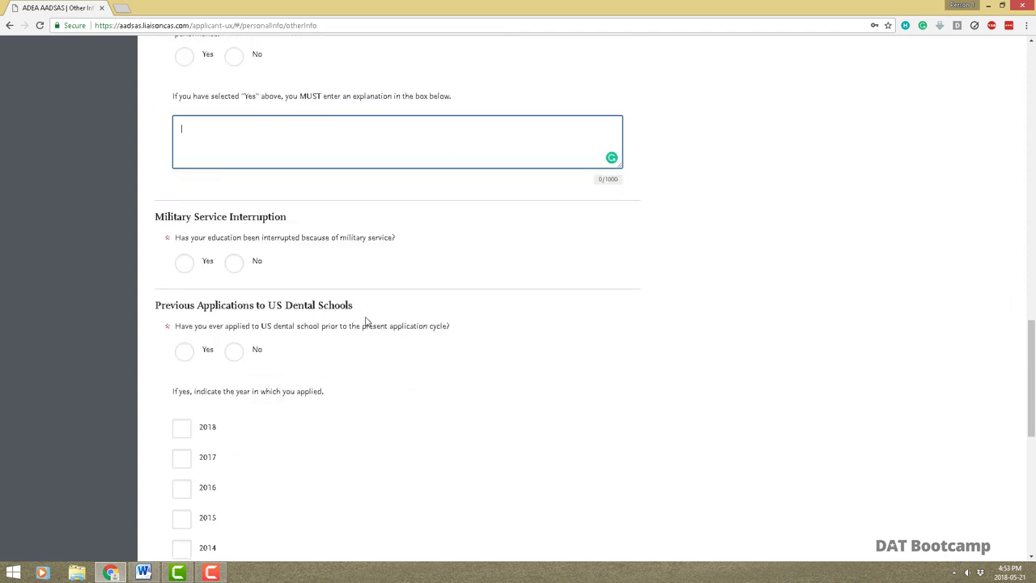
{"action": "scroll", "coordinate": [365, 320], "scroll_direction": "down", "scroll_amount": 2}
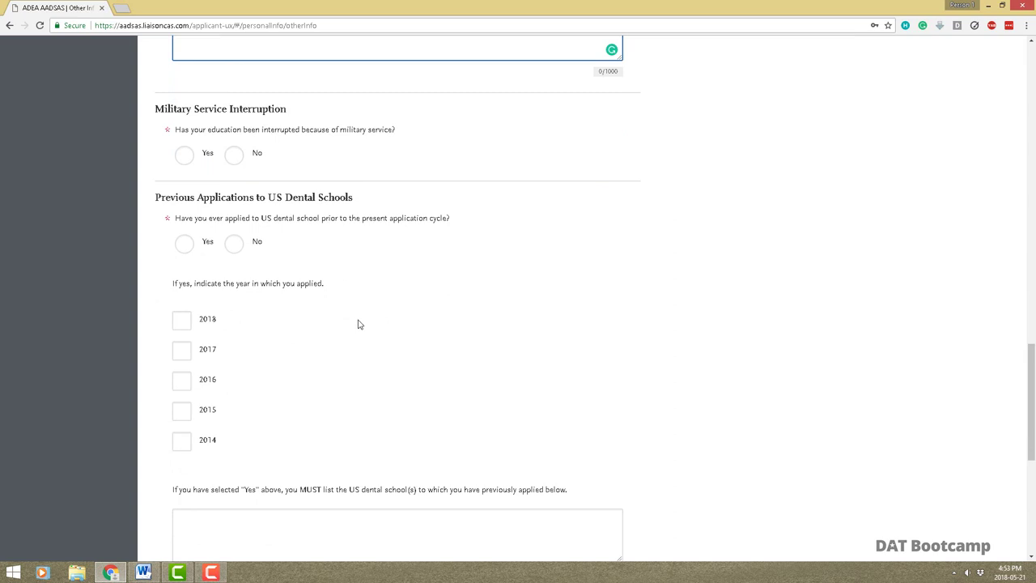
{"action": "left_click", "coordinate": [192, 242]}
{"action": "scroll", "coordinate": [423, 280], "scroll_direction": "down", "scroll_amount": 1}
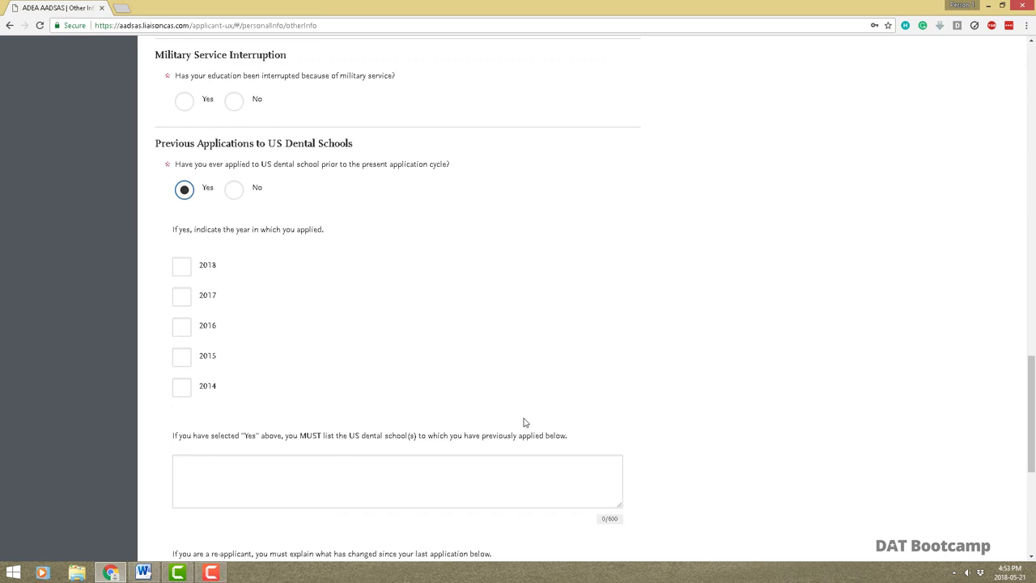
{"action": "right_click", "coordinate": [270, 537]}
{"action": "left_click", "coordinate": [219, 187]}
{"action": "left_click", "coordinate": [234, 190]}
{"action": "scroll", "coordinate": [319, 294], "scroll_direction": "down", "scroll_amount": 2}
{"action": "scroll", "coordinate": [637, 308], "scroll_direction": "down", "scroll_amount": 2}
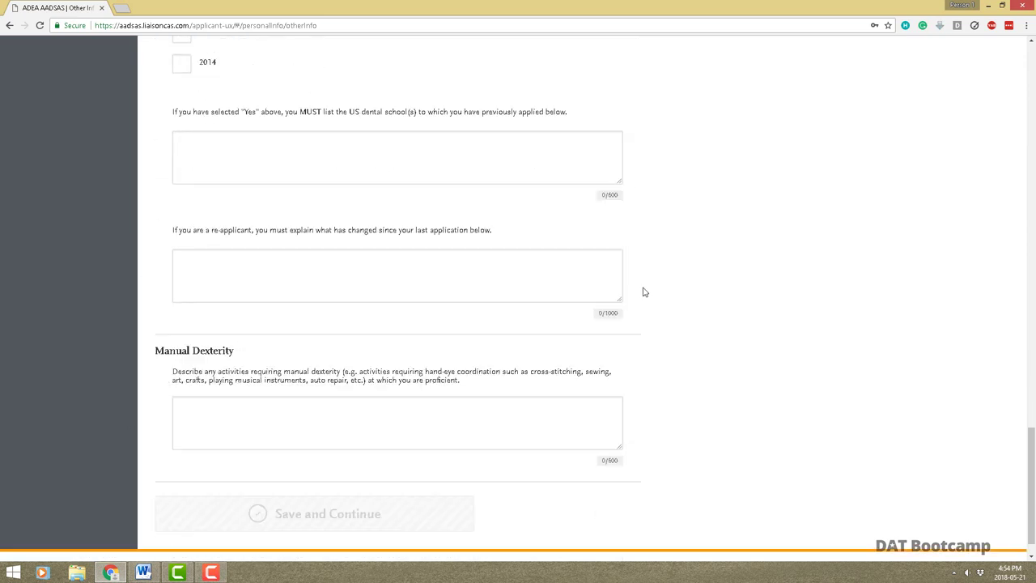
{"action": "left_click", "coordinate": [445, 276]}
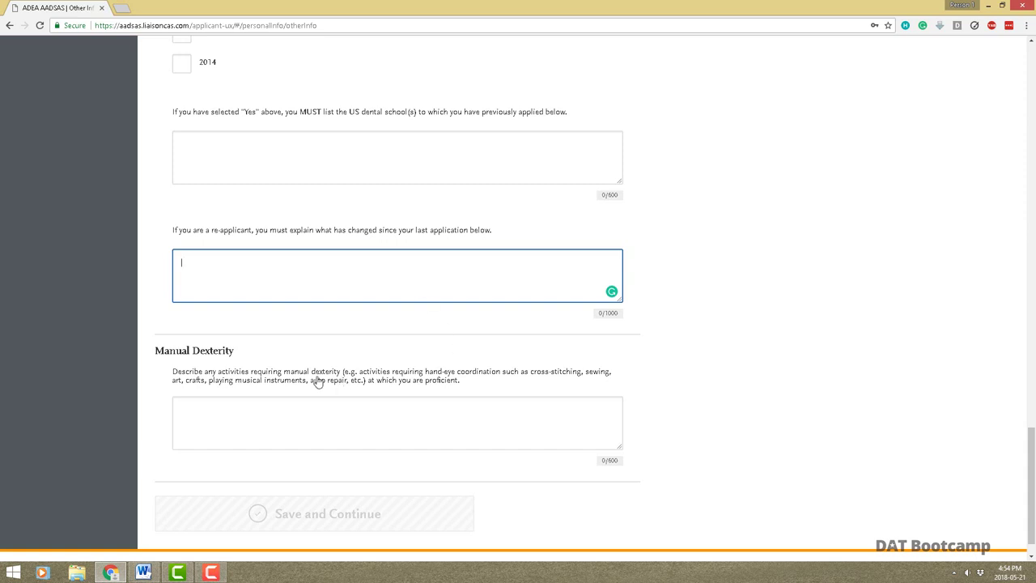
{"action": "triple_click", "coordinate": [229, 349]}
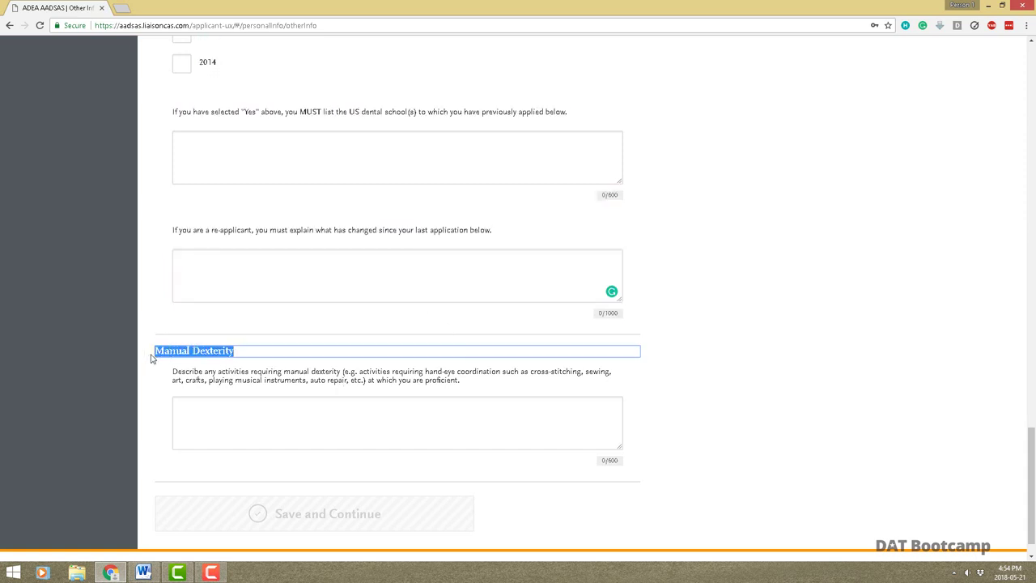
{"action": "left_click", "coordinate": [276, 397]}
{"action": "left_click", "coordinate": [280, 408]}
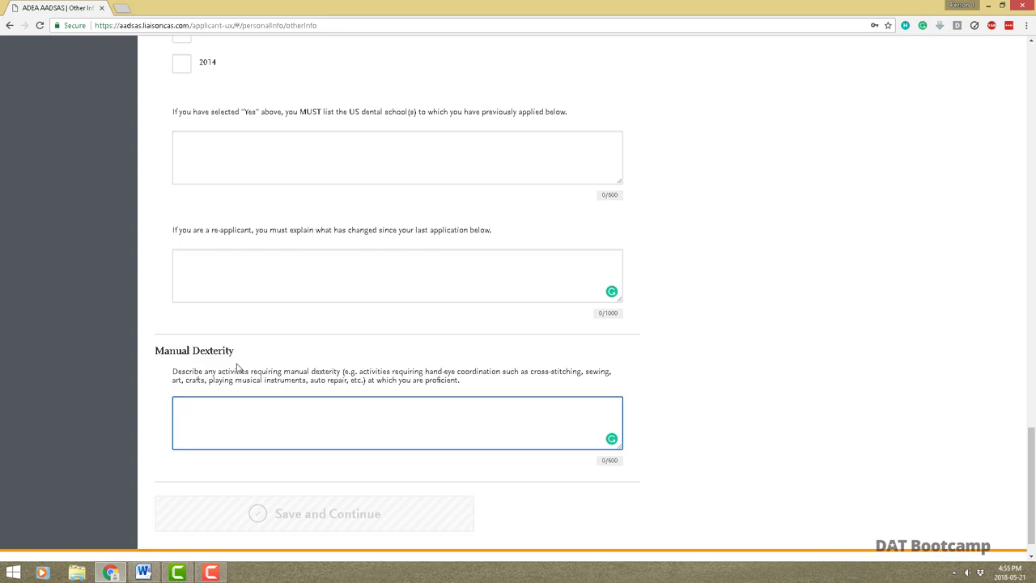
{"action": "scroll", "coordinate": [356, 387], "scroll_direction": "up", "scroll_amount": 20}
Leave Other Information and go to Academic History's High Schools Attended page from the dashboard.
{"action": "scroll", "coordinate": [356, 387], "scroll_direction": "up", "scroll_amount": 1}
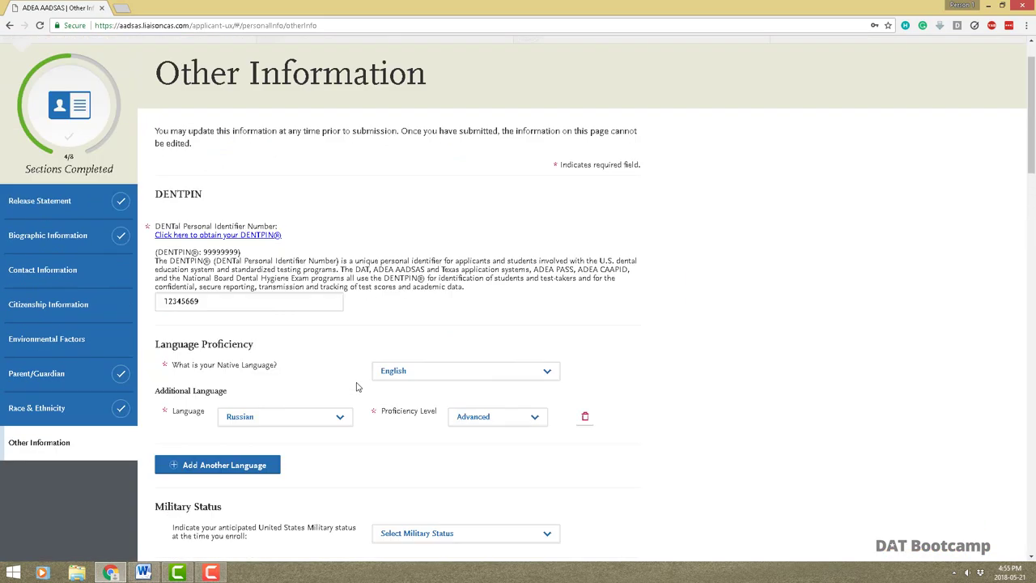
{"action": "left_click", "coordinate": [87, 188]}
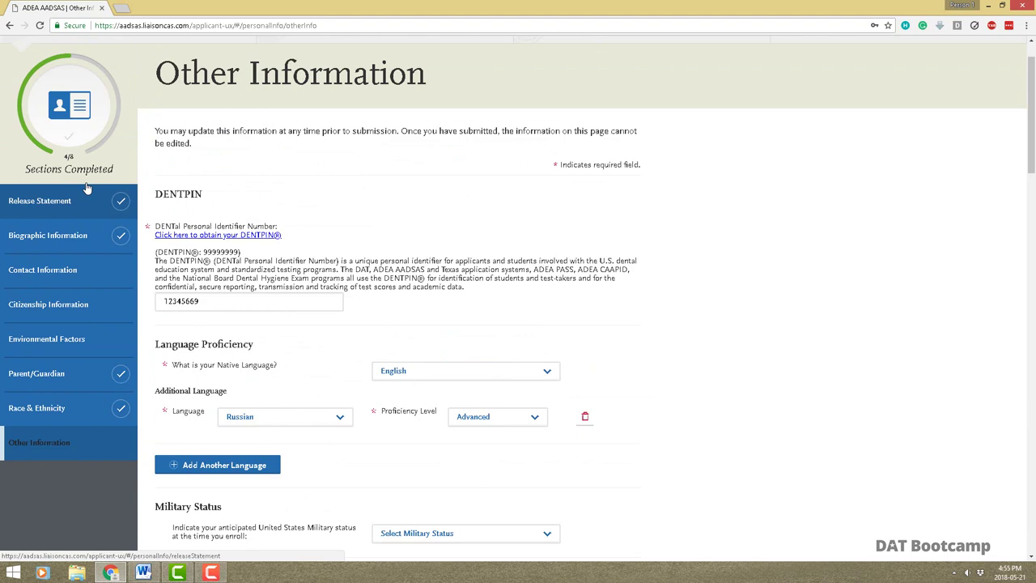
{"action": "scroll", "coordinate": [101, 404], "scroll_direction": "up", "scroll_amount": 1}
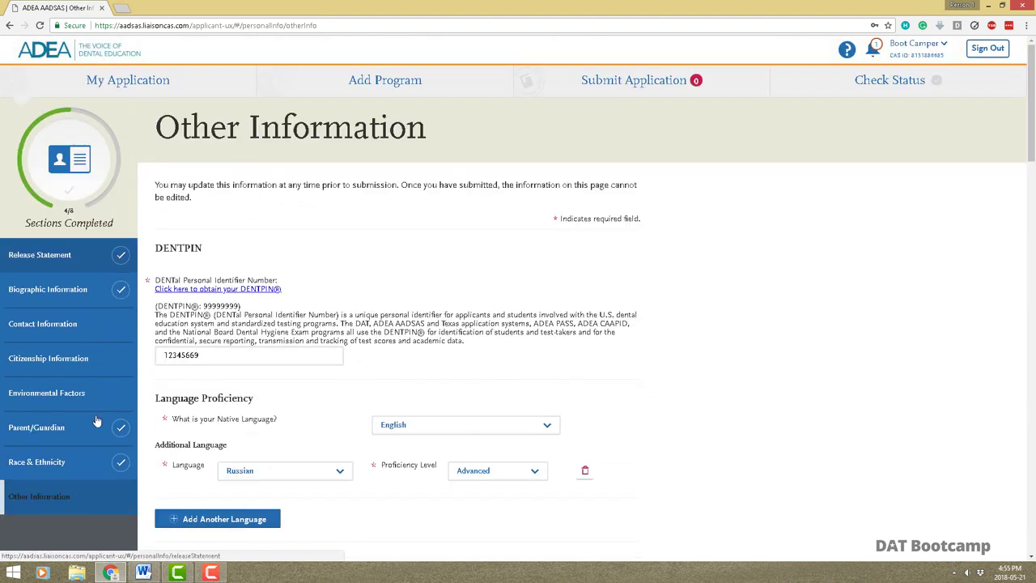
{"action": "left_click", "coordinate": [146, 82]}
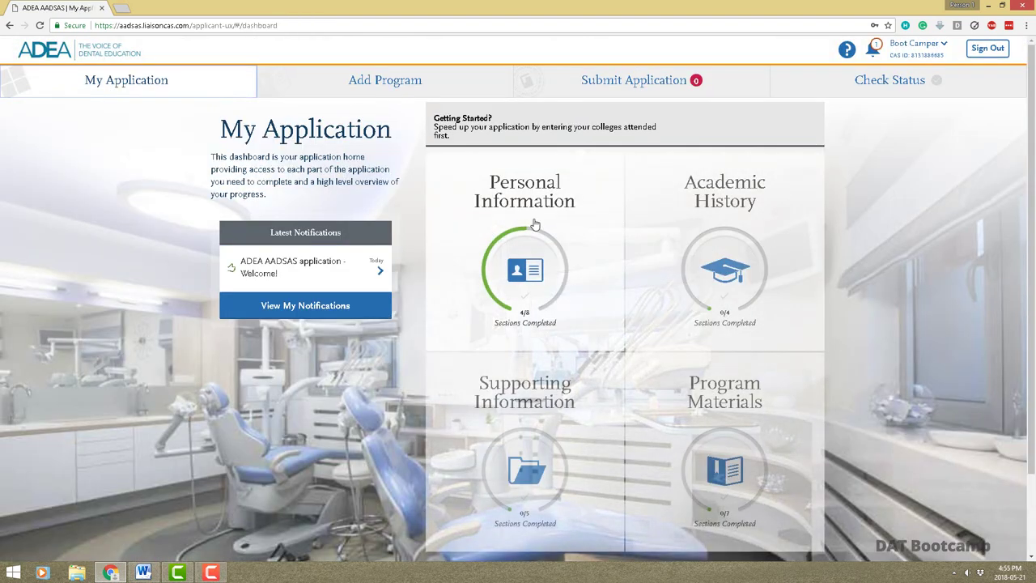
{"action": "left_click", "coordinate": [739, 236]}
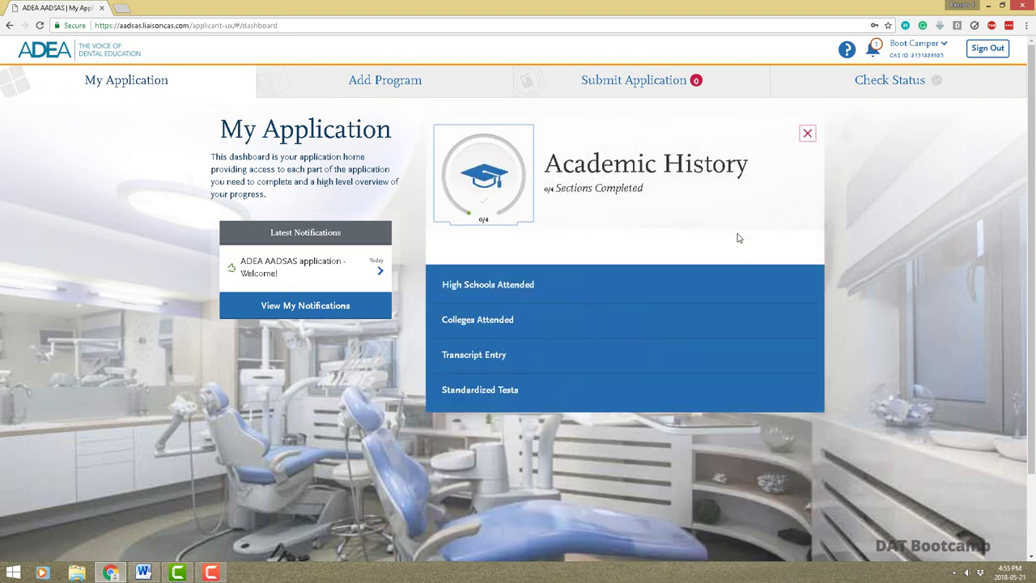
{"action": "left_click", "coordinate": [637, 294]}
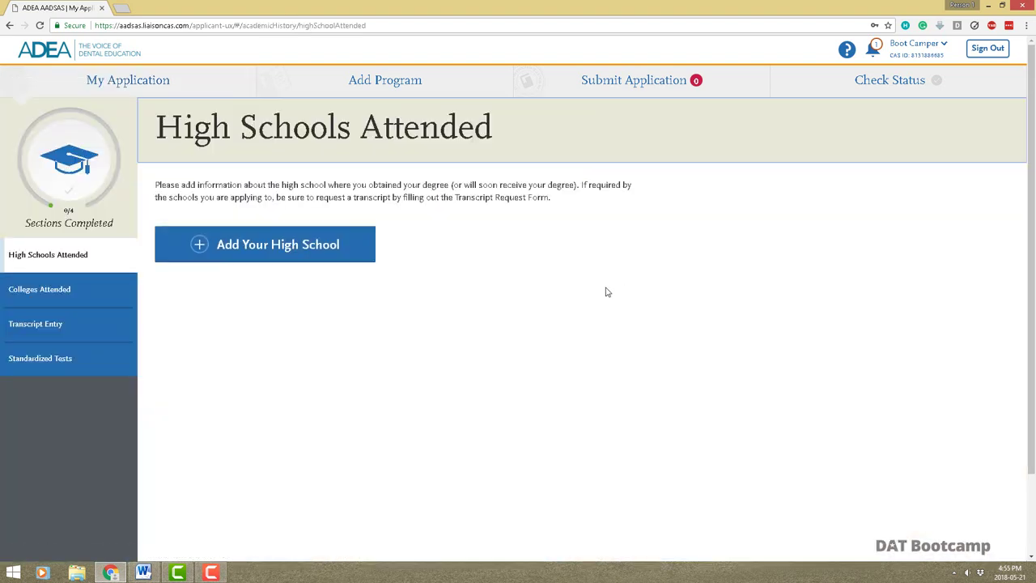
Add a high school named Newtonbrook in city Toronto with state International.
{"action": "left_click", "coordinate": [331, 253]}
{"action": "left_click", "coordinate": [363, 286]}
{"action": "type", "text": "NE"}
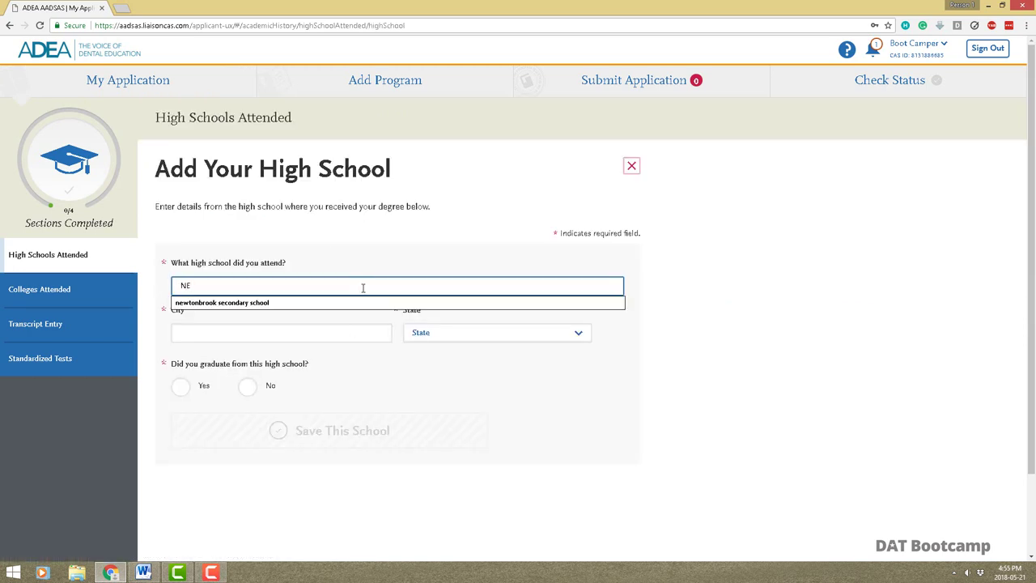
{"action": "key", "text": "Down"}
{"action": "key", "text": "Return"}
{"action": "left_click", "coordinate": [267, 329]}
{"action": "type", "text": "Toronto"}
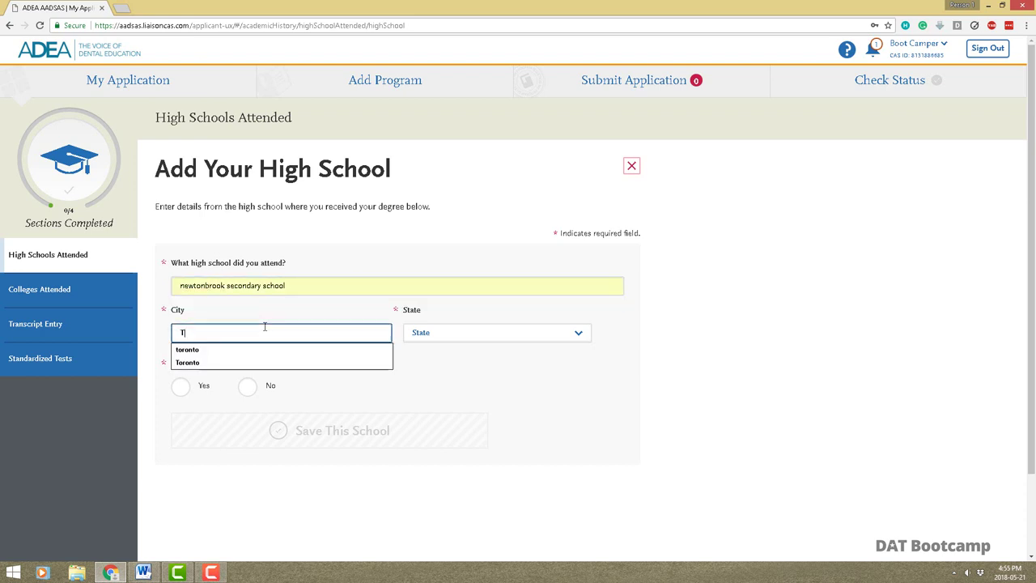
{"action": "key", "text": "Tab"}
{"action": "left_click", "coordinate": [538, 334]}
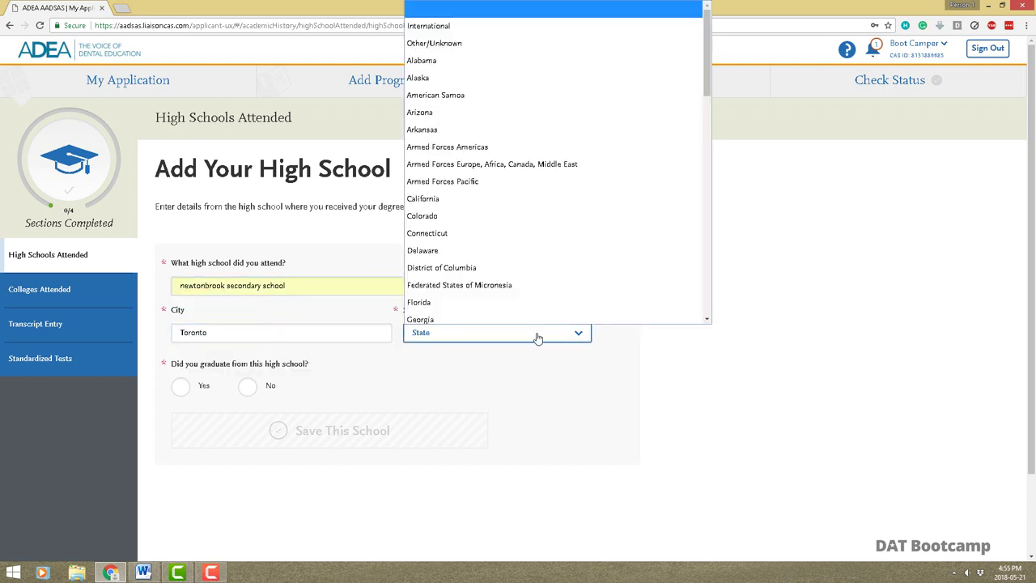
{"action": "key", "text": "u"}
{"action": "scroll", "coordinate": [538, 284], "scroll_direction": "up", "scroll_amount": 15}
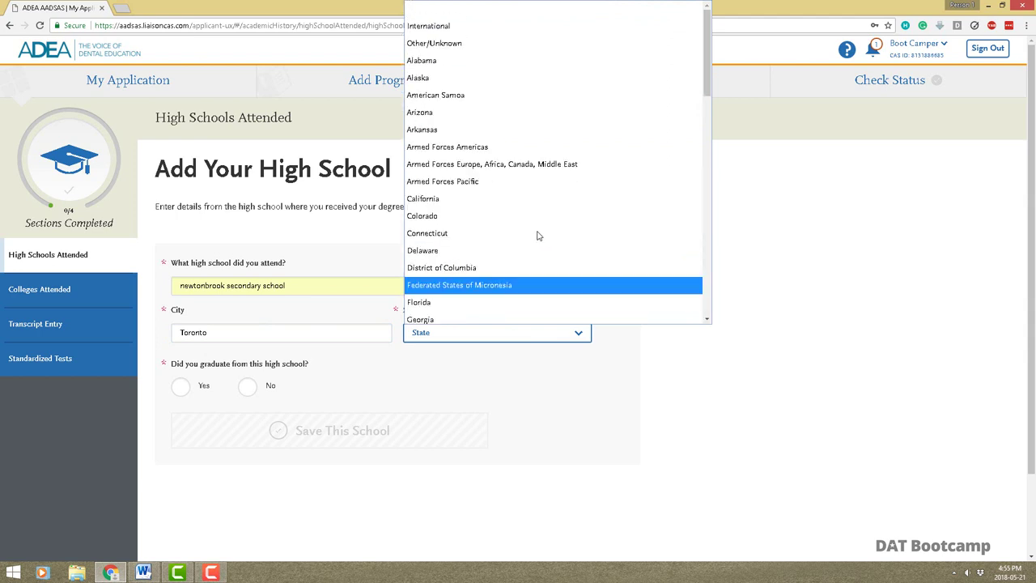
{"action": "left_click", "coordinate": [437, 25]}
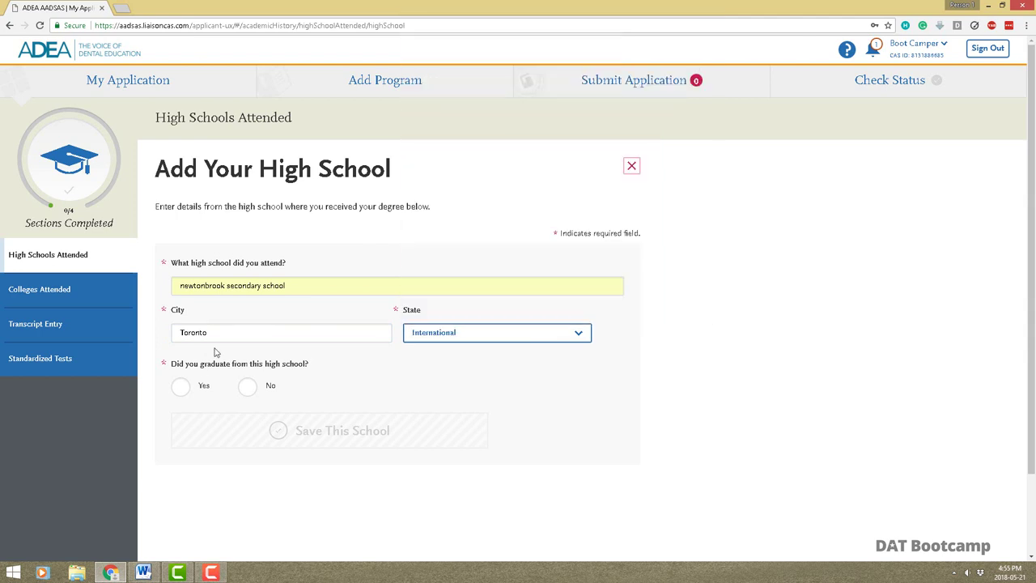
Mark the school as graduated in December 2004 and save the entry.
{"action": "left_click", "coordinate": [177, 388]}
{"action": "left_click", "coordinate": [215, 448]}
{"action": "left_click", "coordinate": [217, 430]}
{"action": "left_click", "coordinate": [267, 448]}
{"action": "left_click", "coordinate": [273, 431]}
{"action": "left_click", "coordinate": [354, 502]}
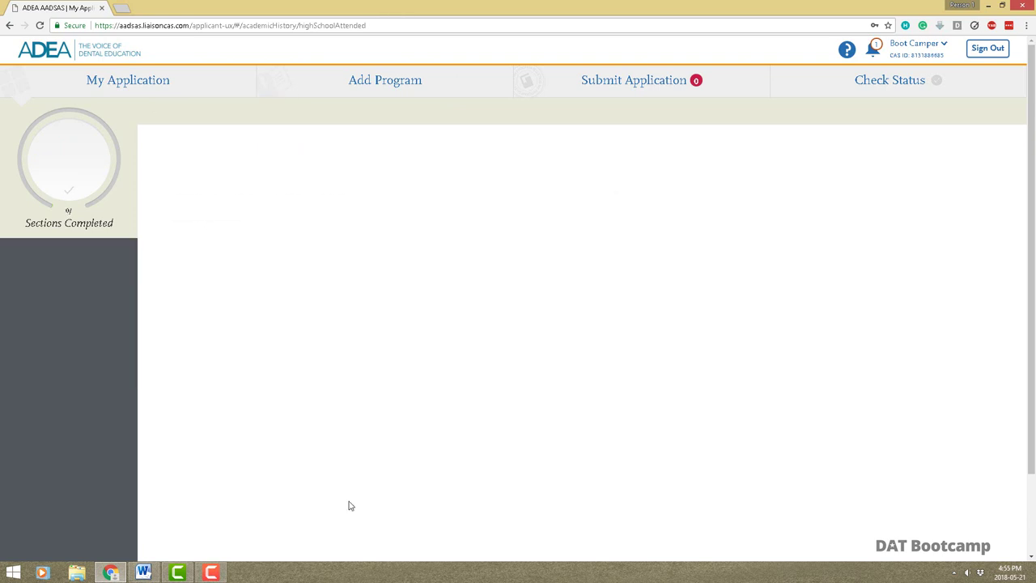
Add a new college entry for York University - Main Campus under Colleges Attended.
{"action": "left_click", "coordinate": [46, 300]}
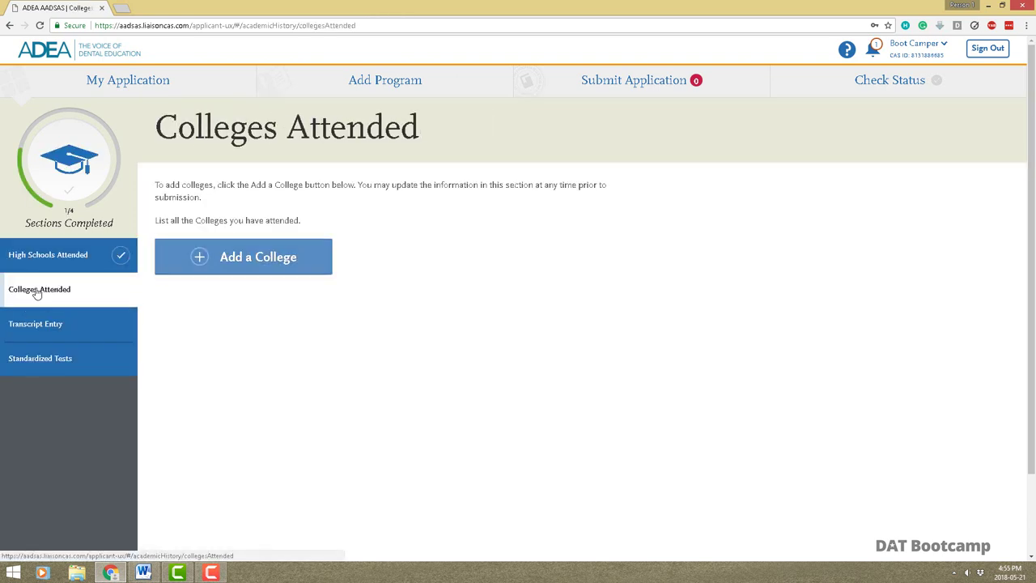
{"action": "left_click", "coordinate": [233, 271]}
{"action": "left_click", "coordinate": [249, 329]}
{"action": "type", "text": "a"}
{"action": "key", "text": "BackSpace"}
{"action": "type", "text": "York "}
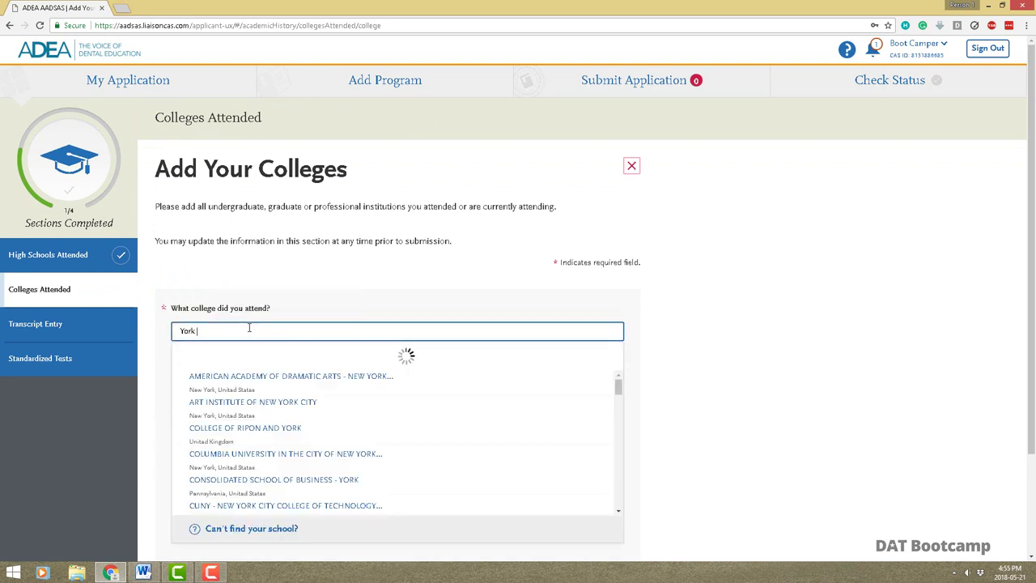
{"action": "type", "text": "University"}
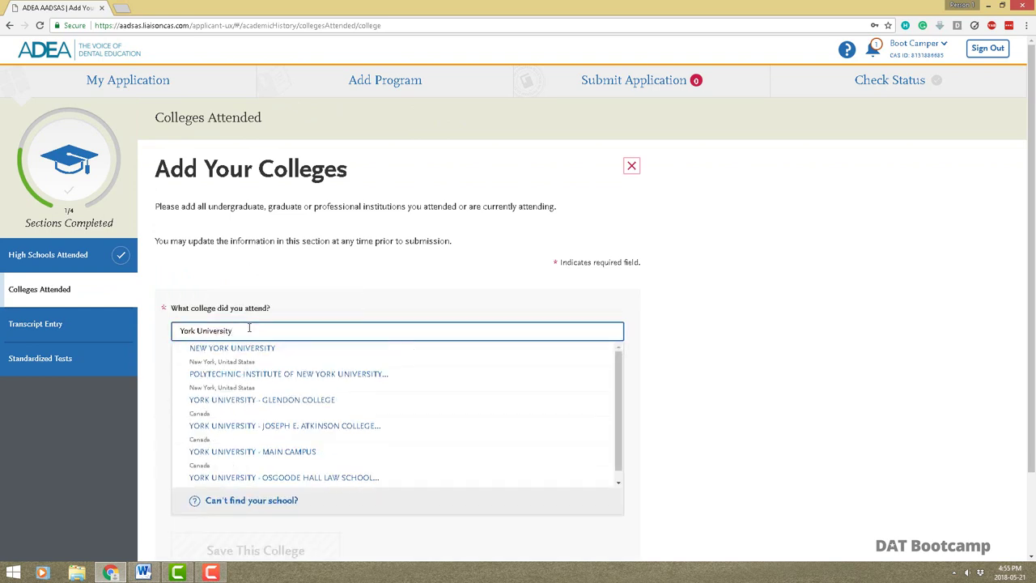
{"action": "left_click", "coordinate": [389, 453]}
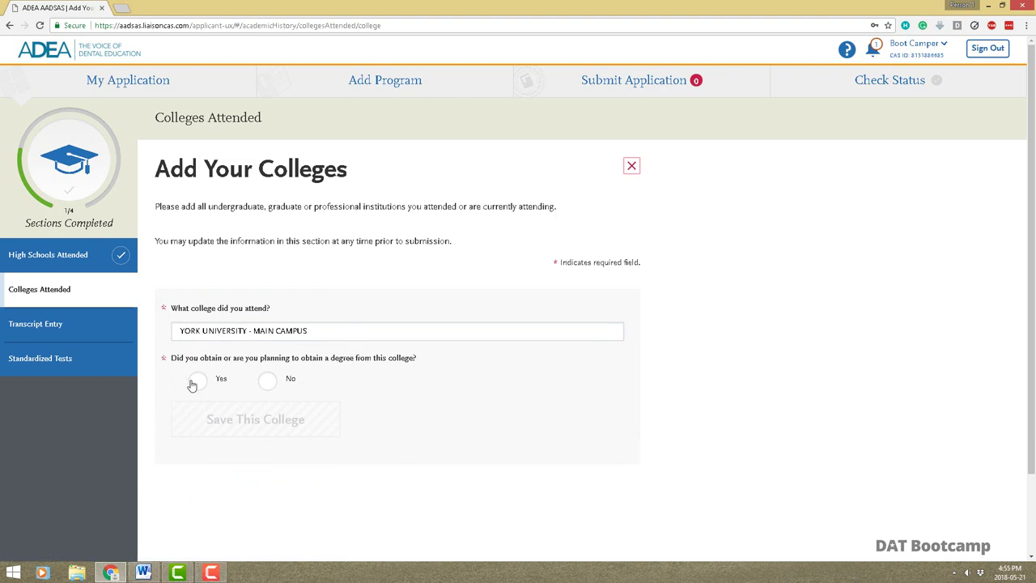
Set the degree as earned here, in progress, type Bachelor of Science.
{"action": "left_click", "coordinate": [199, 384]}
{"action": "scroll", "coordinate": [464, 424], "scroll_direction": "down", "scroll_amount": 1}
{"action": "left_click", "coordinate": [315, 347]}
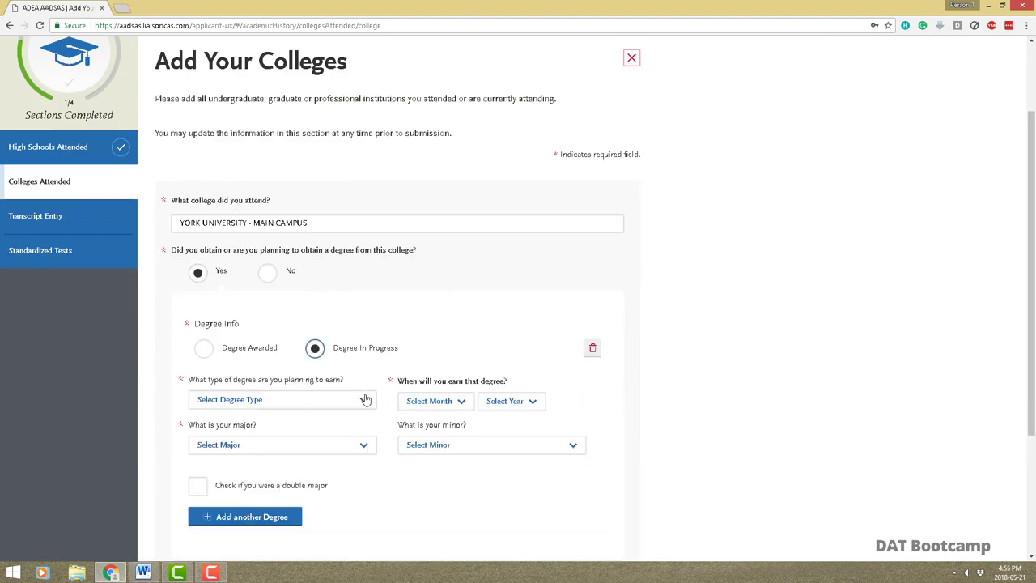
{"action": "left_click", "coordinate": [204, 349]}
{"action": "left_click", "coordinate": [316, 348]}
{"action": "left_click", "coordinate": [329, 405]}
{"action": "scroll", "coordinate": [329, 322], "scroll_direction": "down", "scroll_amount": 1}
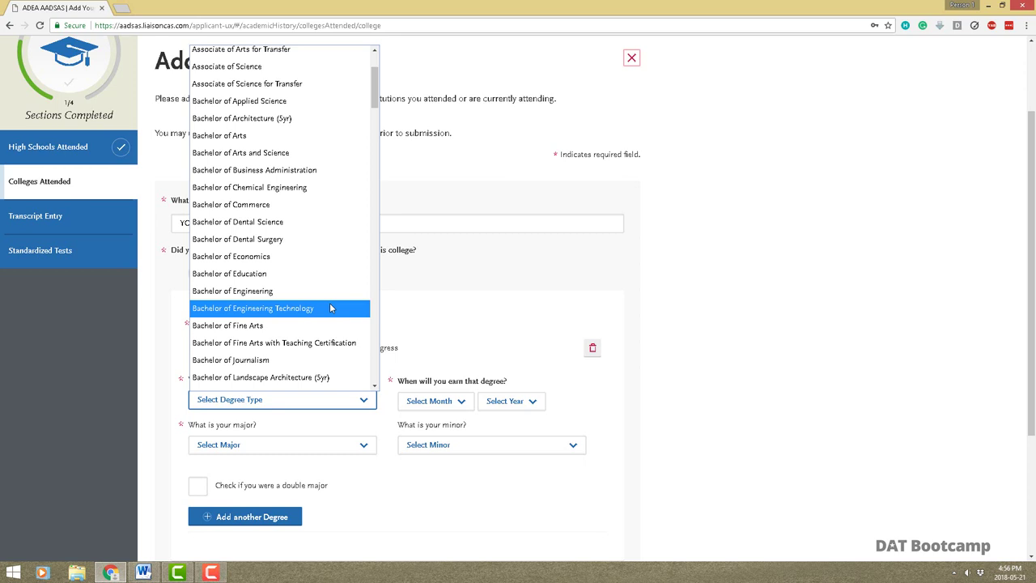
{"action": "scroll", "coordinate": [329, 307], "scroll_direction": "down", "scroll_amount": 2}
{"action": "left_click", "coordinate": [267, 334]}
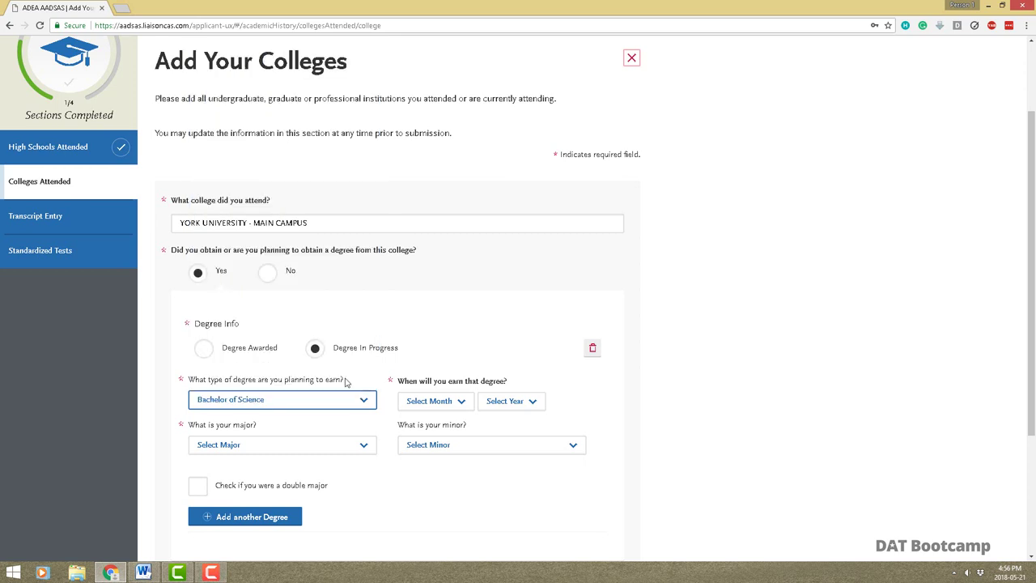
Set the expected degree completion date to May 2019.
{"action": "left_click", "coordinate": [449, 412]}
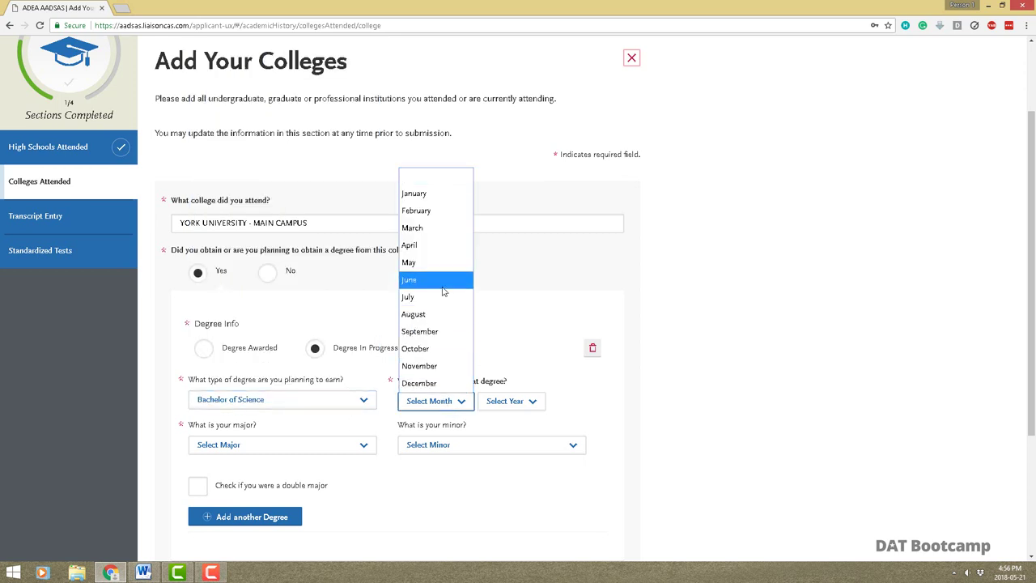
{"action": "left_click", "coordinate": [409, 280]}
{"action": "left_click", "coordinate": [482, 412]}
{"action": "left_click", "coordinate": [478, 411]}
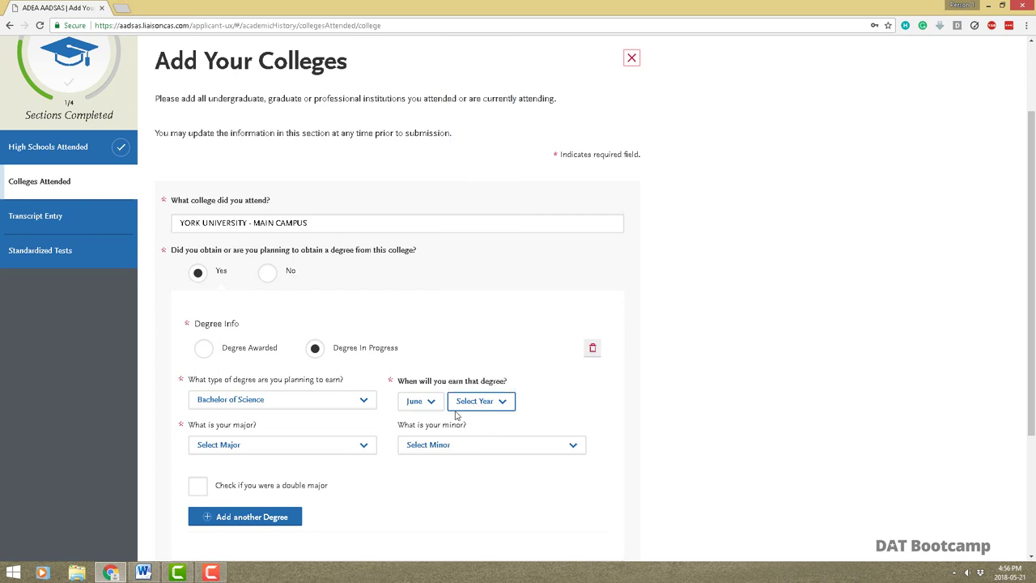
{"action": "left_click", "coordinate": [485, 411]}
{"action": "left_click", "coordinate": [428, 401]}
{"action": "left_click", "coordinate": [427, 400]}
{"action": "left_click", "coordinate": [421, 280]}
{"action": "left_click", "coordinate": [429, 404]}
{"action": "left_click", "coordinate": [413, 263]}
{"action": "left_click", "coordinate": [480, 401]}
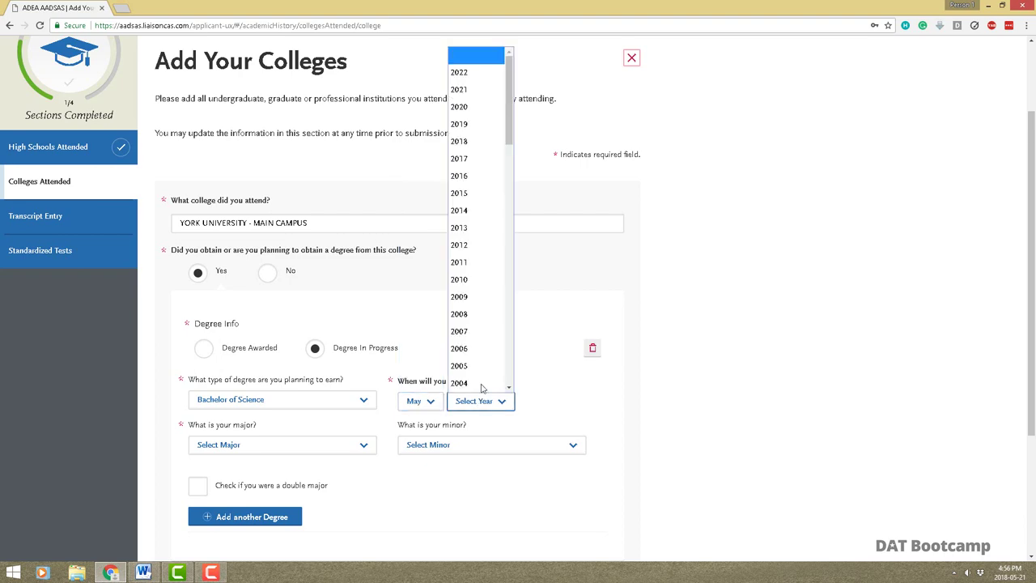
{"action": "left_click", "coordinate": [480, 126]}
{"action": "left_click", "coordinate": [277, 448]}
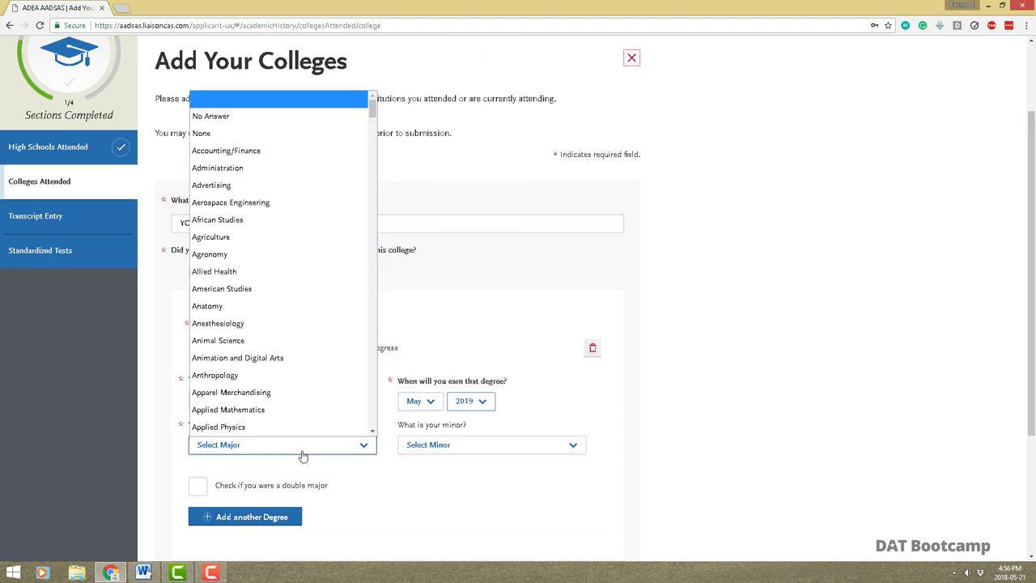
Choose Kinesiology as the major and None as the minor.
{"action": "scroll", "coordinate": [265, 393], "scroll_direction": "down", "scroll_amount": 5}
{"action": "scroll", "coordinate": [265, 393], "scroll_direction": "down", "scroll_amount": 20}
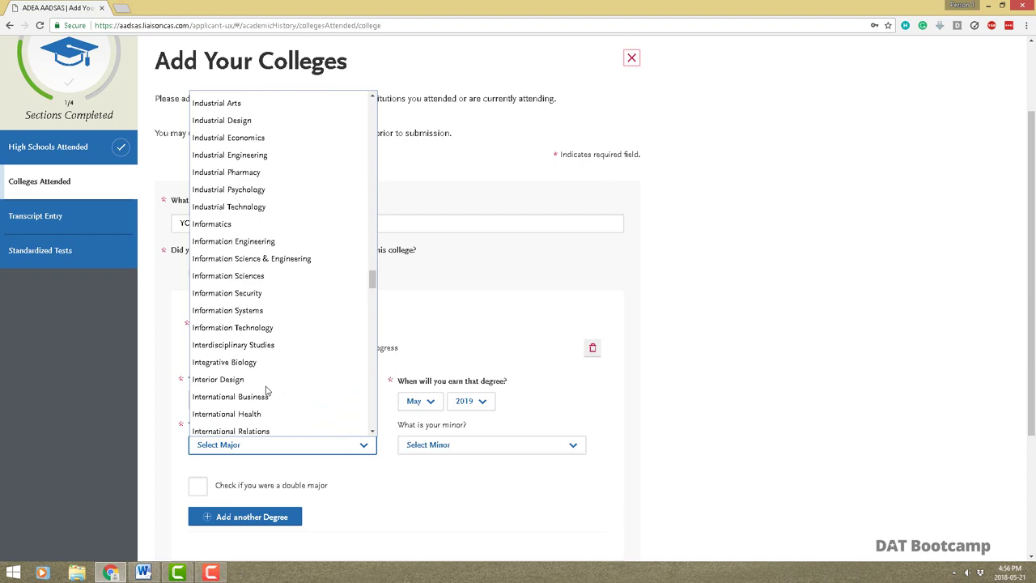
{"action": "scroll", "coordinate": [256, 401], "scroll_direction": "down", "scroll_amount": 5}
{"action": "scroll", "coordinate": [259, 396], "scroll_direction": "up", "scroll_amount": 15}
{"action": "scroll", "coordinate": [259, 396], "scroll_direction": "up", "scroll_amount": 15}
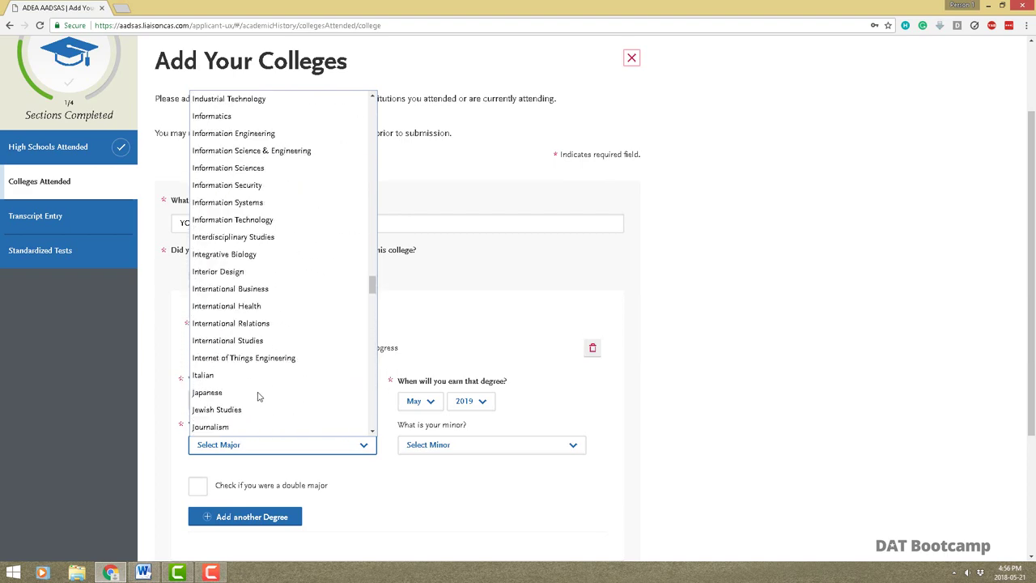
{"action": "left_click", "coordinate": [246, 336]}
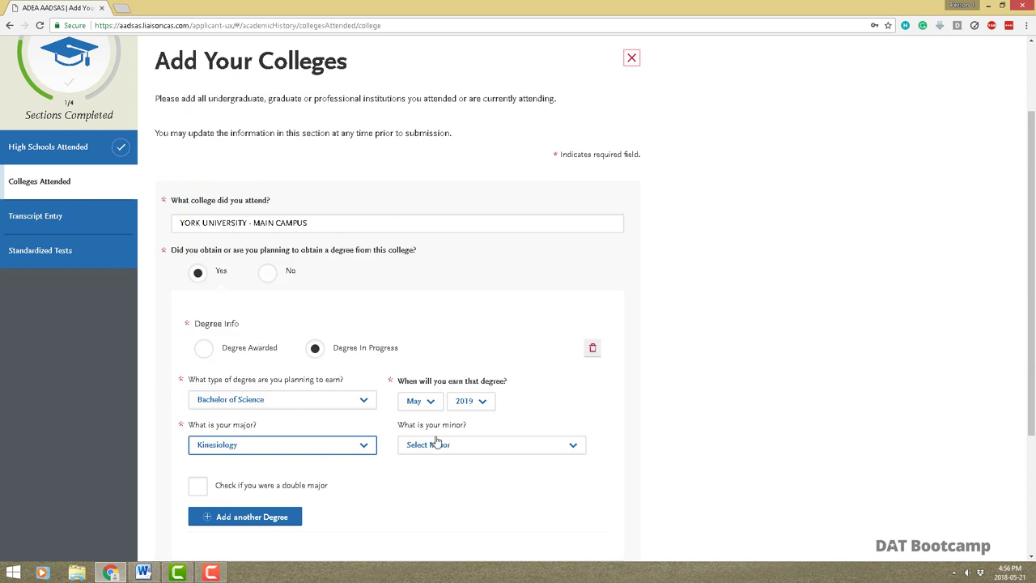
{"action": "left_click", "coordinate": [436, 443]}
{"action": "left_click", "coordinate": [491, 452]}
{"action": "left_click", "coordinate": [564, 449]}
{"action": "left_click", "coordinate": [484, 118]}
{"action": "left_click", "coordinate": [484, 446]}
{"action": "left_click", "coordinate": [448, 138]}
Select Semester terms, tick still attending, and go to Transcript Entry.
{"action": "scroll", "coordinate": [242, 385], "scroll_direction": "down", "scroll_amount": 2}
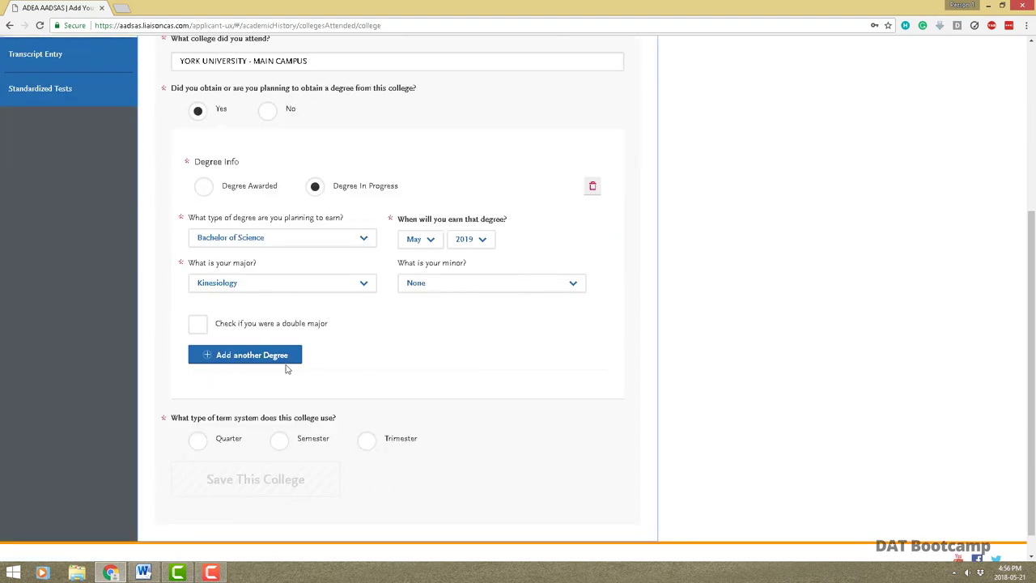
{"action": "scroll", "coordinate": [328, 361], "scroll_direction": "down", "scroll_amount": 1}
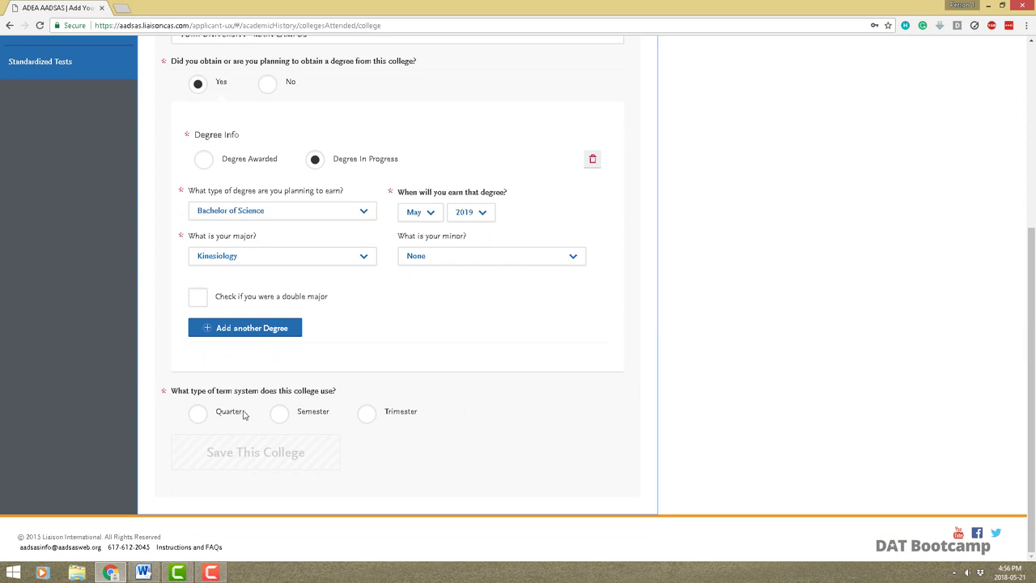
{"action": "left_click", "coordinate": [280, 413]}
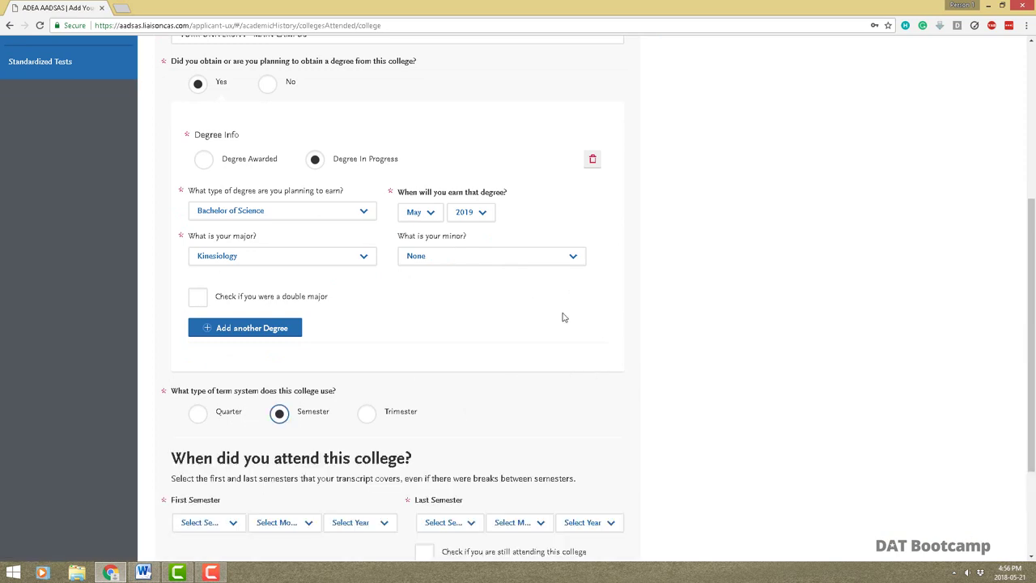
{"action": "scroll", "coordinate": [611, 300], "scroll_direction": "down", "scroll_amount": 2}
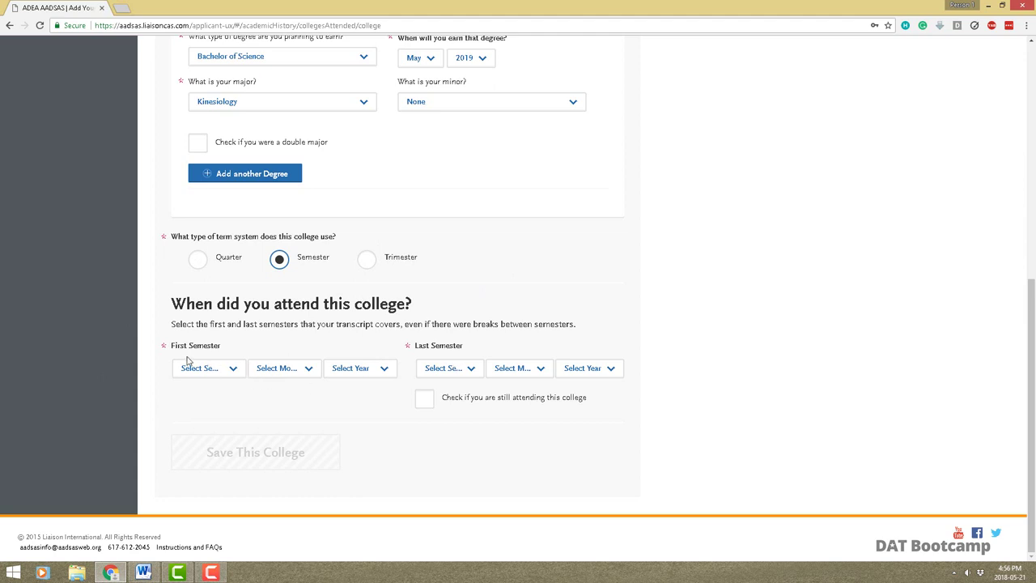
{"action": "left_click", "coordinate": [421, 403]}
{"action": "scroll", "coordinate": [49, 215], "scroll_direction": "up", "scroll_amount": 3}
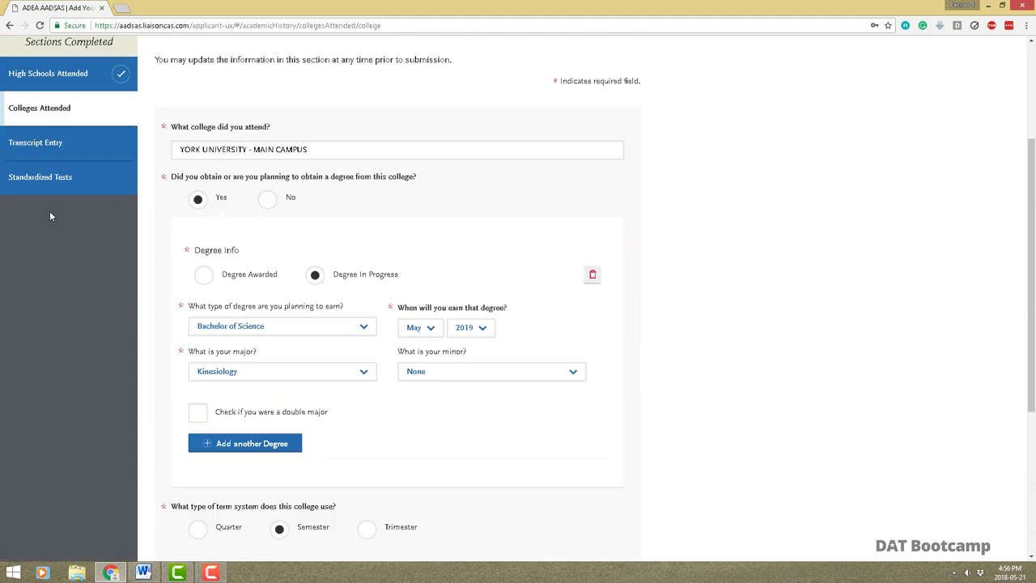
{"action": "scroll", "coordinate": [92, 273], "scroll_direction": "up", "scroll_amount": 2}
{"action": "left_click", "coordinate": [86, 255]}
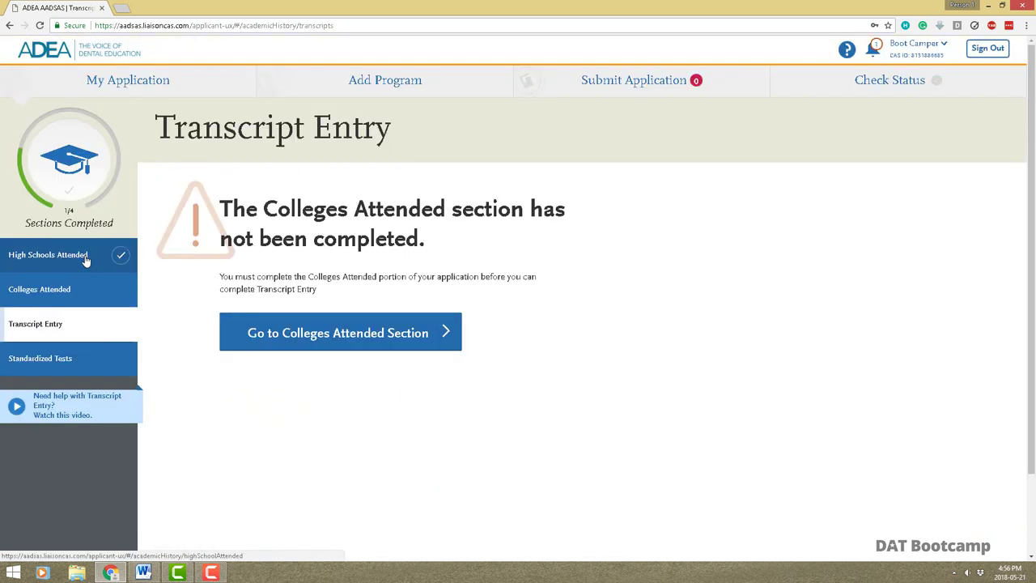
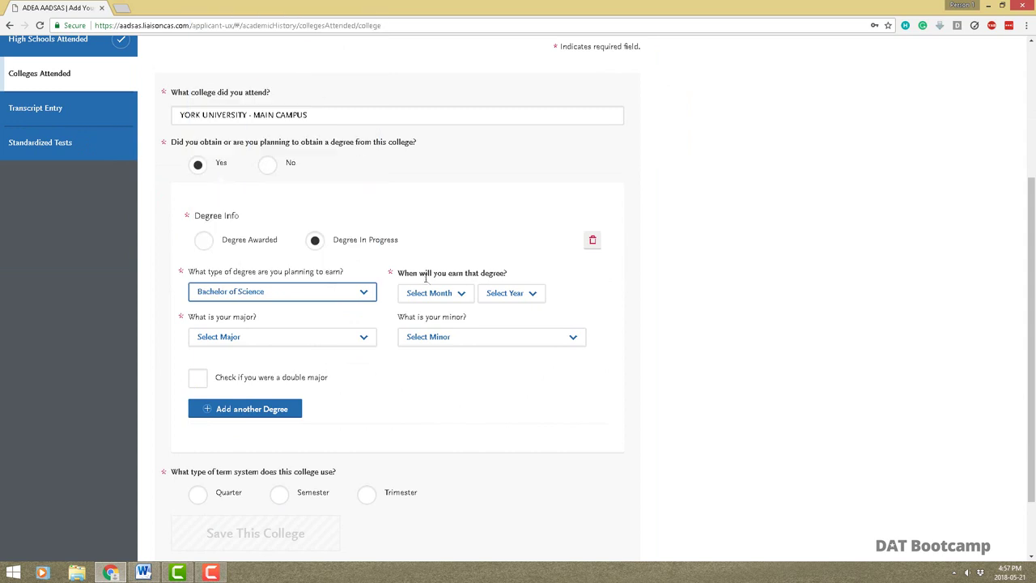
Set expected graduation to June 2019, major Kinesiology and minor None.
{"action": "left_click", "coordinate": [431, 293]}
{"action": "left_click", "coordinate": [411, 415]}
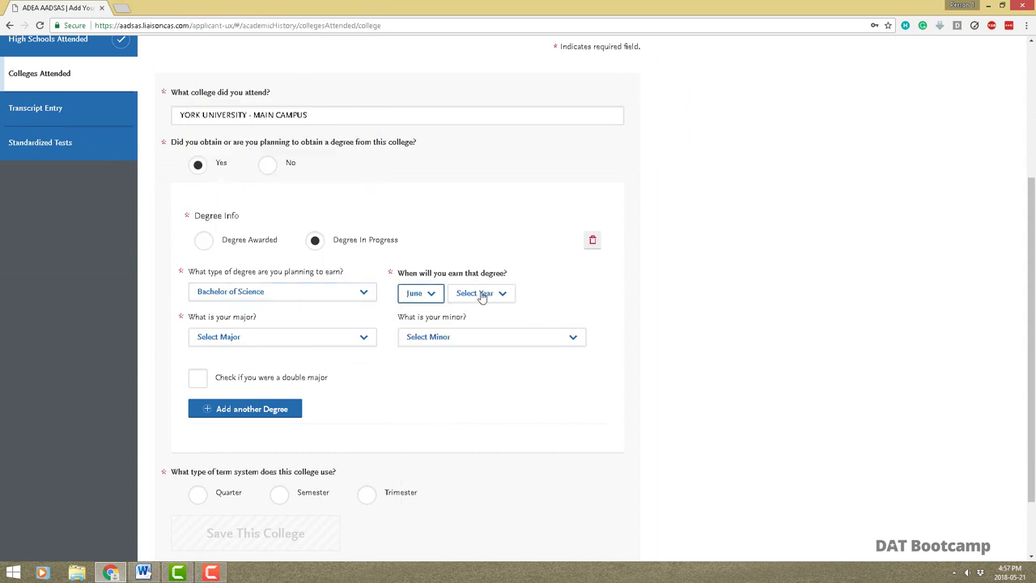
{"action": "left_click", "coordinate": [483, 293]}
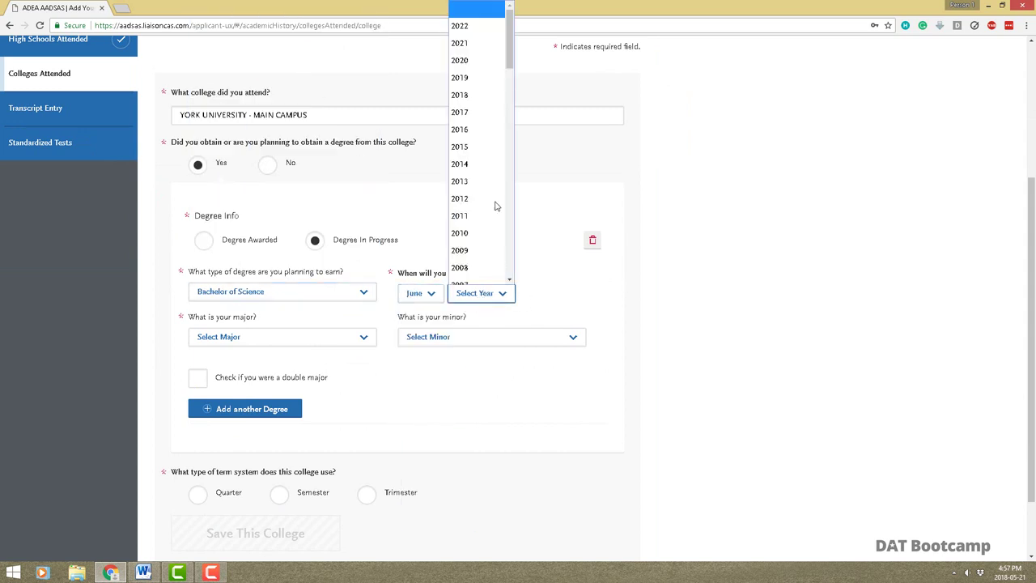
{"action": "left_click", "coordinate": [478, 75]}
{"action": "left_click", "coordinate": [266, 337]}
{"action": "scroll", "coordinate": [259, 240], "scroll_direction": "down", "scroll_amount": 6}
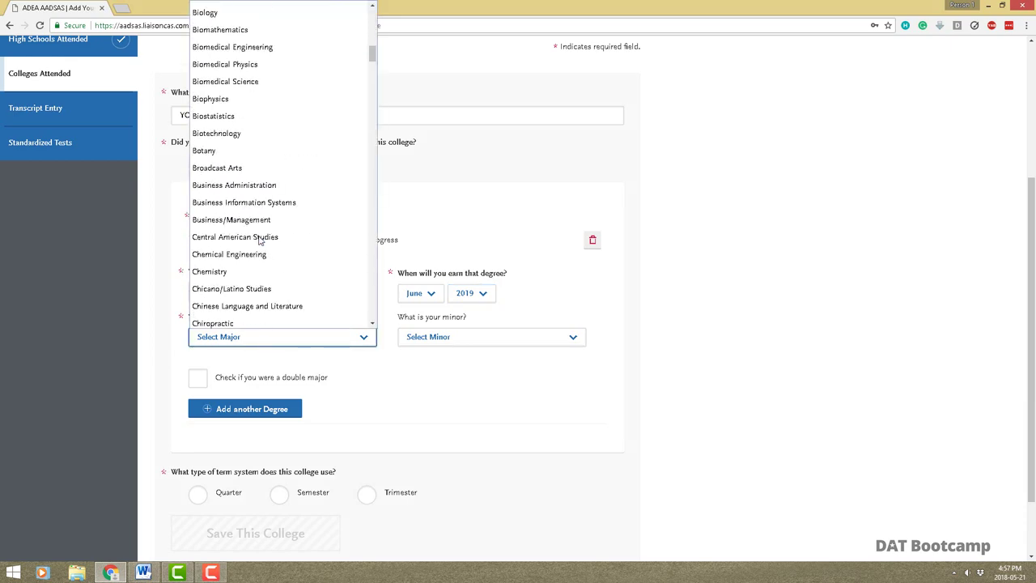
{"action": "scroll", "coordinate": [259, 240], "scroll_direction": "down", "scroll_amount": 20}
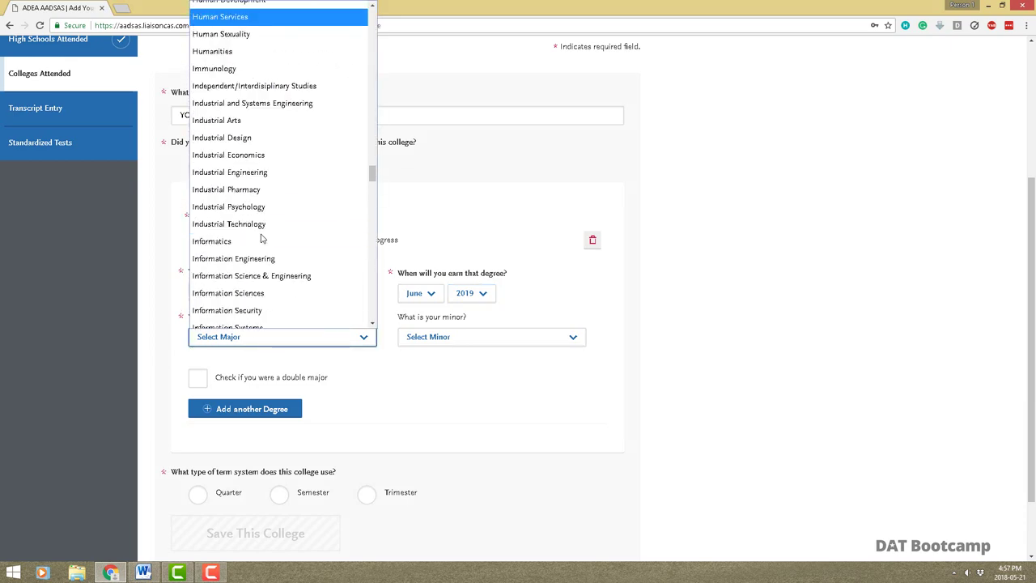
{"action": "scroll", "coordinate": [260, 239], "scroll_direction": "down", "scroll_amount": 5}
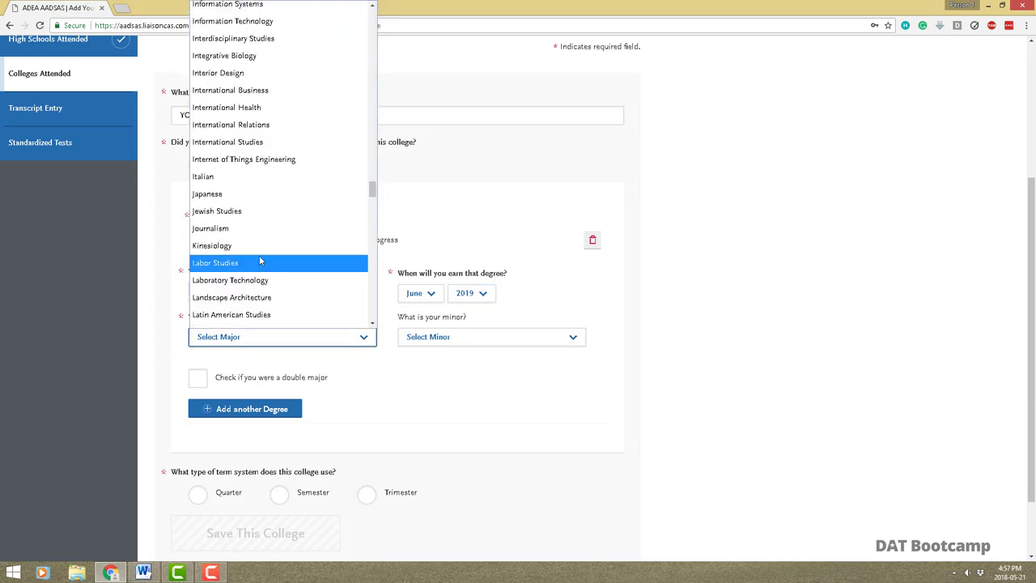
{"action": "left_click", "coordinate": [259, 246]}
{"action": "left_click", "coordinate": [462, 340]}
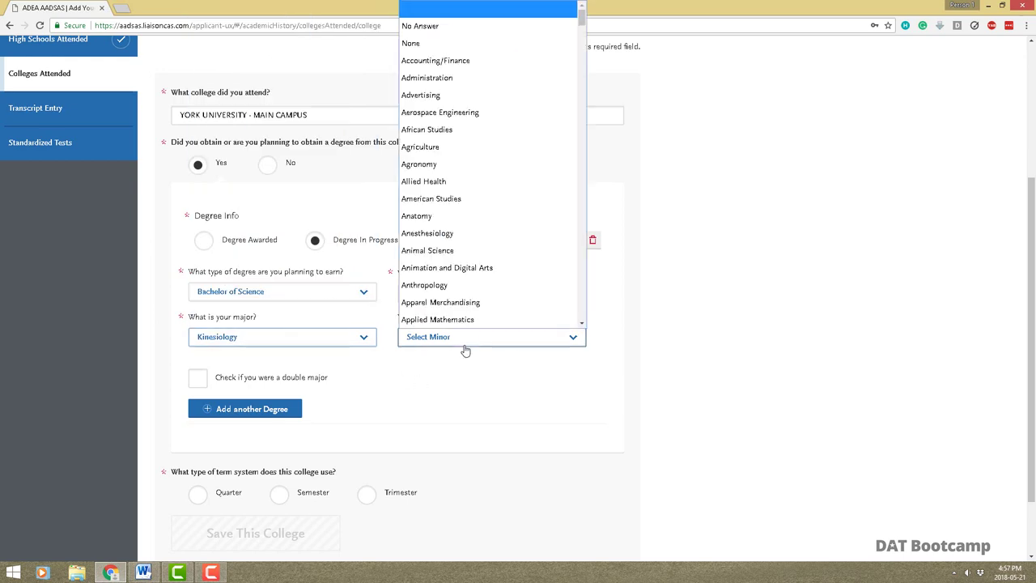
{"action": "left_click", "coordinate": [424, 40]}
Choose semesters, first term Fall September 2005, mark still attending, and save York University.
{"action": "scroll", "coordinate": [340, 401], "scroll_direction": "down", "scroll_amount": 1}
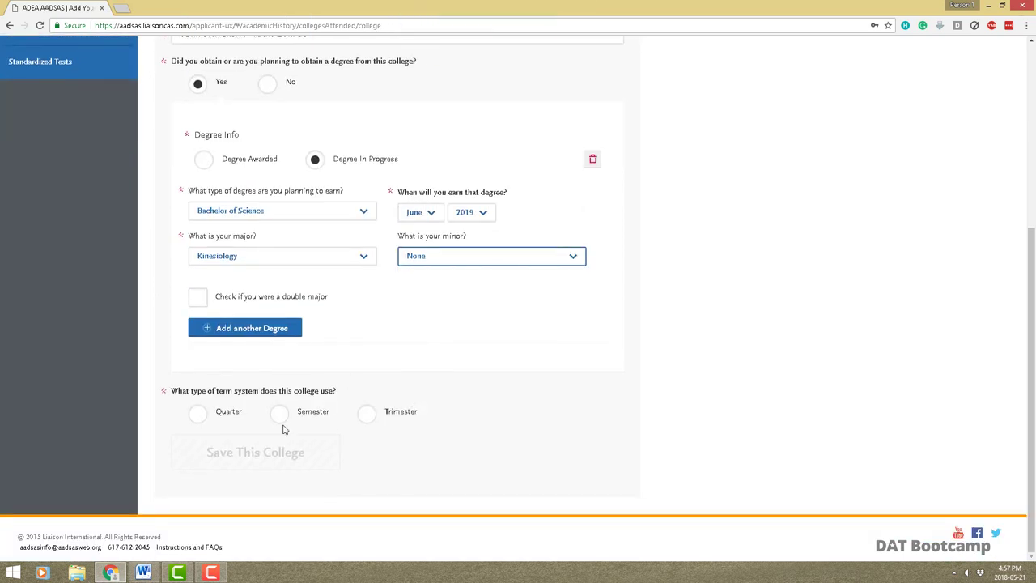
{"action": "left_click", "coordinate": [279, 414]}
{"action": "scroll", "coordinate": [312, 364], "scroll_direction": "down", "scroll_amount": 2}
{"action": "left_click", "coordinate": [207, 367]}
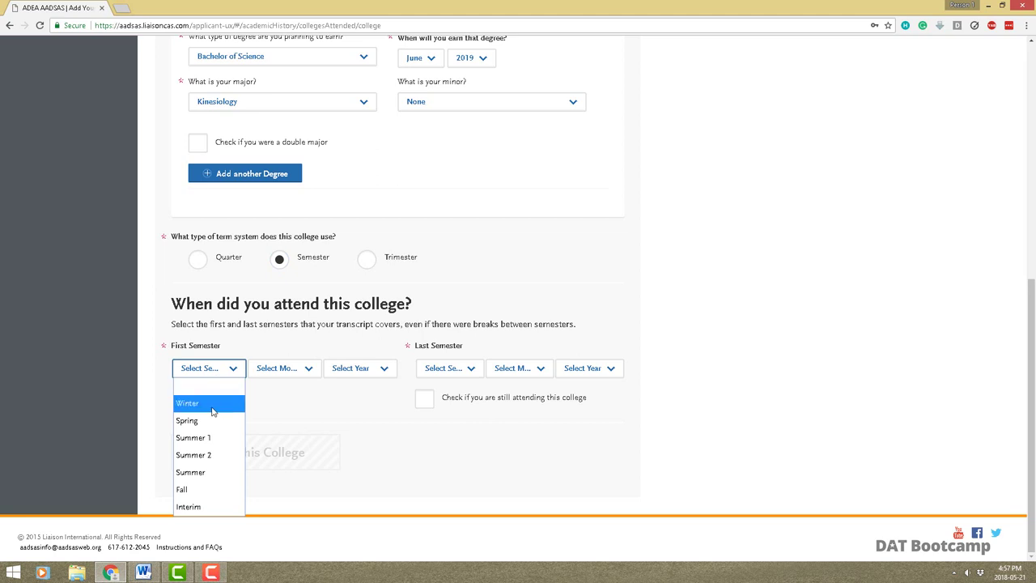
{"action": "left_click", "coordinate": [208, 489]}
{"action": "left_click", "coordinate": [300, 367]}
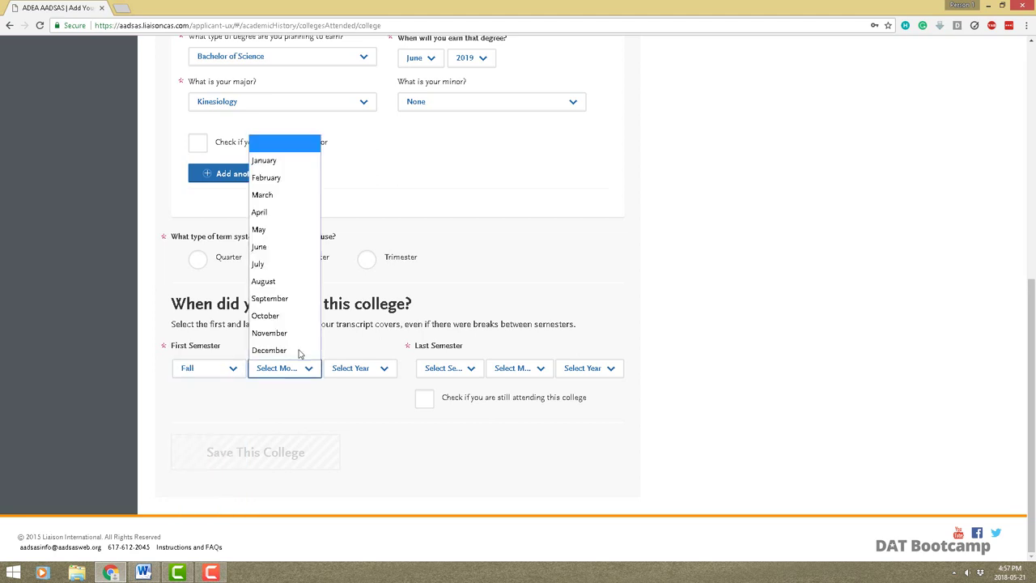
{"action": "left_click", "coordinate": [271, 298]}
{"action": "left_click", "coordinate": [382, 370]}
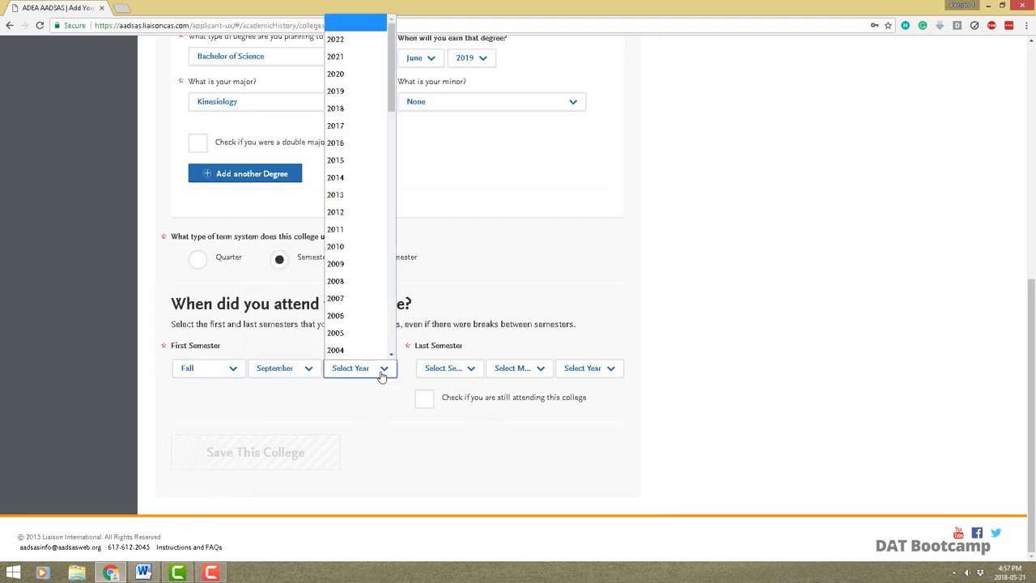
{"action": "left_click", "coordinate": [356, 333]}
{"action": "left_click", "coordinate": [465, 371]}
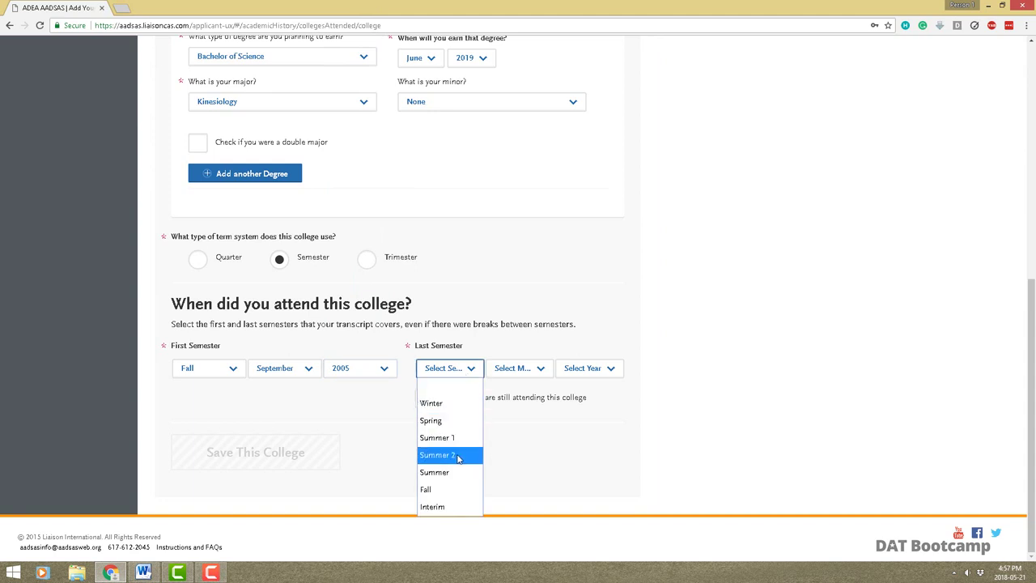
{"action": "left_click", "coordinate": [472, 368]}
{"action": "left_click", "coordinate": [428, 401]}
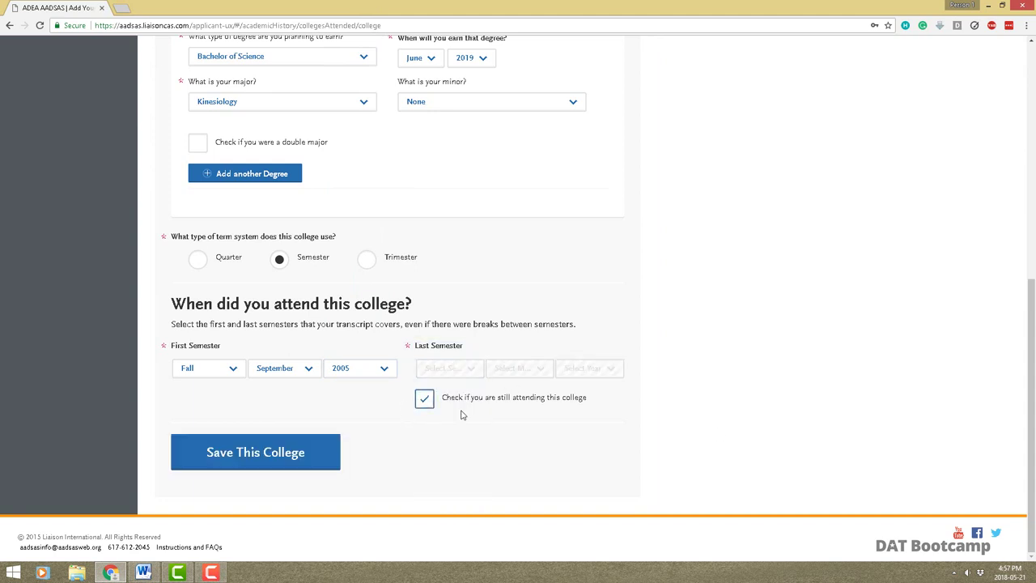
{"action": "left_click", "coordinate": [273, 442]}
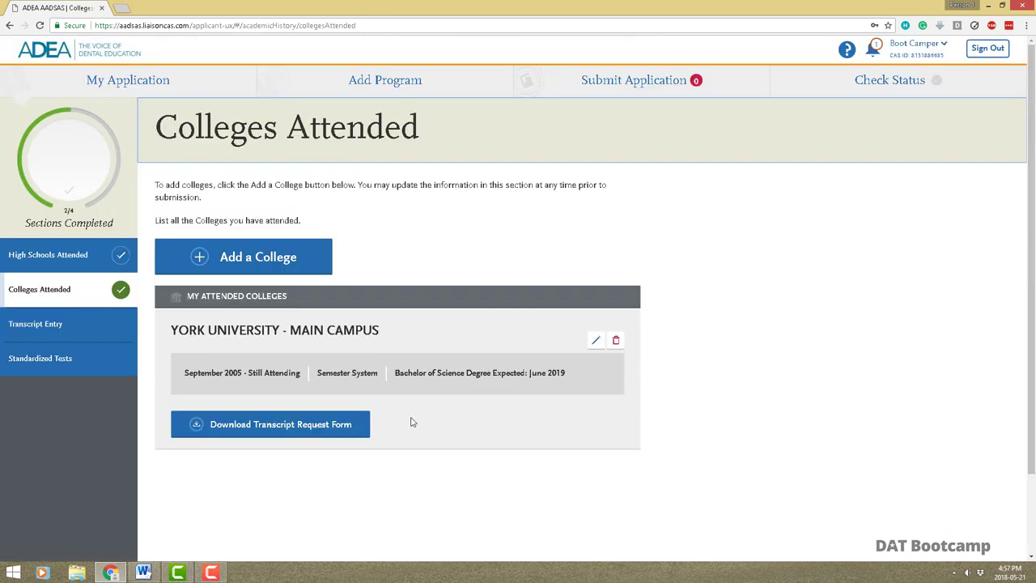
Review York University's Transcript Matching Form PDF, close it, and go to Standardized Tests.
{"action": "left_click", "coordinate": [300, 434]}
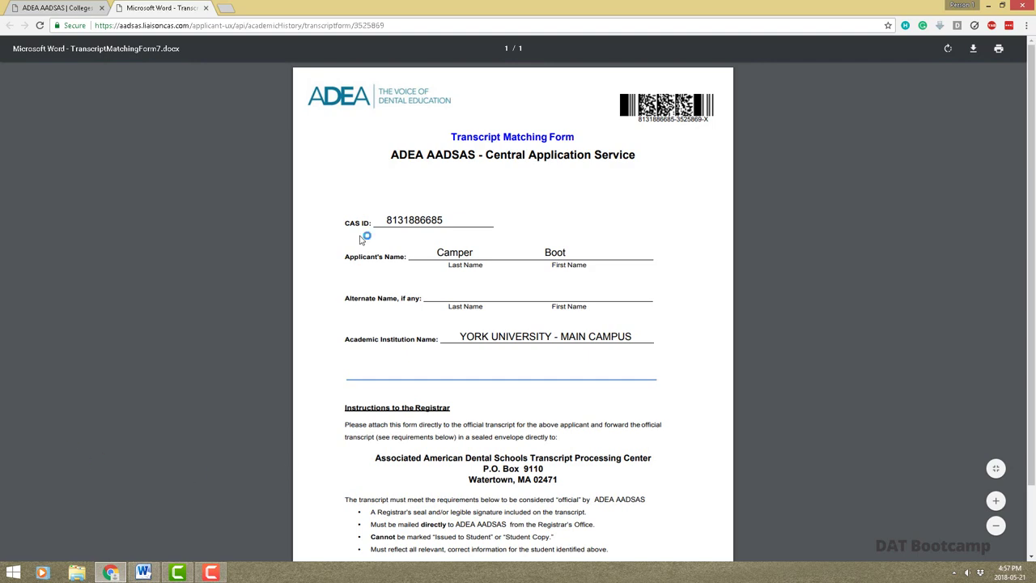
{"action": "scroll", "coordinate": [610, 316], "scroll_direction": "down", "scroll_amount": 1}
{"action": "scroll", "coordinate": [612, 319], "scroll_direction": "up", "scroll_amount": 1}
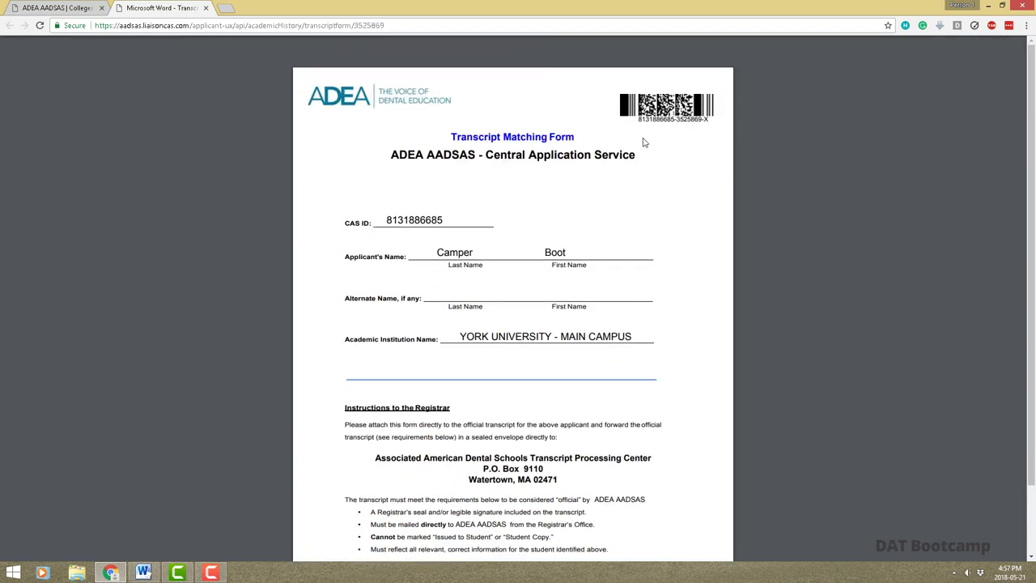
{"action": "scroll", "coordinate": [619, 396], "scroll_direction": "down", "scroll_amount": 1}
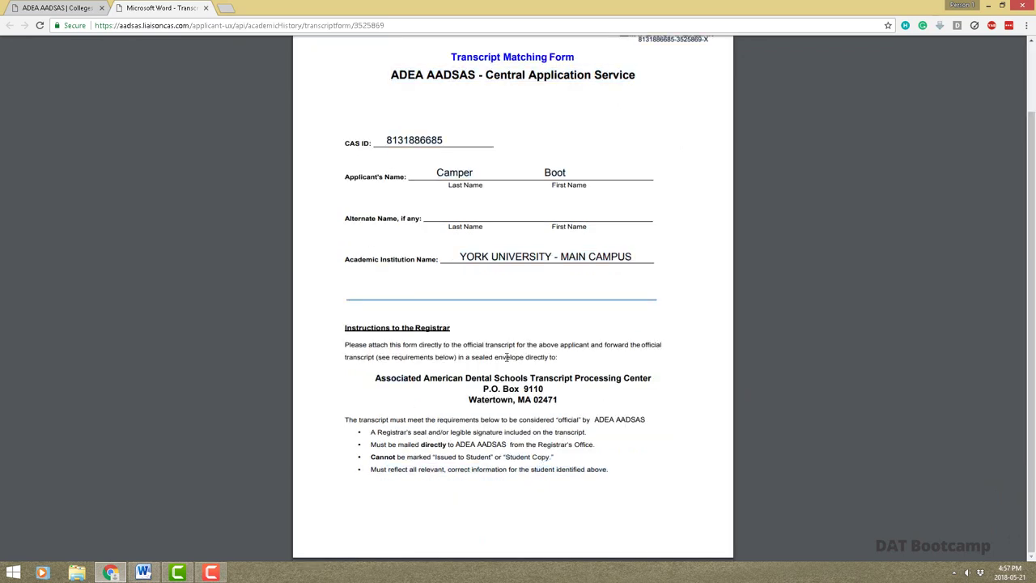
{"action": "scroll", "coordinate": [499, 380], "scroll_direction": "up", "scroll_amount": 1}
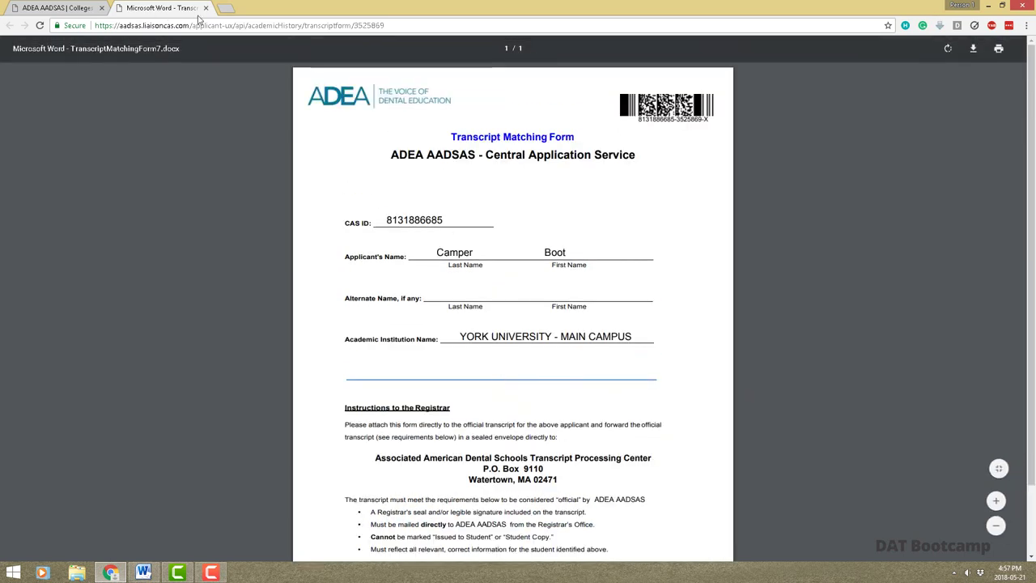
{"action": "left_click", "coordinate": [206, 8]}
{"action": "left_click", "coordinate": [41, 357]}
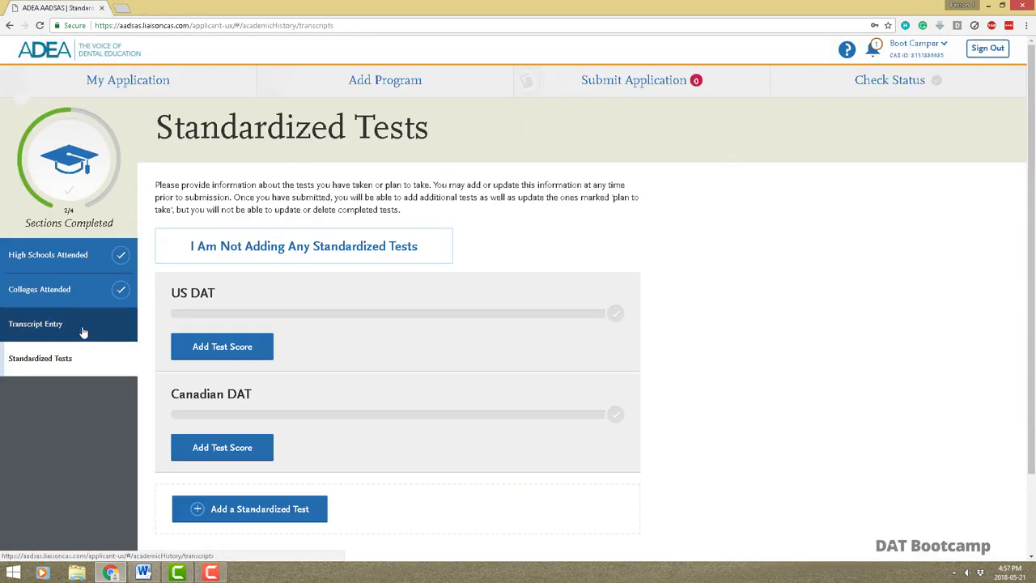
Decline the $65 Professional Transcript Entry on the Transcript Entry page and continue manually.
{"action": "left_click", "coordinate": [36, 323]}
{"action": "scroll", "coordinate": [406, 250], "scroll_direction": "down", "scroll_amount": 3}
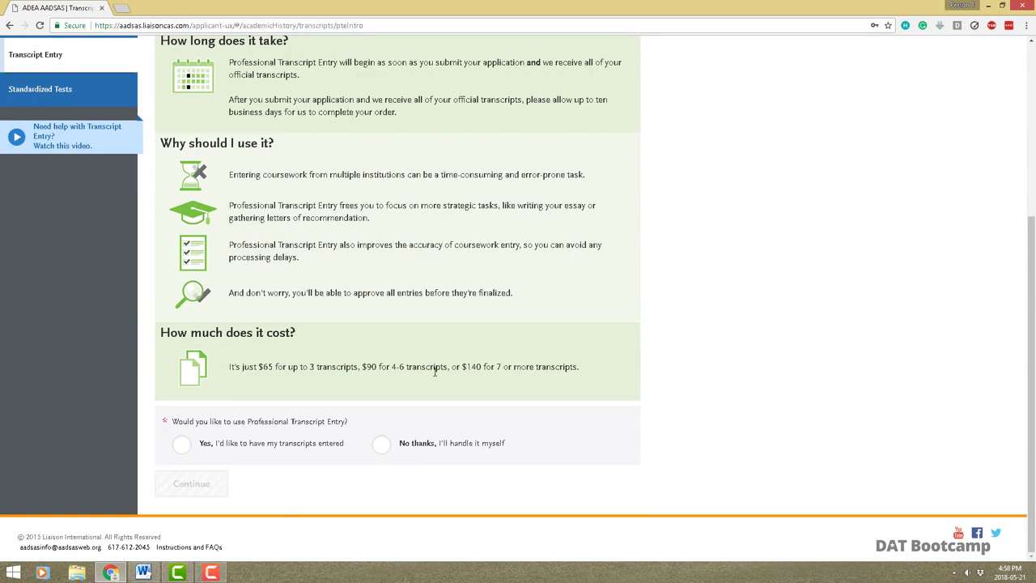
{"action": "scroll", "coordinate": [417, 330], "scroll_direction": "up", "scroll_amount": 1}
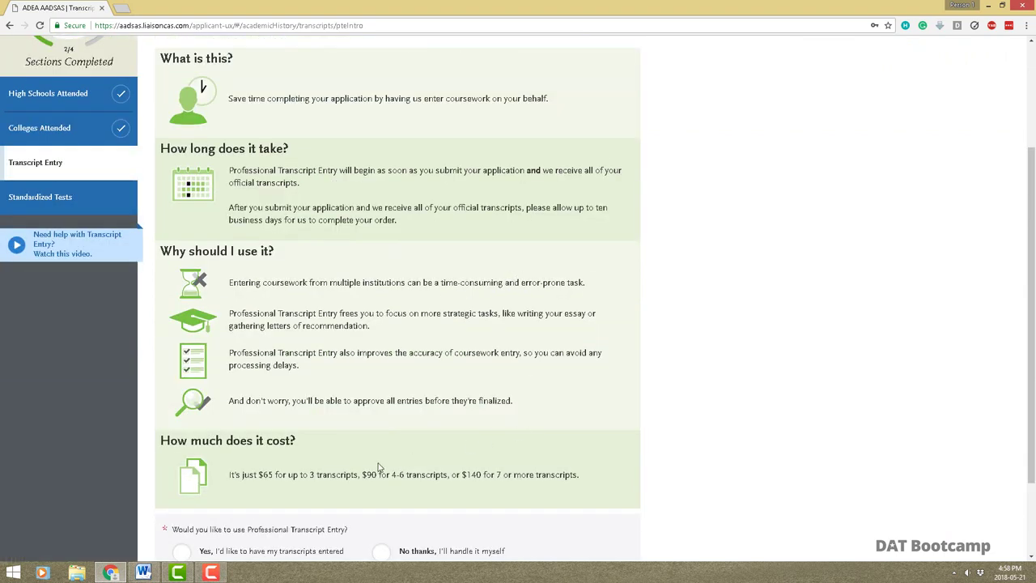
{"action": "left_click_drag", "start_coordinate": [273, 479], "coordinate": [256, 478]}
{"action": "scroll", "coordinate": [346, 439], "scroll_direction": "down", "scroll_amount": 2}
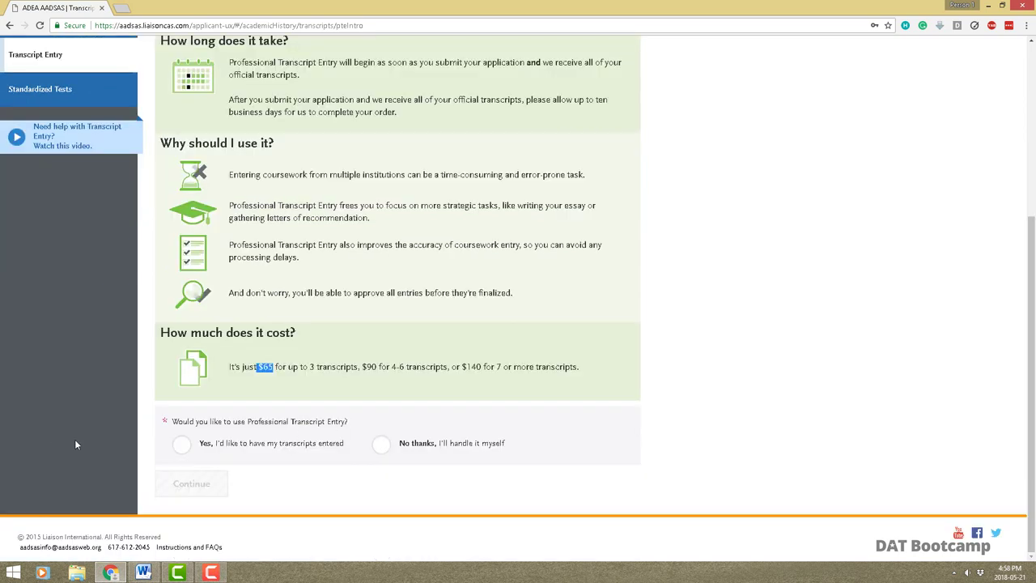
{"action": "left_click", "coordinate": [381, 445]}
{"action": "left_click", "coordinate": [198, 486]}
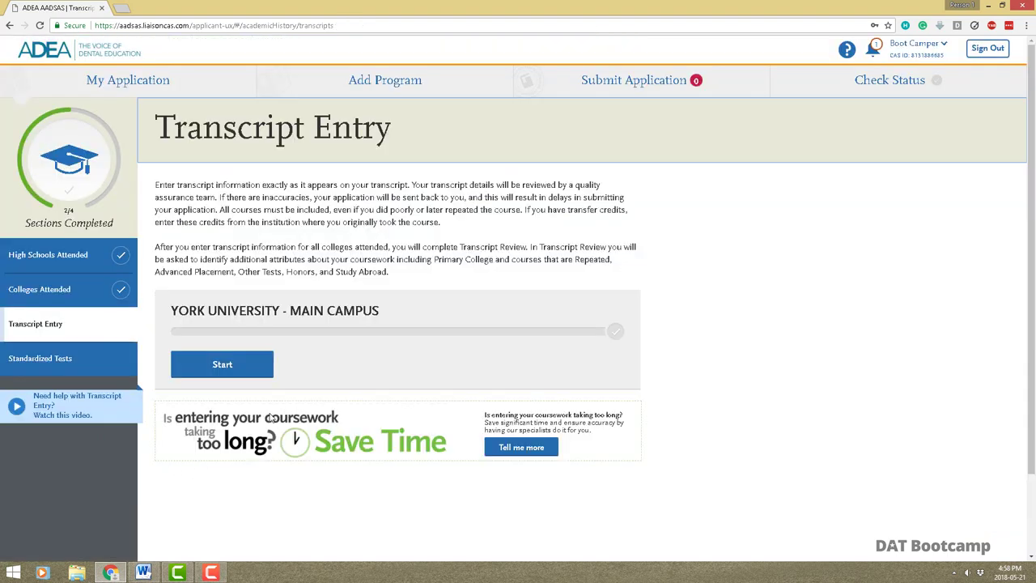
Open the York University transcript and add a new semester row.
{"action": "scroll", "coordinate": [307, 392], "scroll_direction": "down", "scroll_amount": 2}
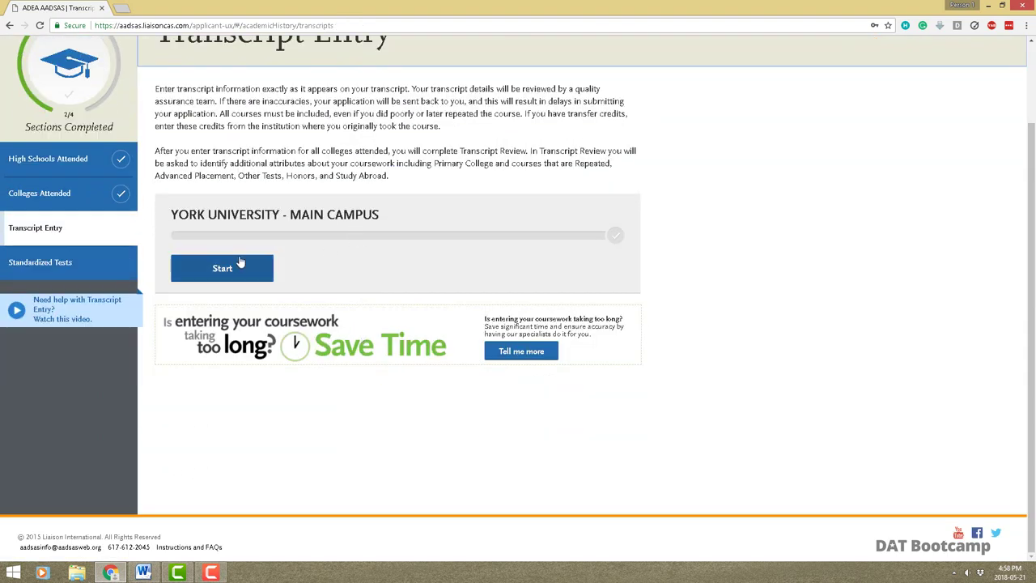
{"action": "left_click", "coordinate": [240, 263]}
{"action": "scroll", "coordinate": [421, 323], "scroll_direction": "down", "scroll_amount": 4}
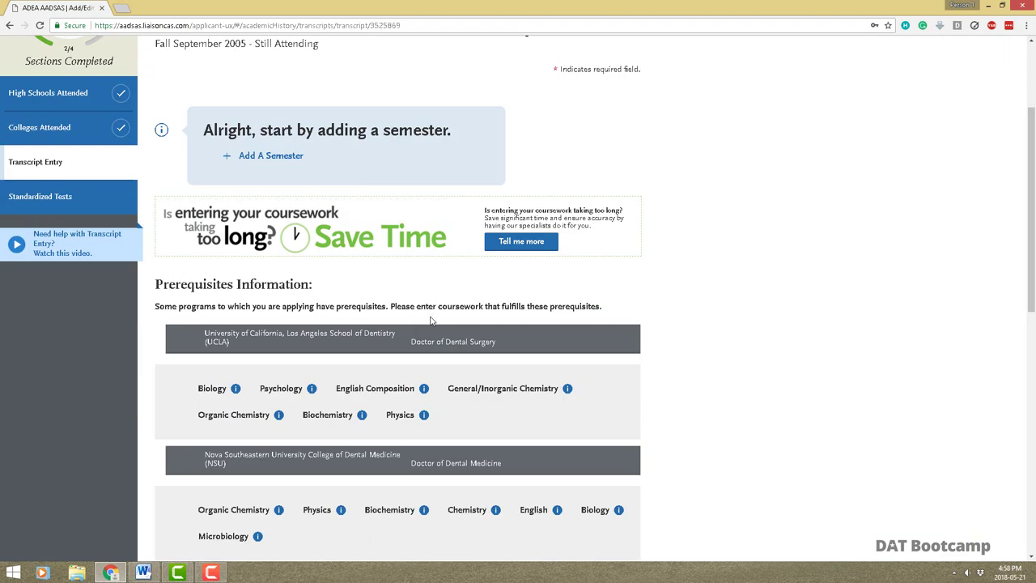
{"action": "scroll", "coordinate": [437, 327], "scroll_direction": "down", "scroll_amount": 2}
{"action": "scroll", "coordinate": [444, 332], "scroll_direction": "up", "scroll_amount": 4}
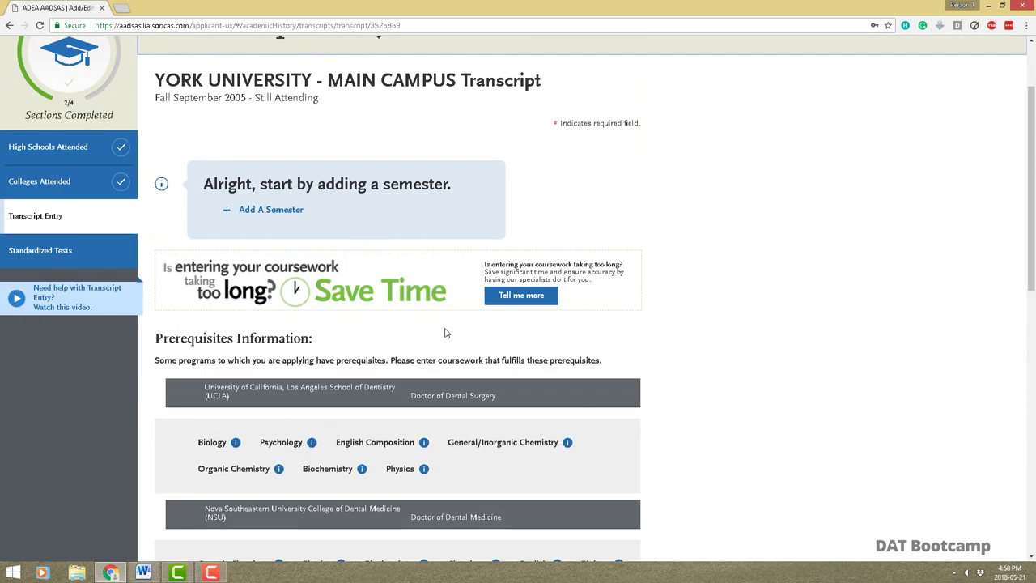
{"action": "left_click", "coordinate": [267, 213]}
{"action": "scroll", "coordinate": [243, 219], "scroll_direction": "up", "scroll_amount": 1}
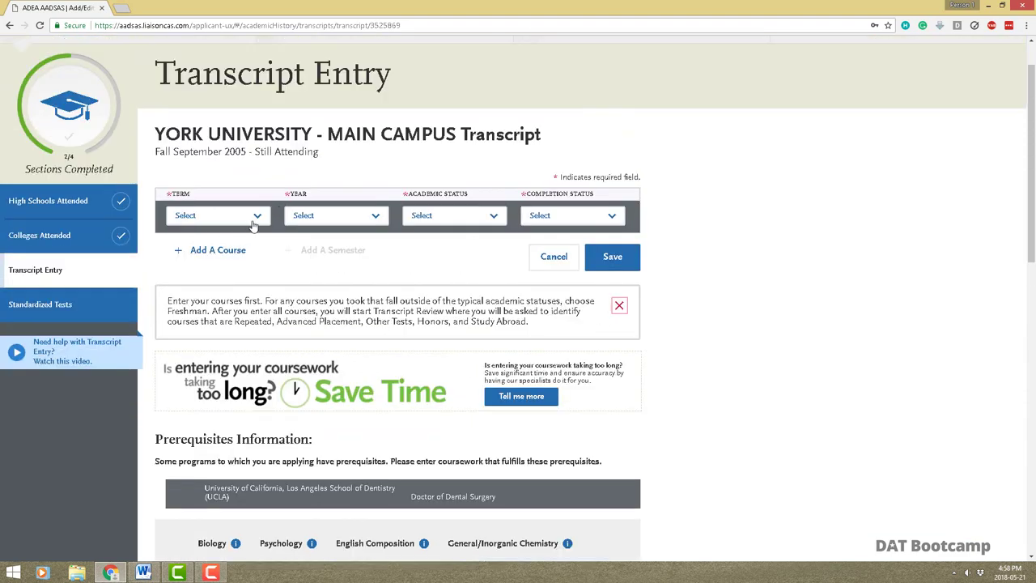
Set the semester to Fall 2014, Freshman, Completed, and save it.
{"action": "left_click", "coordinate": [252, 225]}
{"action": "left_click", "coordinate": [204, 336]}
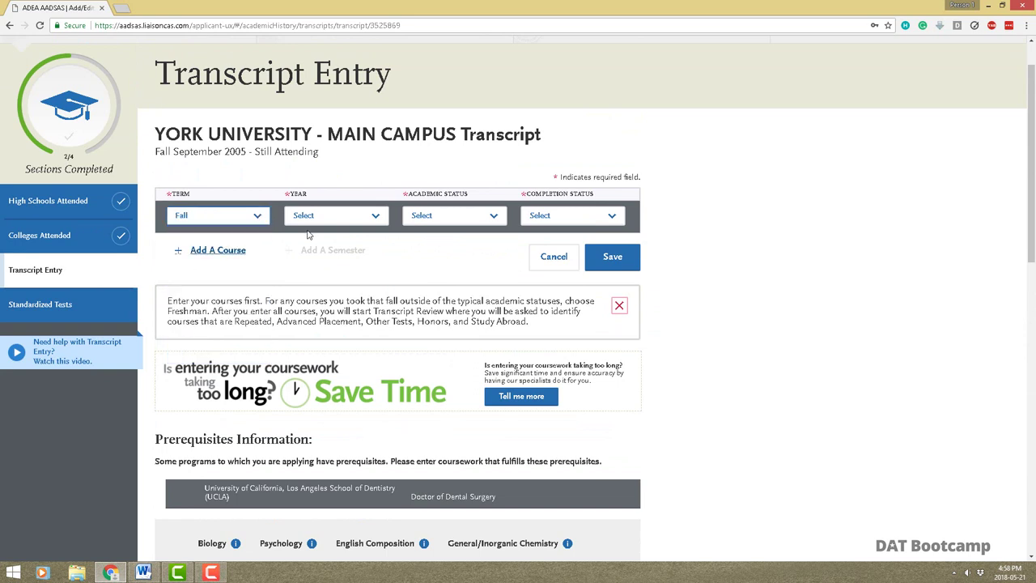
{"action": "left_click", "coordinate": [331, 215]}
{"action": "left_click", "coordinate": [317, 394]}
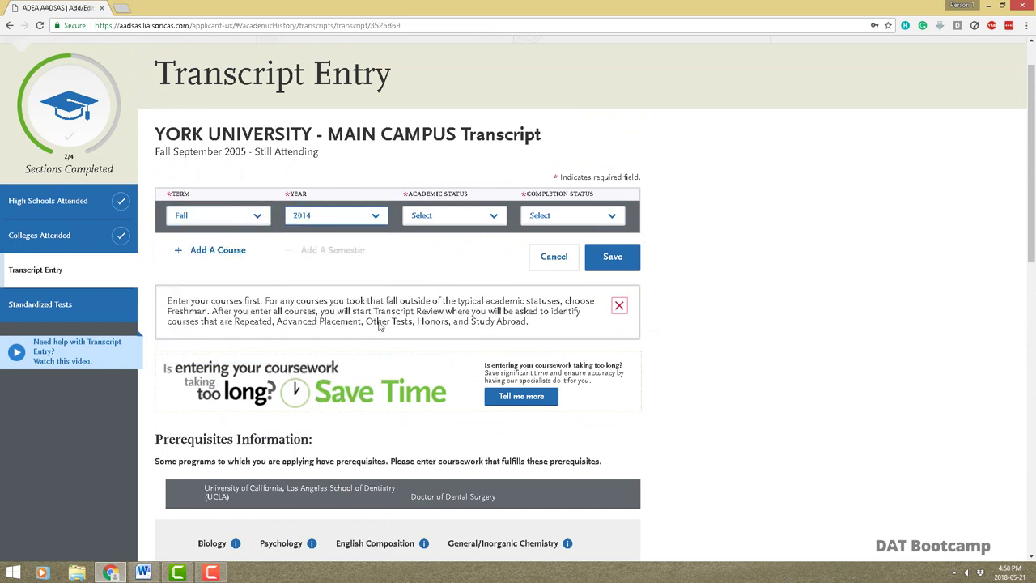
{"action": "left_click", "coordinate": [494, 216]}
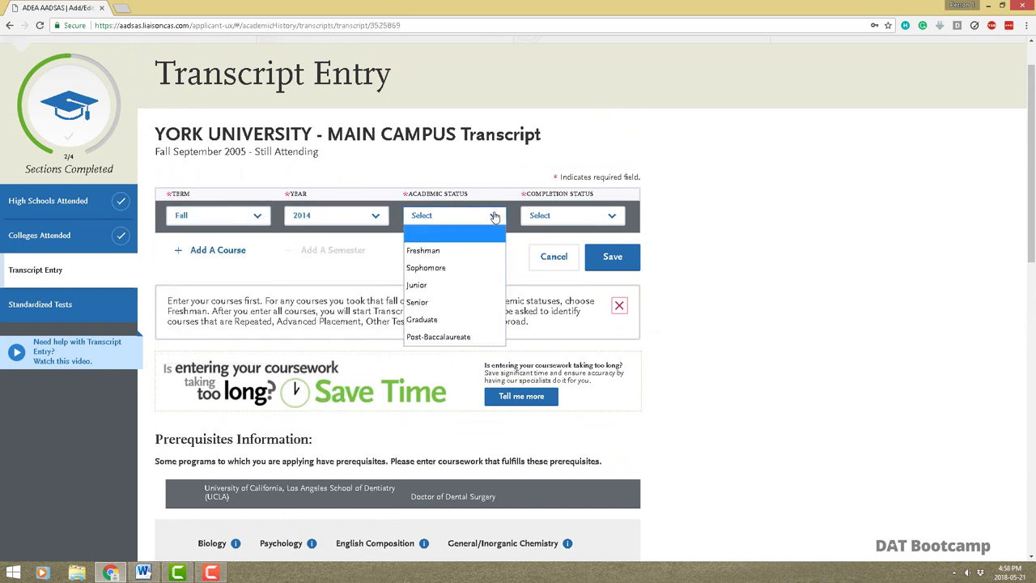
{"action": "left_click", "coordinate": [477, 254]}
{"action": "left_click", "coordinate": [585, 220]}
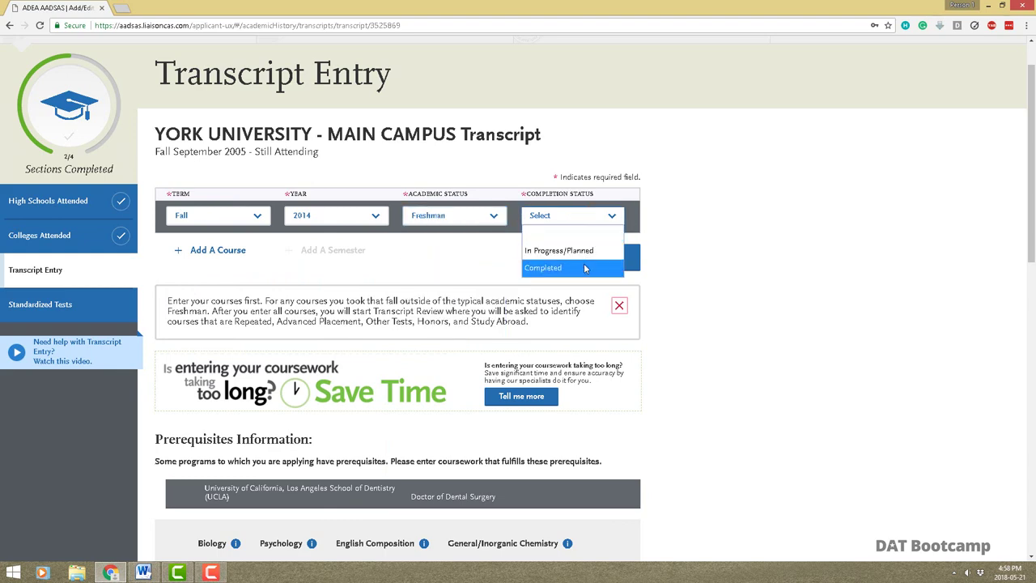
{"action": "left_click", "coordinate": [583, 267]}
{"action": "left_click", "coordinate": [628, 261]}
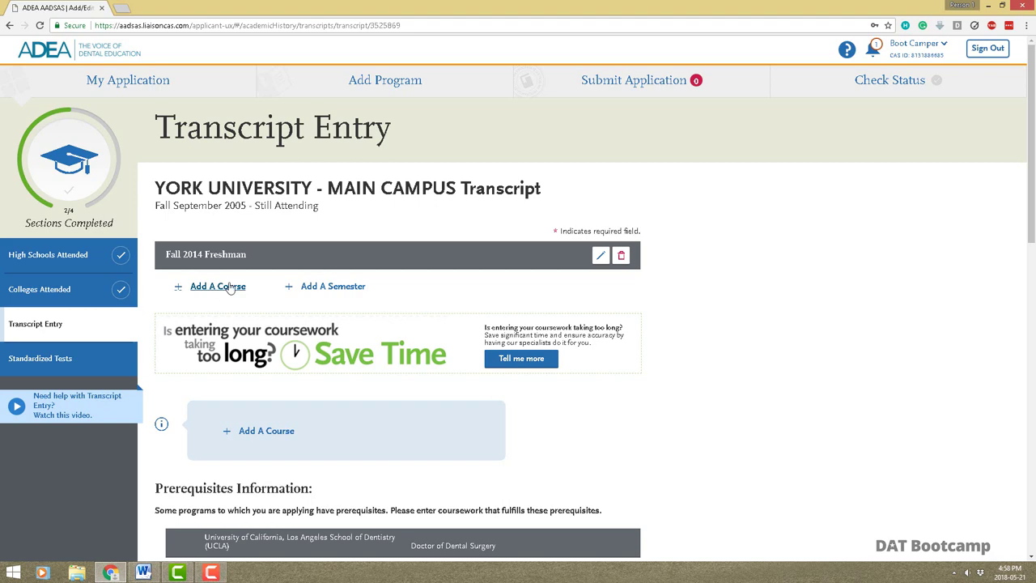
{"action": "left_click", "coordinate": [220, 288]}
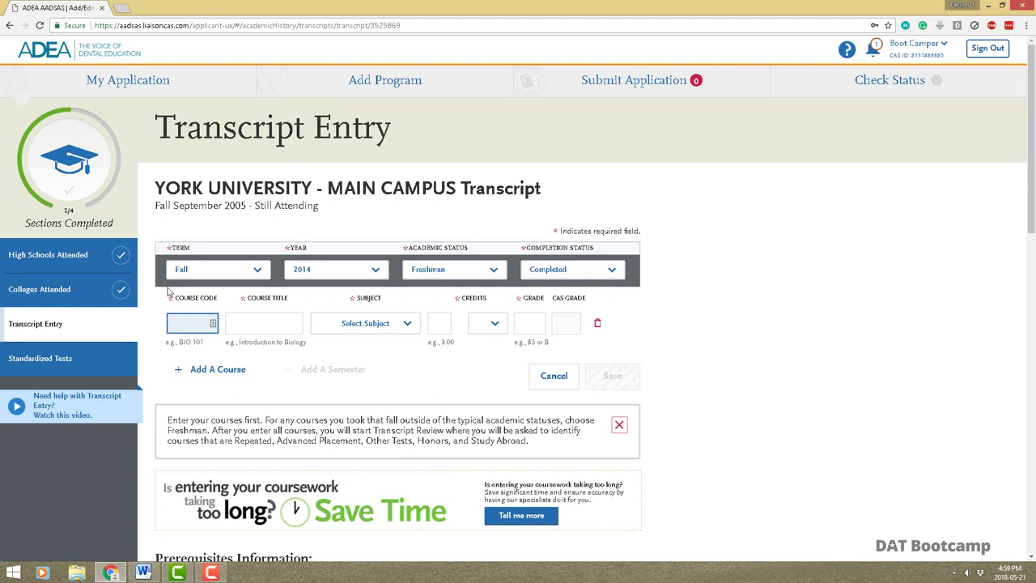
Switch to the Word transcript document to copy course details.
{"action": "left_click", "coordinate": [143, 572]}
Copy the course code AP HUMA 1770 from Word into Course Code.
{"action": "left_click", "coordinate": [253, 323]}
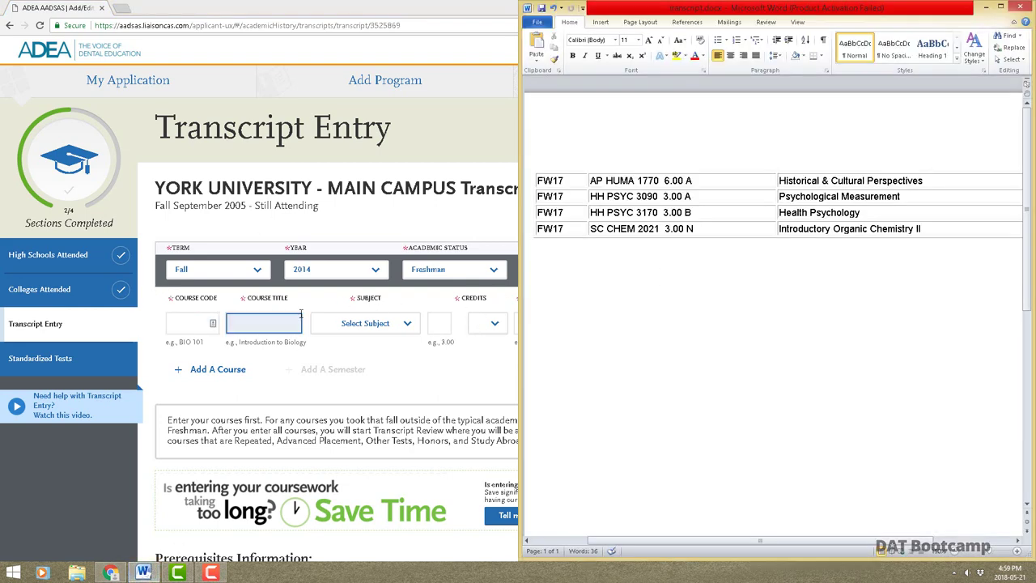
{"action": "left_click", "coordinate": [199, 324]}
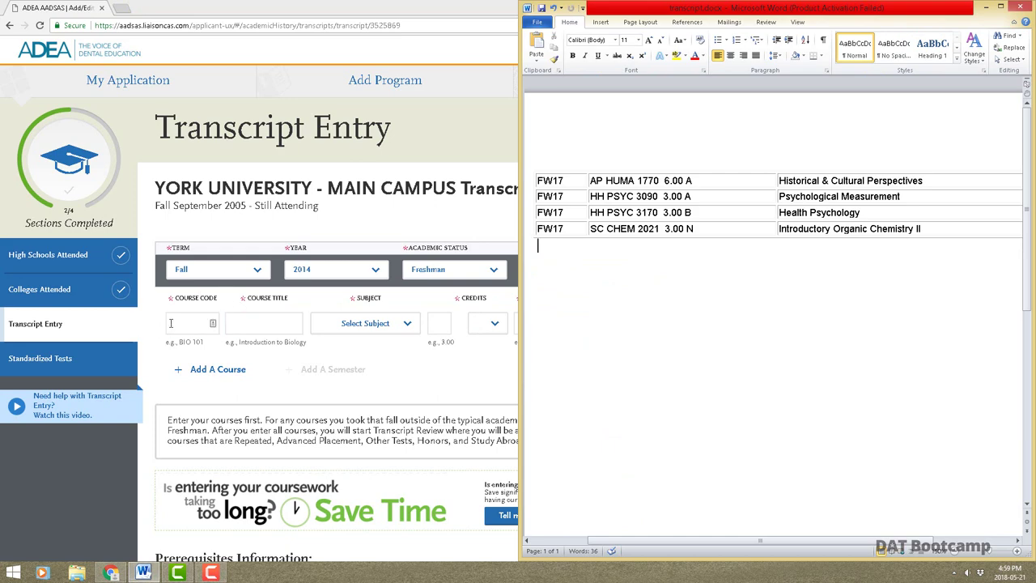
{"action": "left_click", "coordinate": [768, 142]}
{"action": "left_click_drag", "start_coordinate": [623, 180], "coordinate": [590, 180]}
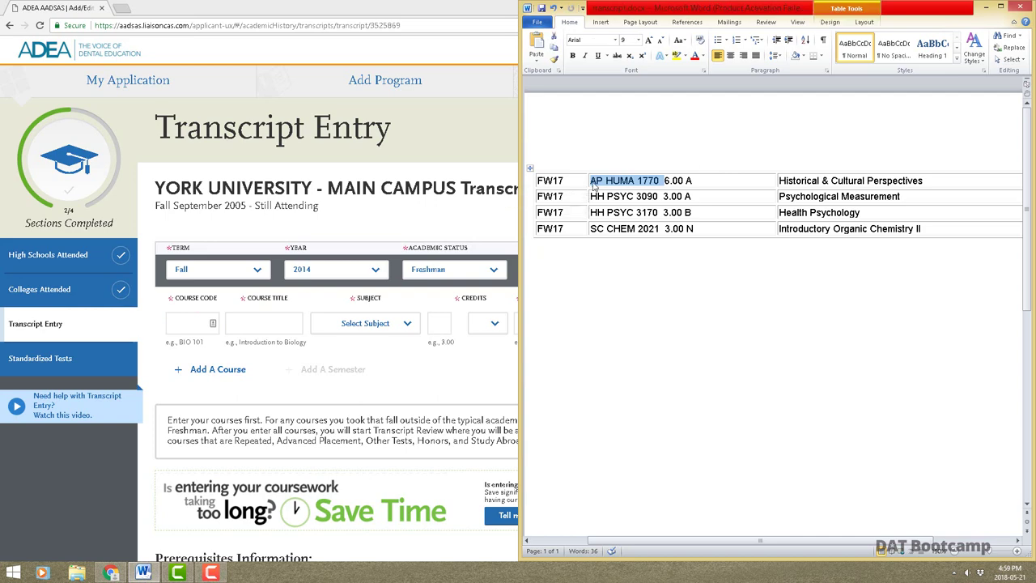
{"action": "left_click", "coordinate": [188, 324]}
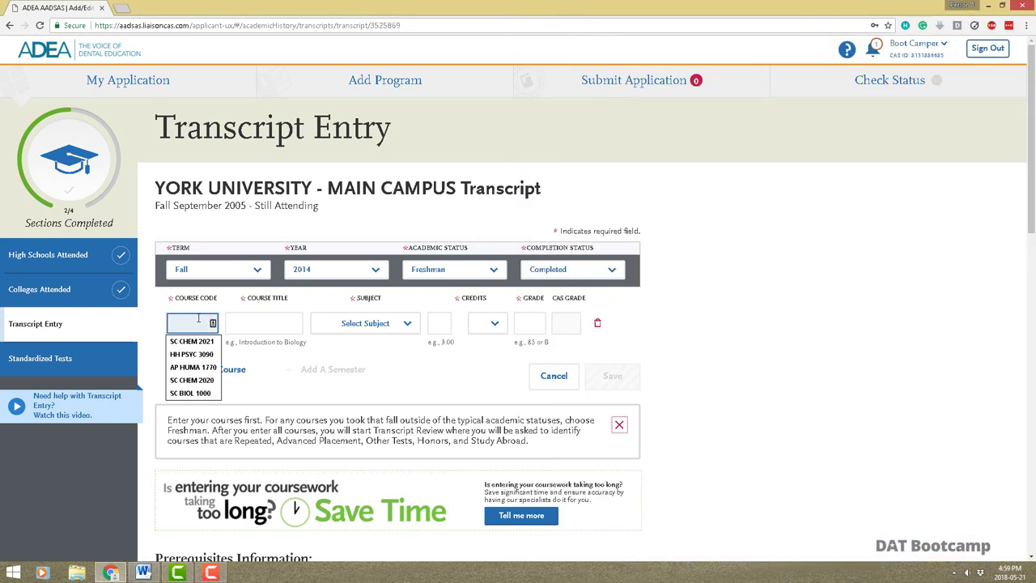
{"action": "type", "text": "HUMA 1770"}
Copy the title Historical & Cultural Perspectives from Word into Course Title.
{"action": "left_click", "coordinate": [265, 324]}
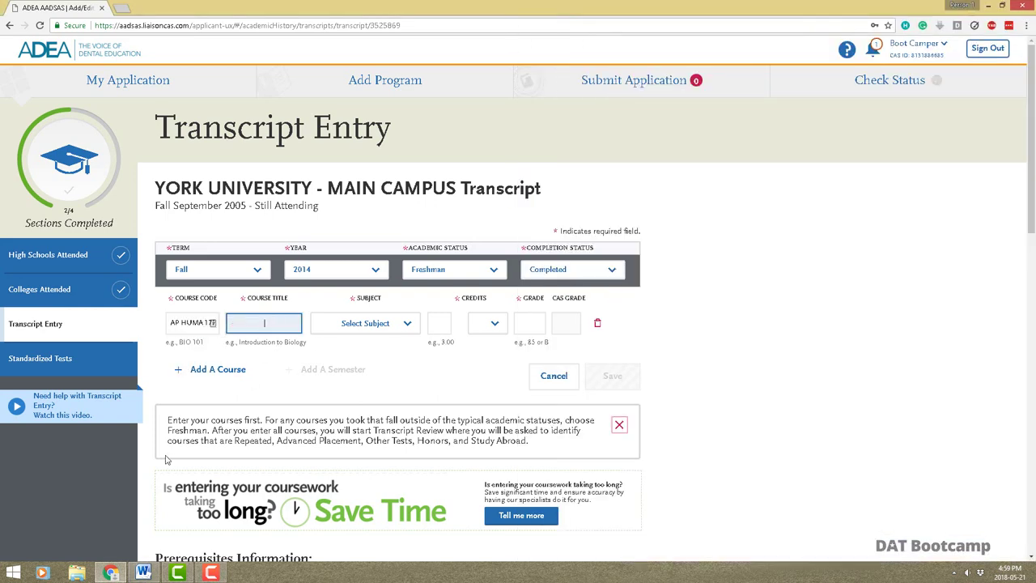
{"action": "left_click", "coordinate": [143, 572]}
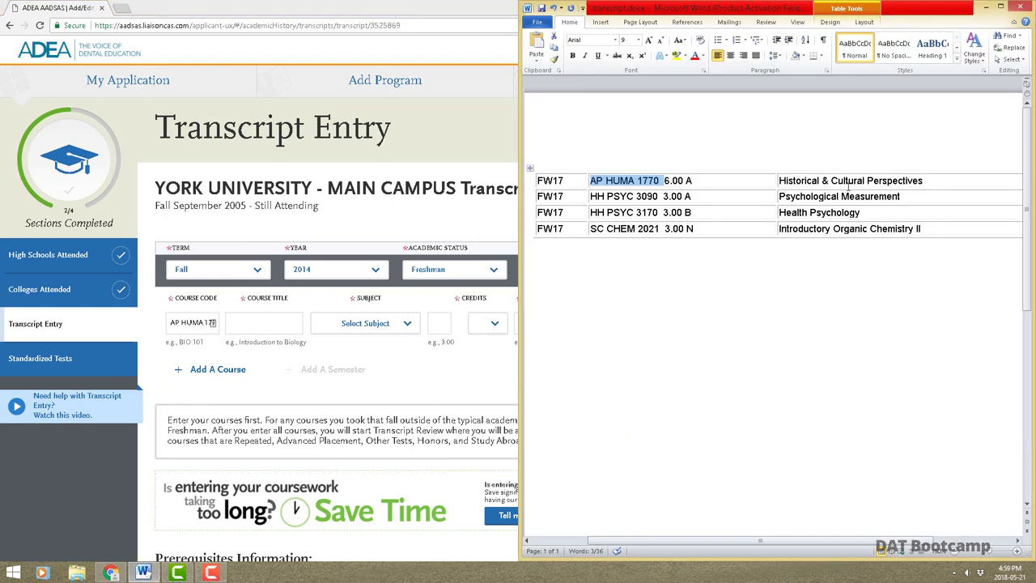
{"action": "left_click_drag", "start_coordinate": [933, 181], "coordinate": [782, 184]}
{"action": "key", "text": "ctrl+c"}
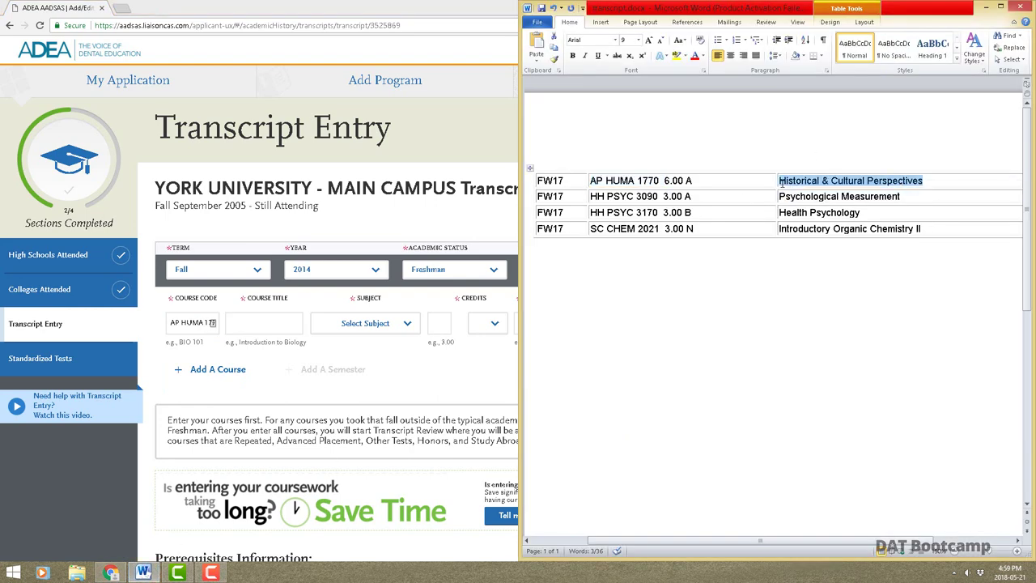
{"action": "left_click", "coordinate": [265, 323]}
{"action": "key", "text": "ctrl+v"}
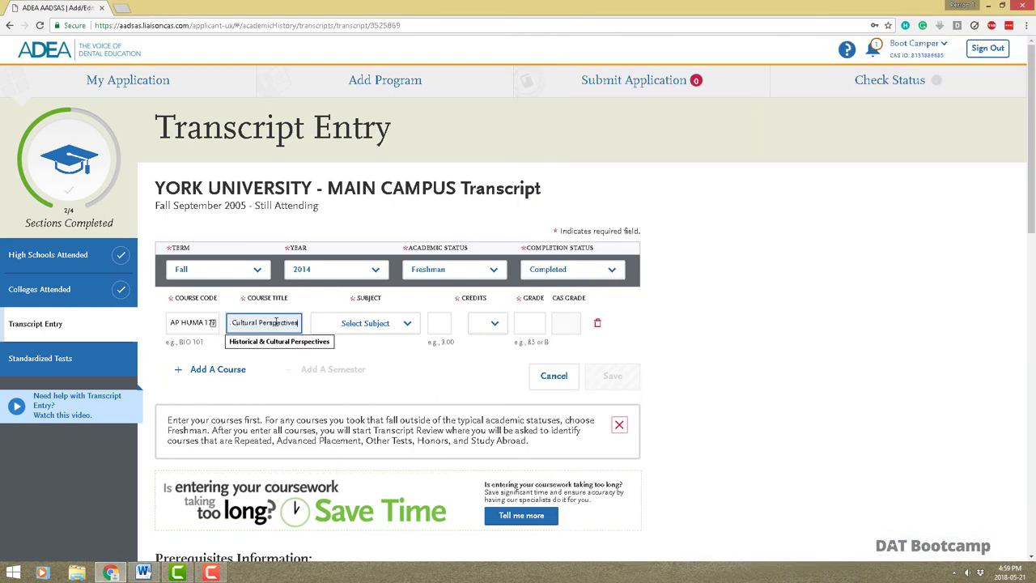
{"action": "left_click", "coordinate": [356, 327]}
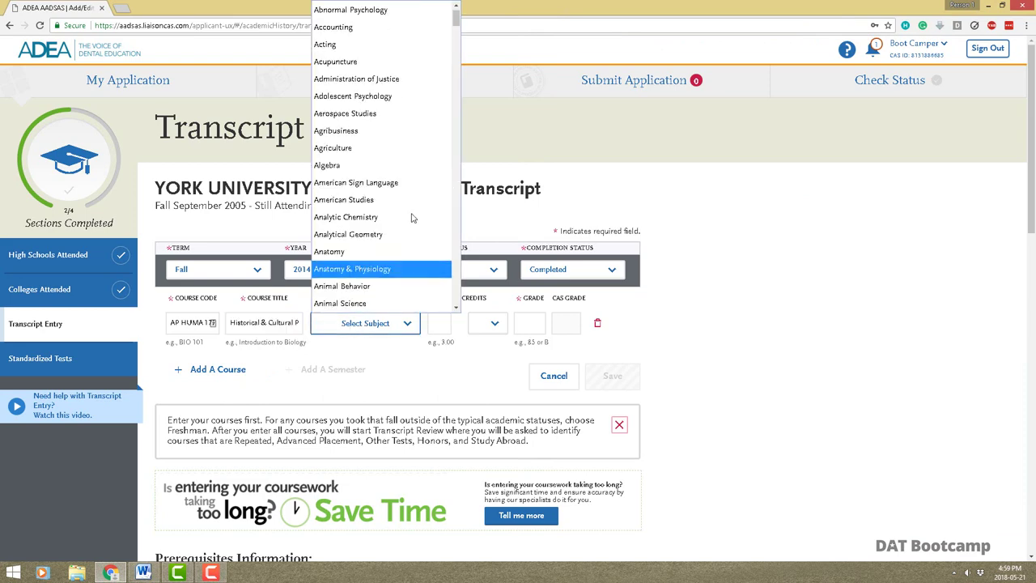
{"action": "scroll", "coordinate": [404, 218], "scroll_direction": "down", "scroll_amount": 15}
Set the course subject to Humanities.
{"action": "scroll", "coordinate": [401, 222], "scroll_direction": "down", "scroll_amount": 13}
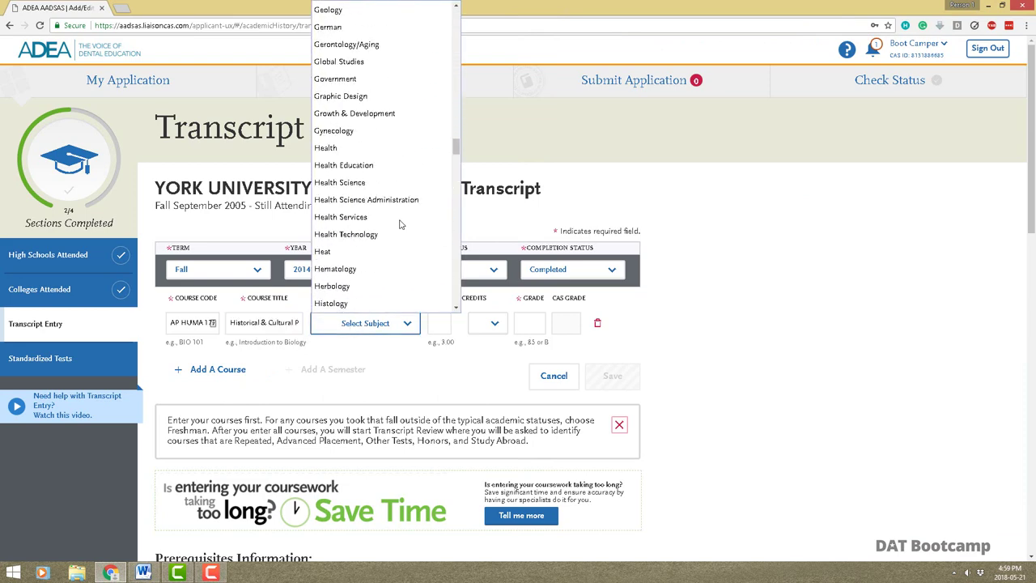
{"action": "scroll", "coordinate": [399, 225], "scroll_direction": "up", "scroll_amount": 7}
{"action": "scroll", "coordinate": [399, 224], "scroll_direction": "down", "scroll_amount": 5}
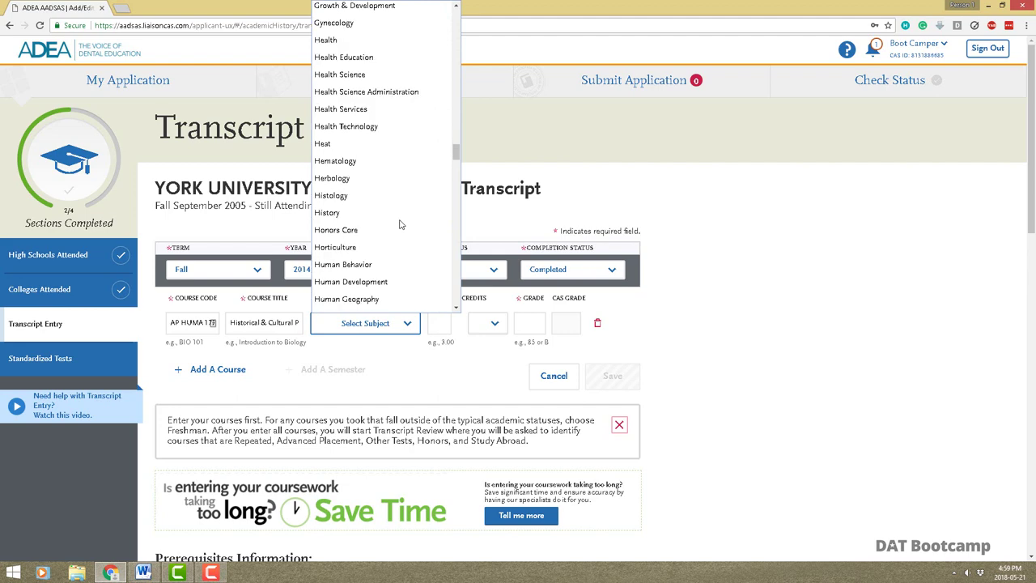
{"action": "left_click", "coordinate": [405, 246]}
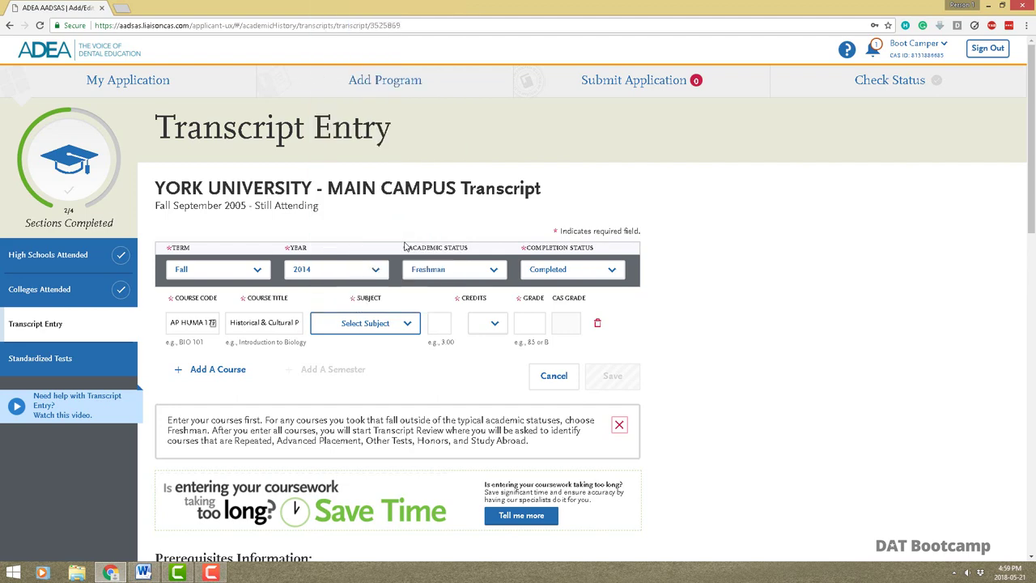
{"action": "left_click", "coordinate": [374, 323]}
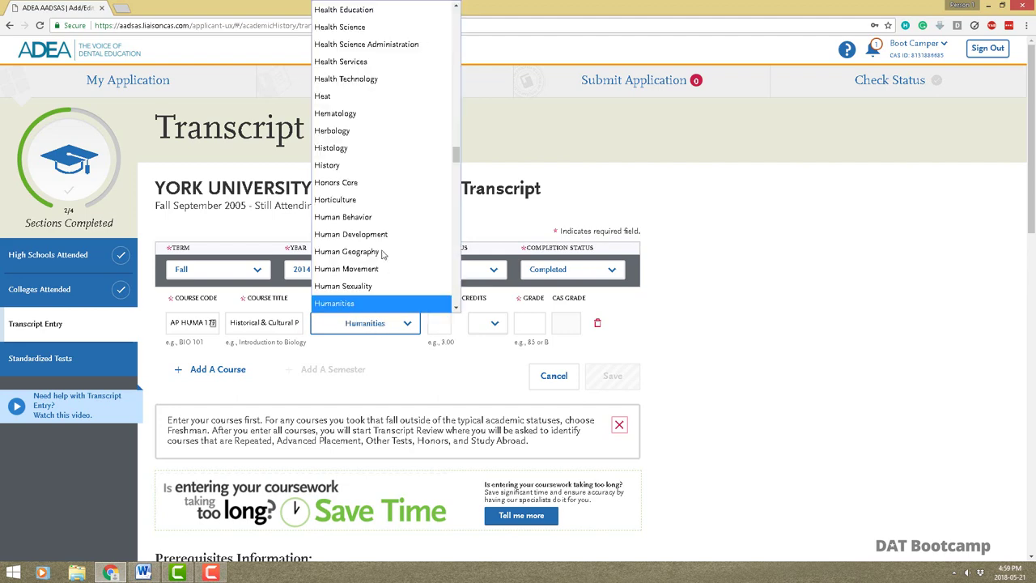
{"action": "left_click", "coordinate": [372, 302]}
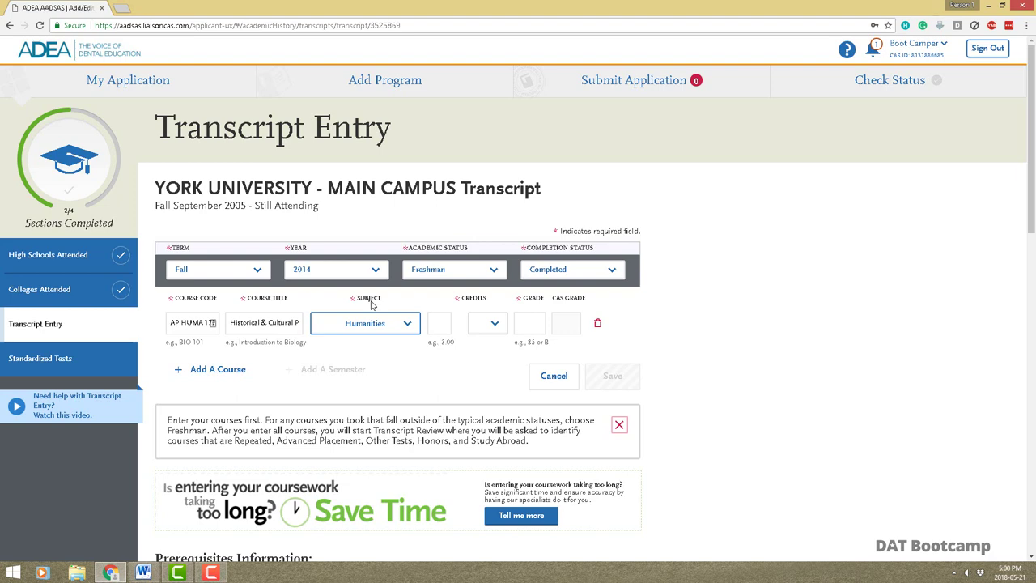
Enter 3.00 credits for AP HUMA 1770.
{"action": "left_click", "coordinate": [439, 323]}
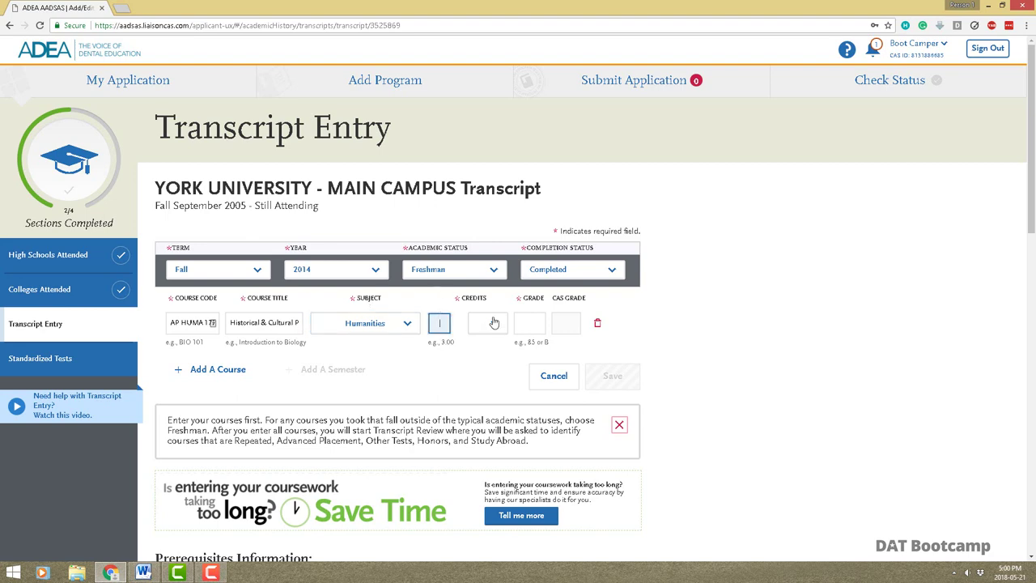
{"action": "type", "text": "3"}
{"action": "left_click", "coordinate": [494, 323]}
{"action": "left_click", "coordinate": [490, 323]}
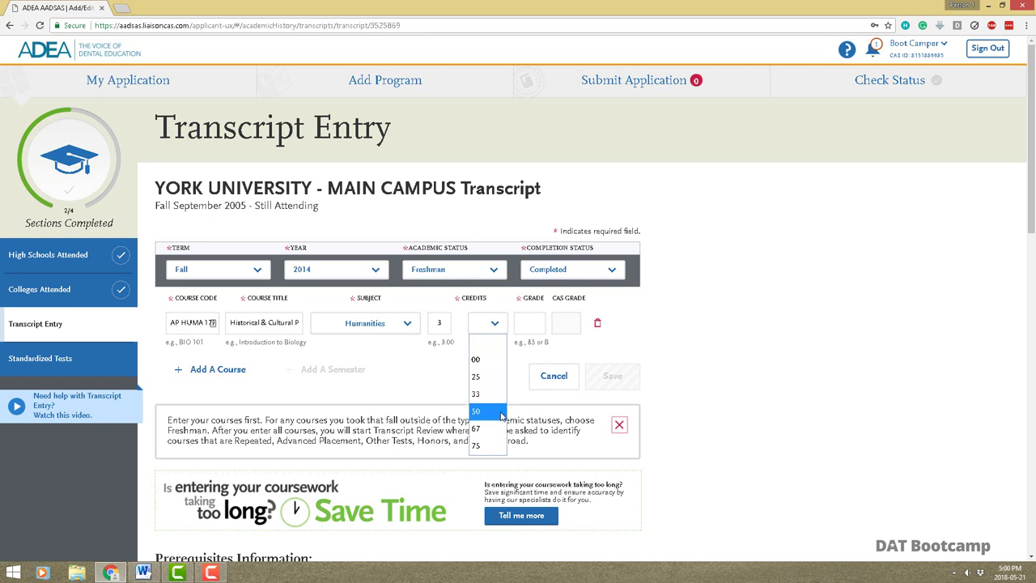
{"action": "left_click", "coordinate": [494, 411]}
{"action": "left_click", "coordinate": [492, 330]}
{"action": "left_click", "coordinate": [490, 344]}
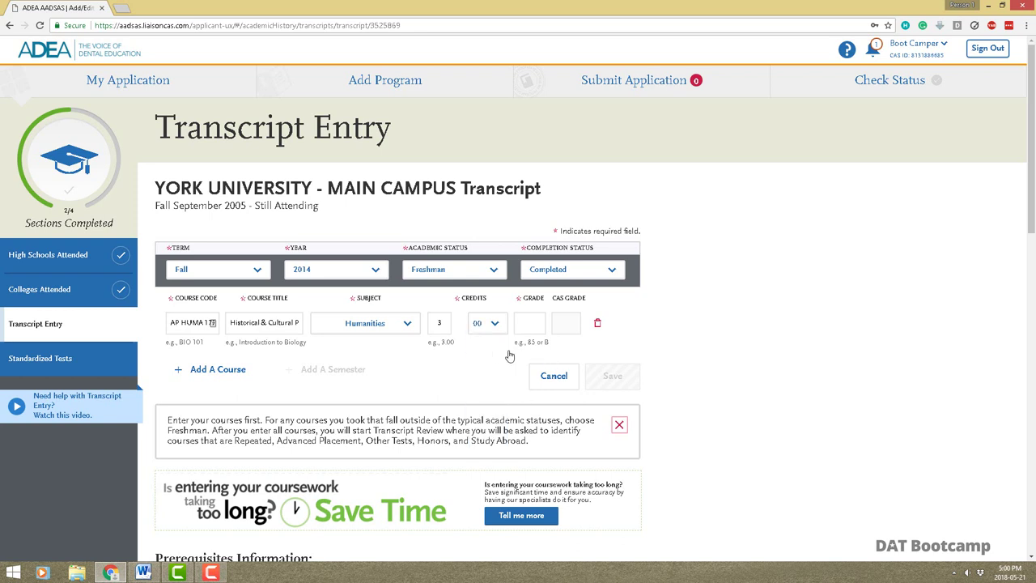
Enter grade A, keep the course when asked to delete it, and save.
{"action": "left_click", "coordinate": [534, 321]}
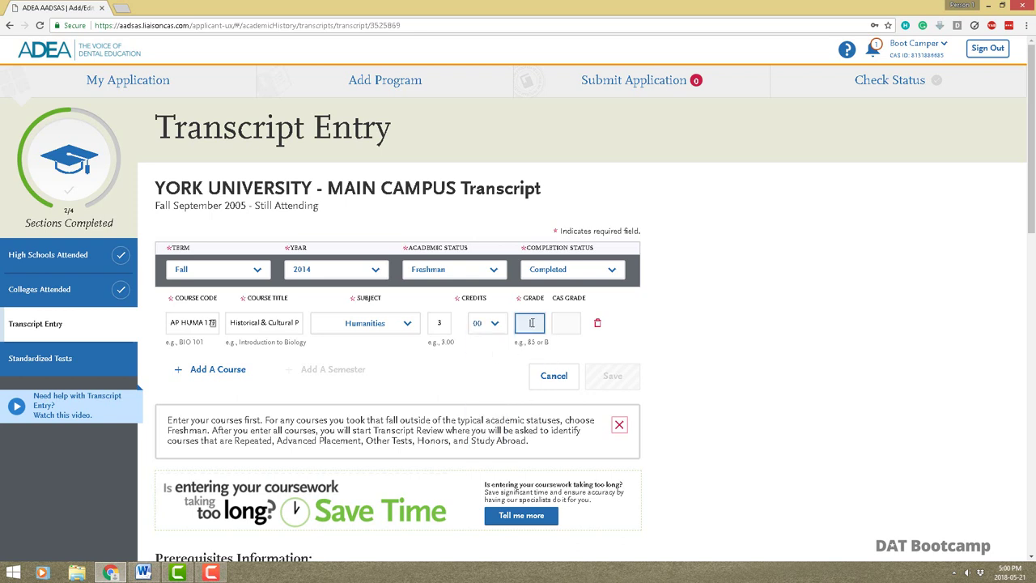
{"action": "type", "text": "A"}
{"action": "left_click", "coordinate": [607, 321]}
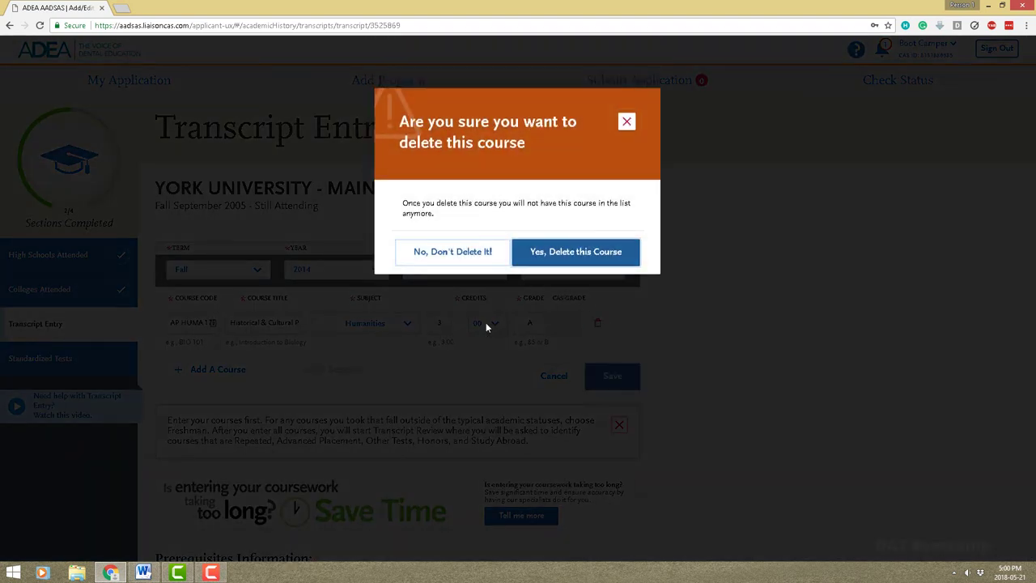
{"action": "left_click", "coordinate": [628, 122]}
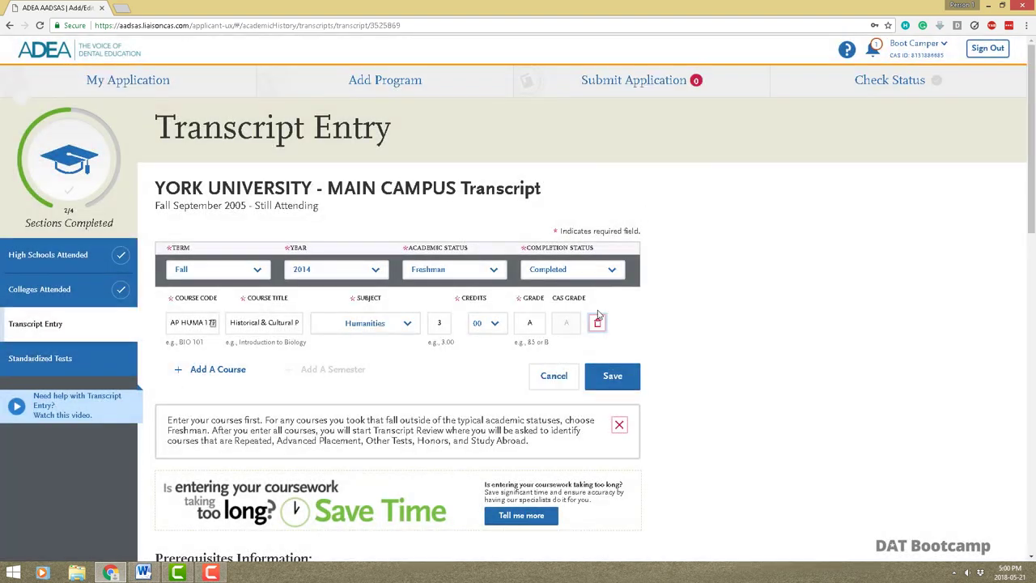
{"action": "left_click", "coordinate": [618, 377]}
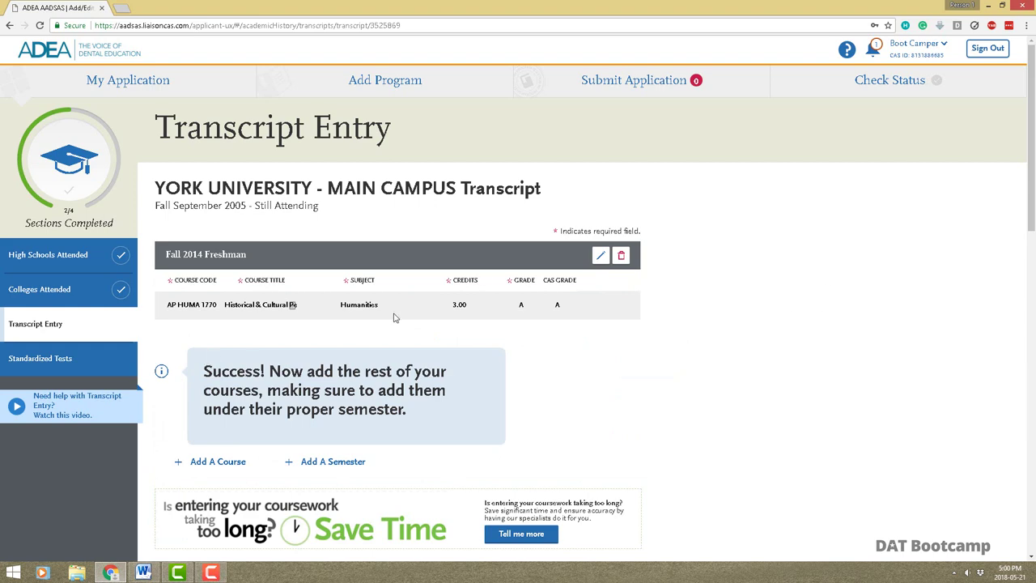
Add a second course with code HH PKIN 0310 and title Hockey I.
{"action": "left_click", "coordinate": [212, 462]}
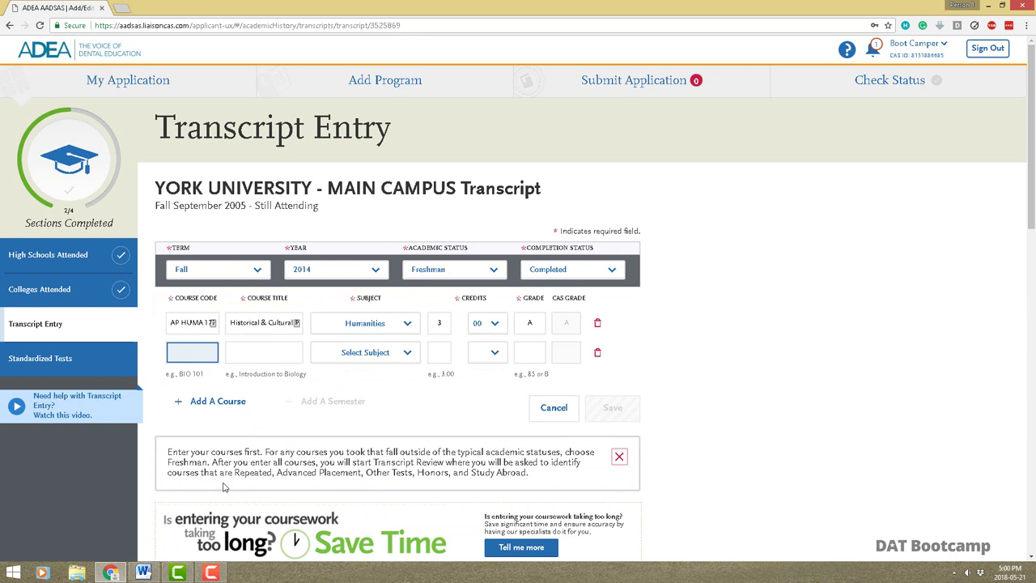
{"action": "type", "text": "HH P"}
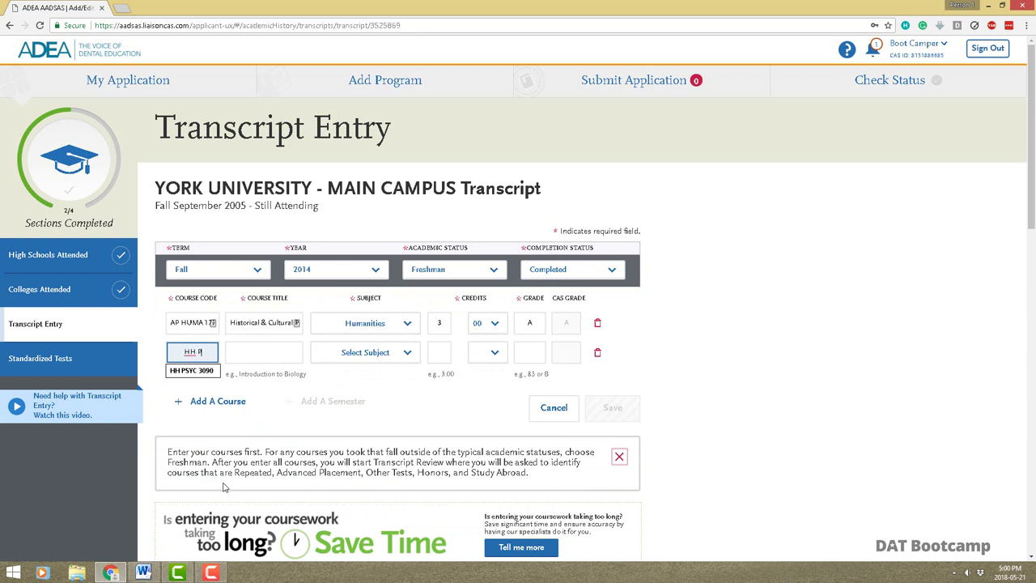
{"action": "type", "text": "KIN"}
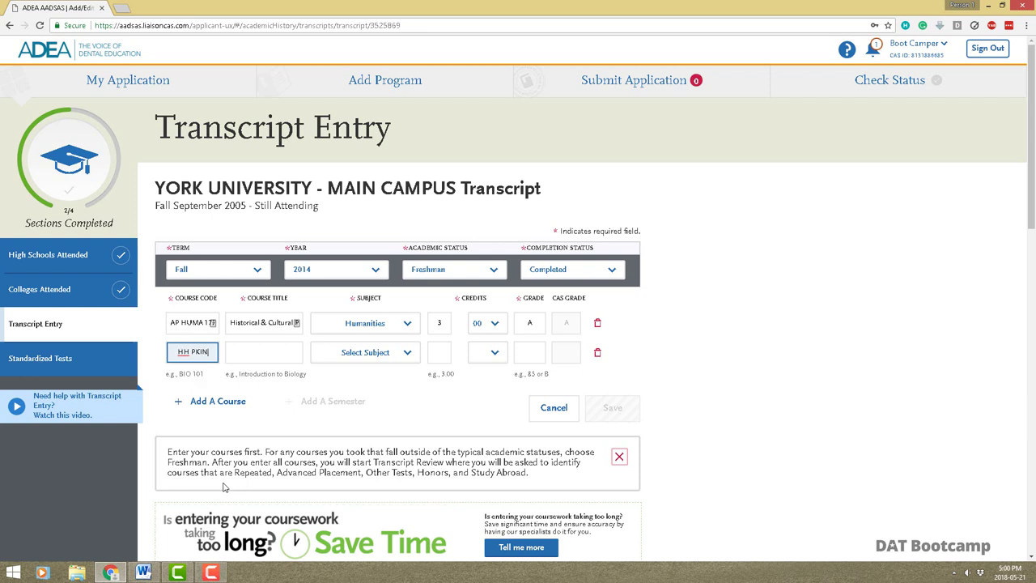
{"action": "type", "text": " 0310"}
{"action": "key", "text": "Tab"}
{"action": "type", "text": "Hockey I"}
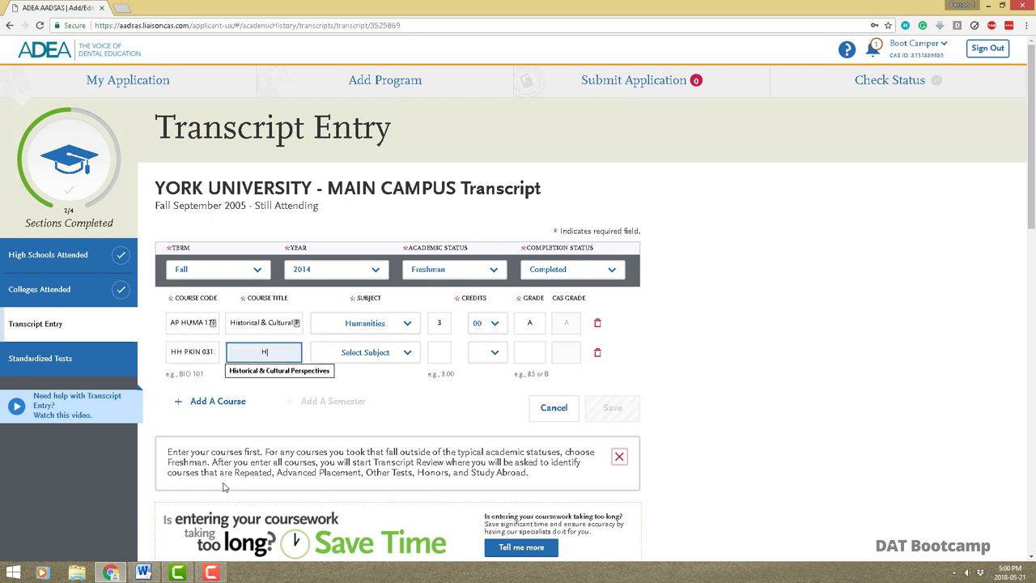
{"action": "key", "text": "Tab"}
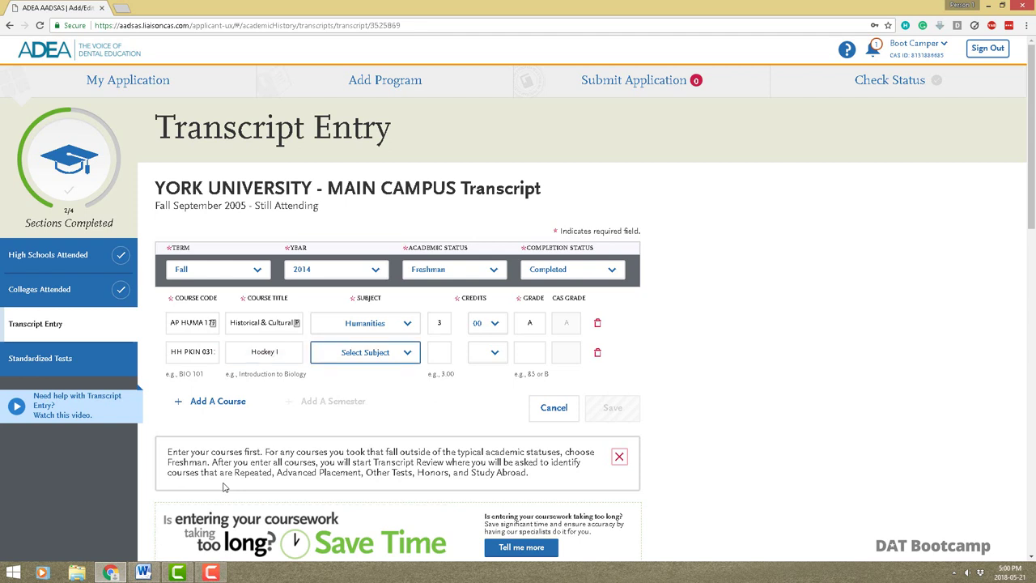
Set Hockey I's subject to Kinesiology.
{"action": "left_click", "coordinate": [337, 362]}
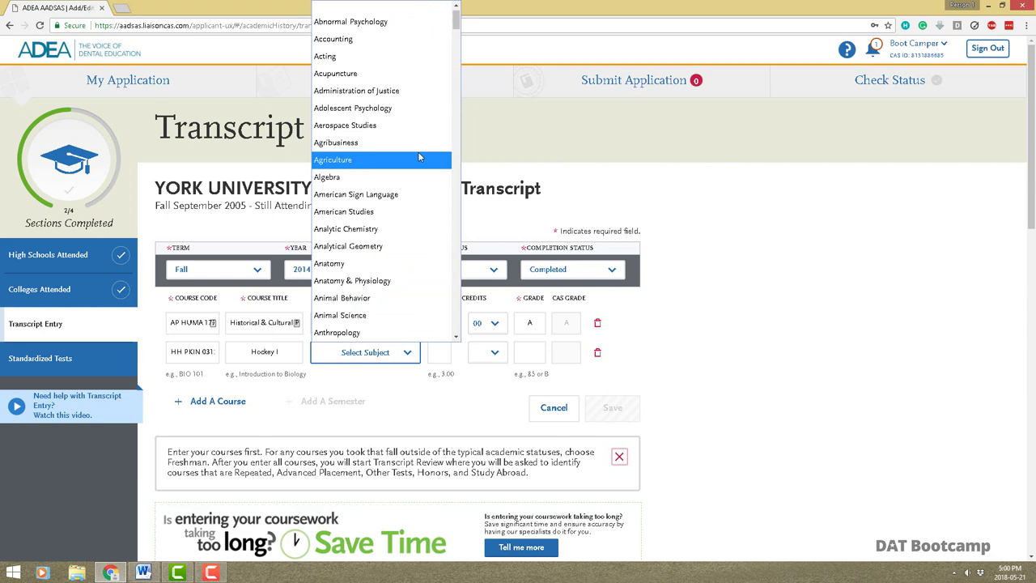
{"action": "scroll", "coordinate": [421, 153], "scroll_direction": "down", "scroll_amount": 20}
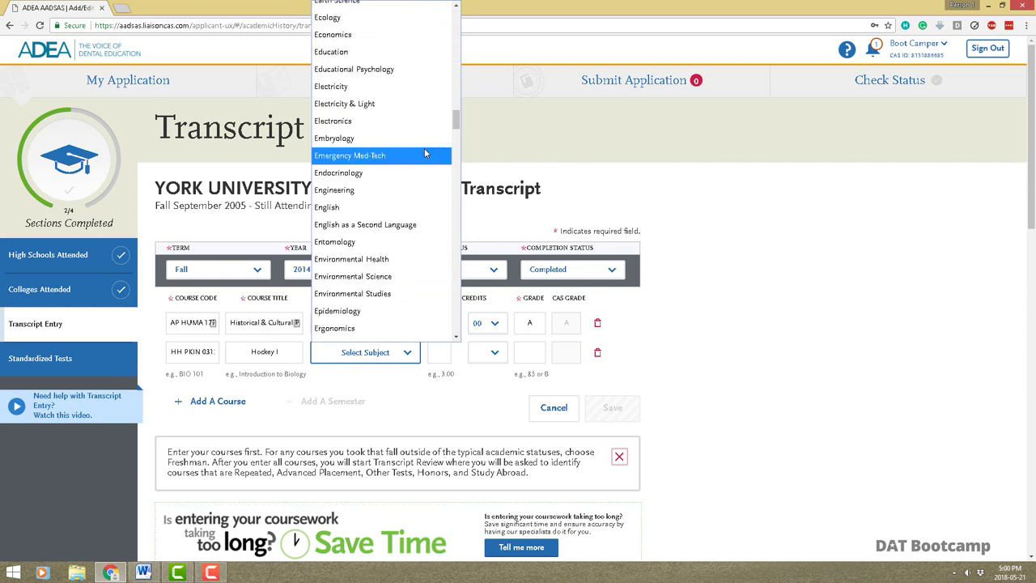
{"action": "scroll", "coordinate": [437, 153], "scroll_direction": "down", "scroll_amount": 15}
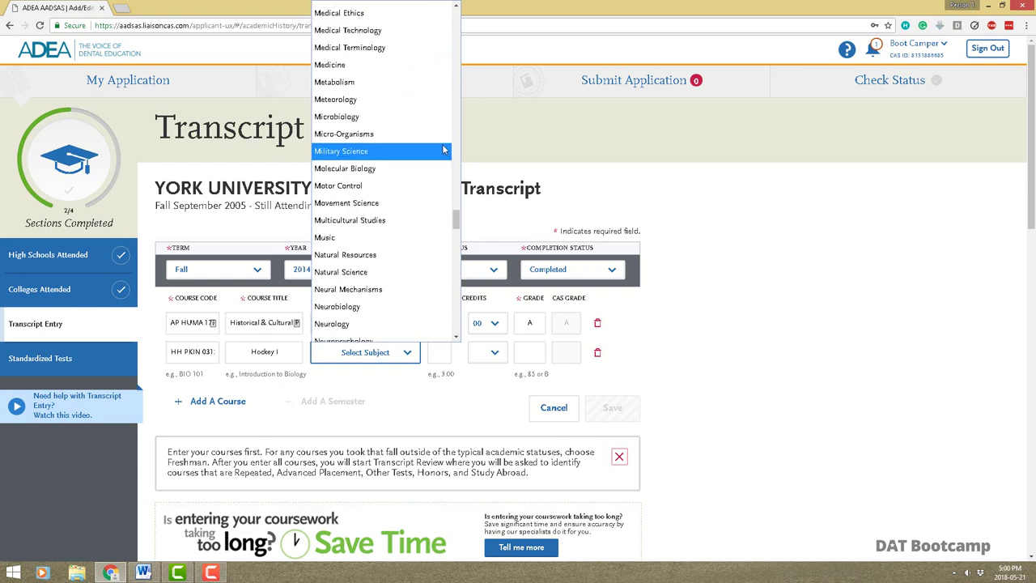
{"action": "scroll", "coordinate": [442, 149], "scroll_direction": "down", "scroll_amount": 10}
{"action": "scroll", "coordinate": [442, 151], "scroll_direction": "up", "scroll_amount": 10}
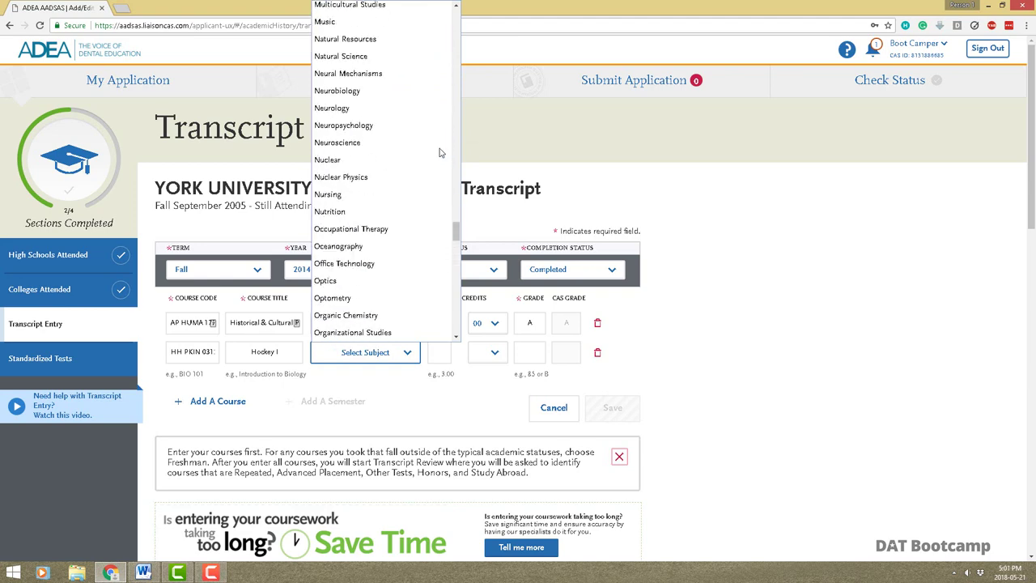
{"action": "scroll", "coordinate": [442, 152], "scroll_direction": "down", "scroll_amount": 15}
{"action": "scroll", "coordinate": [442, 150], "scroll_direction": "down", "scroll_amount": 5}
{"action": "scroll", "coordinate": [445, 147], "scroll_direction": "up", "scroll_amount": 15}
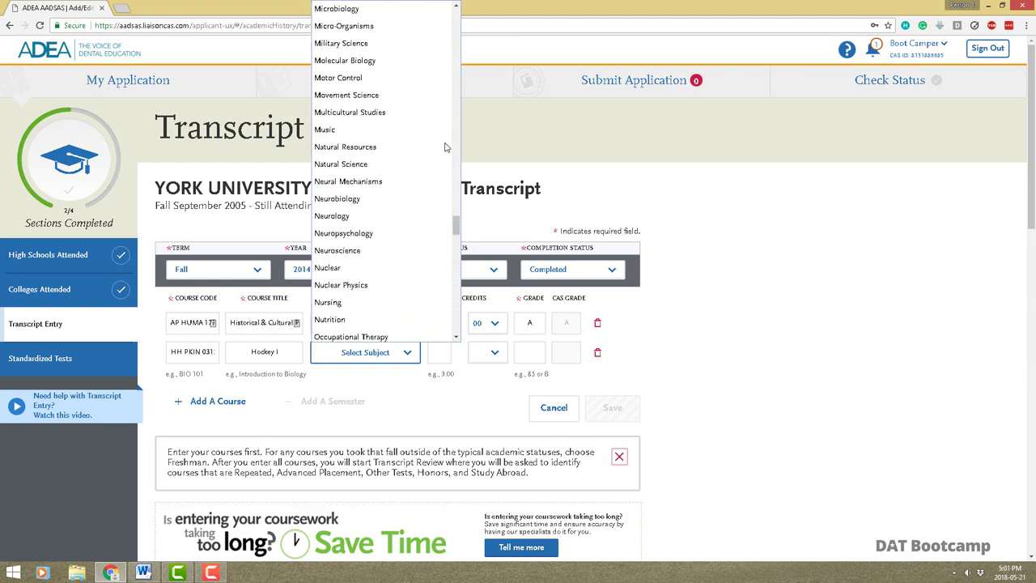
{"action": "scroll", "coordinate": [444, 146], "scroll_direction": "up", "scroll_amount": 15}
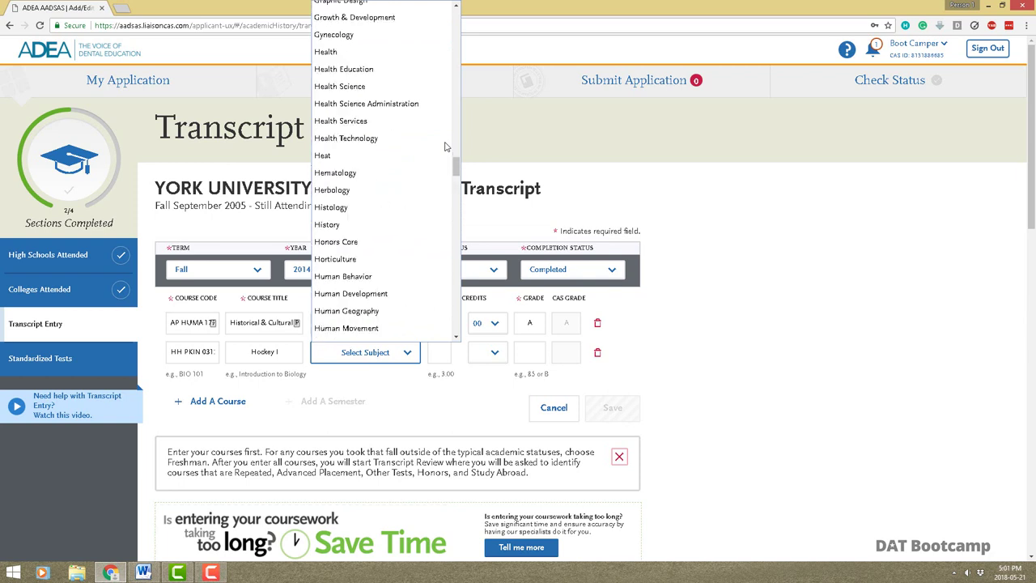
{"action": "scroll", "coordinate": [444, 147], "scroll_direction": "down", "scroll_amount": 5}
{"action": "left_click", "coordinate": [363, 329]}
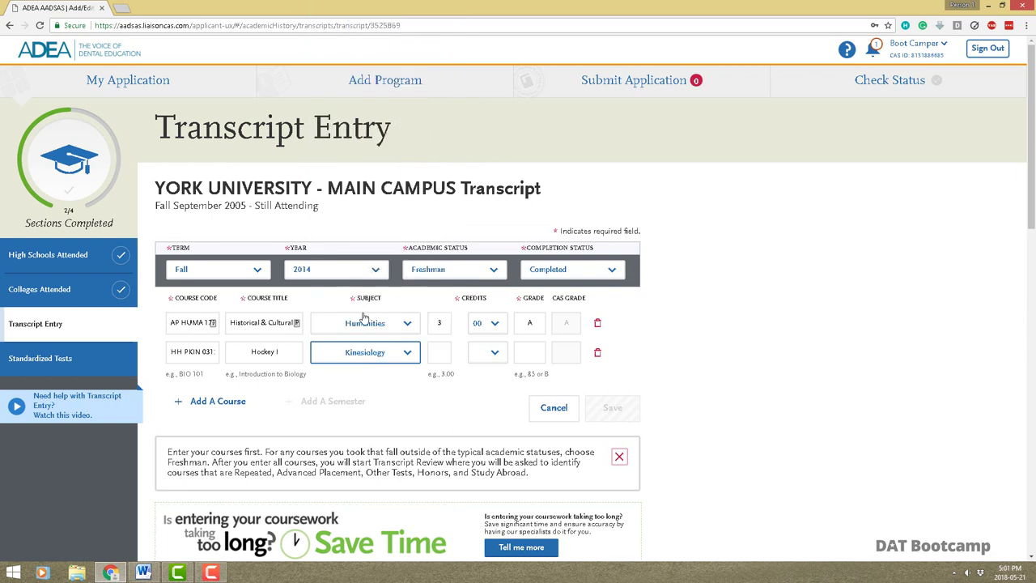
Give Hockey I 0.00 credits and grade P, then save the semester's courses.
{"action": "left_click", "coordinate": [438, 354]}
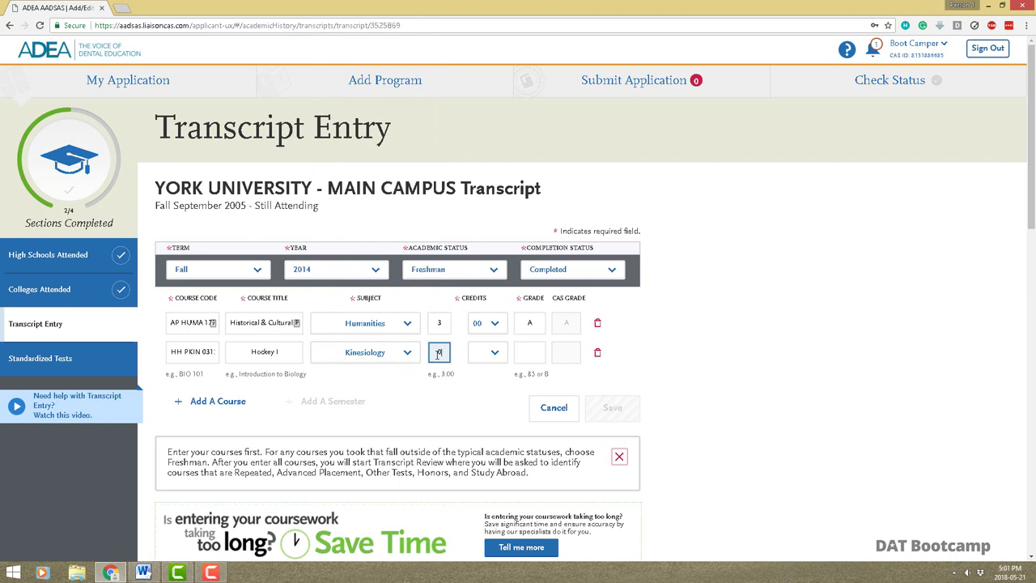
{"action": "left_click", "coordinate": [490, 356]}
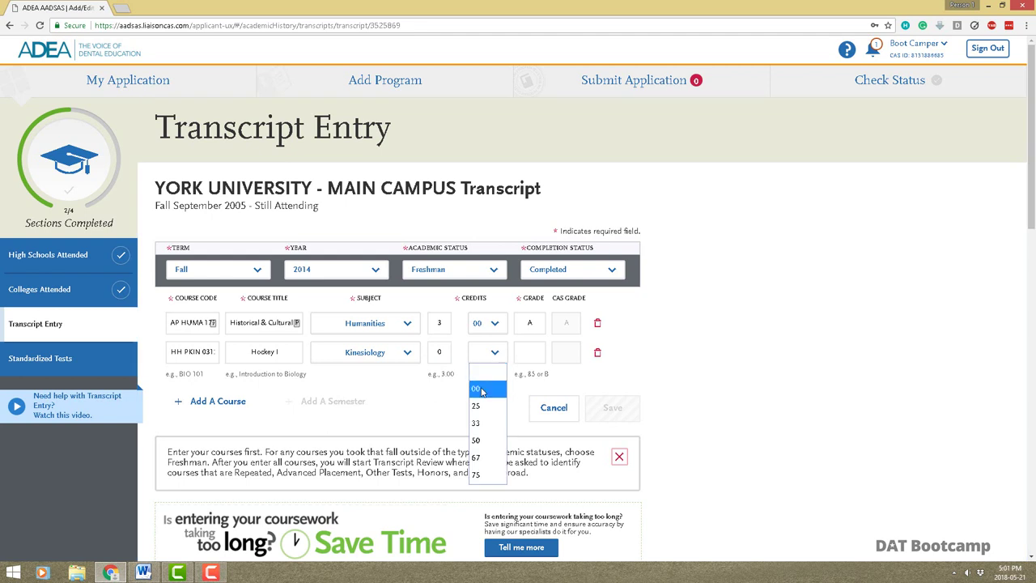
{"action": "left_click", "coordinate": [489, 379]}
{"action": "left_click", "coordinate": [529, 353]}
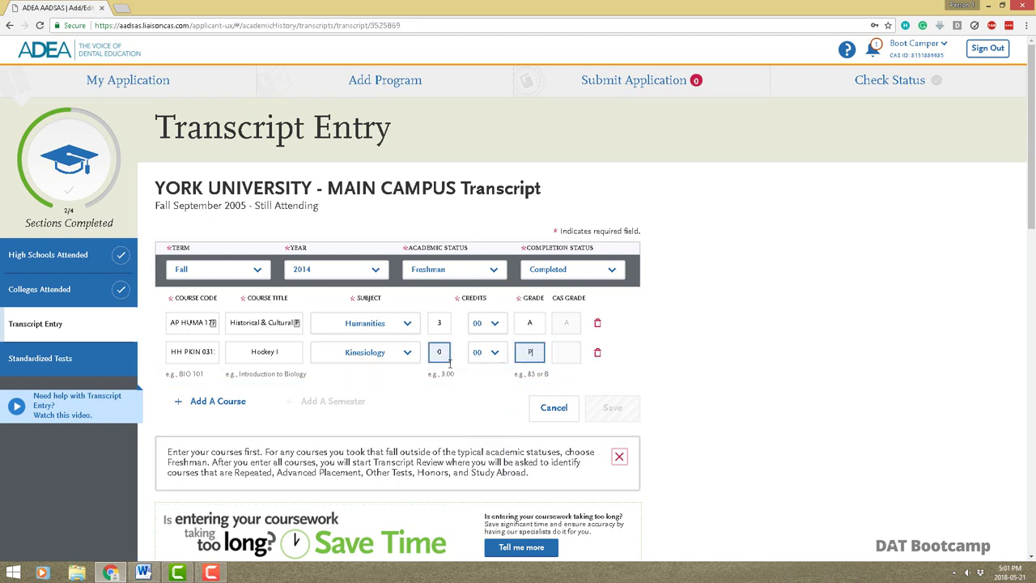
{"action": "double_click", "coordinate": [532, 355]}
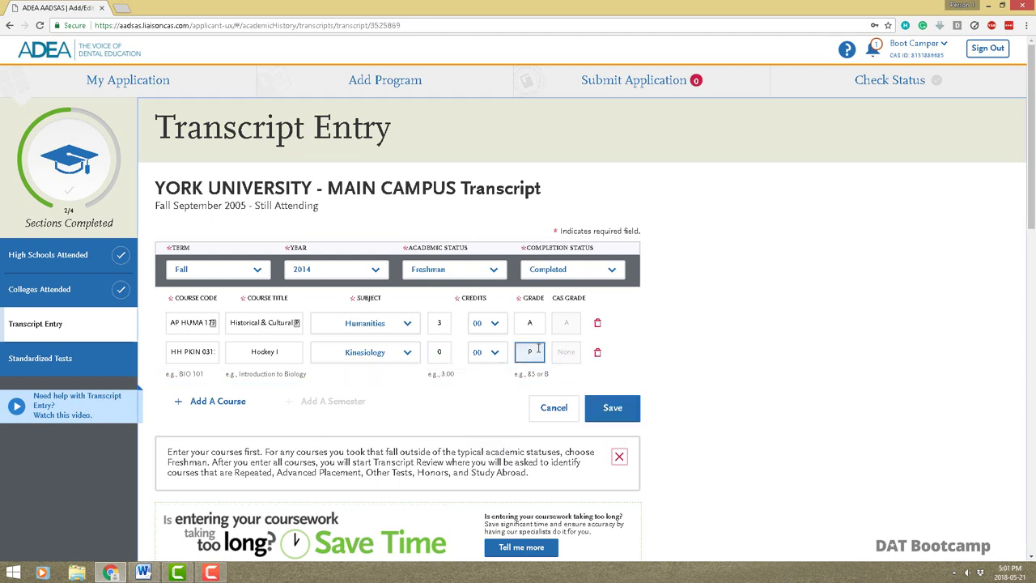
{"action": "type", "text": "P"}
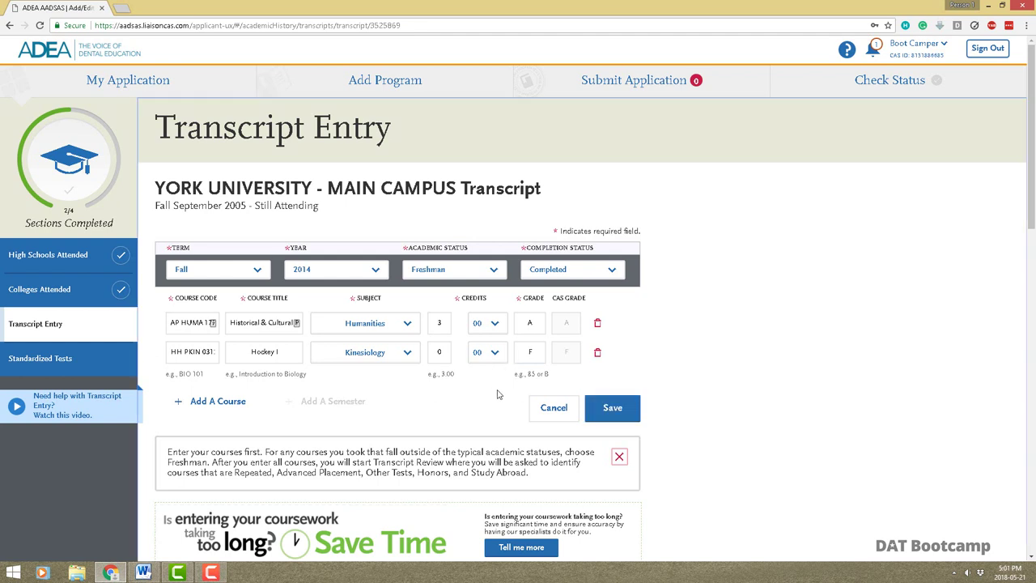
{"action": "left_click", "coordinate": [569, 324]}
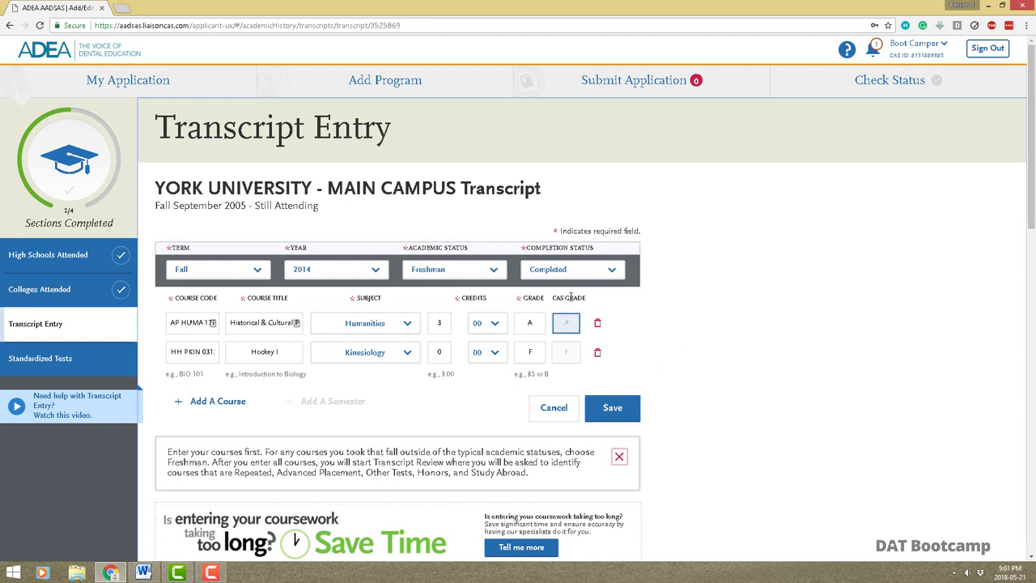
{"action": "left_click", "coordinate": [530, 354]}
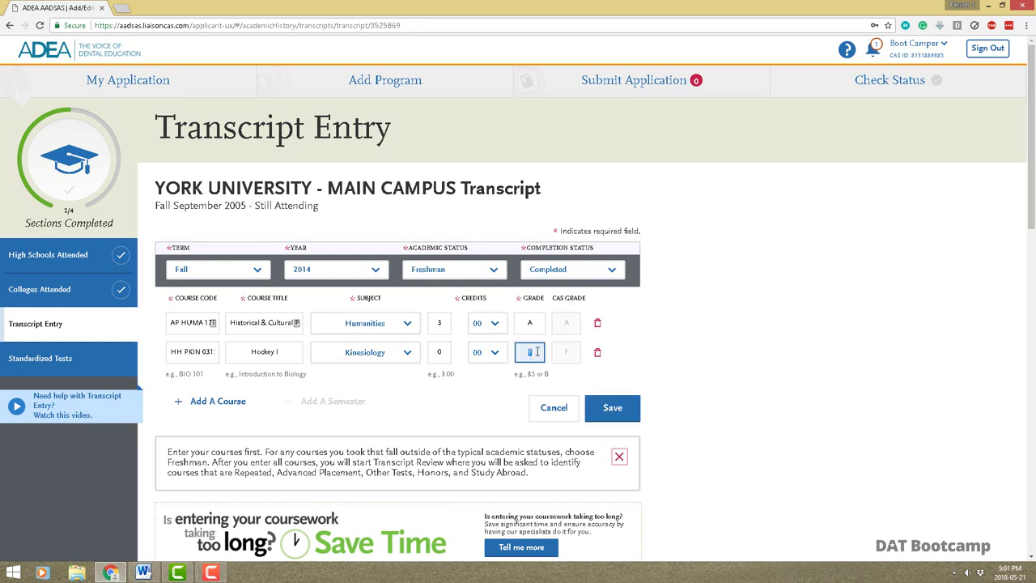
{"action": "type", "text": "P"}
{"action": "left_click", "coordinate": [716, 363]}
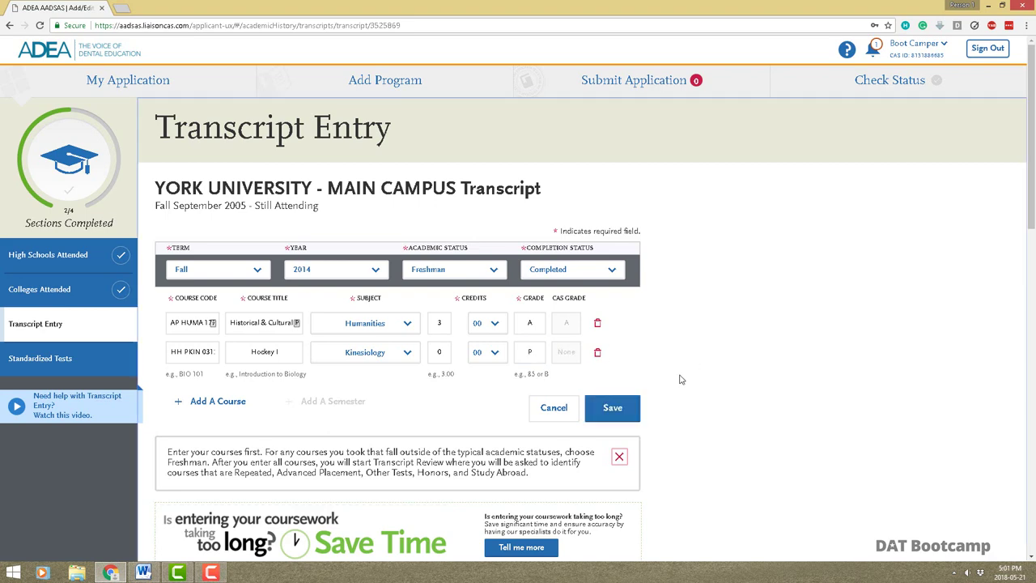
{"action": "left_click", "coordinate": [626, 411]}
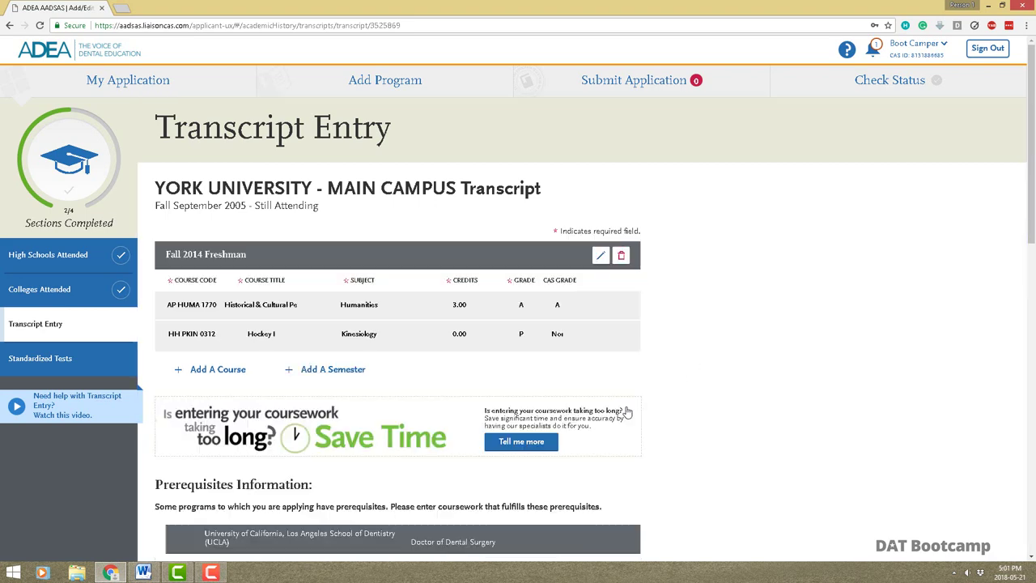
Add a Fall 2020 Senior semester marked In Progress/Planned to the transcript.
{"action": "left_click", "coordinate": [330, 370]}
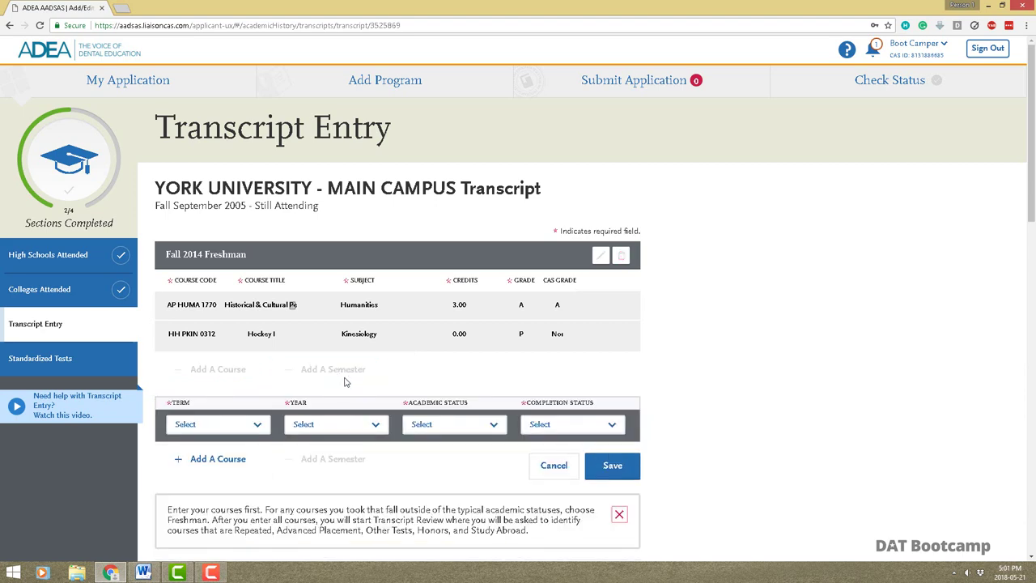
{"action": "left_click", "coordinate": [257, 427]}
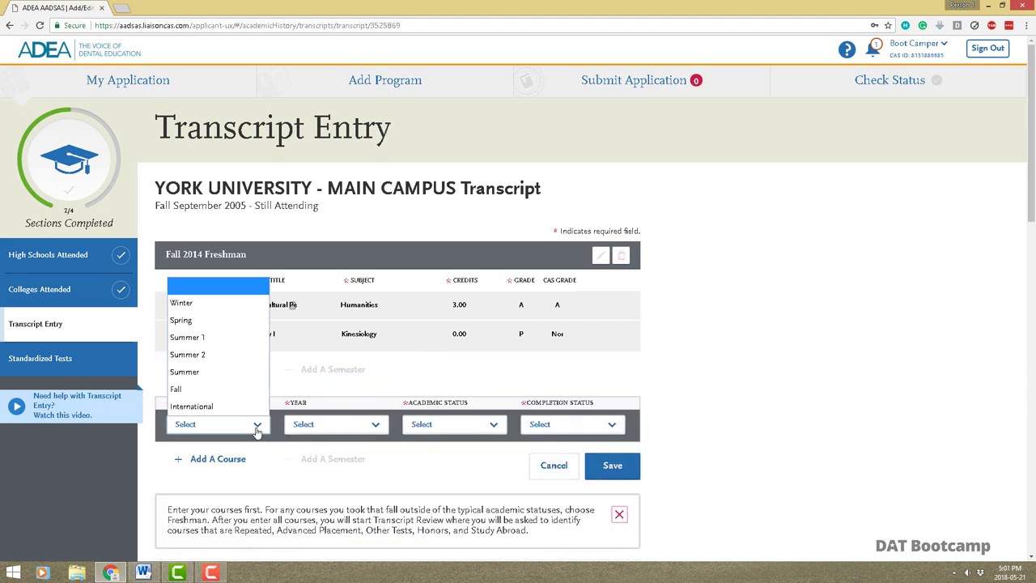
{"action": "left_click", "coordinate": [217, 389]}
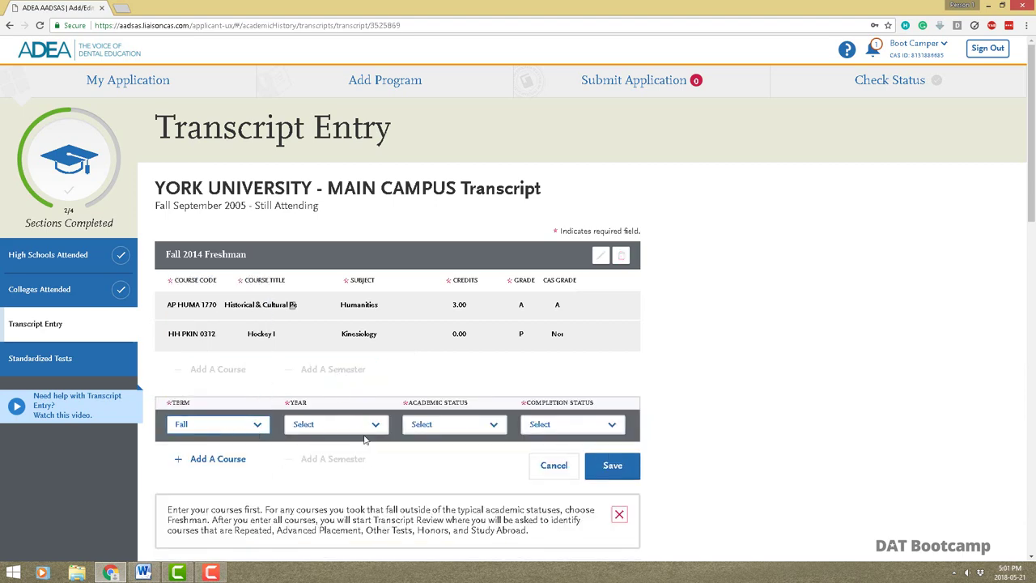
{"action": "left_click", "coordinate": [362, 434]}
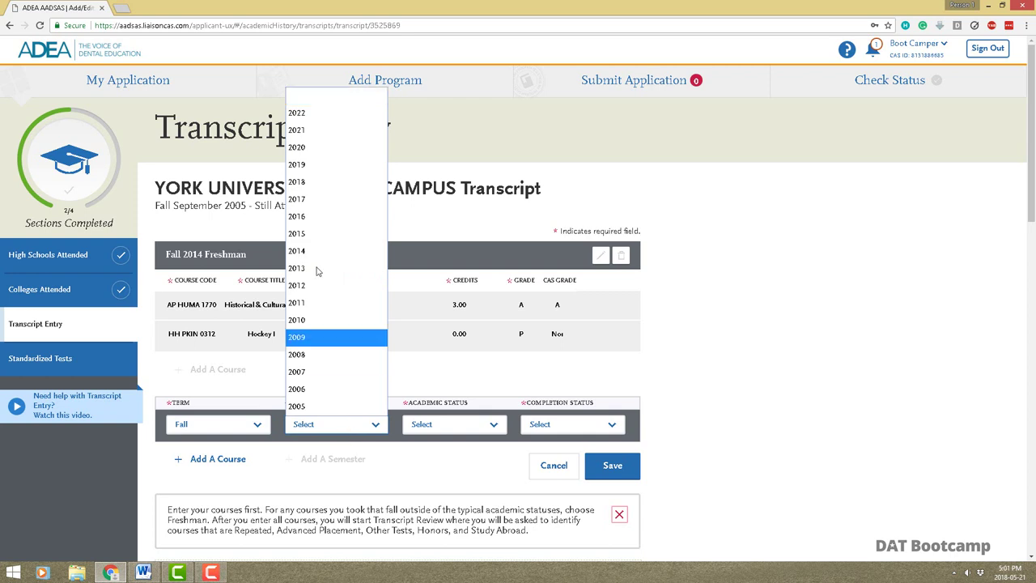
{"action": "left_click", "coordinate": [333, 146]}
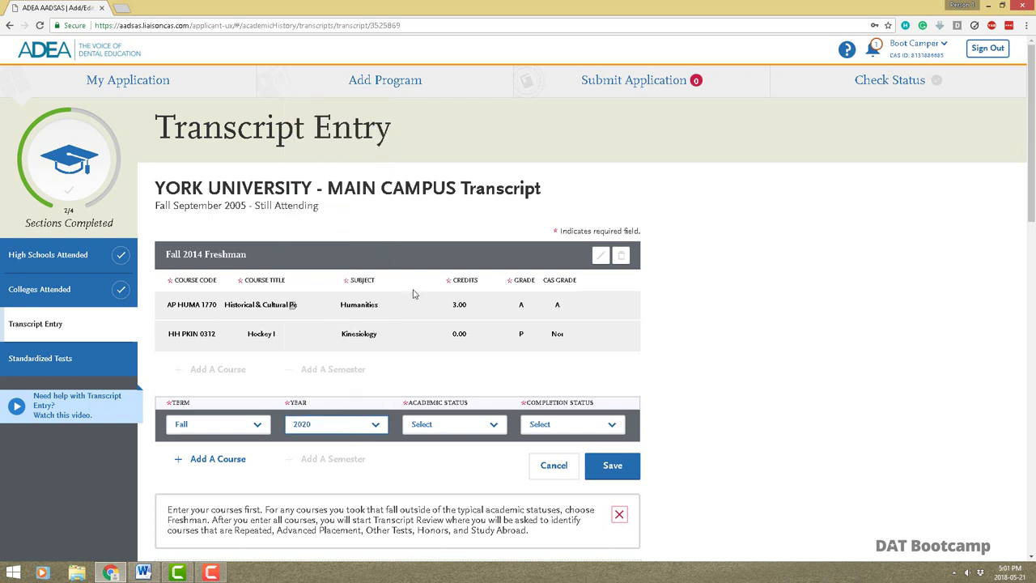
{"action": "left_click", "coordinate": [482, 425]}
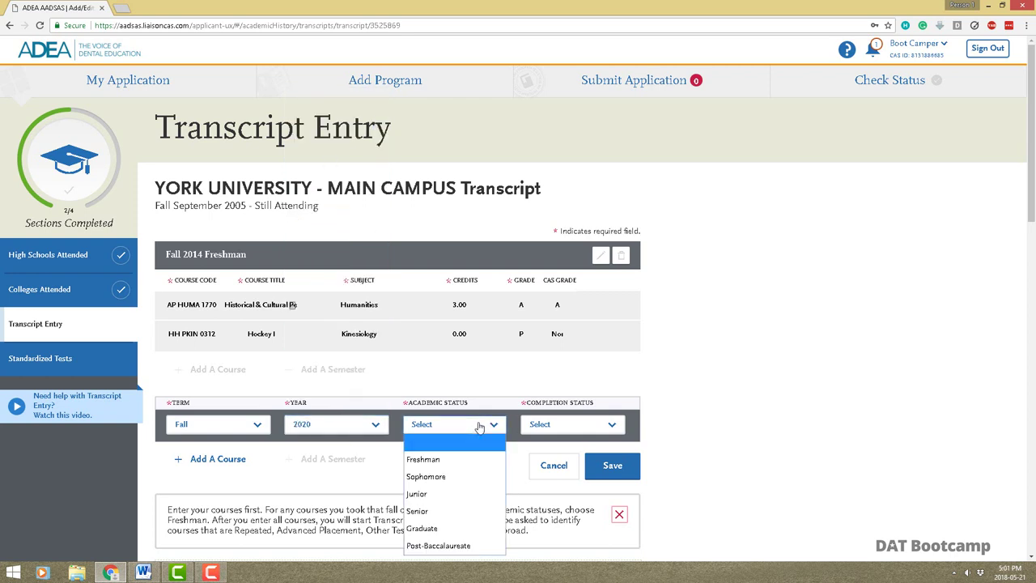
{"action": "left_click", "coordinate": [470, 511]}
{"action": "left_click", "coordinate": [550, 427]}
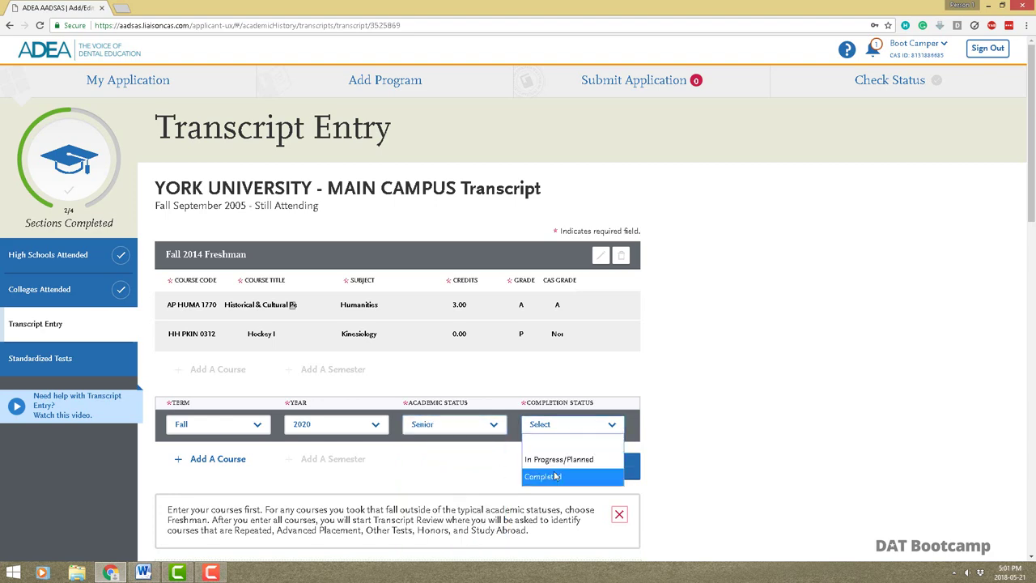
{"action": "left_click", "coordinate": [571, 463]}
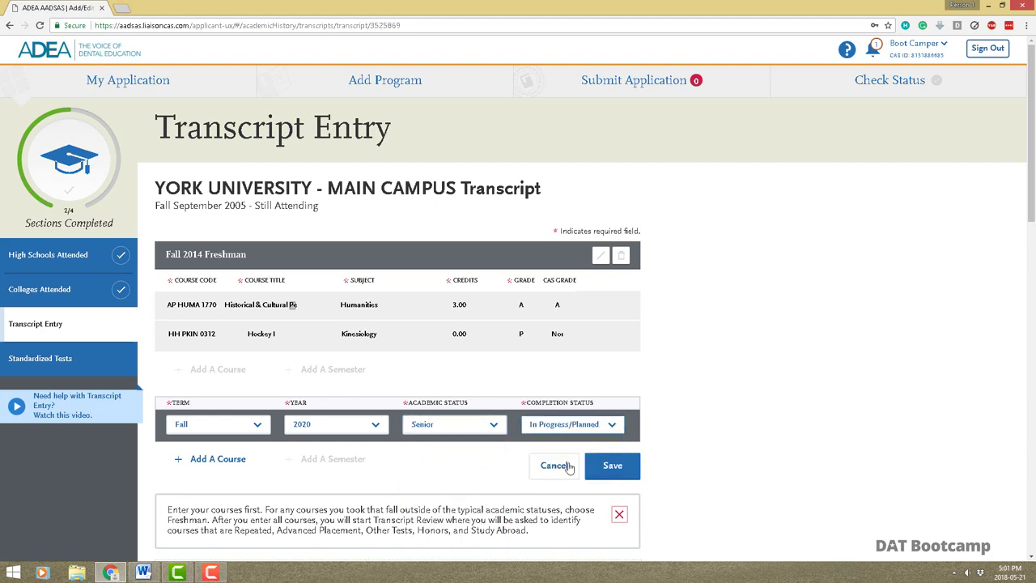
{"action": "left_click", "coordinate": [620, 474]}
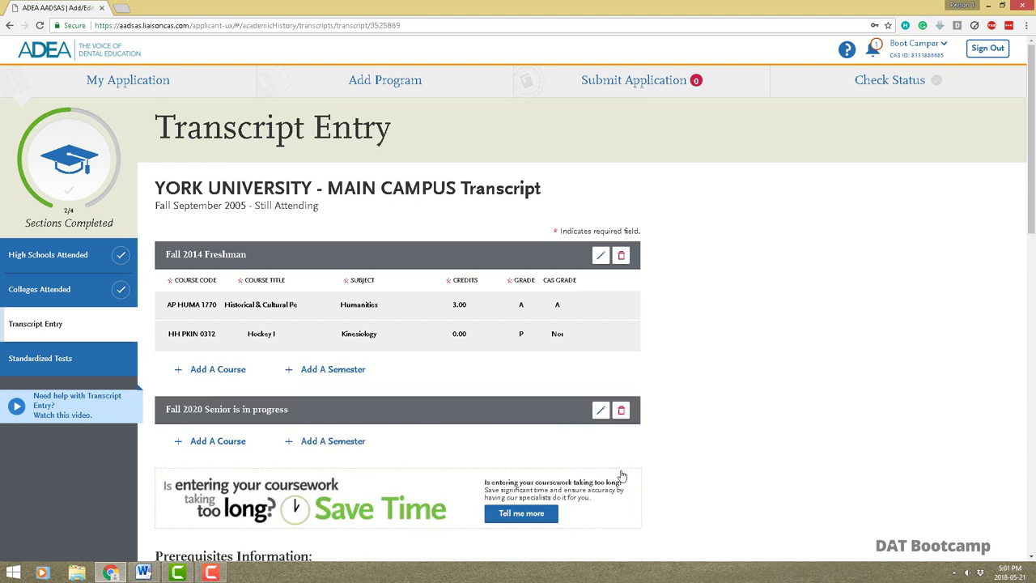
Add course BIO 101 'Introduction to Biology' with subject Biology.
{"action": "left_click", "coordinate": [217, 442]}
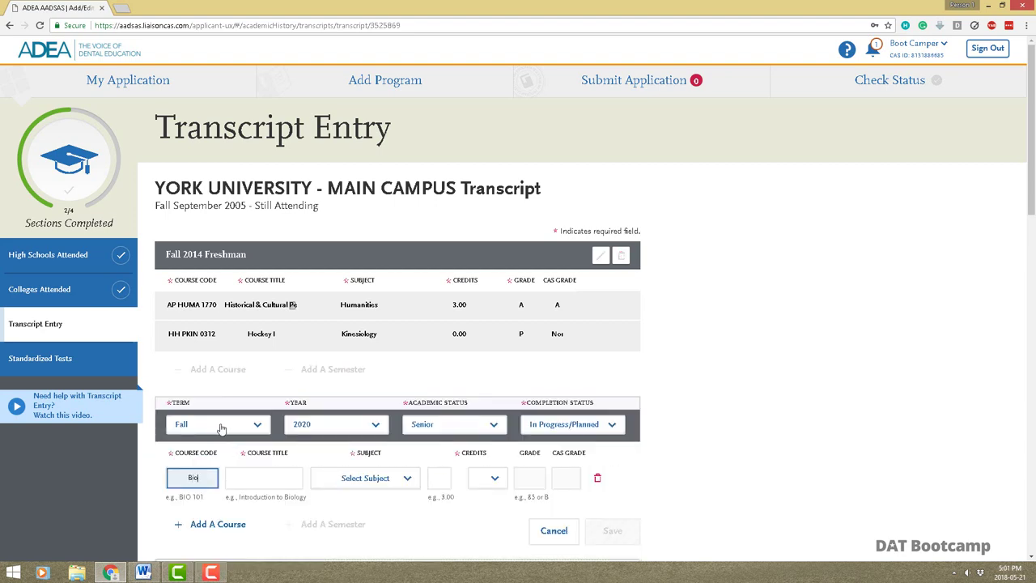
{"action": "type", "text": "BIO 101"}
{"action": "key", "text": "Tab"}
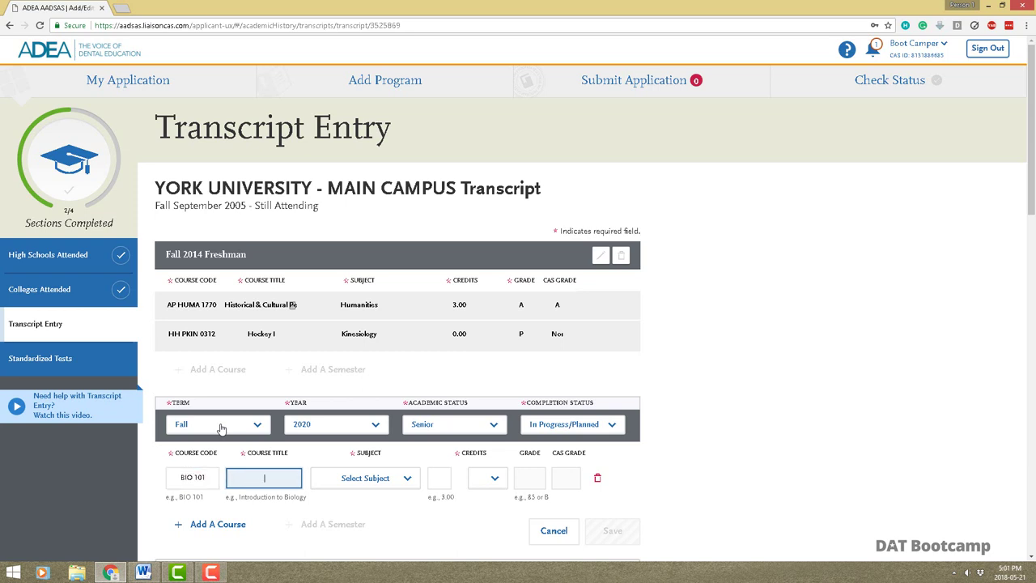
{"action": "type", "text": "Intro"}
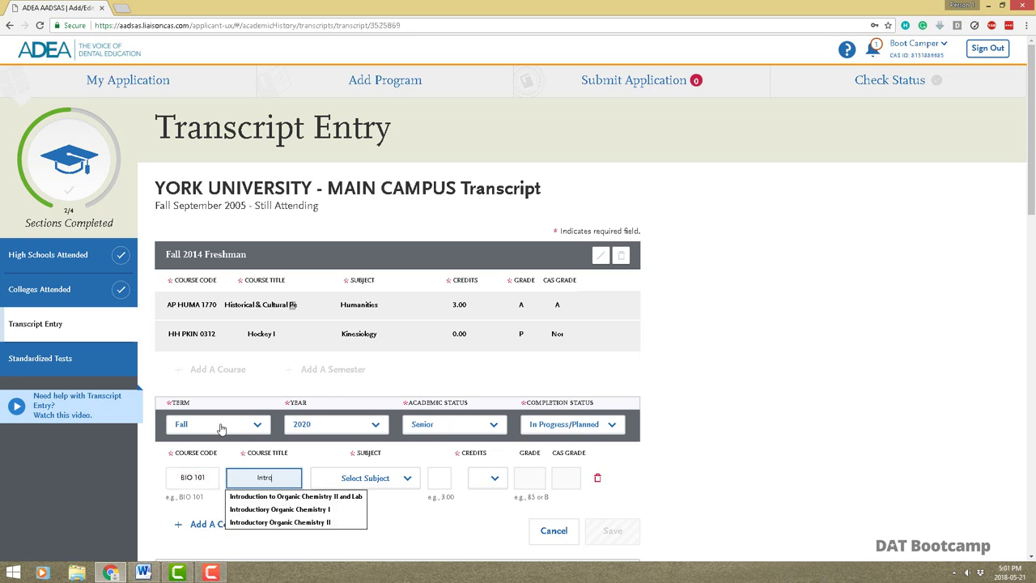
{"action": "type", "text": "duction to"}
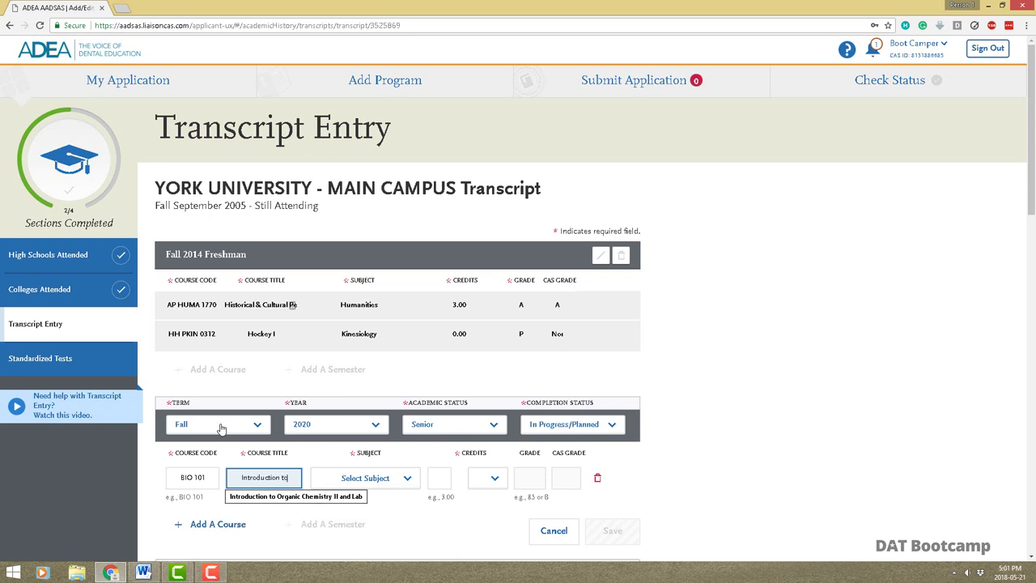
{"action": "type", "text": " Biology"}
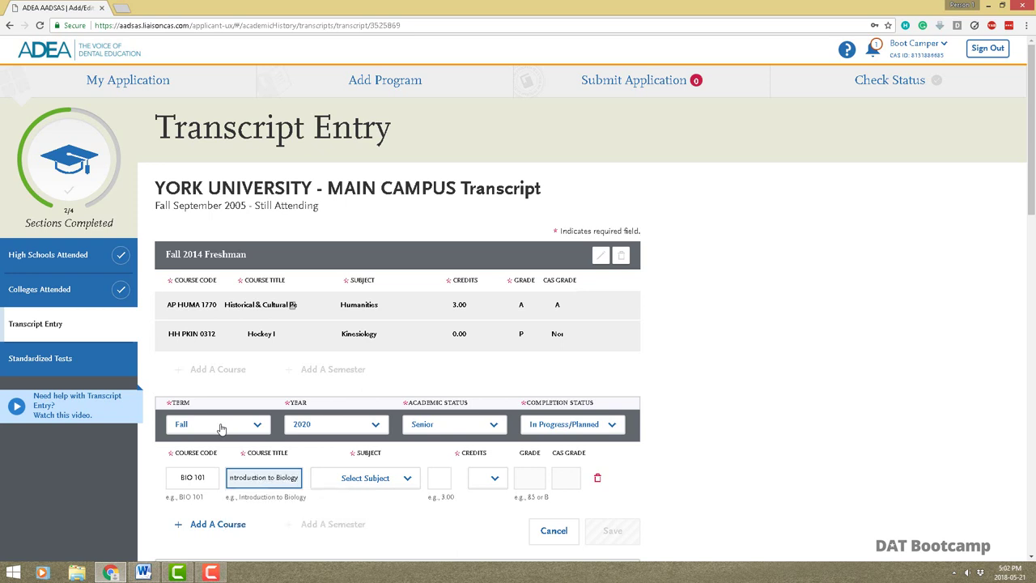
{"action": "key", "text": "Tab"}
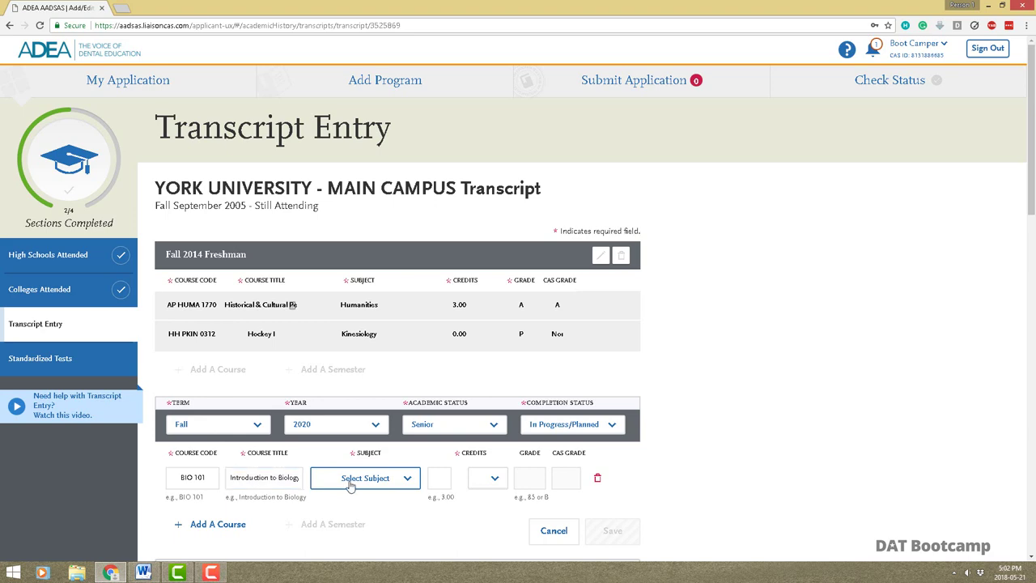
{"action": "left_click", "coordinate": [351, 481]}
{"action": "scroll", "coordinate": [364, 344], "scroll_direction": "down", "scroll_amount": 10}
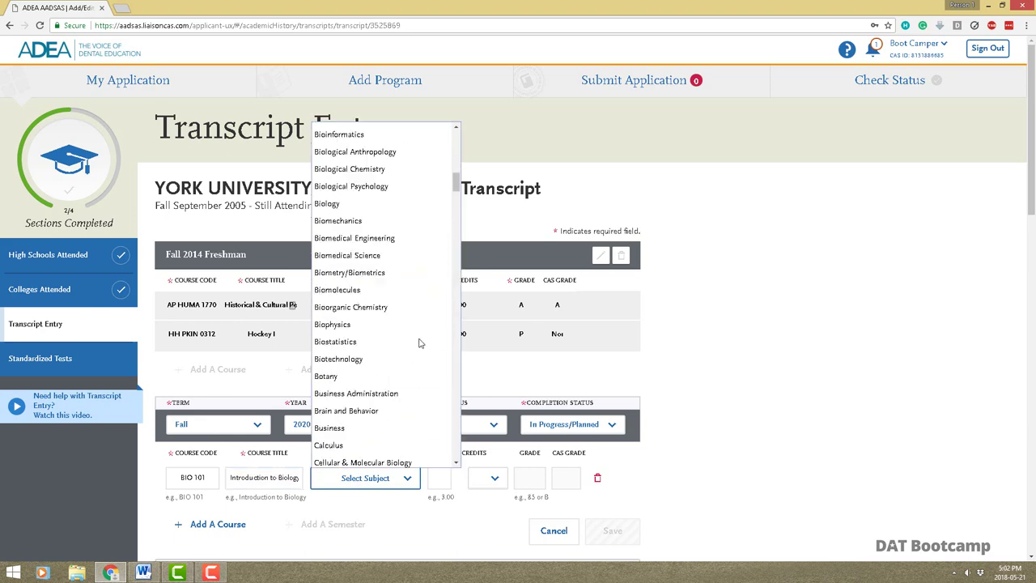
{"action": "scroll", "coordinate": [364, 346], "scroll_direction": "up", "scroll_amount": 1}
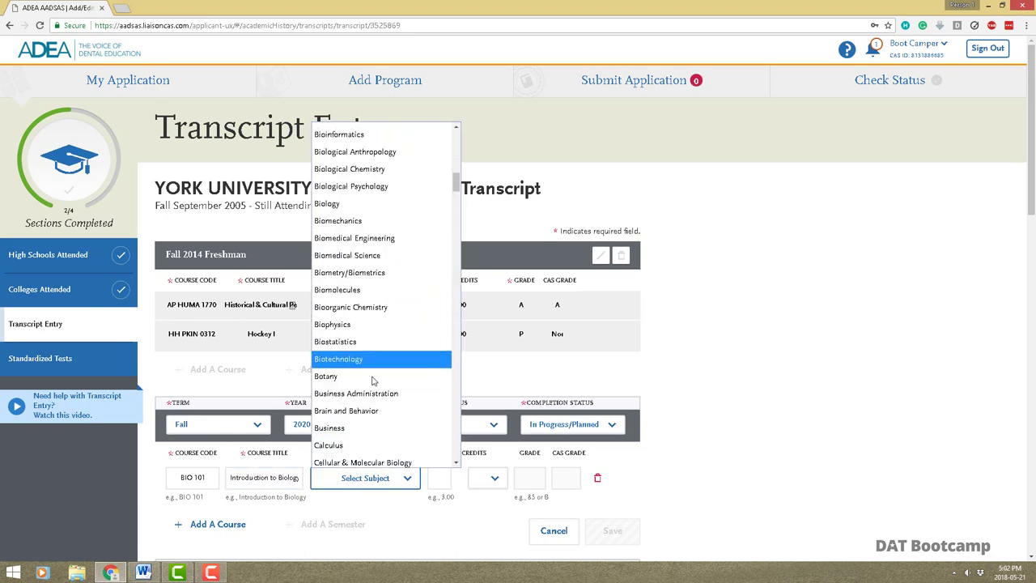
{"action": "left_click", "coordinate": [348, 203]}
Give BIO 101 3.00 credits, leave the grades blank, and save the semester.
{"action": "left_click", "coordinate": [441, 478]}
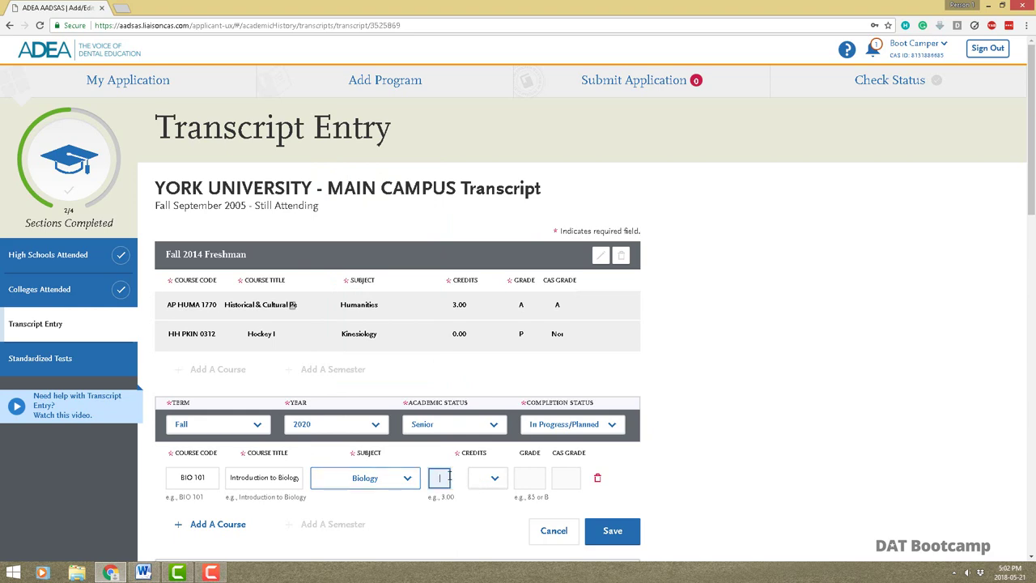
{"action": "type", "text": "3"}
{"action": "left_click", "coordinate": [489, 478]}
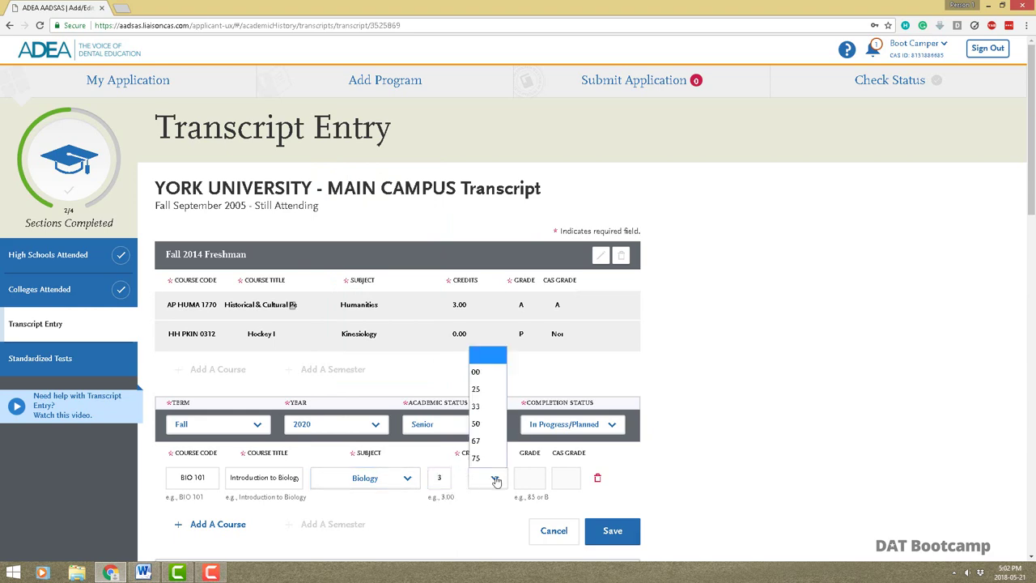
{"action": "left_click", "coordinate": [487, 374]}
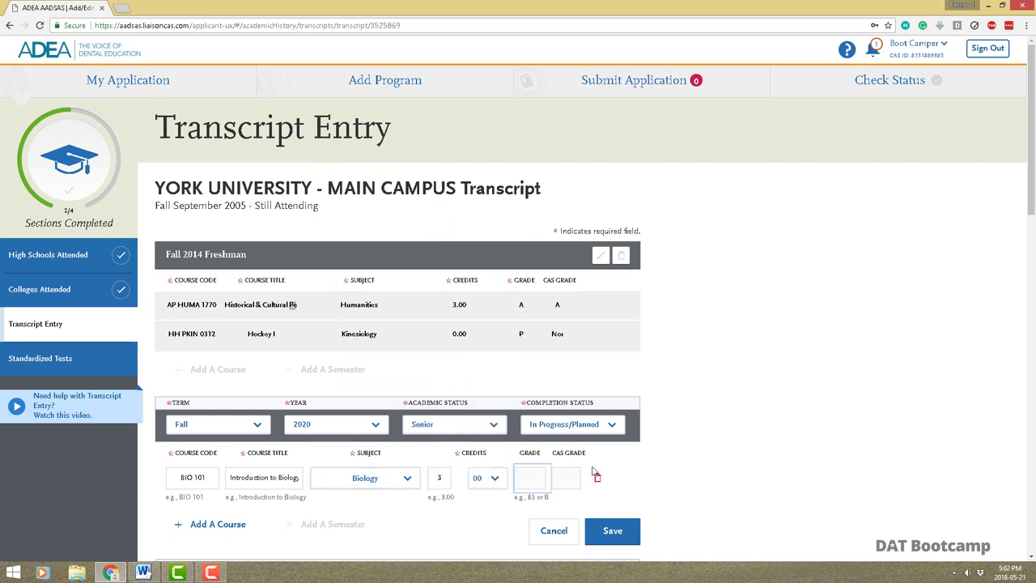
{"action": "key", "text": "Tab"}
{"action": "left_click", "coordinate": [531, 483]}
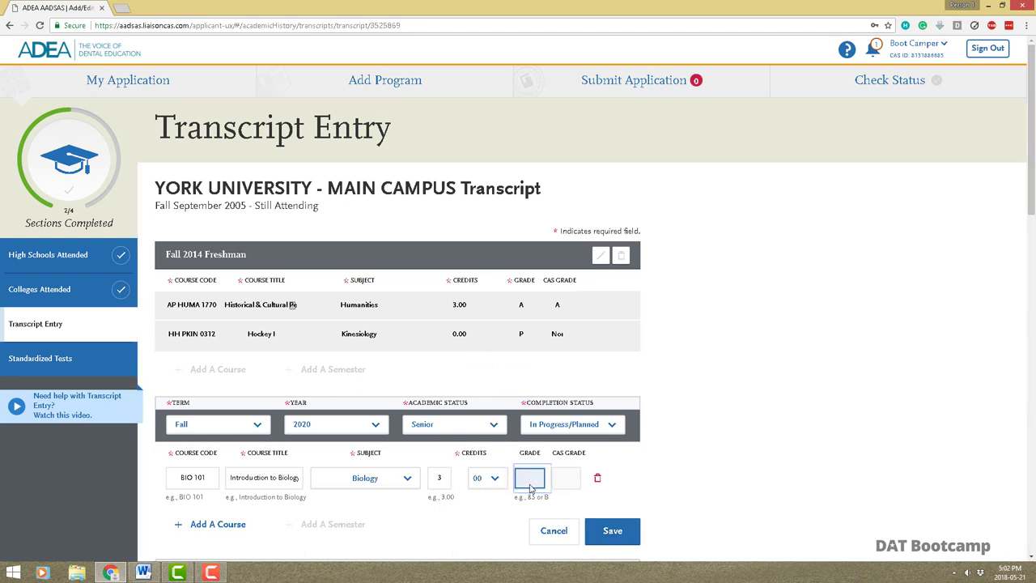
{"action": "left_click", "coordinate": [560, 478]}
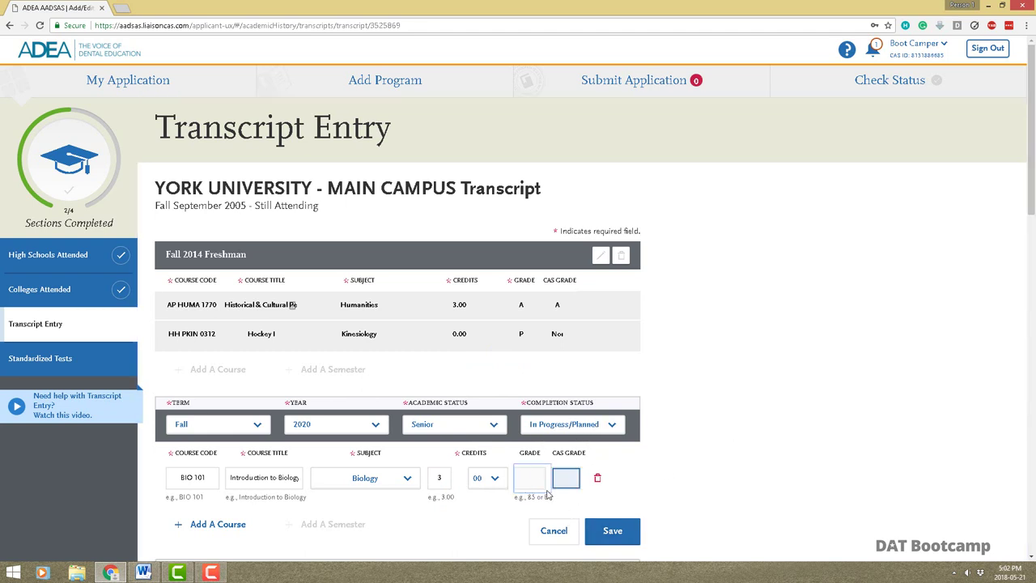
{"action": "left_click", "coordinate": [548, 496]}
{"action": "left_click", "coordinate": [627, 530]}
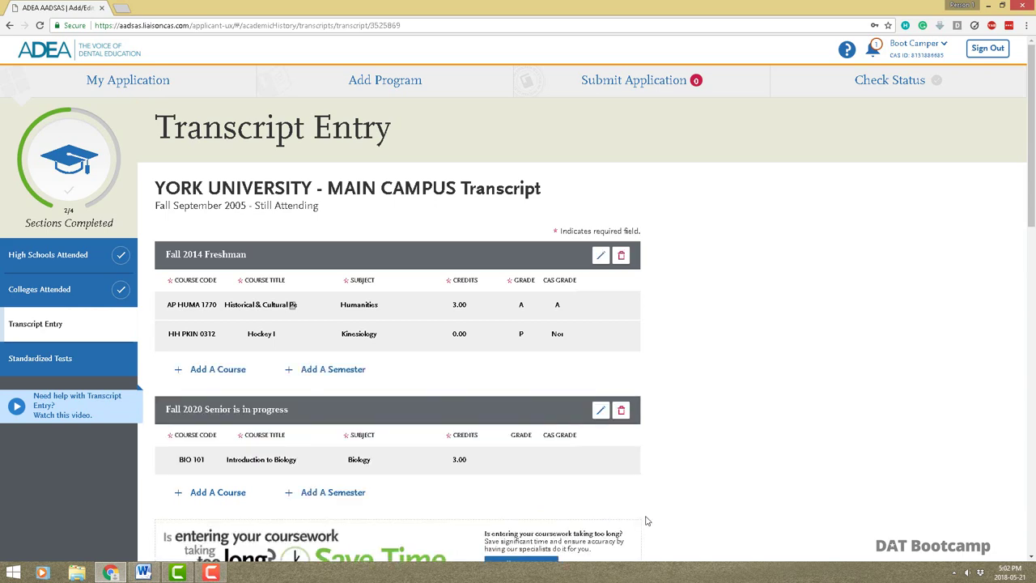
{"action": "scroll", "coordinate": [690, 421], "scroll_direction": "down", "scroll_amount": 4}
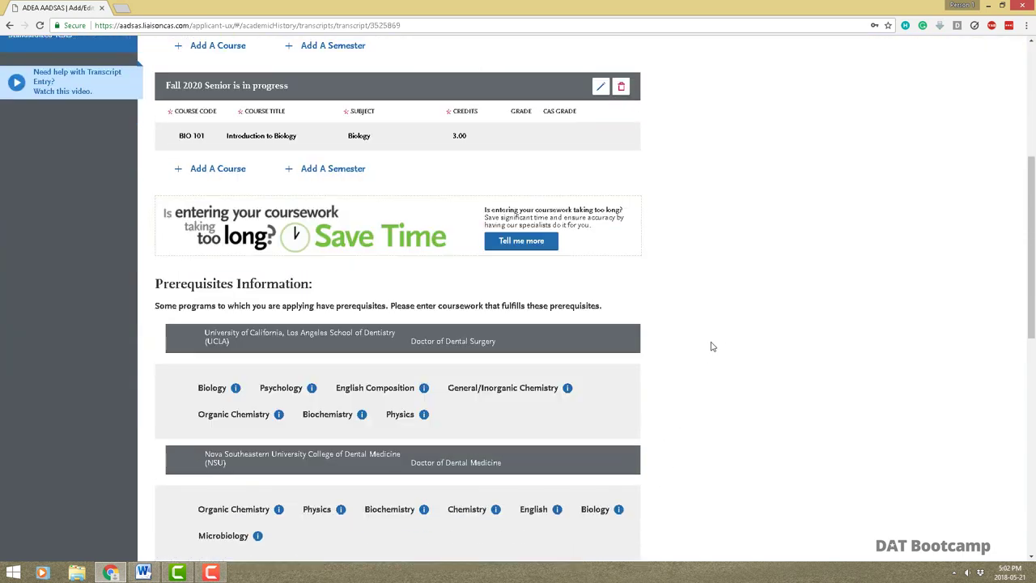
{"action": "scroll", "coordinate": [712, 345], "scroll_direction": "down", "scroll_amount": 2}
{"action": "scroll", "coordinate": [677, 235], "scroll_direction": "down", "scroll_amount": 1}
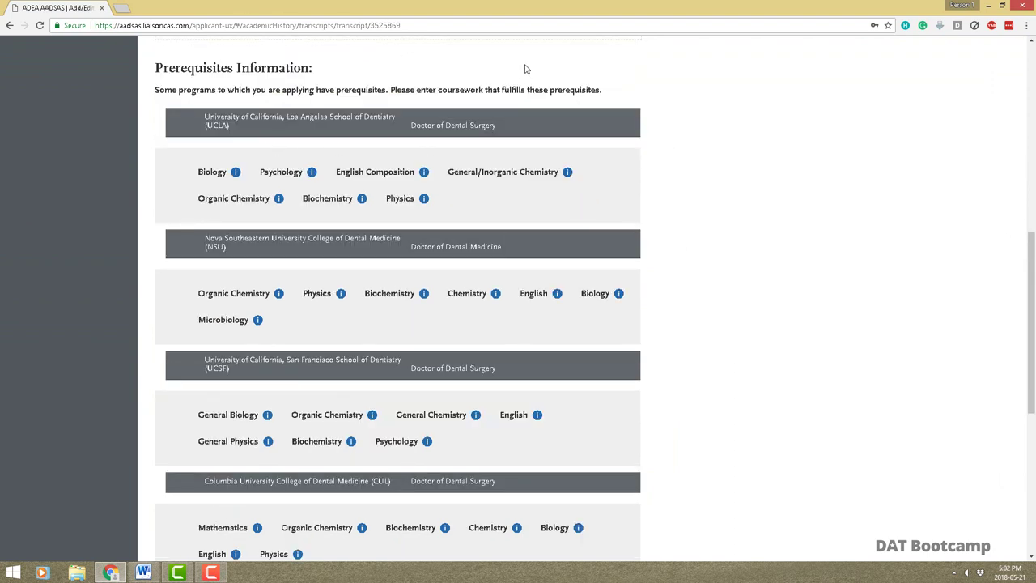
{"action": "scroll", "coordinate": [361, 373], "scroll_direction": "down", "scroll_amount": 1}
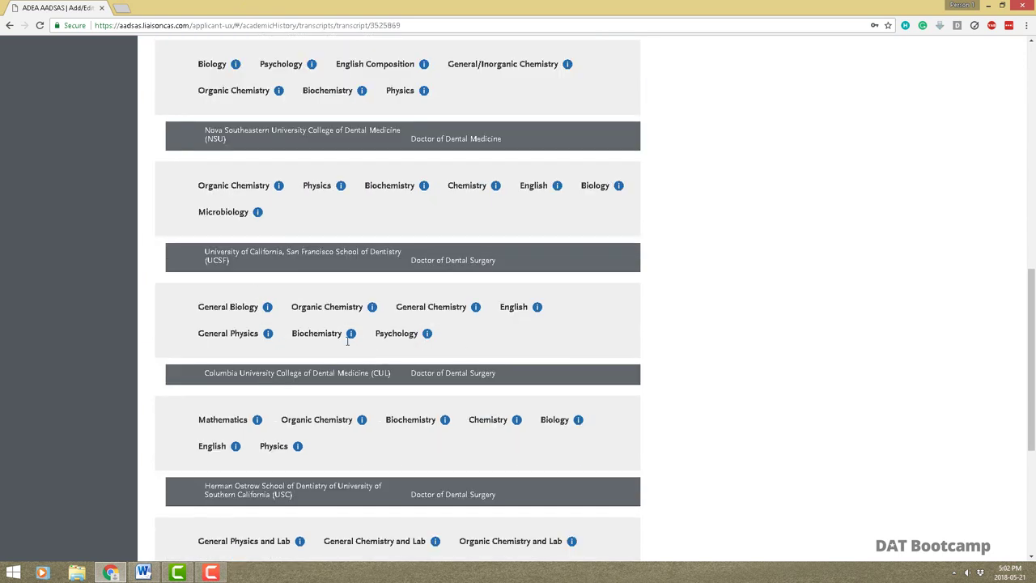
{"action": "mouse_move", "coordinate": [428, 341]}
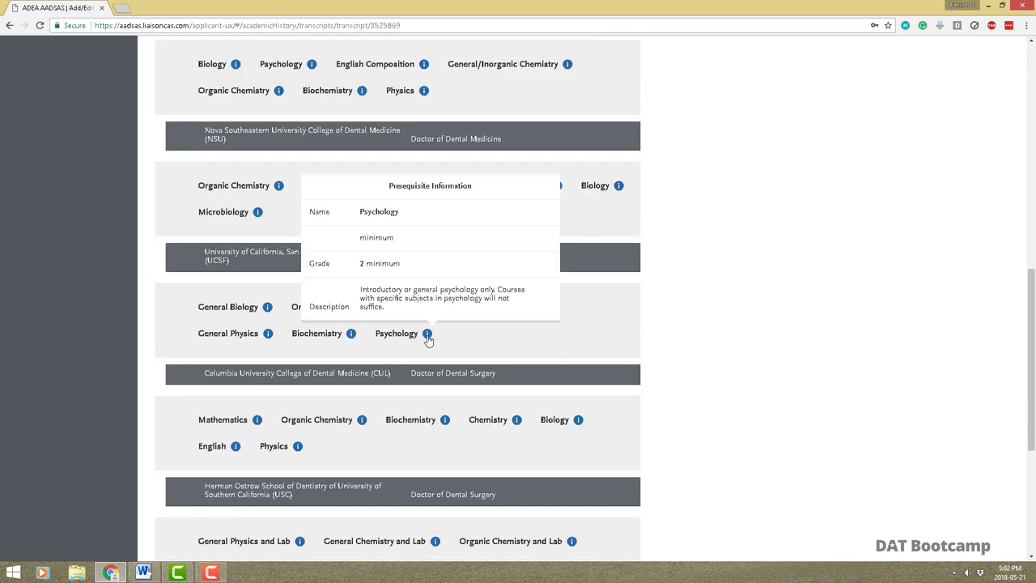
{"action": "mouse_move", "coordinate": [443, 421]}
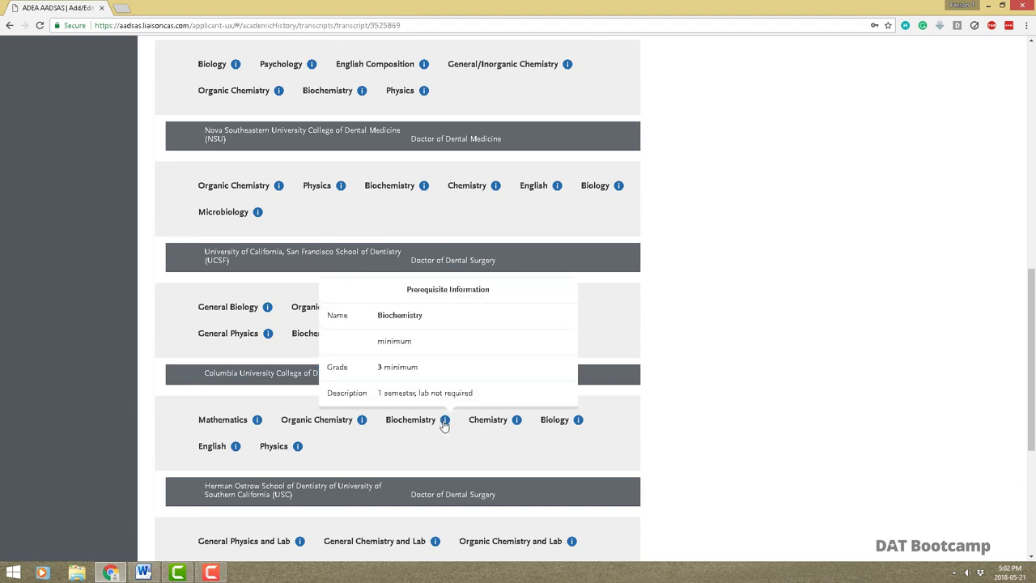
{"action": "scroll", "coordinate": [502, 343], "scroll_direction": "down", "scroll_amount": 2}
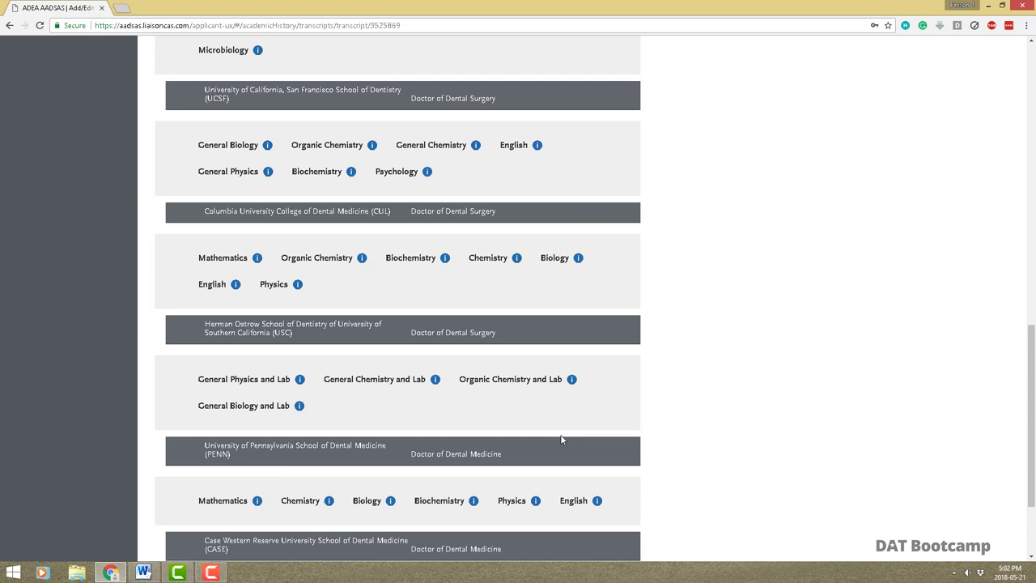
{"action": "scroll", "coordinate": [579, 504], "scroll_direction": "down", "scroll_amount": 1}
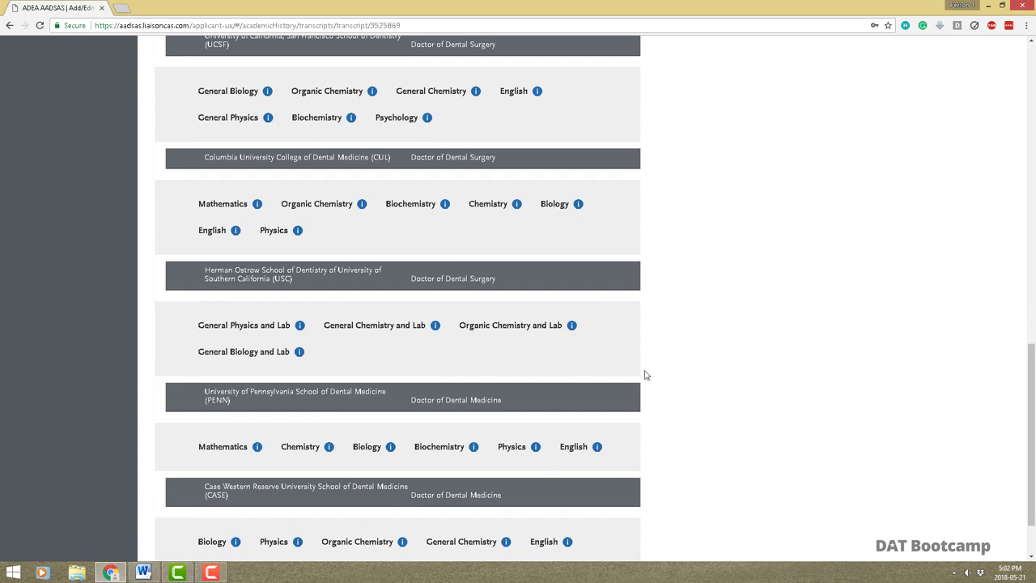
{"action": "scroll", "coordinate": [594, 395], "scroll_direction": "up", "scroll_amount": 2}
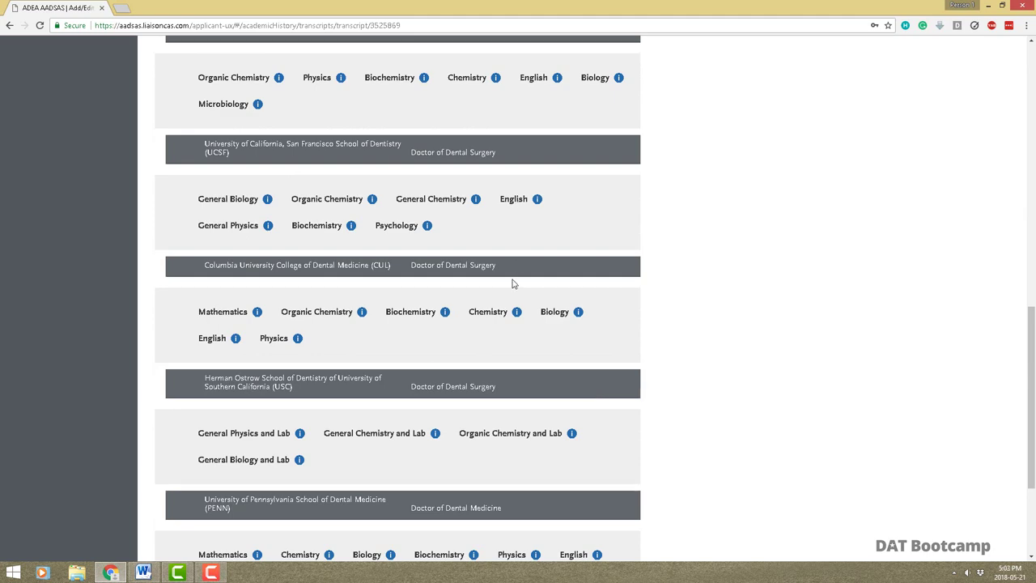
{"action": "scroll", "coordinate": [511, 284], "scroll_direction": "up", "scroll_amount": 12}
{"action": "scroll", "coordinate": [531, 283], "scroll_direction": "down", "scroll_amount": 6}
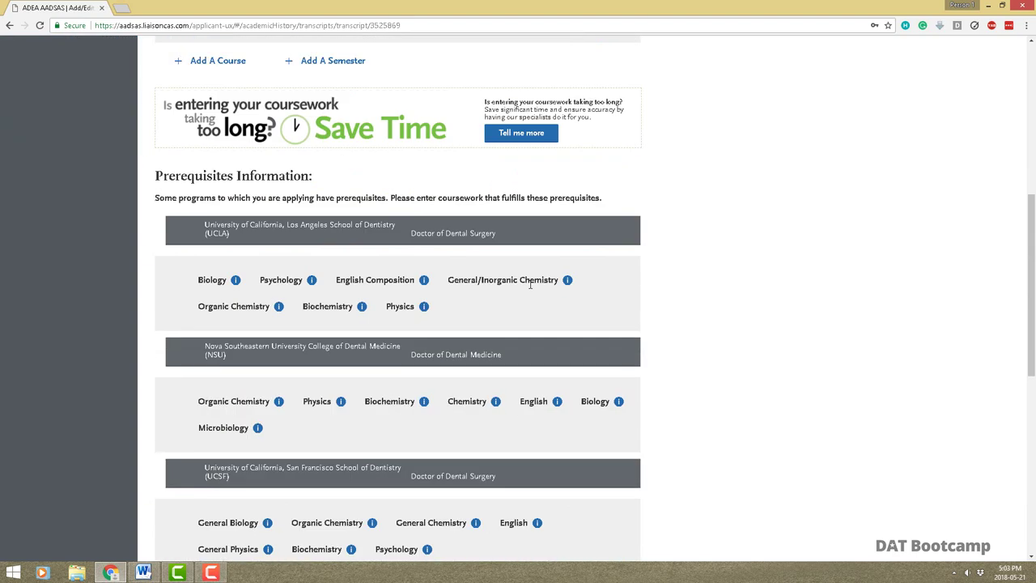
{"action": "scroll", "coordinate": [530, 285], "scroll_direction": "up", "scroll_amount": 8}
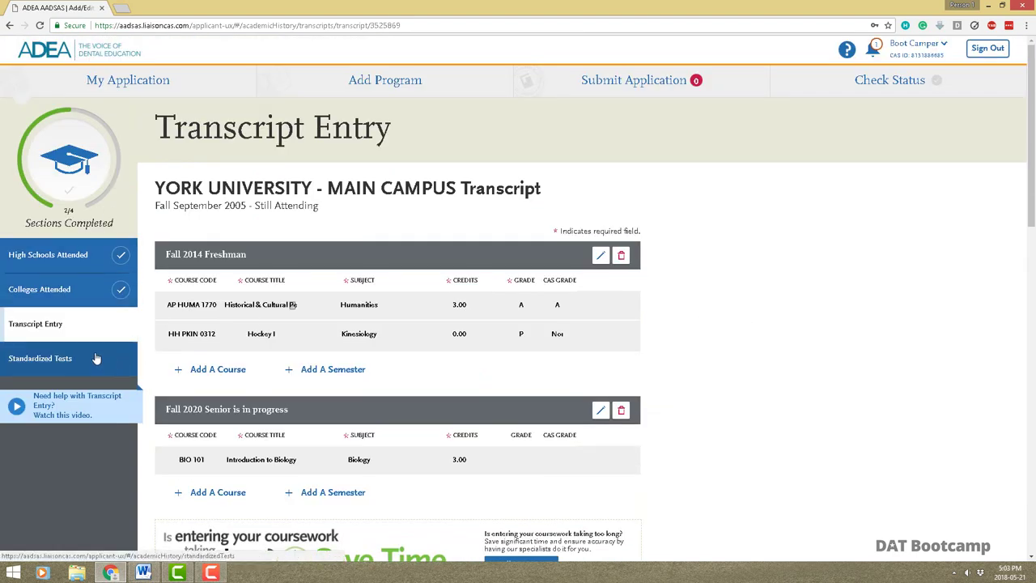
In Standardized Tests, opt out of adding tests, then choose to add a test after all.
{"action": "left_click", "coordinate": [95, 357]}
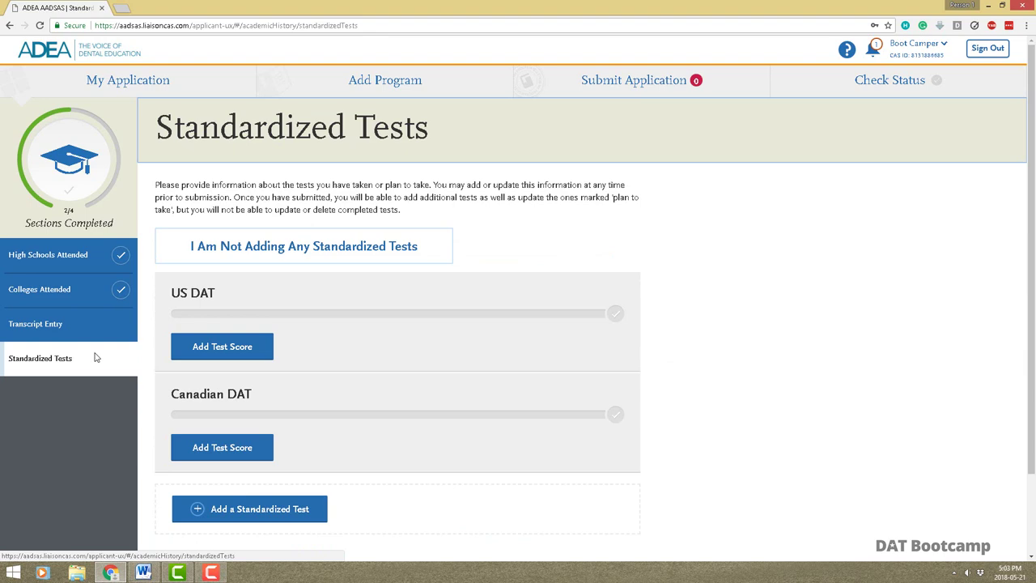
{"action": "scroll", "coordinate": [515, 324], "scroll_direction": "down", "scroll_amount": 2}
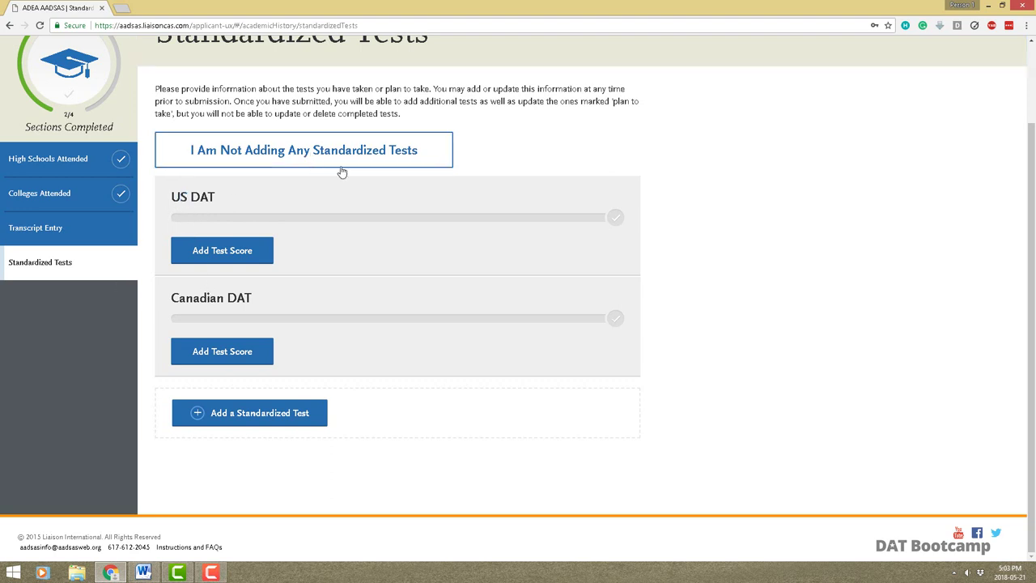
{"action": "left_click", "coordinate": [374, 152]}
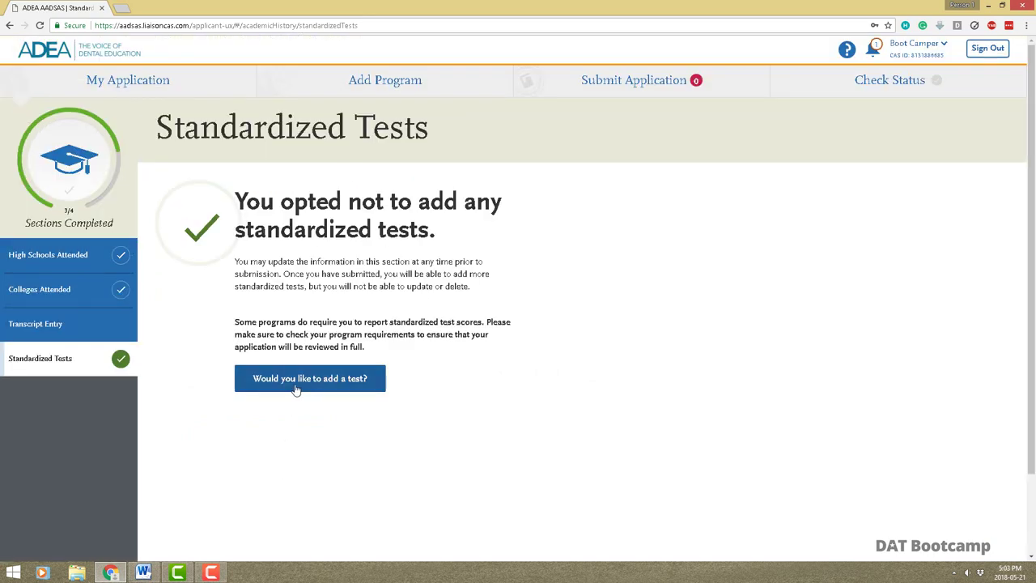
{"action": "left_click", "coordinate": [296, 390]}
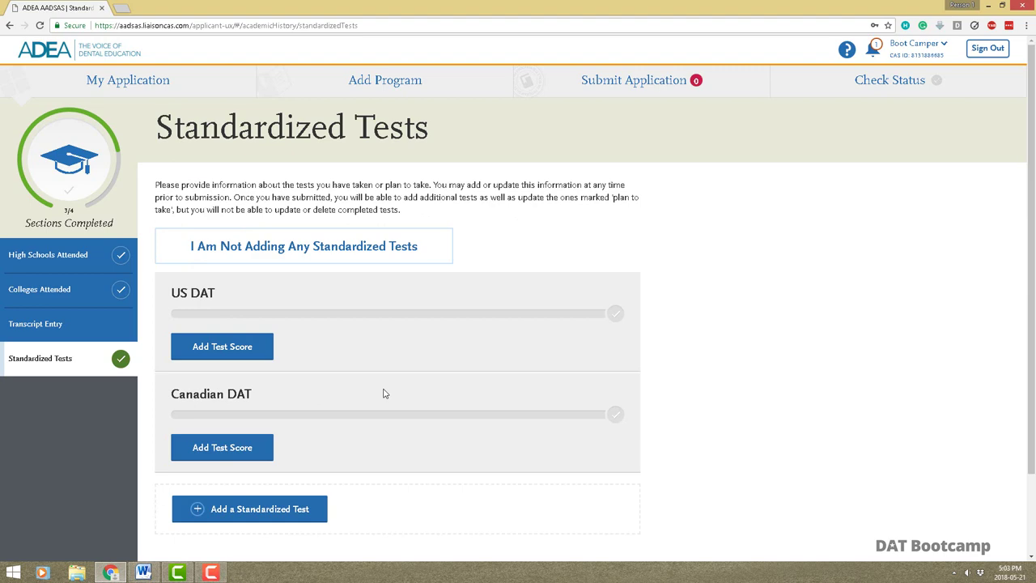
{"action": "scroll", "coordinate": [386, 394], "scroll_direction": "down", "scroll_amount": 2}
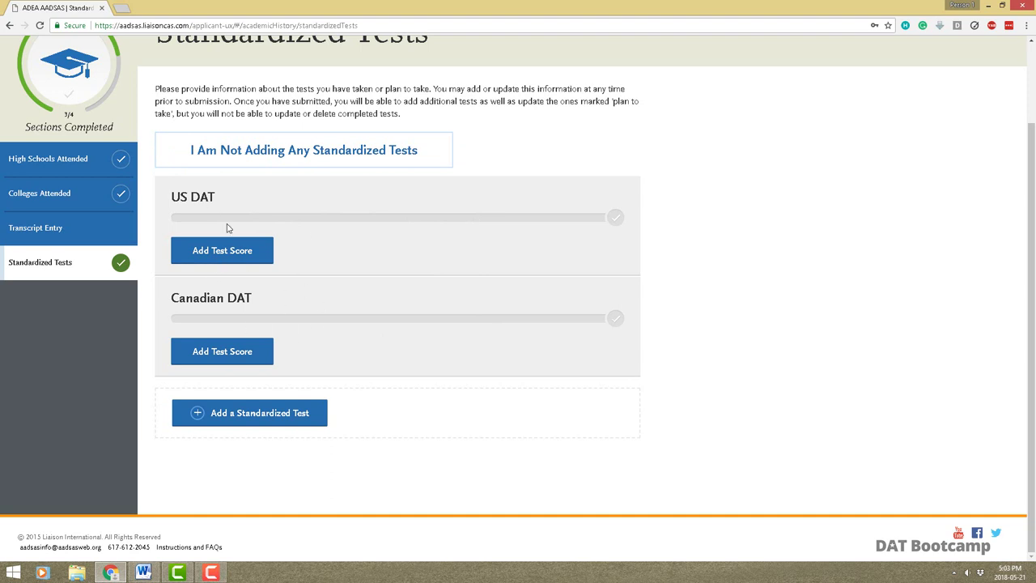
Save a US DAT entry as not yet taken, planned for 08/01/2018, with the DENTPIN entered.
{"action": "left_click", "coordinate": [239, 251]}
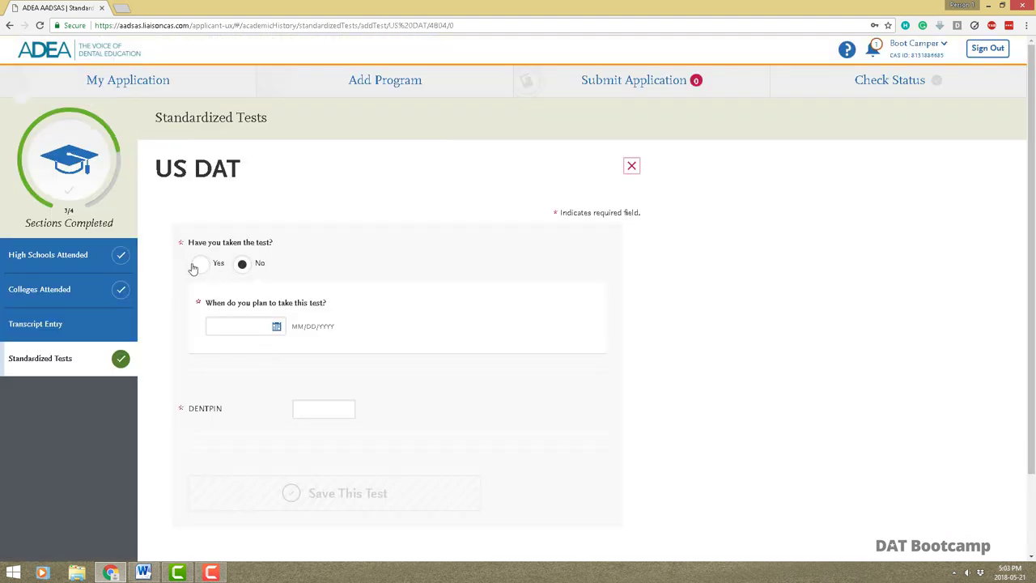
{"action": "left_click", "coordinate": [197, 266]}
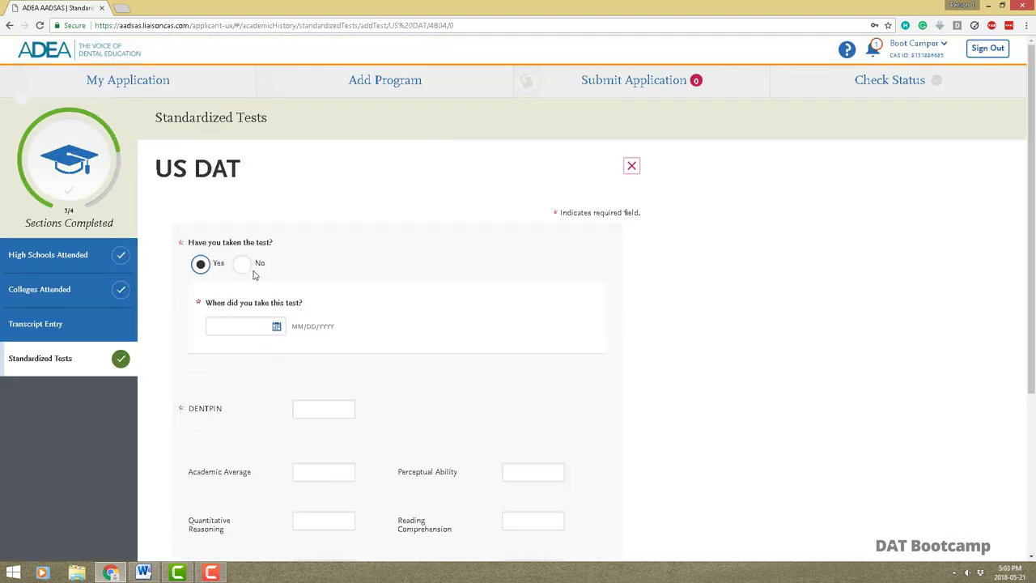
{"action": "left_click", "coordinate": [247, 267]}
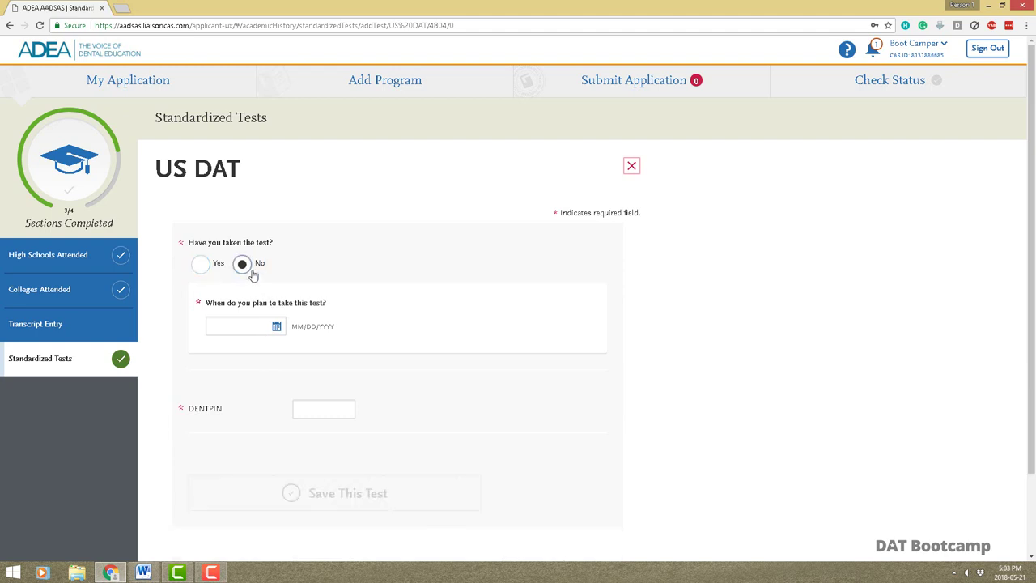
{"action": "left_click", "coordinate": [277, 327]}
{"action": "left_click", "coordinate": [334, 347]}
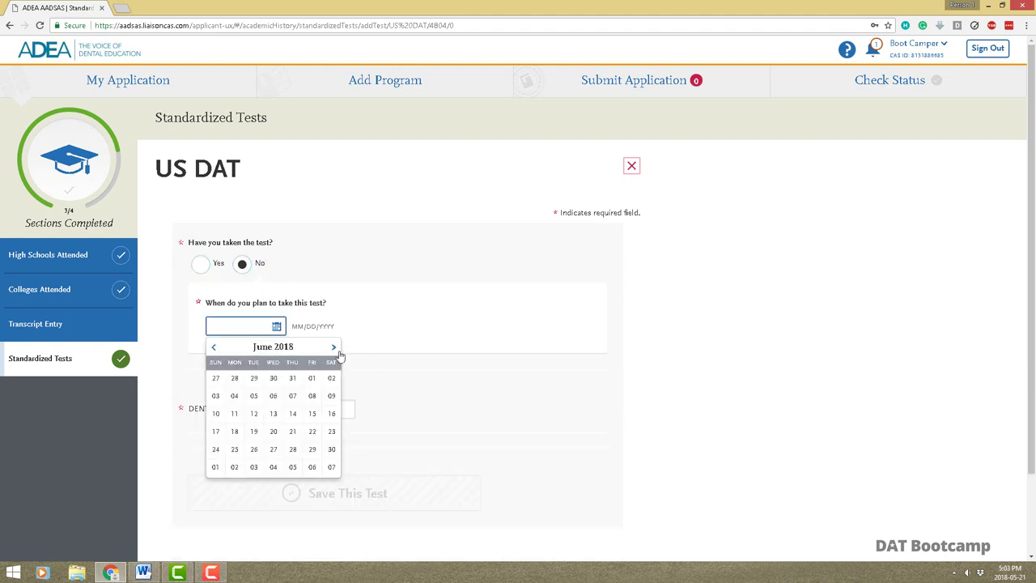
{"action": "left_click", "coordinate": [334, 347]}
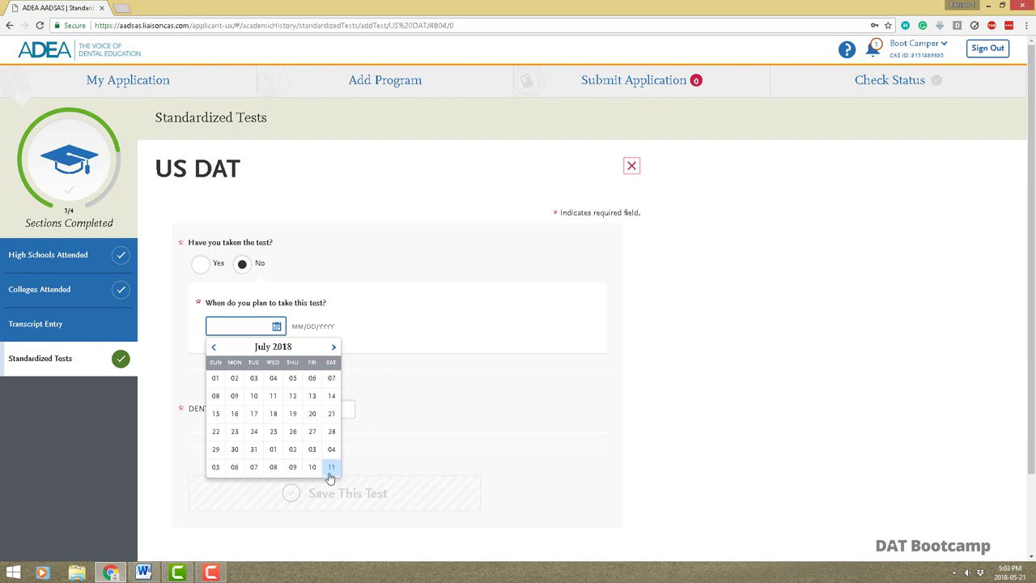
{"action": "left_click", "coordinate": [274, 450]}
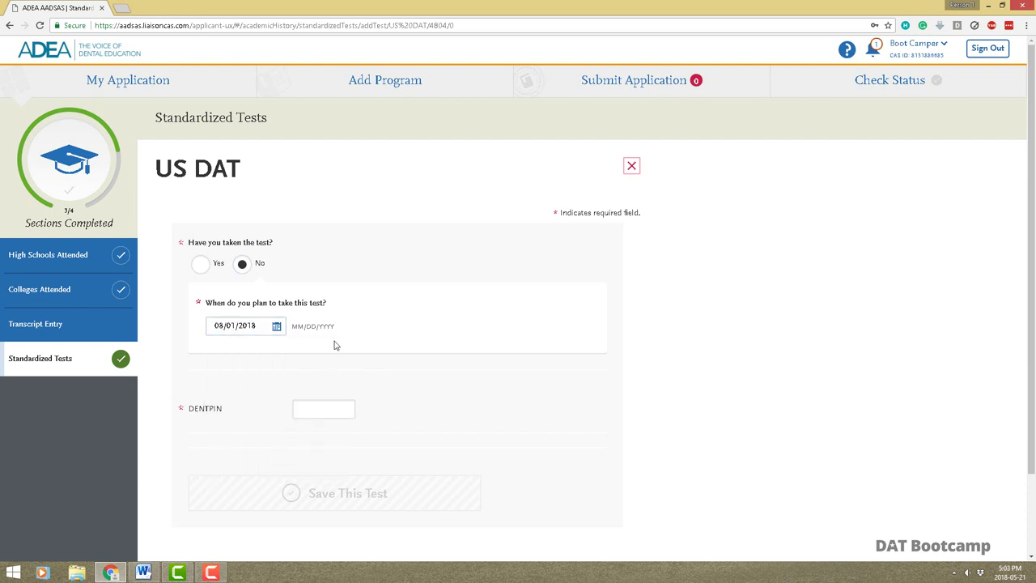
{"action": "left_click", "coordinate": [341, 403]}
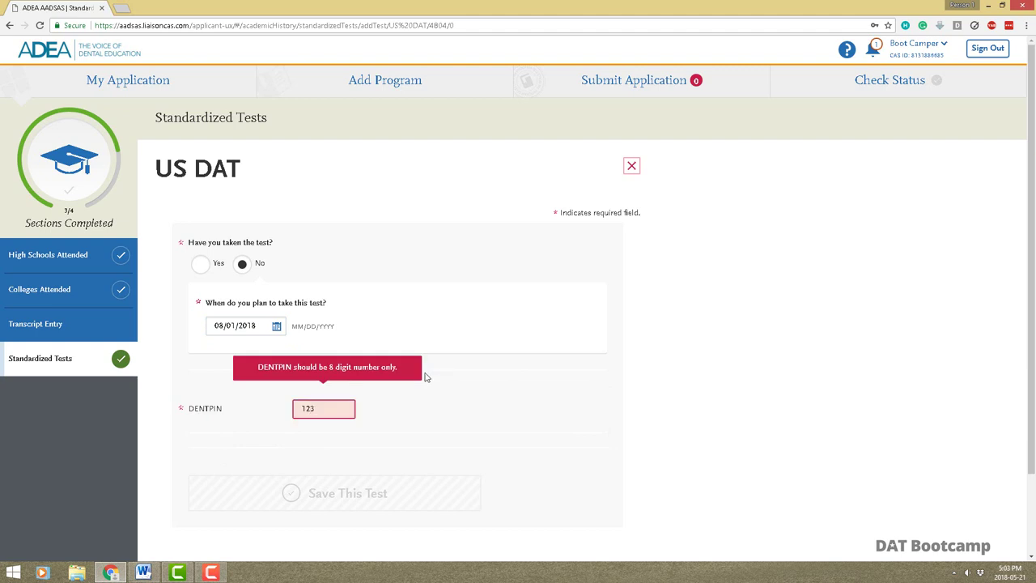
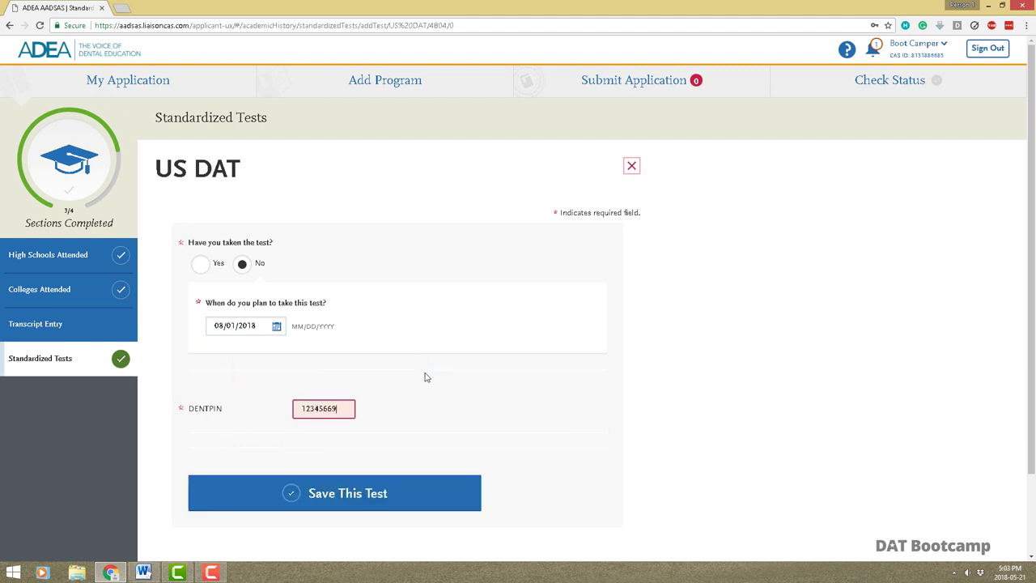
{"action": "left_click", "coordinate": [339, 493]}
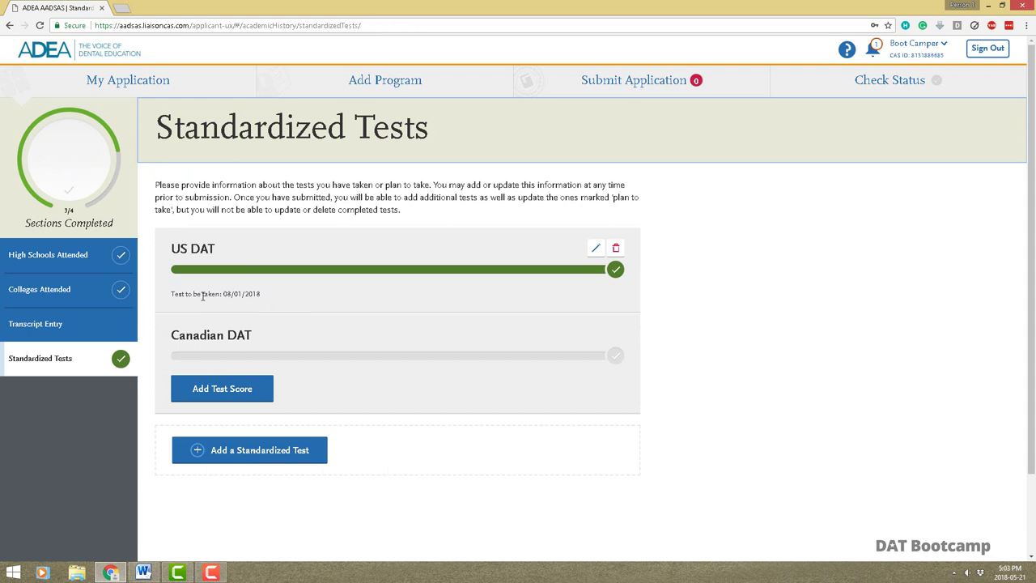
Change the US DAT planned date to 07/01/2018 and save it.
{"action": "left_click_drag", "start_coordinate": [262, 295], "coordinate": [227, 297]}
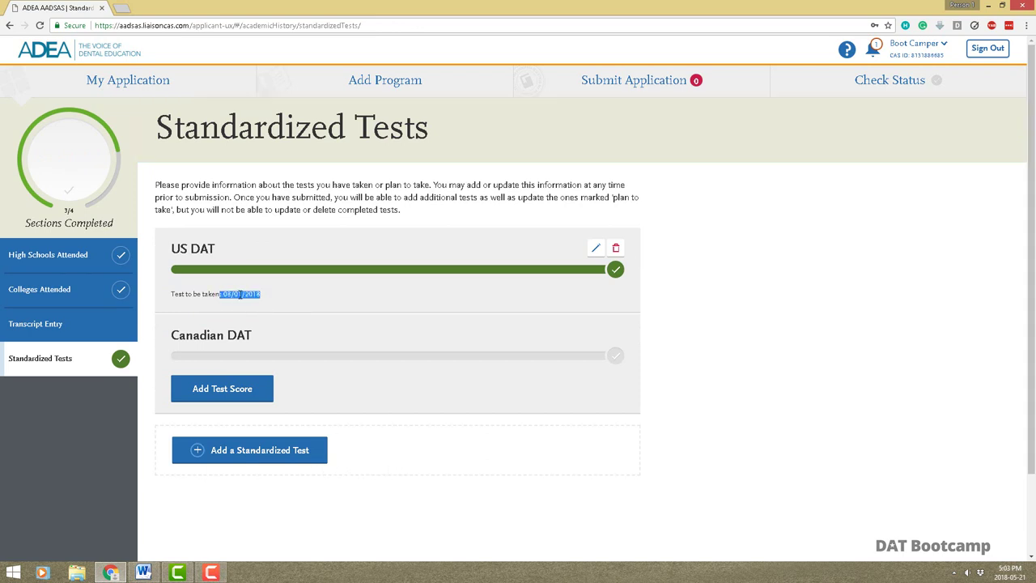
{"action": "left_click", "coordinate": [276, 304]}
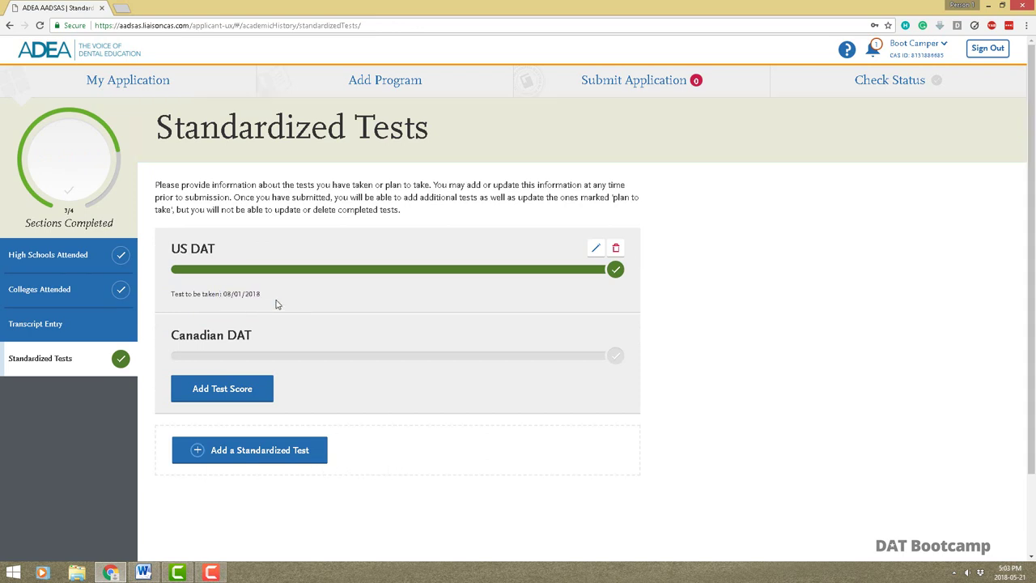
{"action": "left_click", "coordinate": [597, 248]}
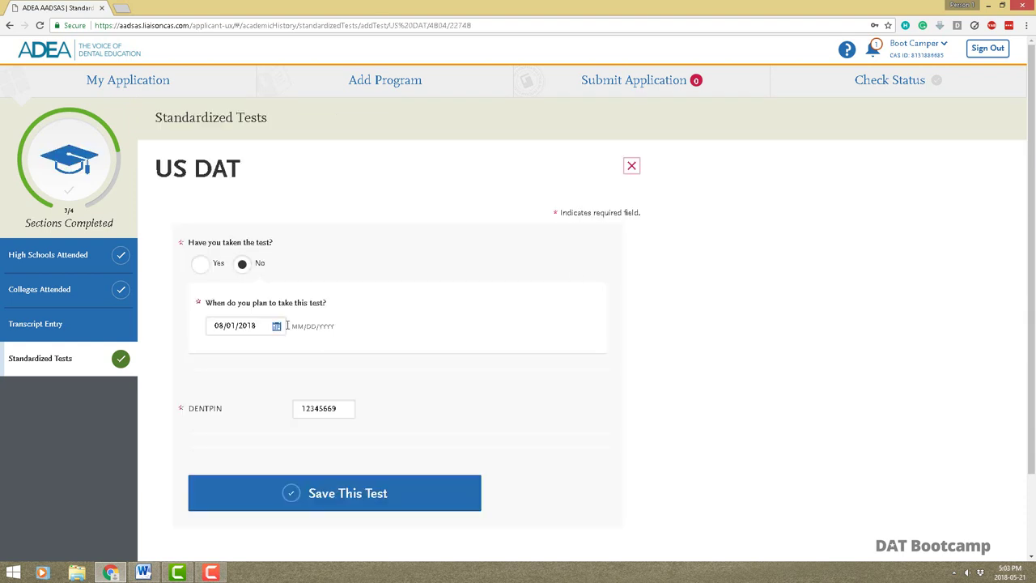
{"action": "left_click", "coordinate": [277, 328]}
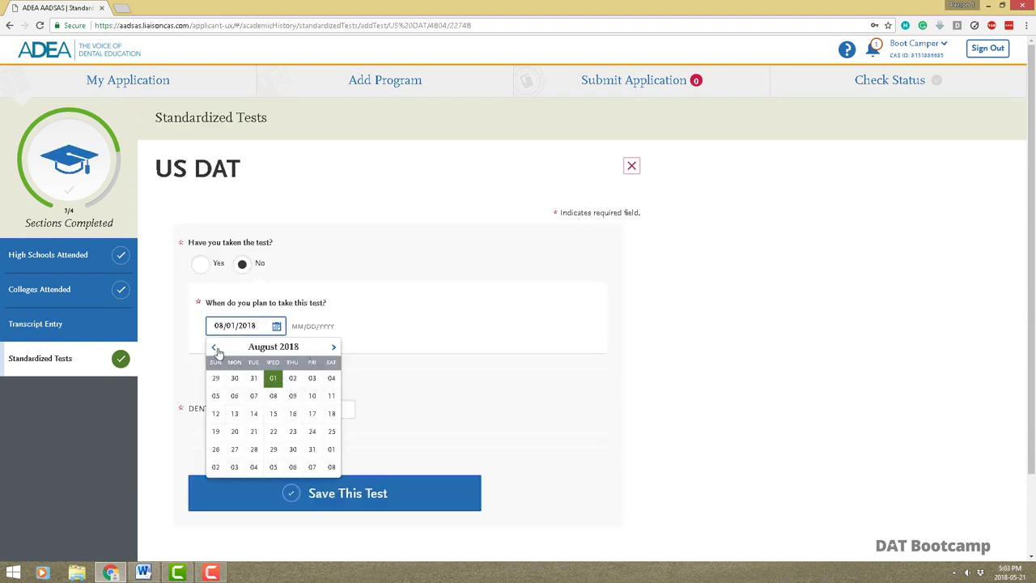
{"action": "left_click", "coordinate": [215, 348]}
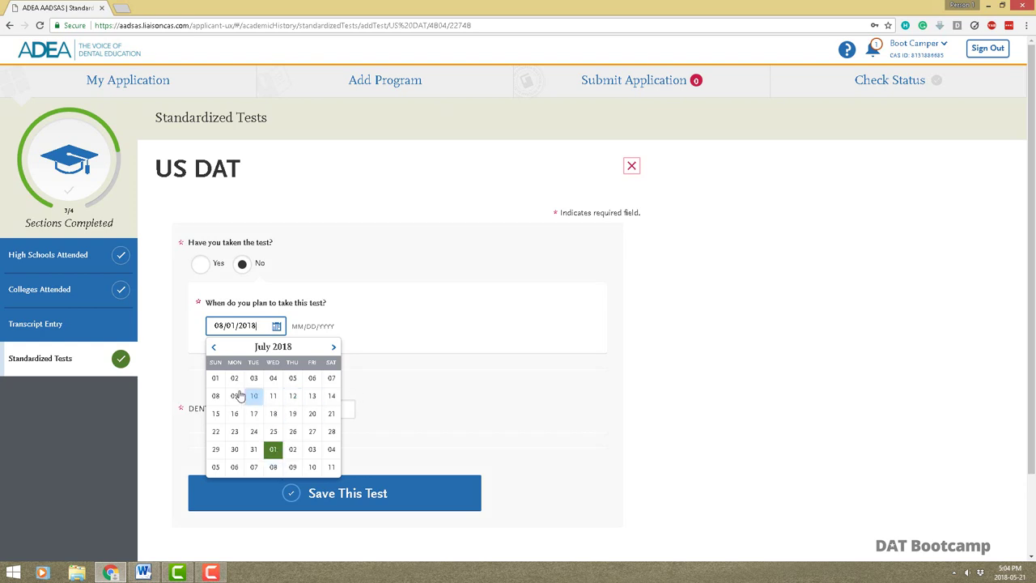
{"action": "left_click", "coordinate": [215, 378]}
{"action": "left_click", "coordinate": [365, 502]}
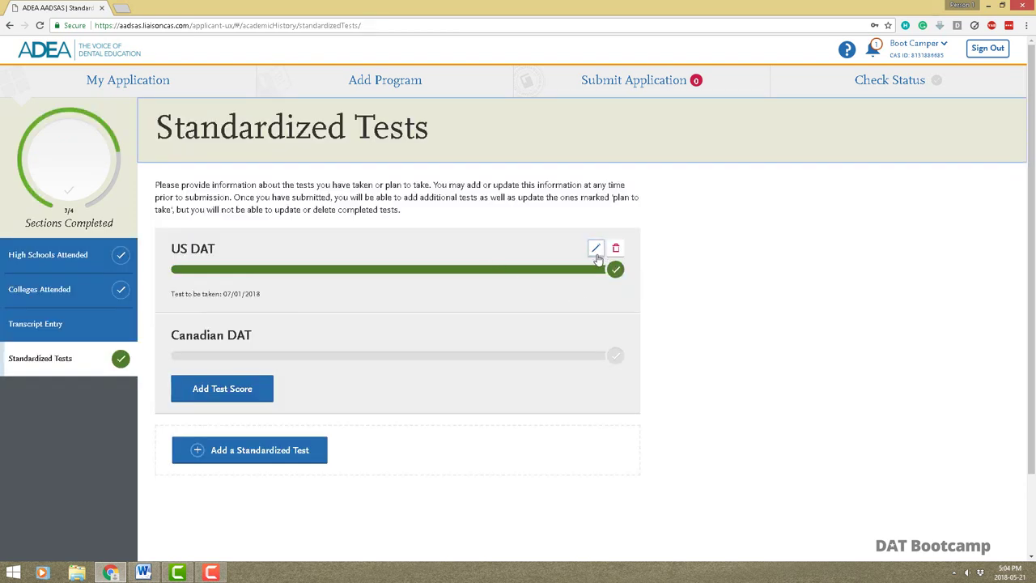
Mark the US DAT as already taken on 04/01/2018.
{"action": "left_click", "coordinate": [595, 248]}
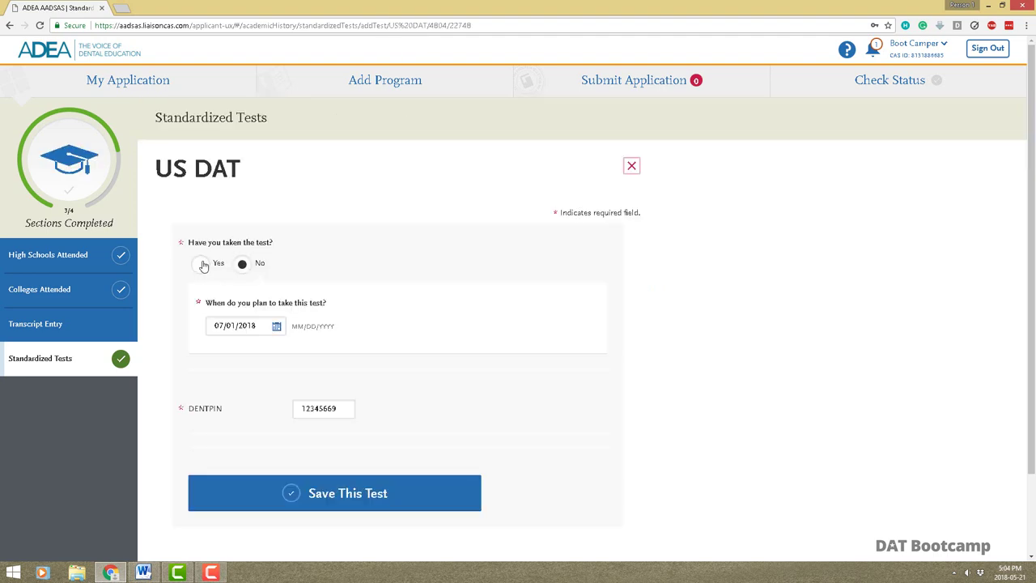
{"action": "left_click", "coordinate": [200, 263]}
{"action": "scroll", "coordinate": [360, 415], "scroll_direction": "down", "scroll_amount": 1}
{"action": "left_click", "coordinate": [276, 272]}
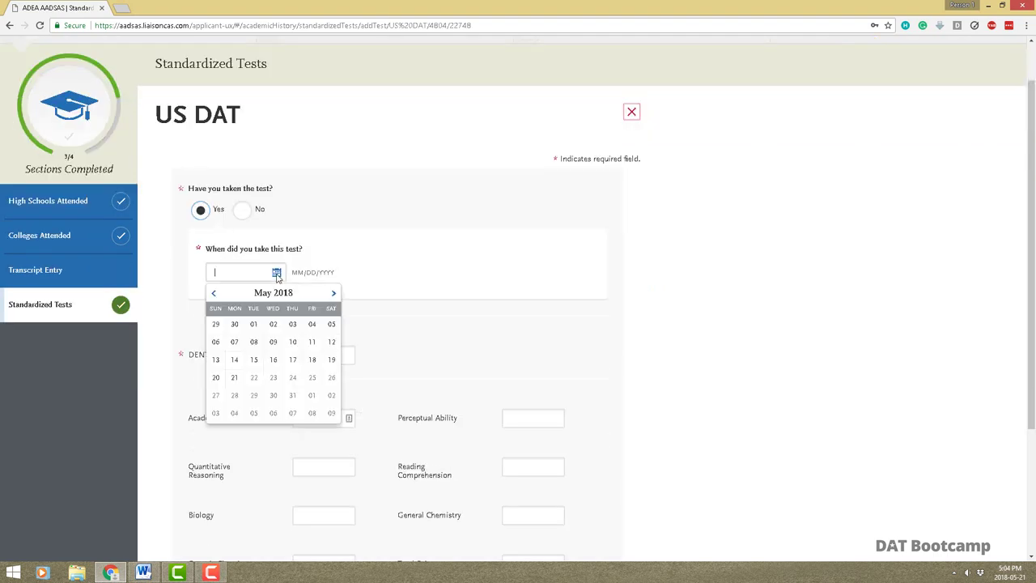
{"action": "left_click", "coordinate": [214, 293]}
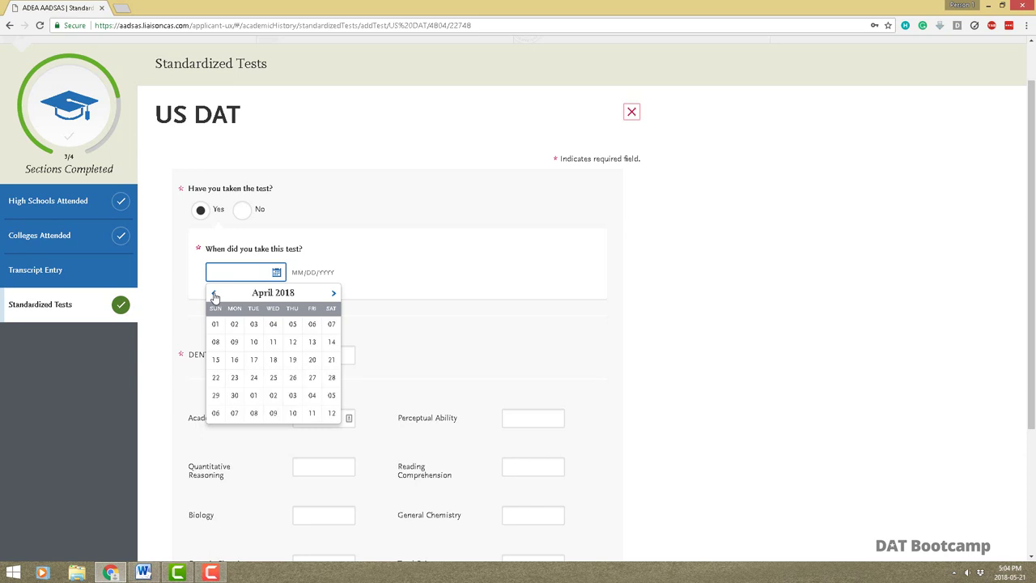
{"action": "left_click", "coordinate": [216, 325]}
Enter 25 for all eight US DAT section scores and save the test.
{"action": "scroll", "coordinate": [449, 332], "scroll_direction": "down", "scroll_amount": 2}
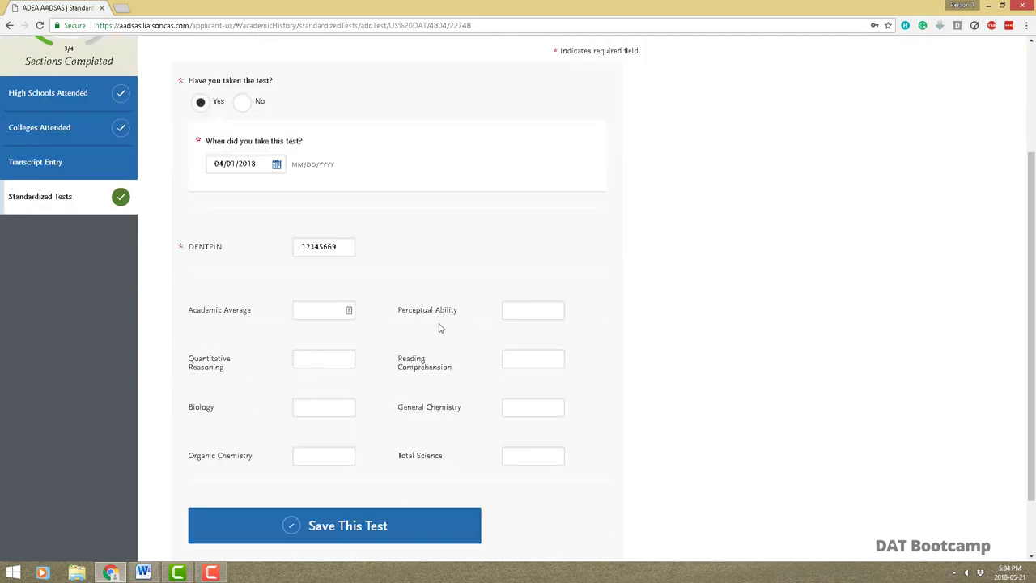
{"action": "left_click", "coordinate": [322, 315]}
{"action": "type", "text": "25"}
{"action": "key", "text": "Tab"}
{"action": "type", "text": "25"}
{"action": "key", "text": "Tab"}
{"action": "type", "text": "25"}
{"action": "key", "text": "Tab"}
{"action": "type", "text": "25"}
{"action": "key", "text": "Tab"}
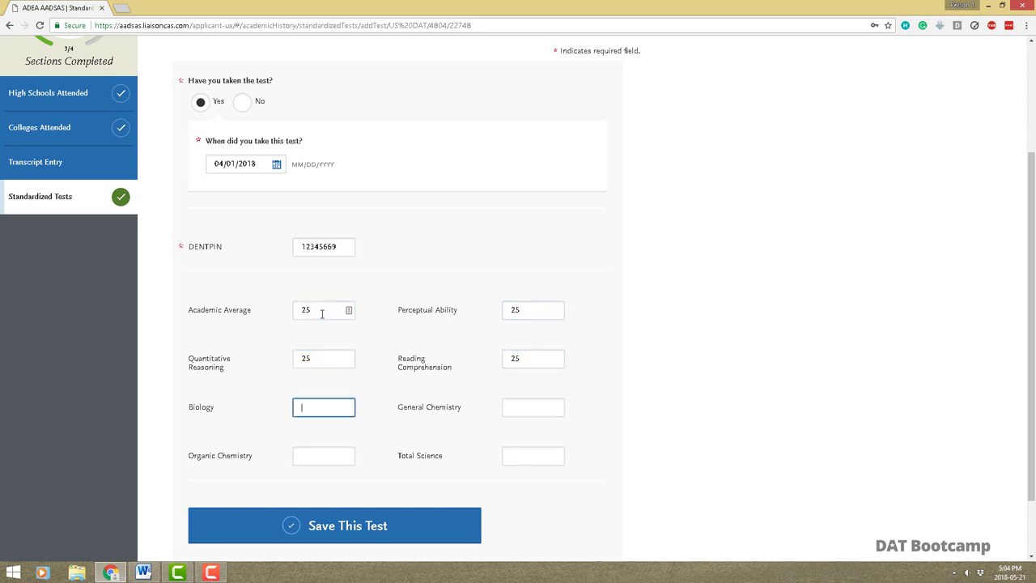
{"action": "type", "text": "25"}
{"action": "key", "text": "Tab"}
{"action": "type", "text": "25"}
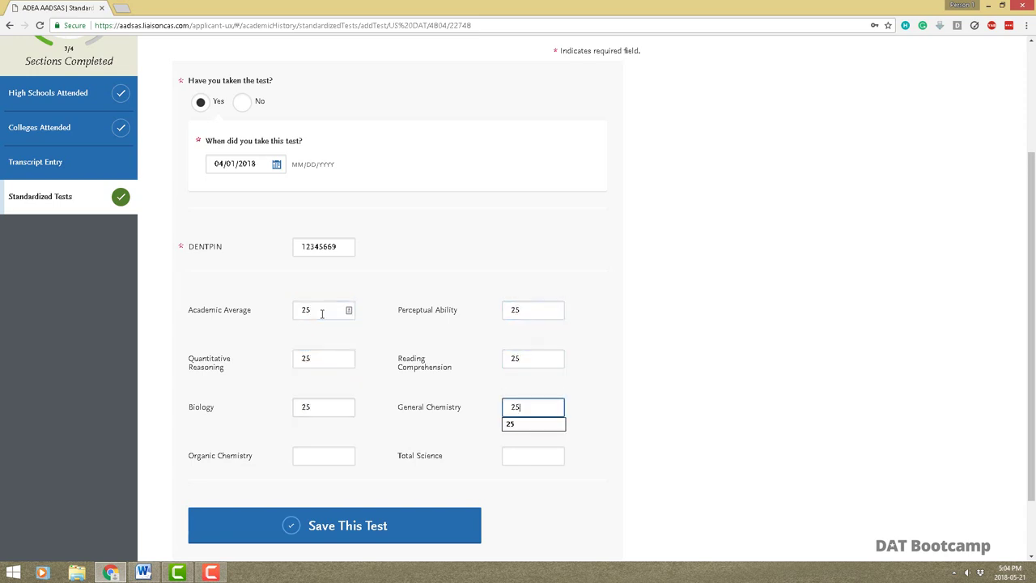
{"action": "key", "text": "Tab"}
{"action": "type", "text": "25"}
{"action": "key", "text": "Tab"}
{"action": "type", "text": "25"}
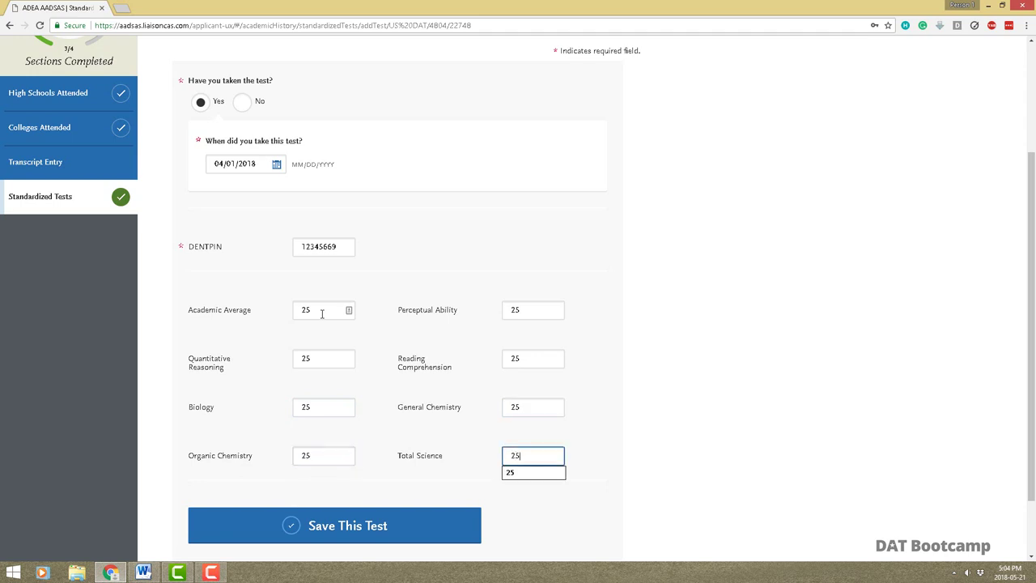
{"action": "left_click", "coordinate": [661, 394]}
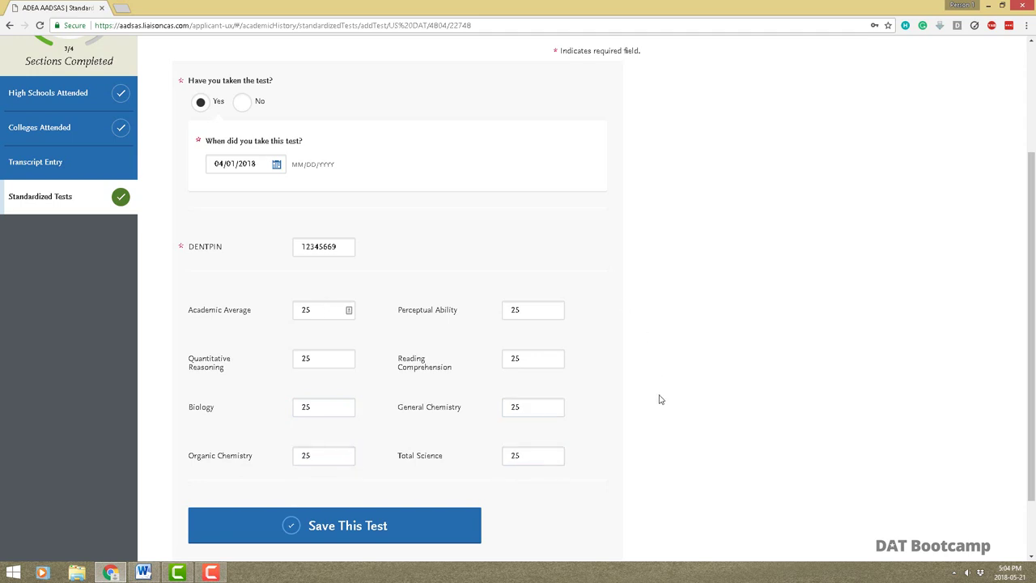
{"action": "left_click", "coordinate": [460, 522]}
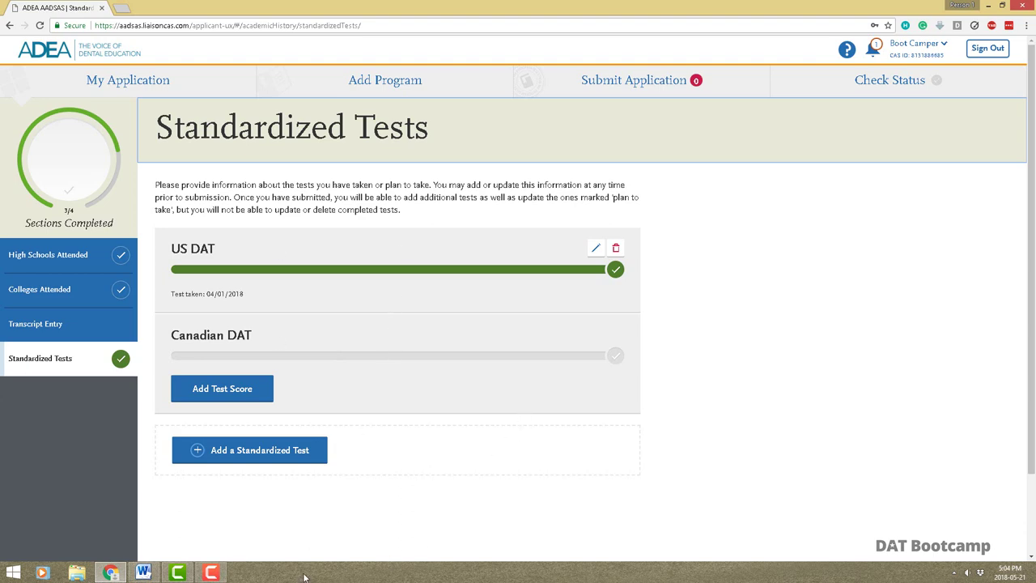
From the My Application dashboard, open Supporting Information's Evaluations page.
{"action": "left_click", "coordinate": [174, 83]}
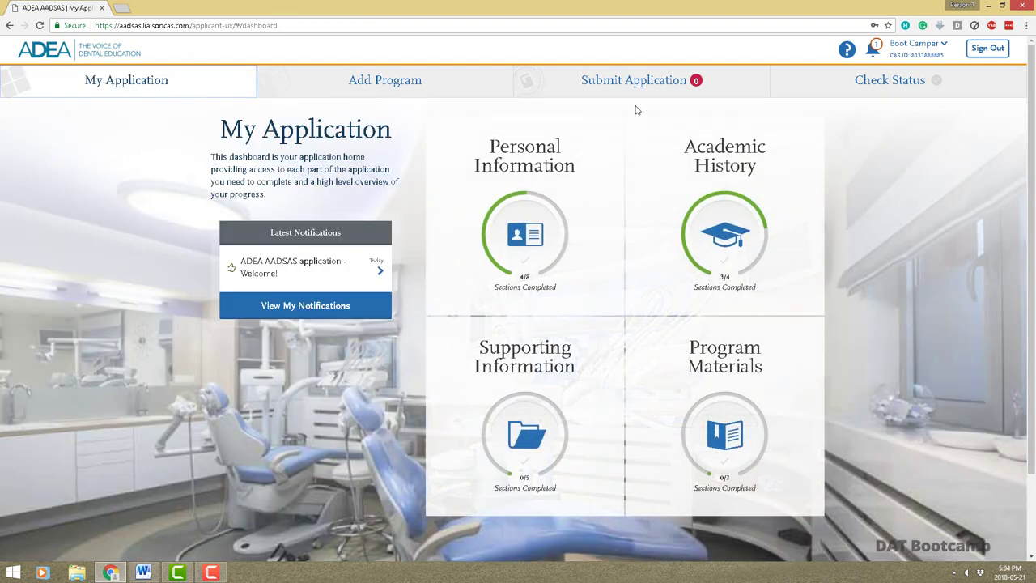
{"action": "left_click", "coordinate": [514, 364]}
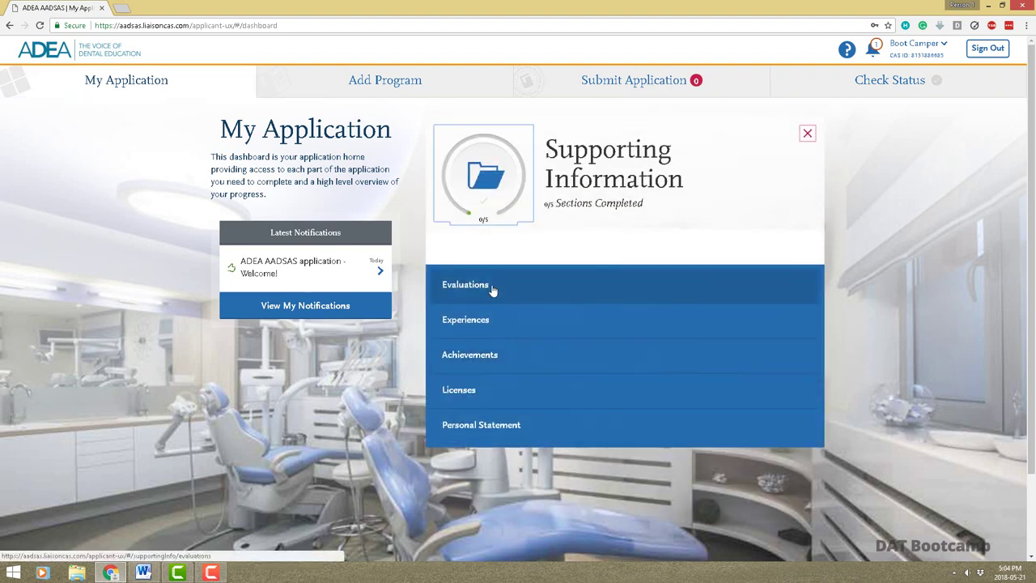
{"action": "left_click", "coordinate": [492, 288]}
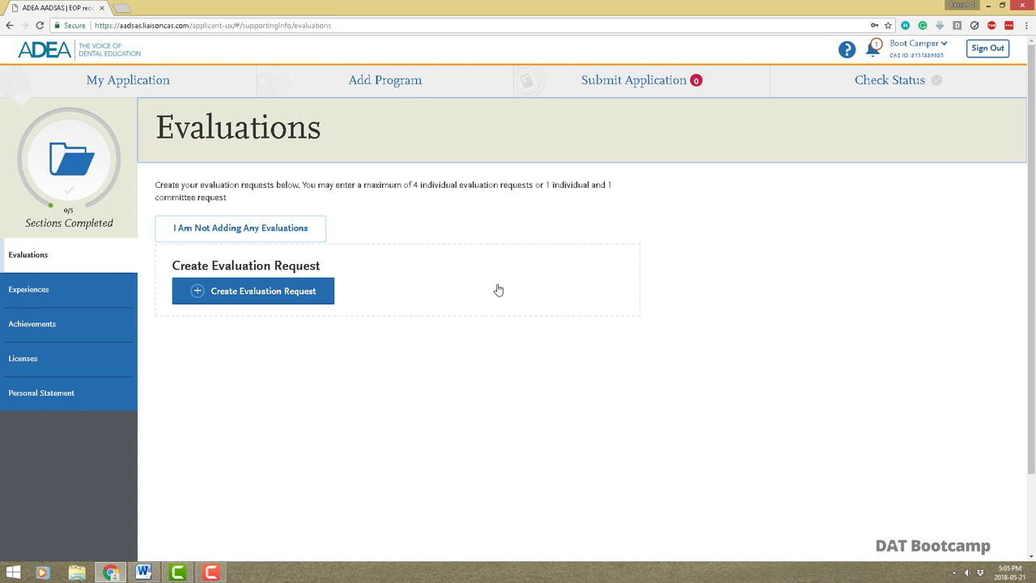
Start a new evaluation request and answer No to committee evaluation.
{"action": "left_click", "coordinate": [297, 311]}
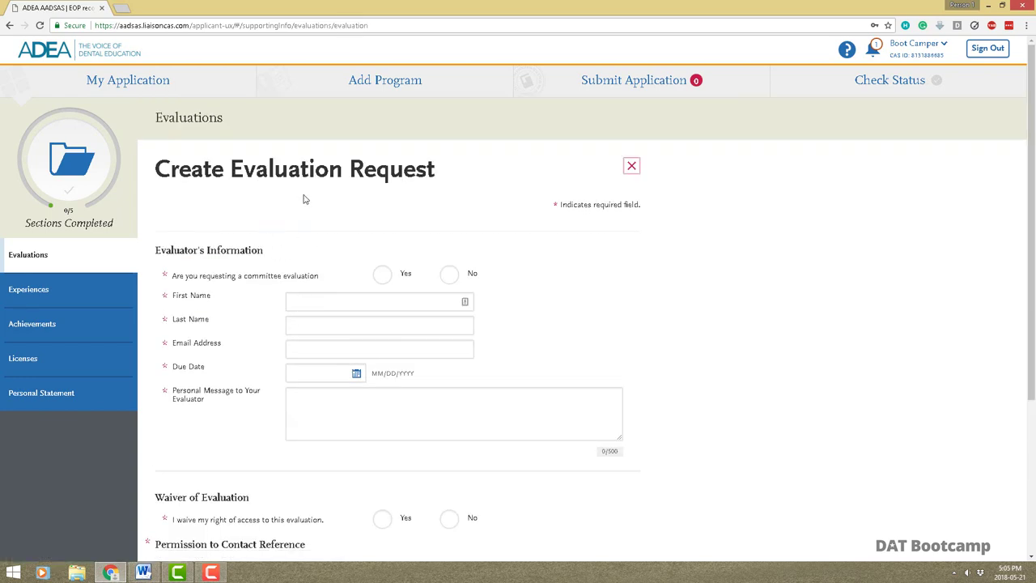
{"action": "scroll", "coordinate": [307, 200], "scroll_direction": "down", "scroll_amount": 1}
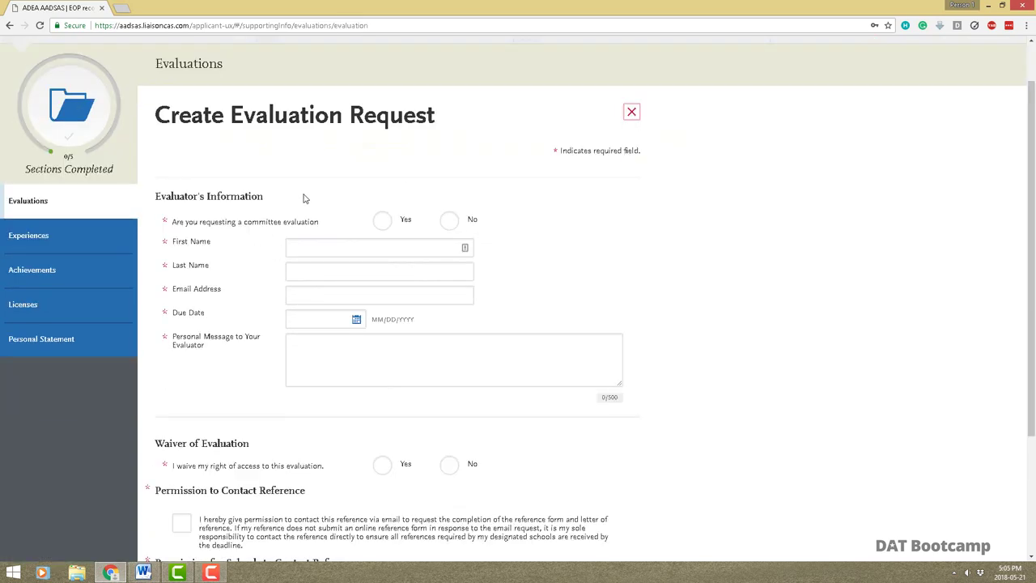
{"action": "left_click", "coordinate": [443, 225]}
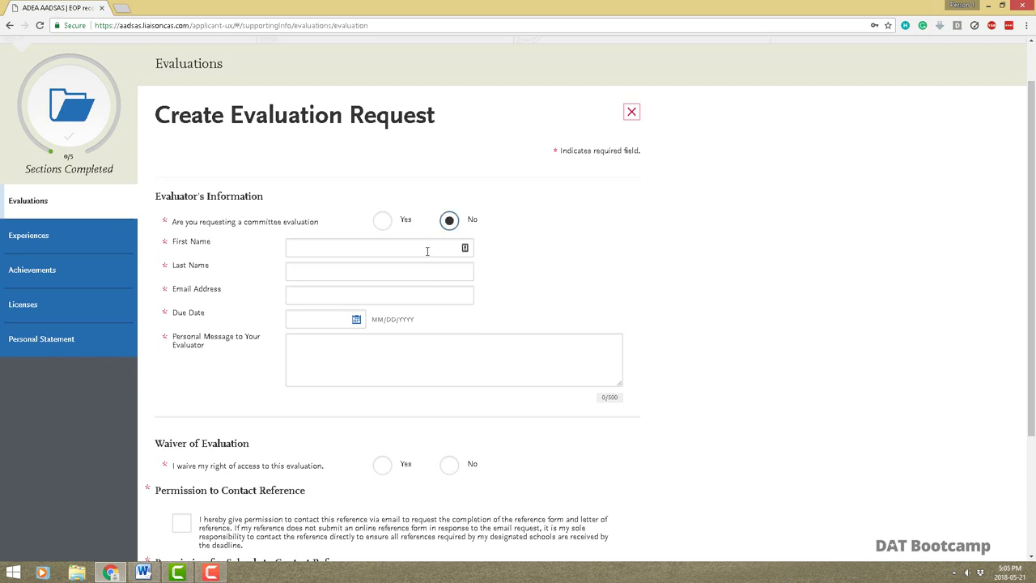
{"action": "left_click", "coordinate": [386, 248]}
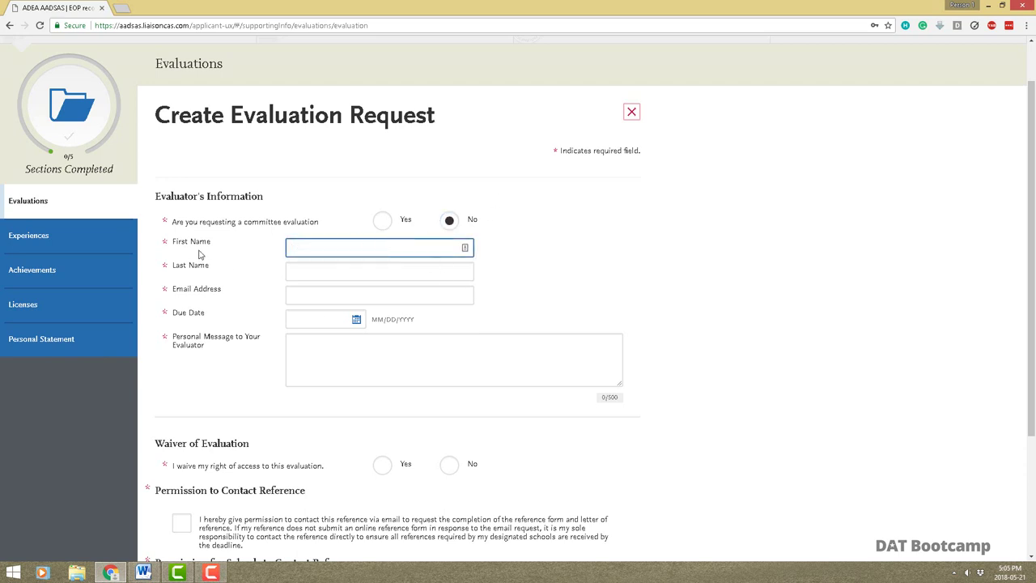
{"action": "left_click", "coordinate": [356, 320]}
{"action": "left_click", "coordinate": [356, 320]}
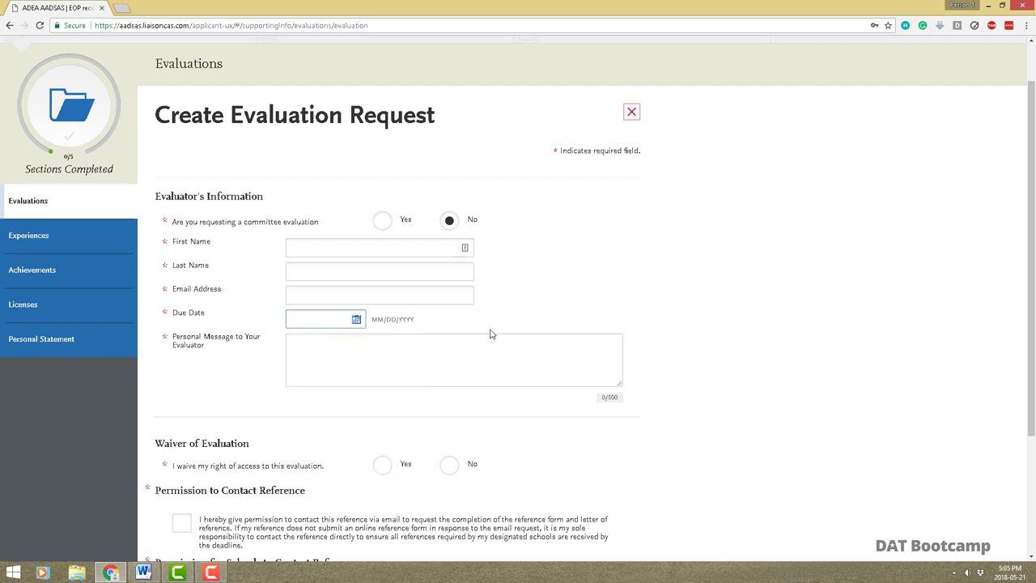
{"action": "left_click", "coordinate": [434, 363]}
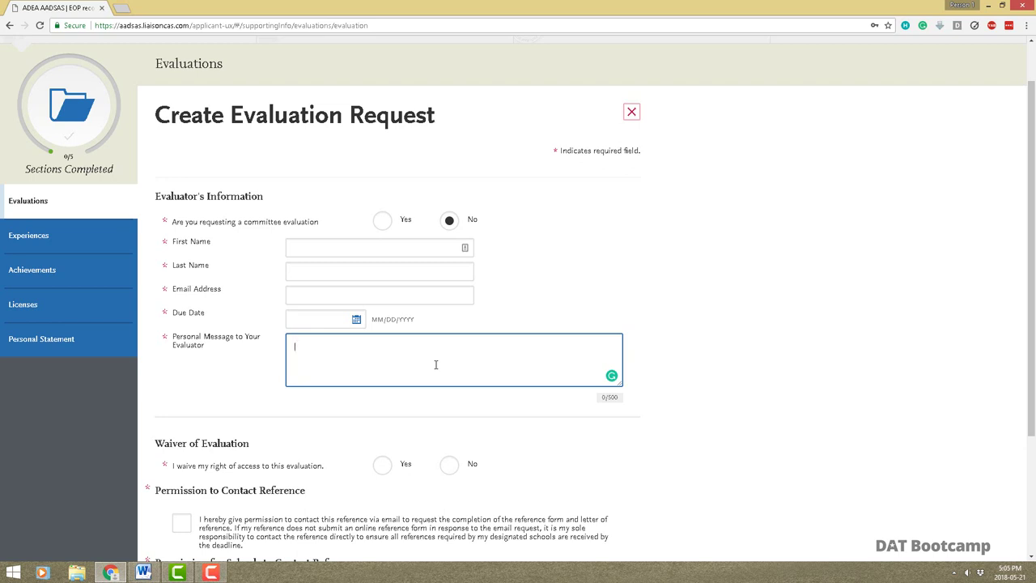
{"action": "scroll", "coordinate": [353, 386], "scroll_direction": "down", "scroll_amount": 3}
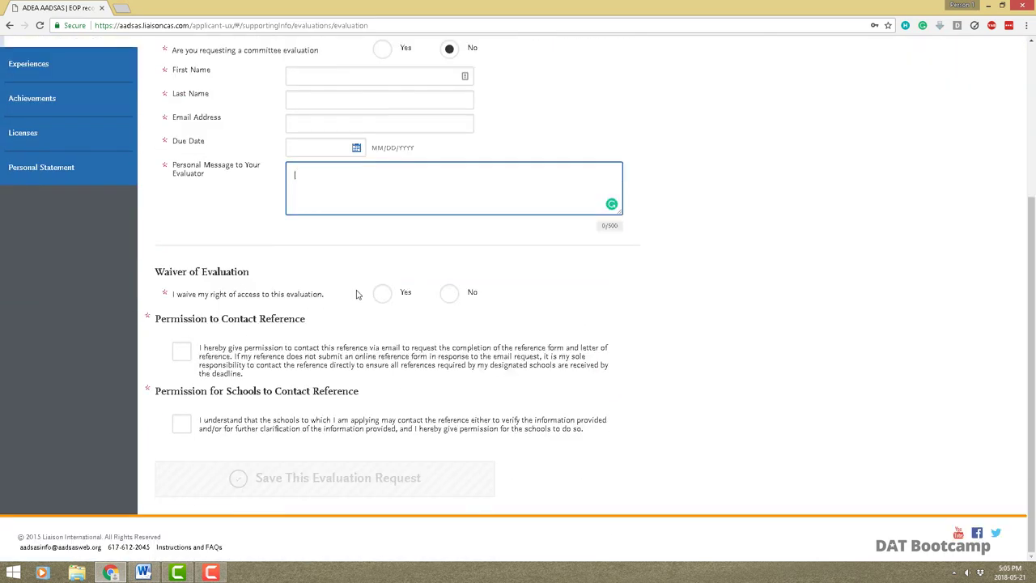
Waive access to the evaluation and grant both reference-contact permissions.
{"action": "left_click", "coordinate": [382, 293]}
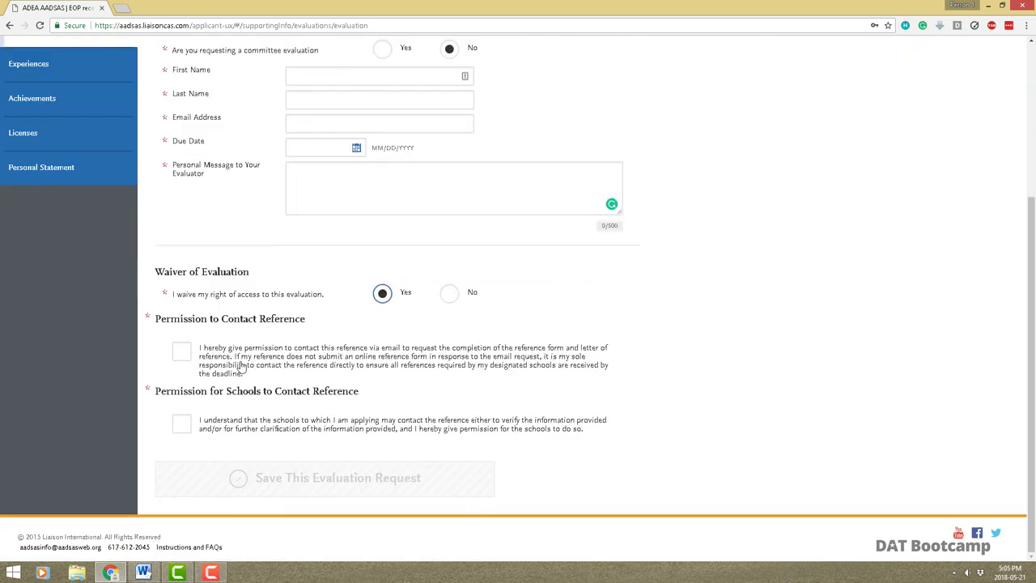
{"action": "left_click", "coordinate": [182, 353]}
{"action": "left_click", "coordinate": [183, 423]}
{"action": "scroll", "coordinate": [518, 478], "scroll_direction": "up", "scroll_amount": 3}
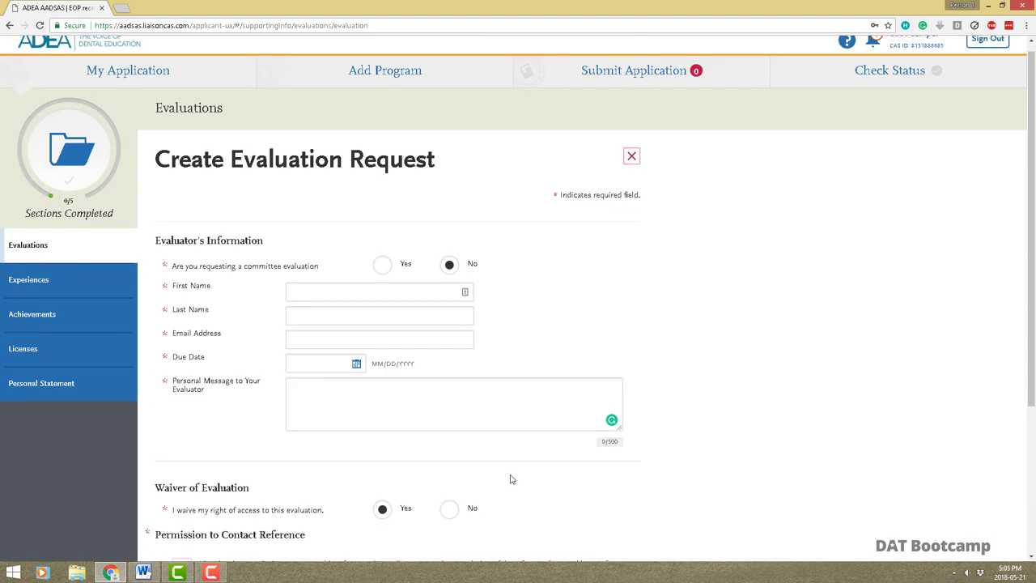
Start a new Volunteer experience and type Dental Office as the organization name.
{"action": "left_click", "coordinate": [91, 294]}
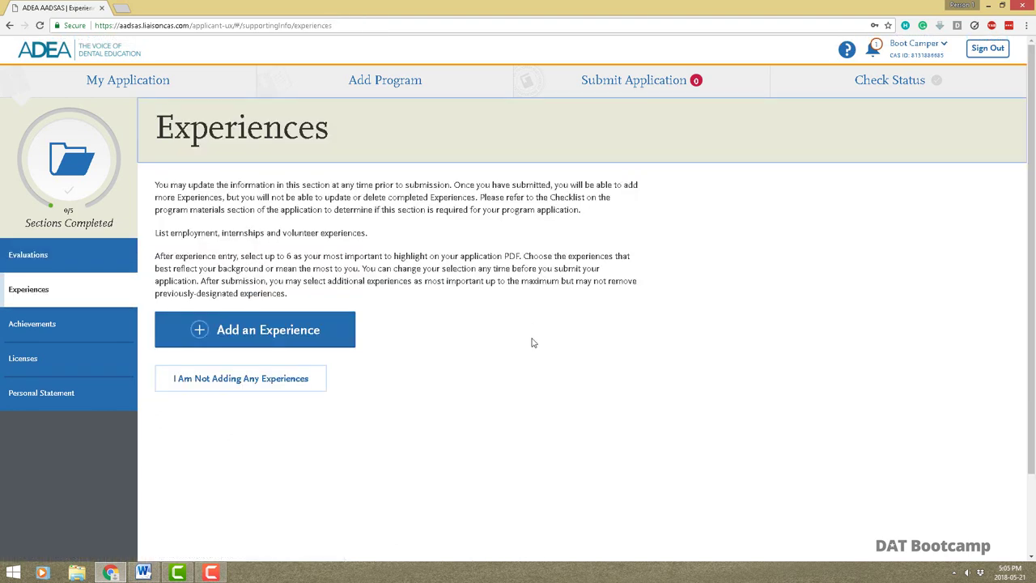
{"action": "left_click", "coordinate": [316, 329]}
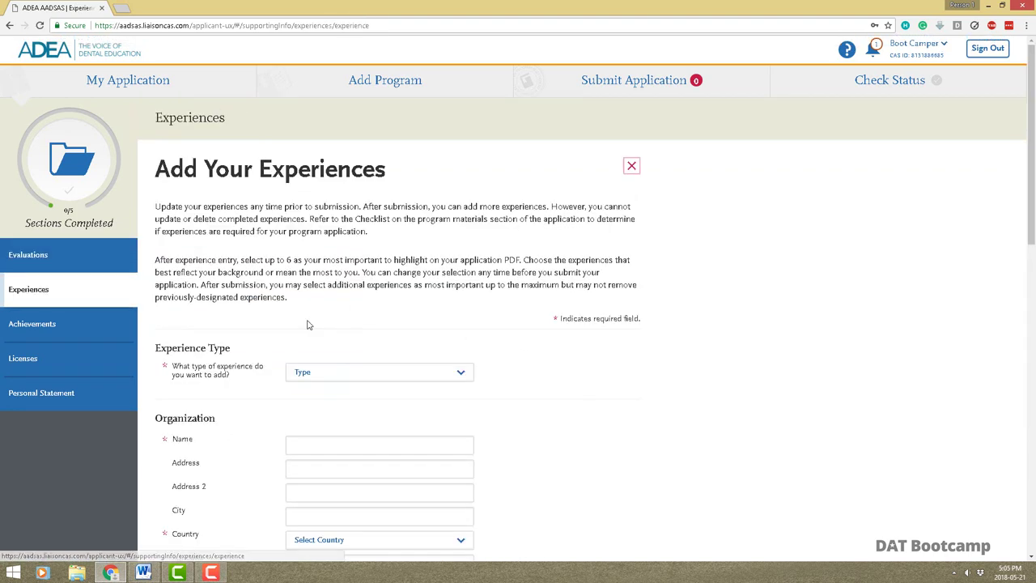
{"action": "scroll", "coordinate": [340, 307], "scroll_direction": "down", "scroll_amount": 1}
{"action": "left_click", "coordinate": [400, 272]}
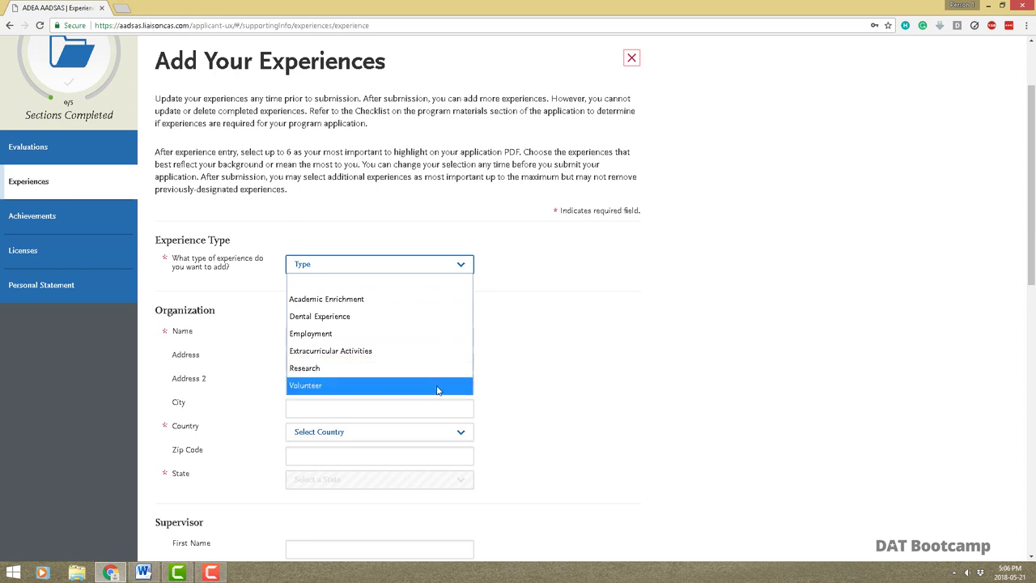
{"action": "left_click", "coordinate": [390, 333]}
{"action": "left_click", "coordinate": [302, 267]}
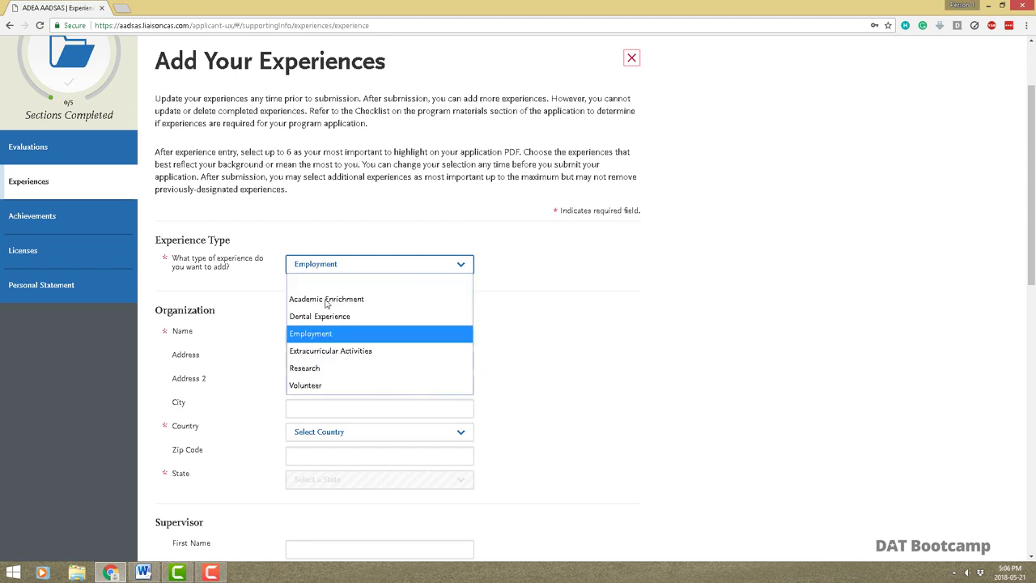
{"action": "left_click", "coordinate": [328, 386]}
{"action": "scroll", "coordinate": [617, 275], "scroll_direction": "down", "scroll_amount": 1}
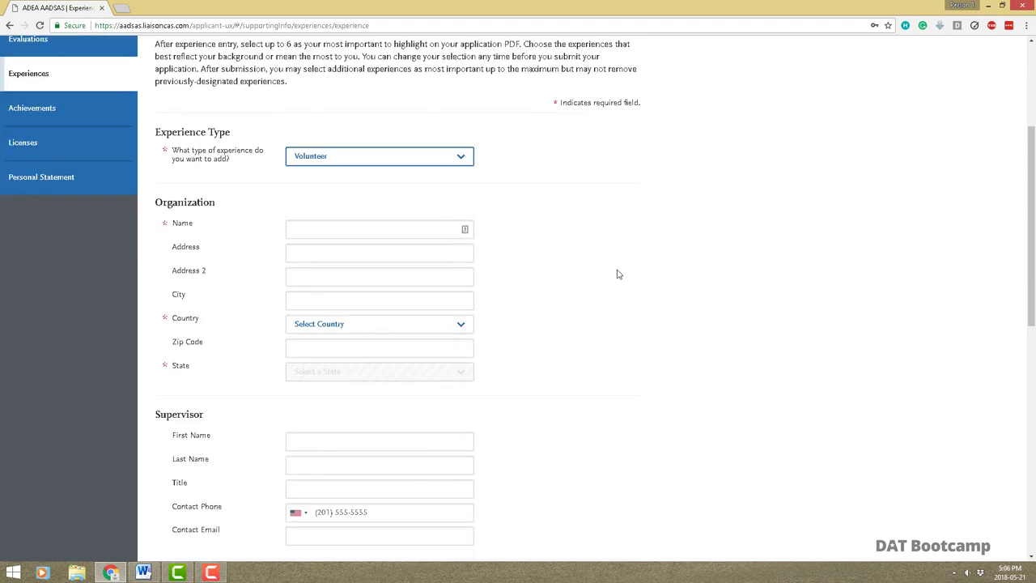
{"action": "left_click", "coordinate": [365, 232]}
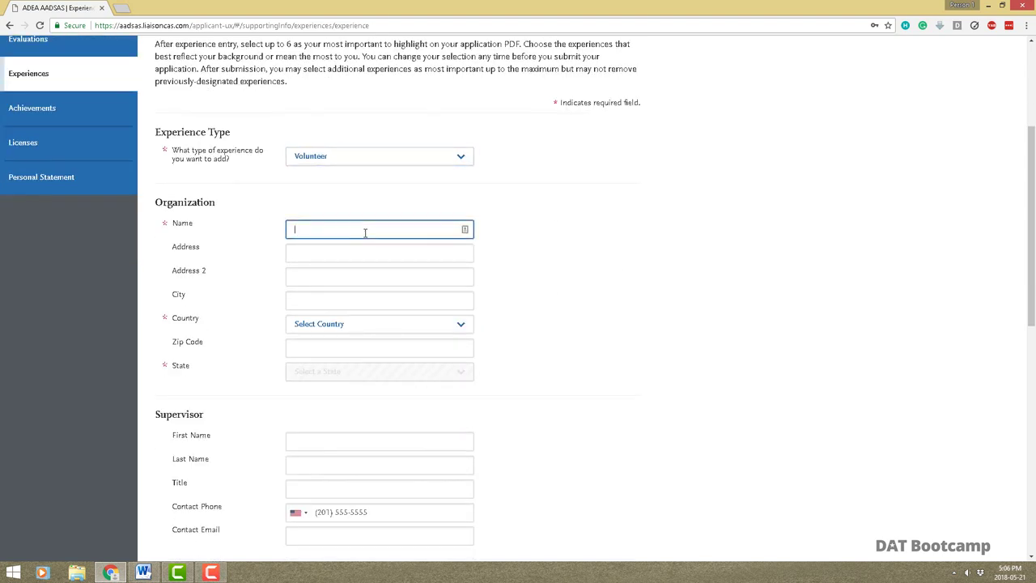
{"action": "type", "text": "Dental"}
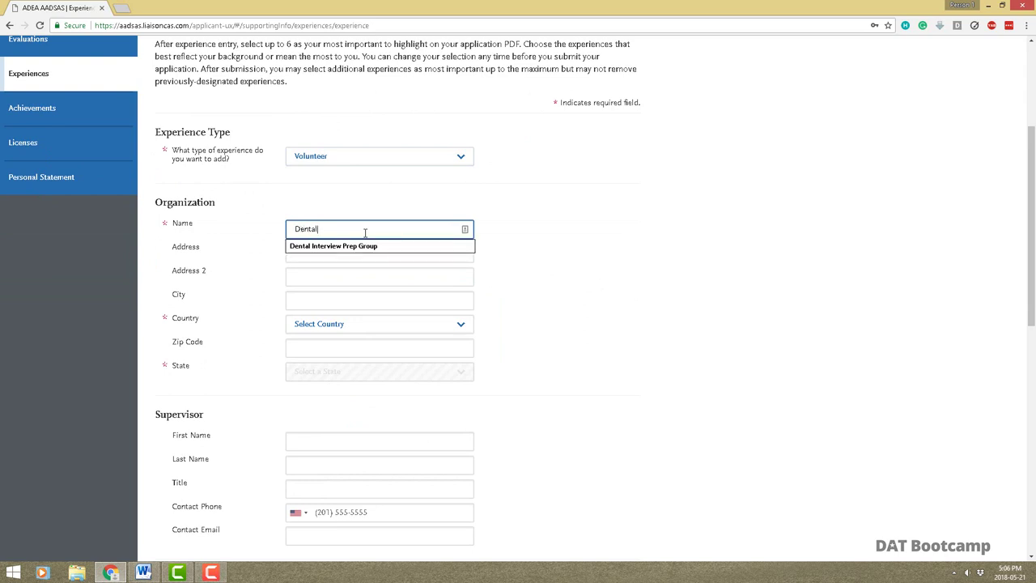
{"action": "type", "text": " Officer"}
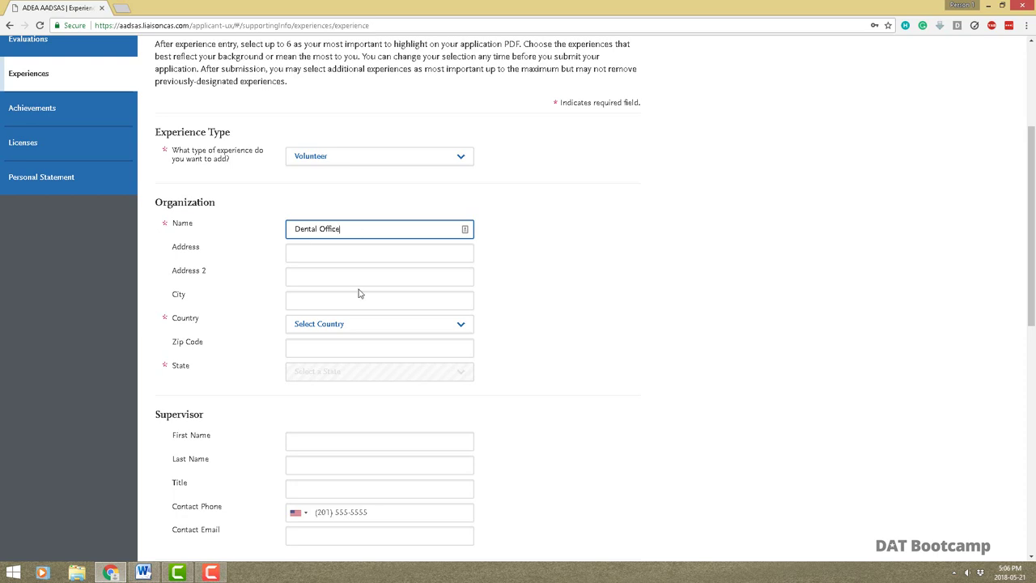
Set the organization's location to Canada, Ontario.
{"action": "left_click", "coordinate": [359, 321]}
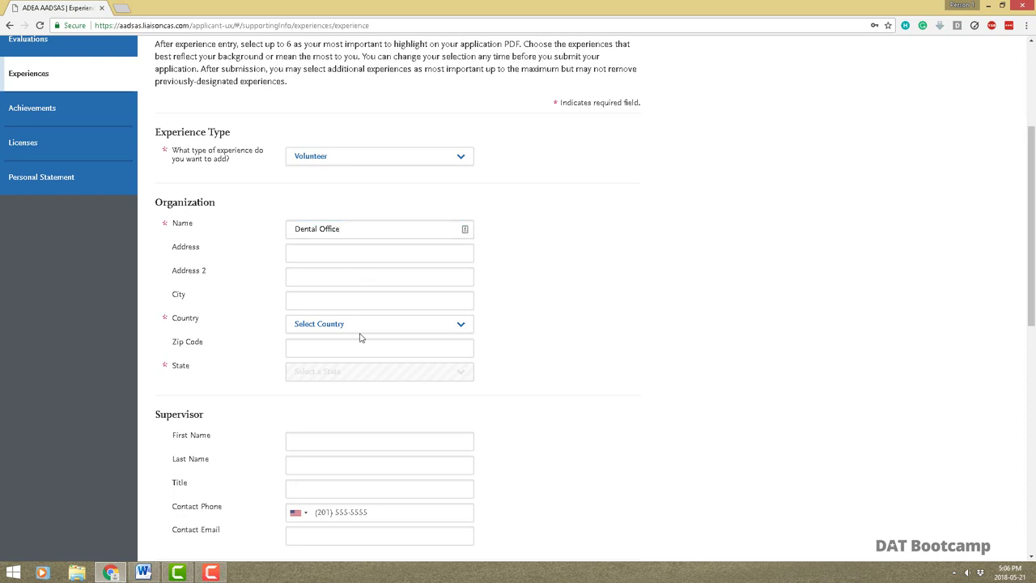
{"action": "left_click", "coordinate": [363, 328]}
{"action": "scroll", "coordinate": [398, 153], "scroll_direction": "down", "scroll_amount": 2}
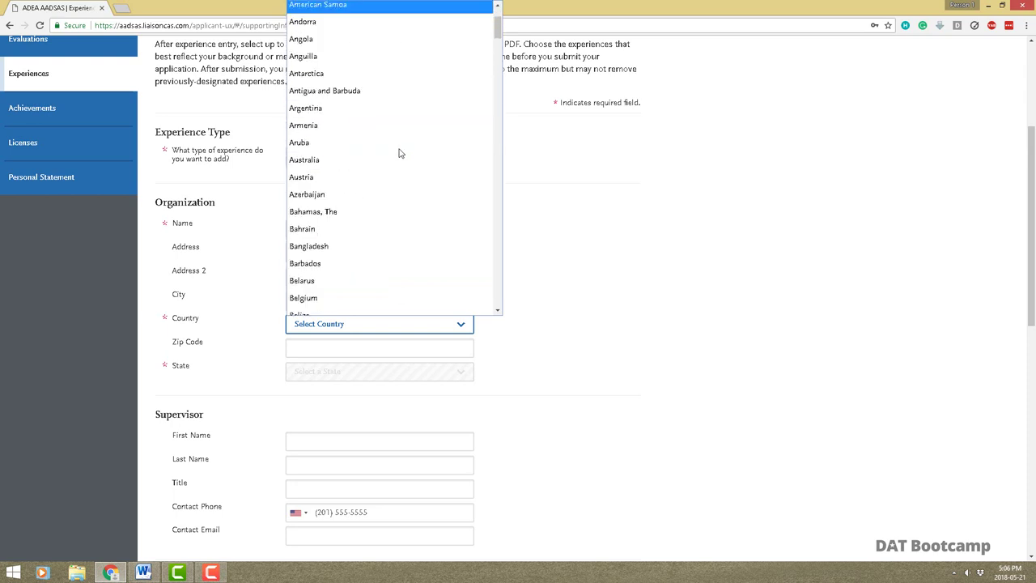
{"action": "scroll", "coordinate": [394, 178], "scroll_direction": "down", "scroll_amount": 4}
{"action": "left_click", "coordinate": [365, 300]}
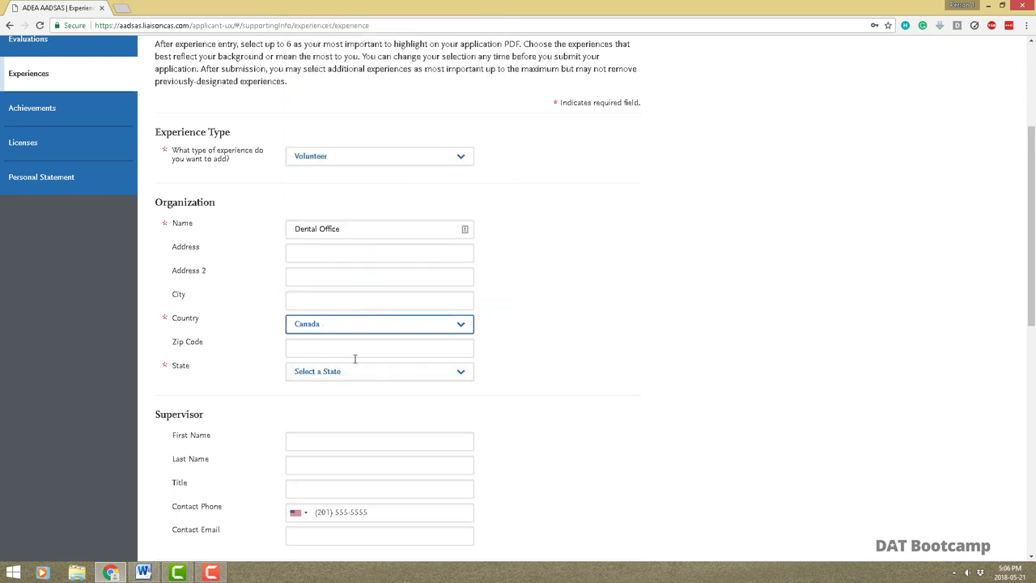
{"action": "left_click", "coordinate": [343, 375]}
{"action": "left_click", "coordinate": [359, 286]}
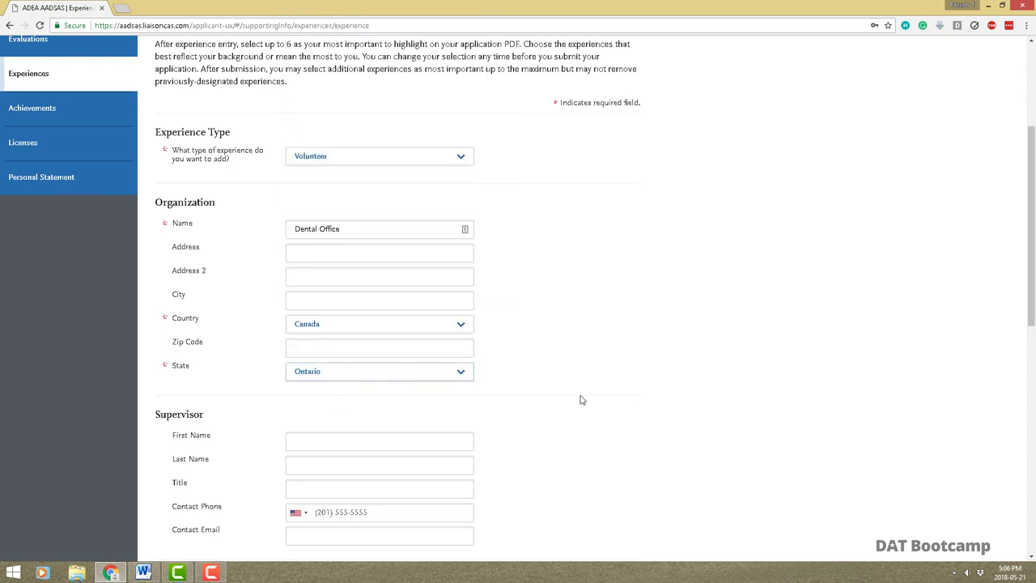
{"action": "scroll", "coordinate": [580, 400], "scroll_direction": "down", "scroll_amount": 3}
Skip past the supervisor section and set the start date to 01/01/2018.
{"action": "left_click", "coordinate": [397, 228]}
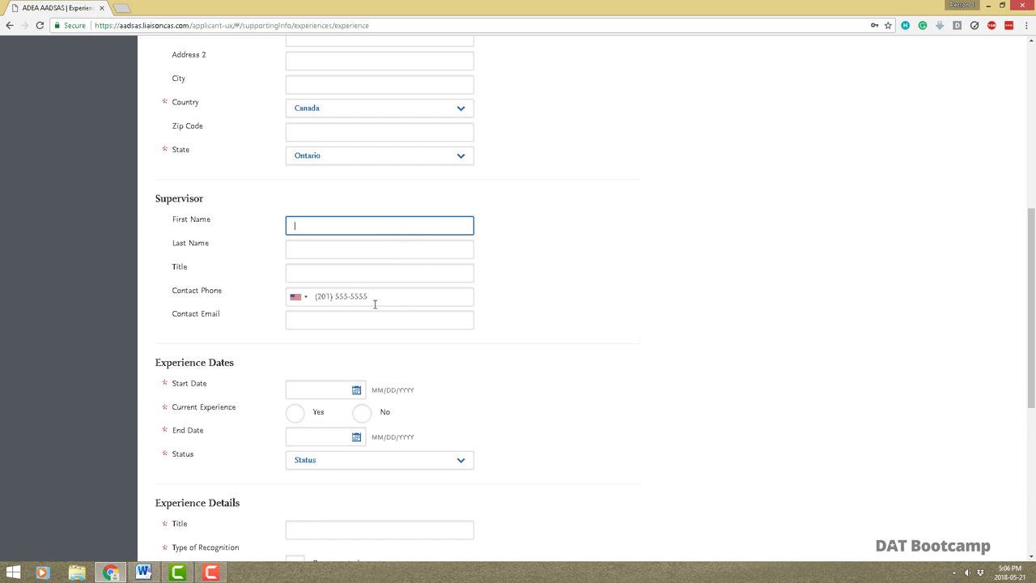
{"action": "scroll", "coordinate": [382, 306], "scroll_direction": "down", "scroll_amount": 1}
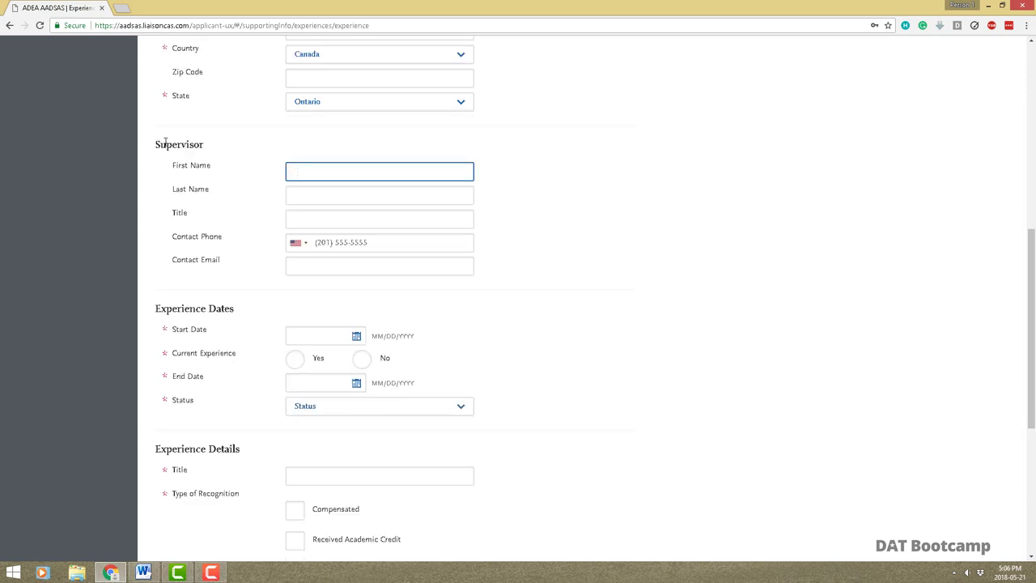
{"action": "left_click_drag", "start_coordinate": [165, 143], "coordinate": [654, 267]}
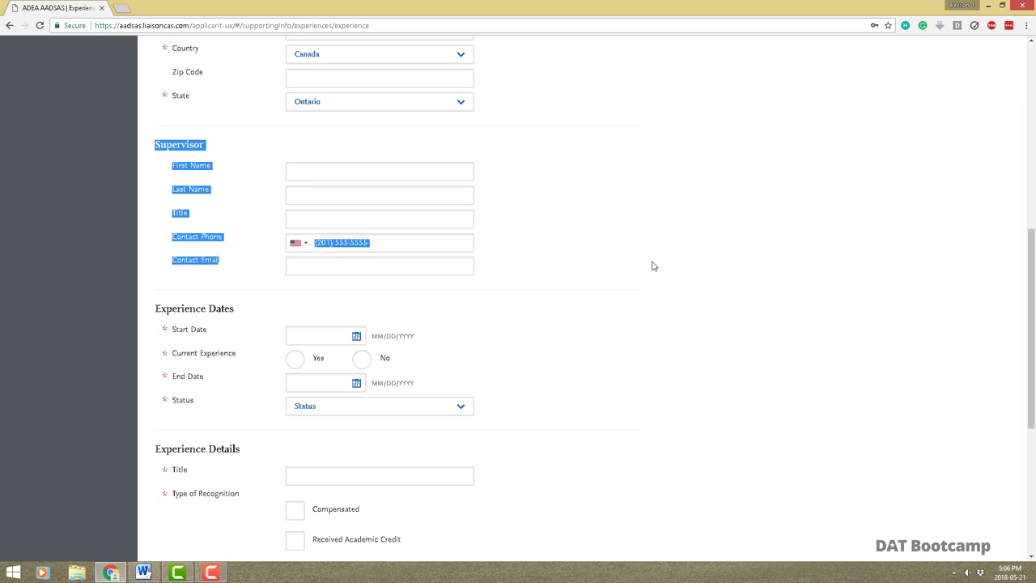
{"action": "left_click", "coordinate": [588, 277]}
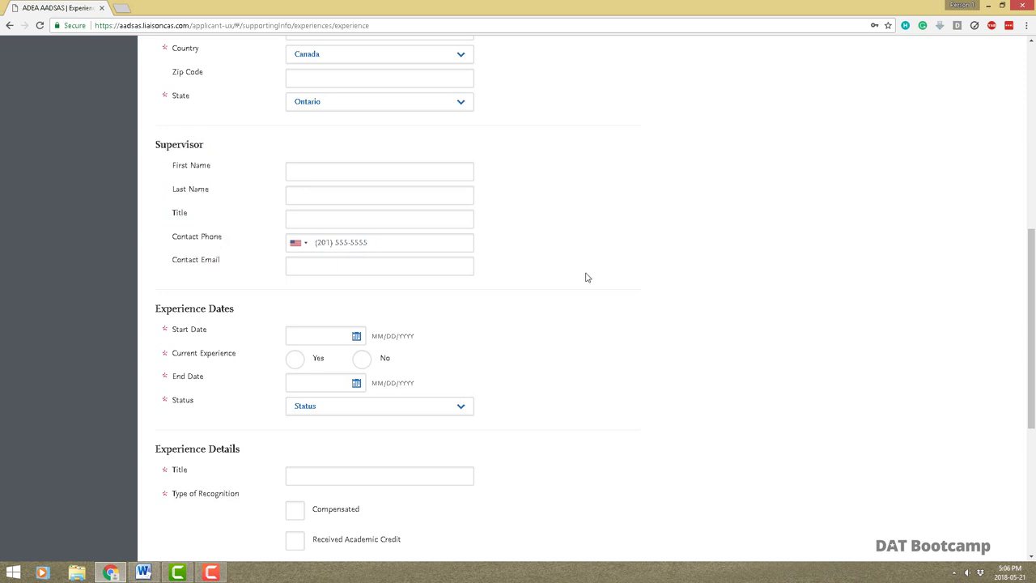
{"action": "scroll", "coordinate": [439, 268], "scroll_direction": "down", "scroll_amount": 2}
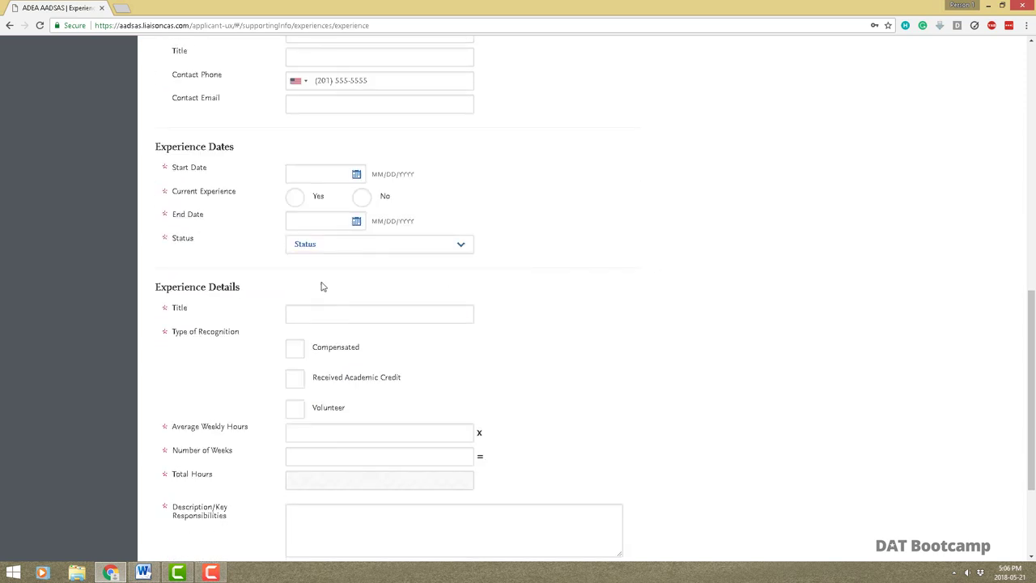
{"action": "left_click", "coordinate": [357, 174]}
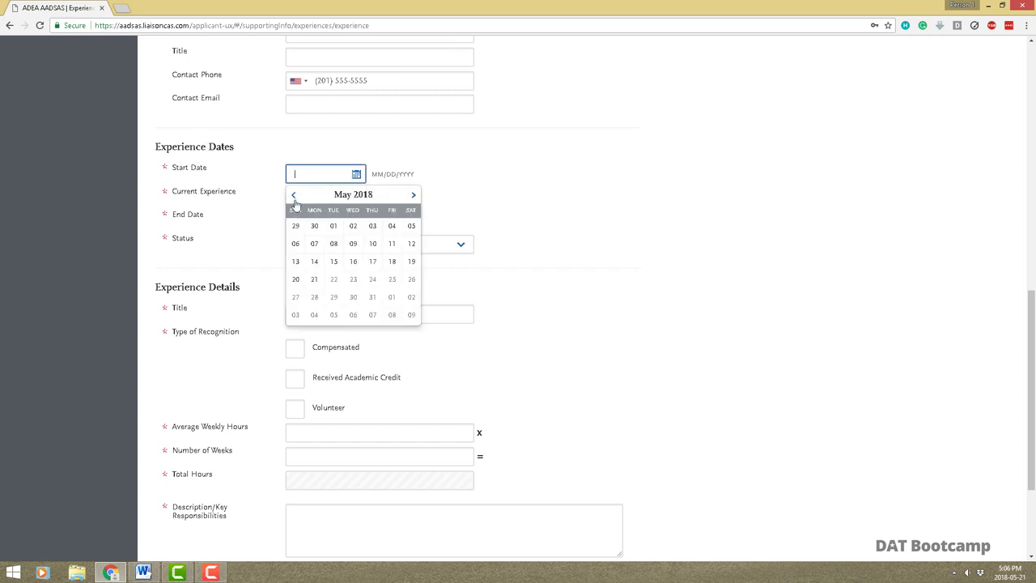
{"action": "left_click", "coordinate": [295, 197]}
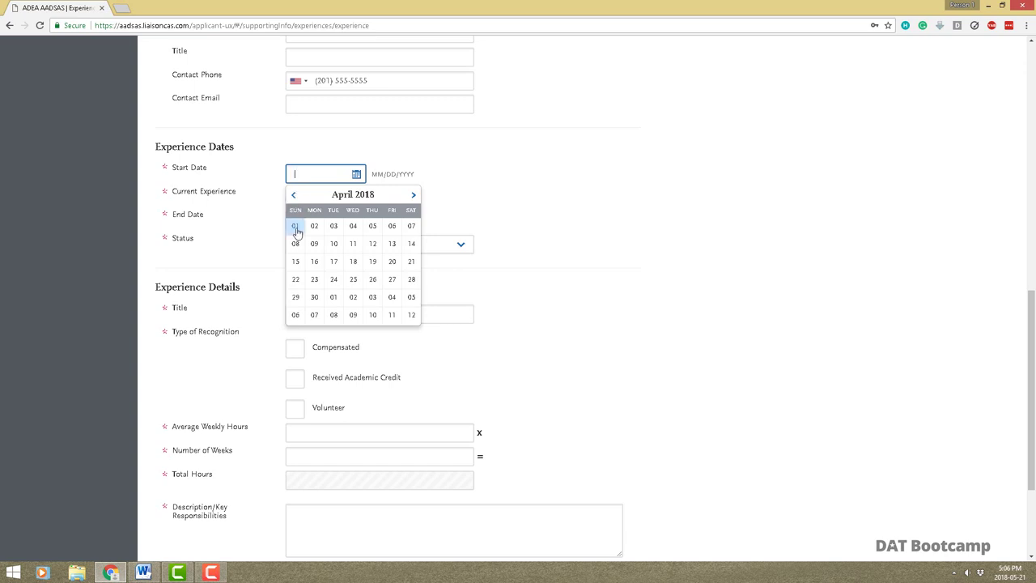
{"action": "left_click", "coordinate": [293, 195]}
{"action": "left_click", "coordinate": [293, 195]}
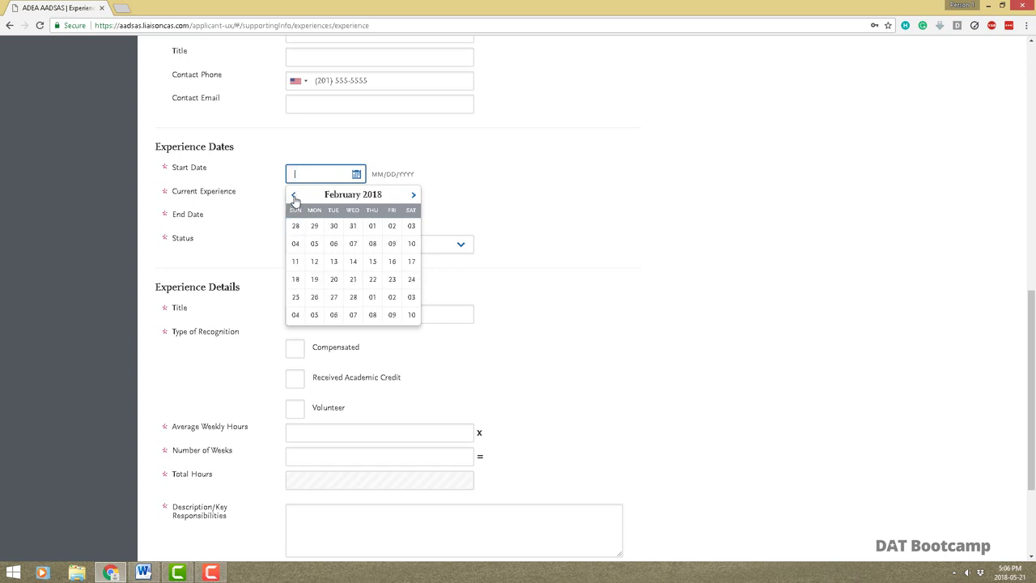
{"action": "left_click", "coordinate": [293, 196]}
{"action": "left_click", "coordinate": [315, 226]}
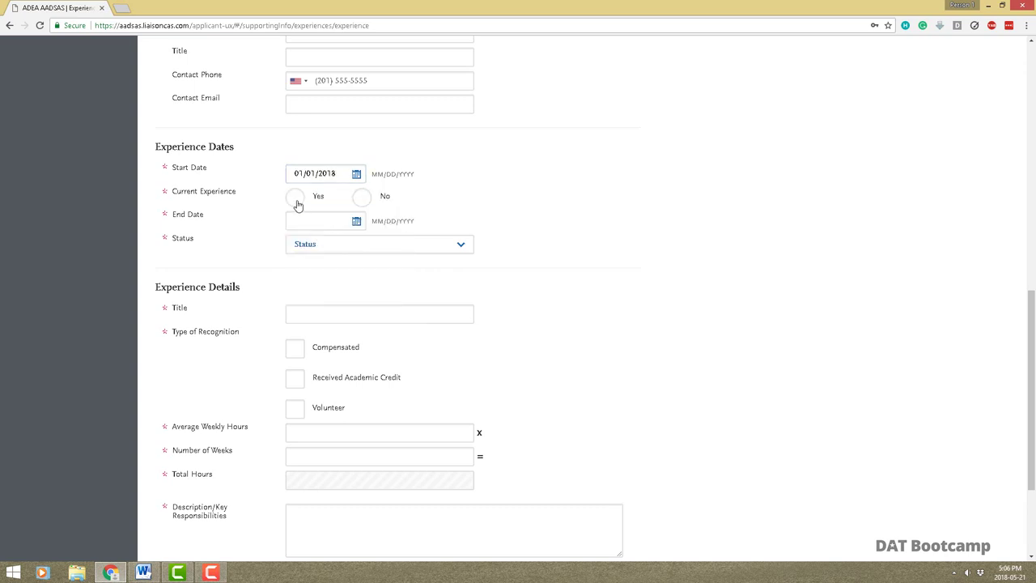
Mark the experience not current, ending 04/01/2018, with Part time status.
{"action": "left_click", "coordinate": [363, 198]}
{"action": "left_click", "coordinate": [356, 222]}
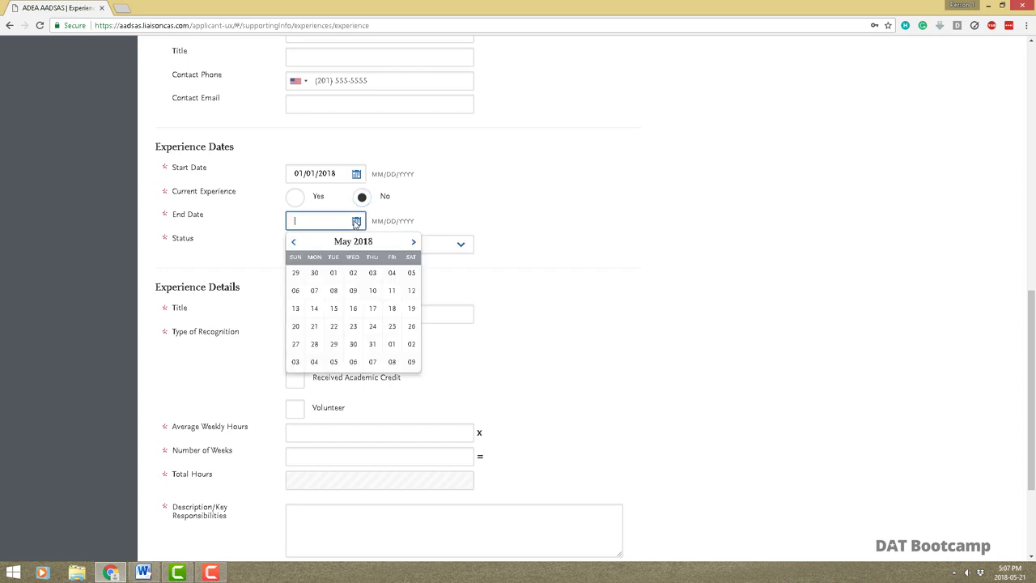
{"action": "left_click", "coordinate": [292, 242]}
{"action": "left_click", "coordinate": [295, 273]}
{"action": "left_click", "coordinate": [331, 254]}
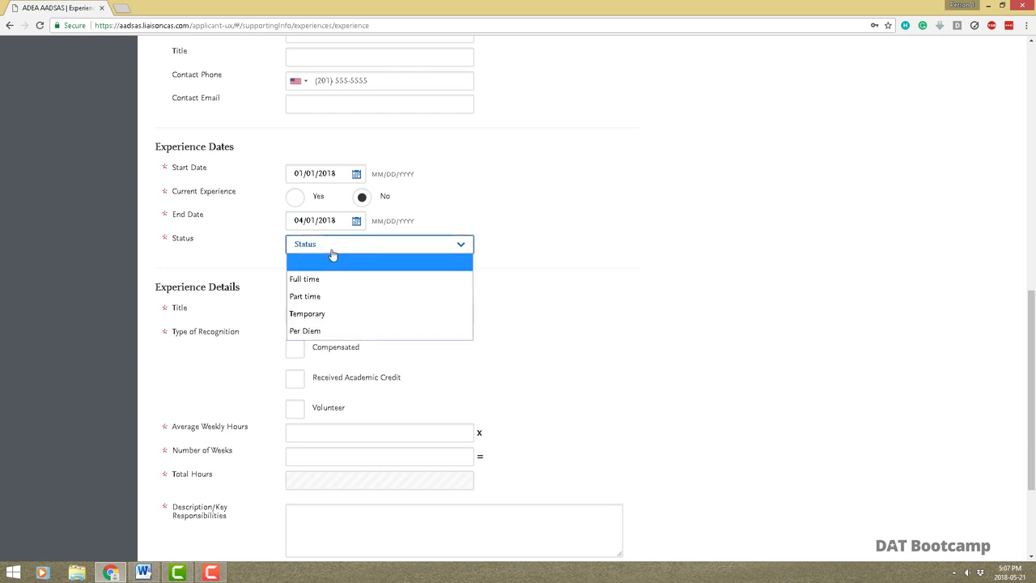
{"action": "left_click", "coordinate": [340, 293]}
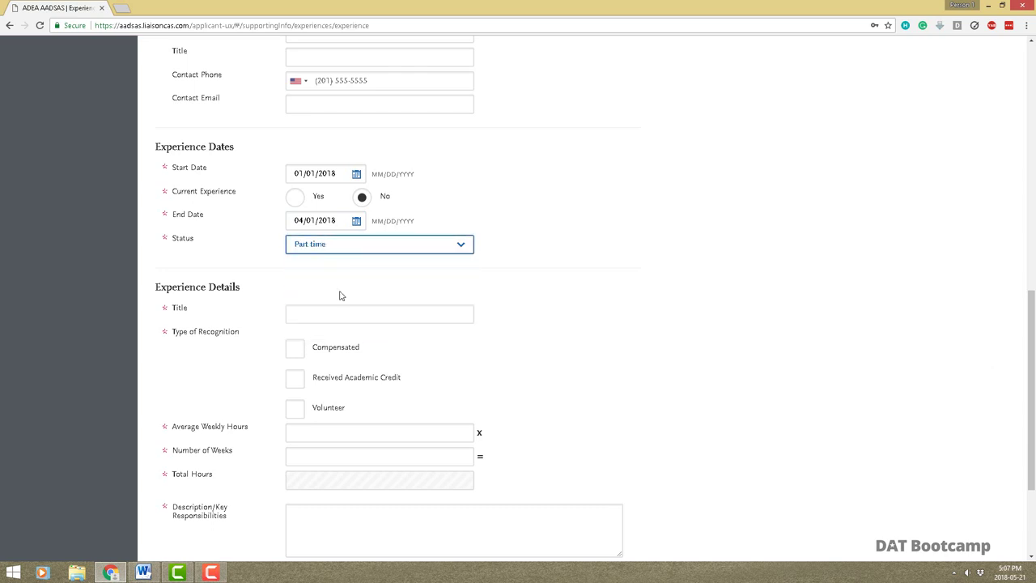
{"action": "left_click", "coordinate": [354, 249]}
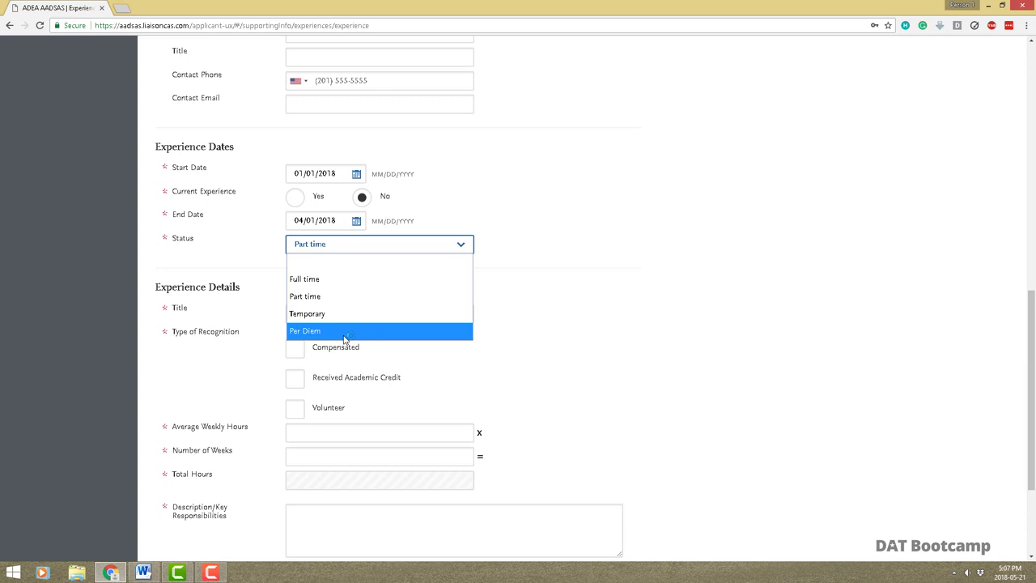
{"action": "left_click", "coordinate": [364, 302]}
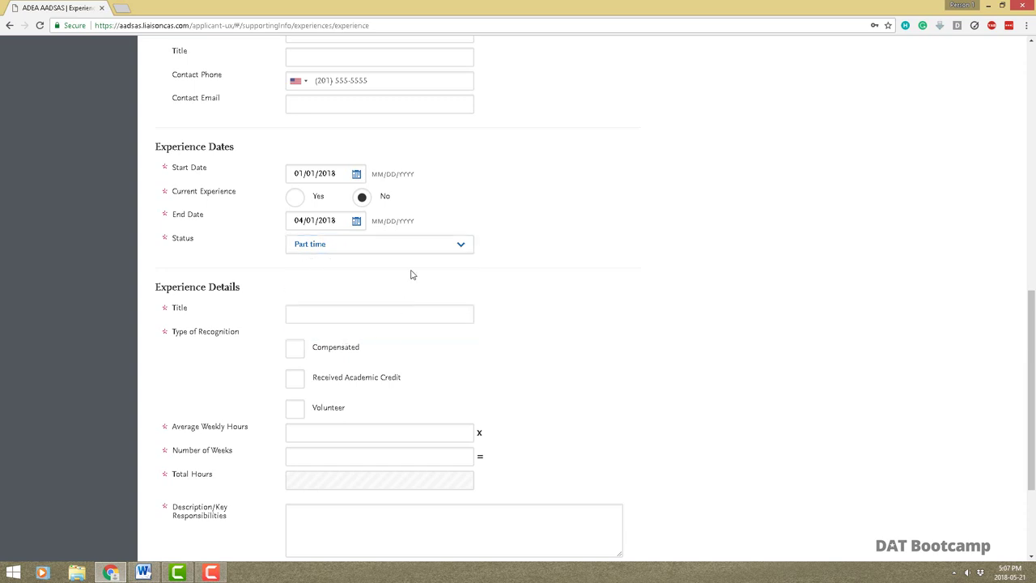
{"action": "scroll", "coordinate": [368, 239], "scroll_direction": "down", "scroll_amount": 2}
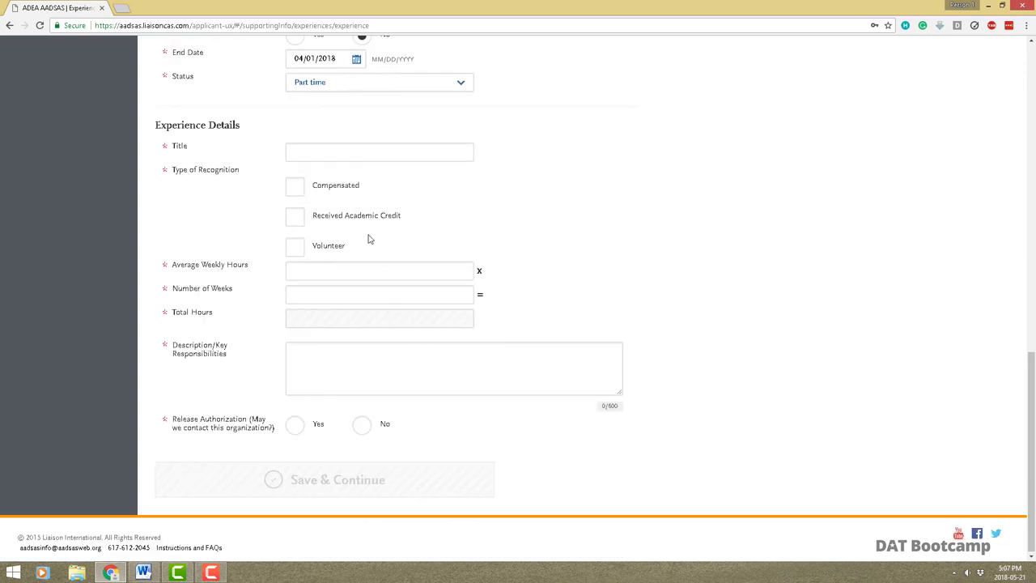
Title the experience 'Dental Office Volunteering' and mark its type as Volunteer.
{"action": "left_click", "coordinate": [359, 154]}
{"action": "type", "text": "D"}
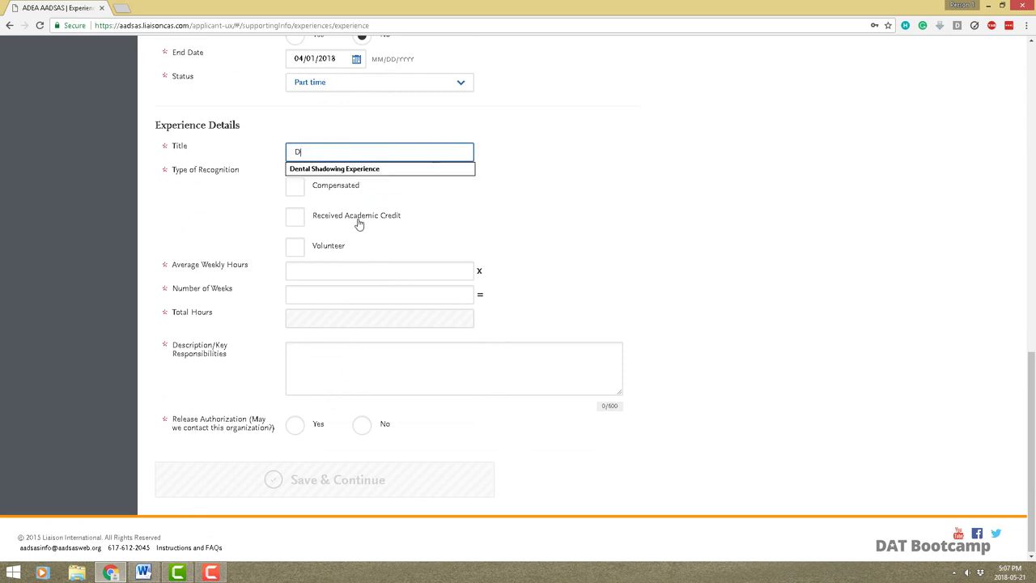
{"action": "type", "text": "ental Off"}
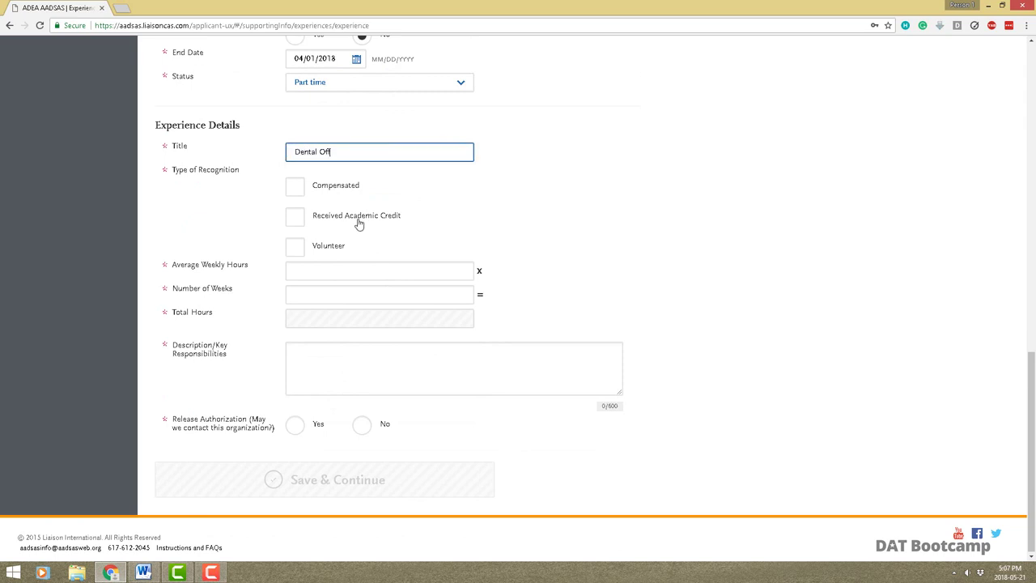
{"action": "type", "text": "ice Volunteering"}
{"action": "left_click", "coordinate": [550, 215]}
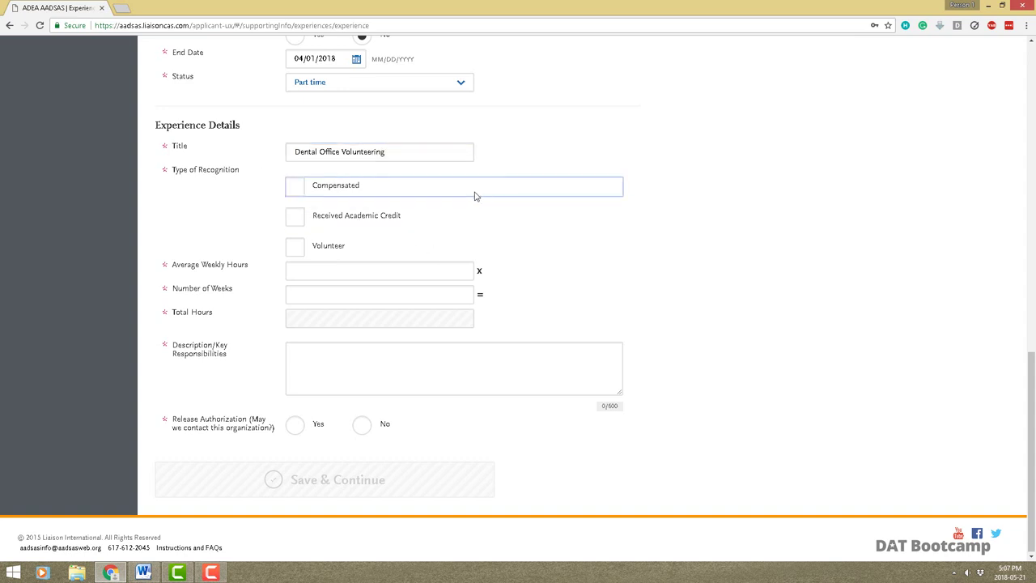
{"action": "left_click", "coordinate": [296, 251]}
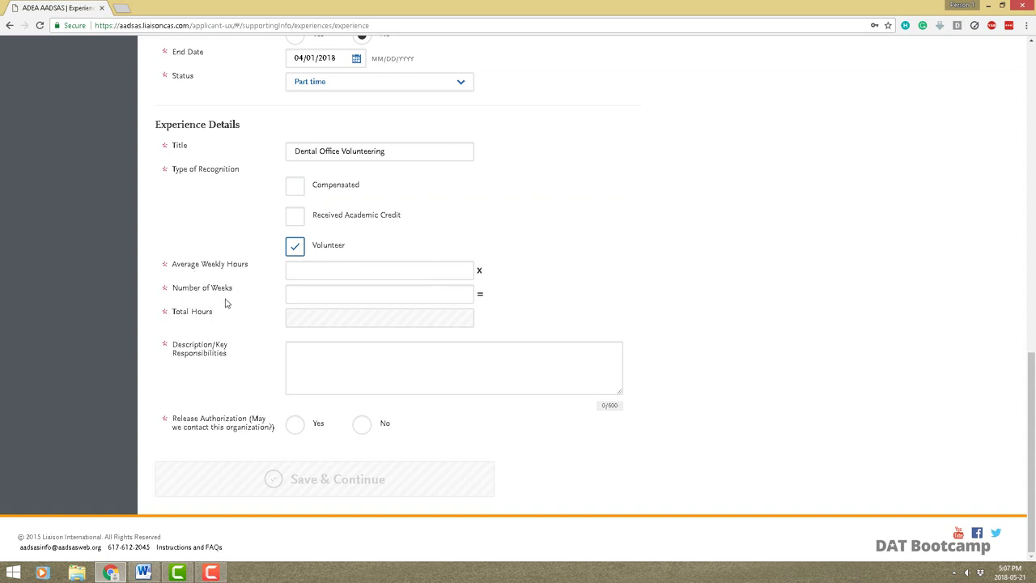
Set the experience end date to February 1, 2018 using the calendar.
{"action": "left_click", "coordinate": [335, 318]}
{"action": "scroll", "coordinate": [323, 307], "scroll_direction": "up", "scroll_amount": 3}
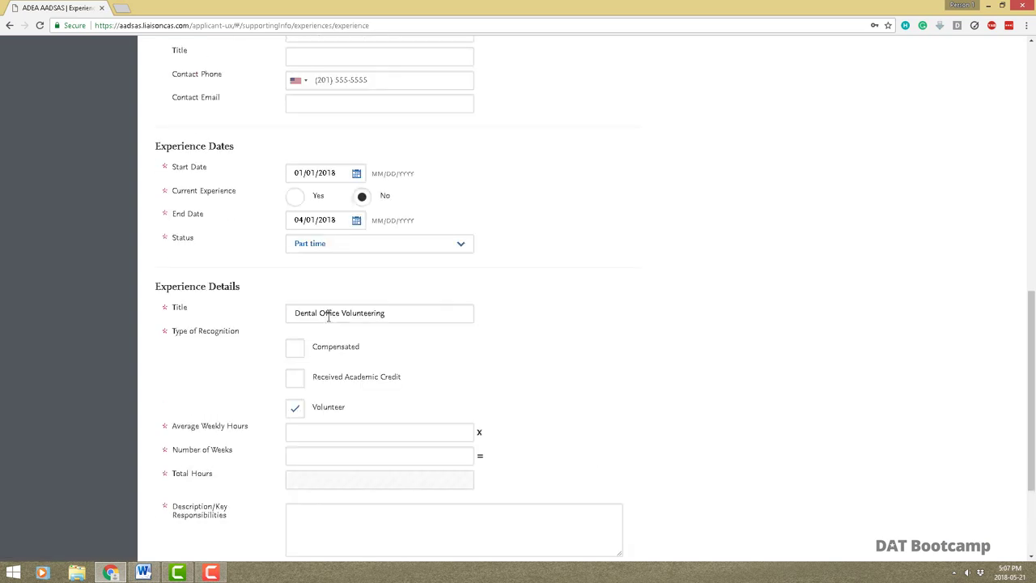
{"action": "scroll", "coordinate": [330, 319], "scroll_direction": "down", "scroll_amount": 2}
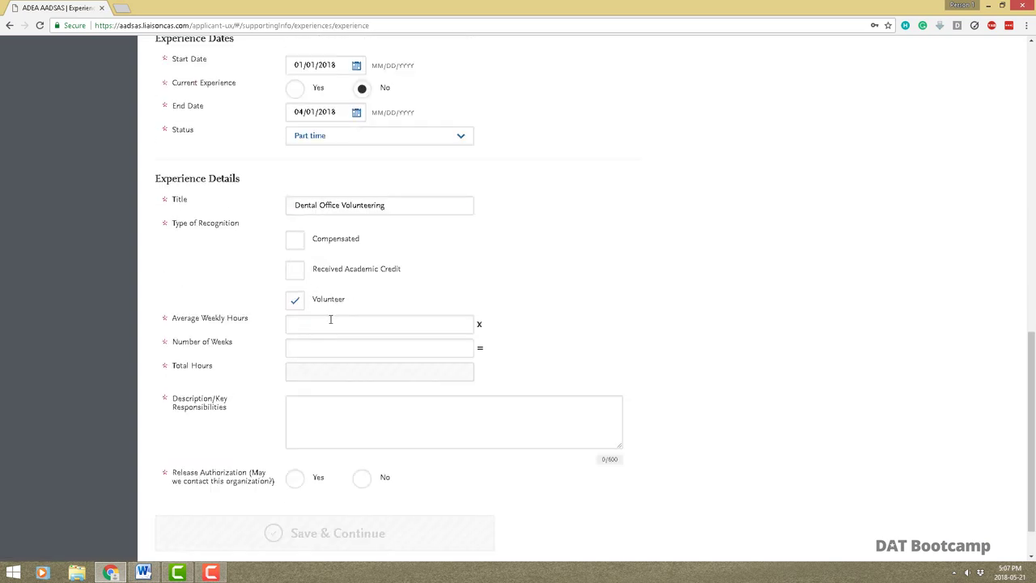
{"action": "left_click", "coordinate": [336, 320]}
{"action": "left_click", "coordinate": [332, 346]}
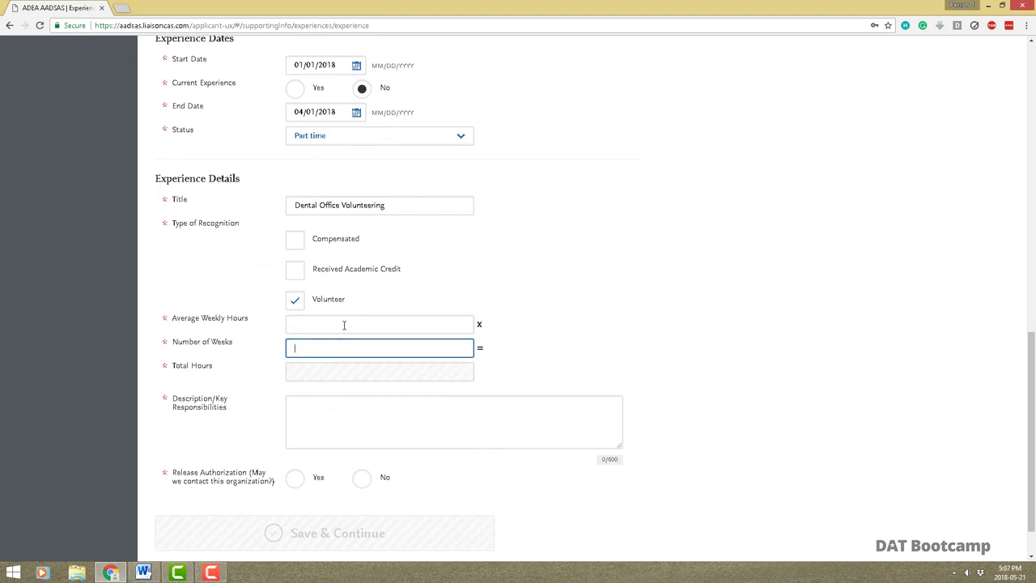
{"action": "left_click", "coordinate": [344, 325]}
{"action": "left_click", "coordinate": [322, 347]}
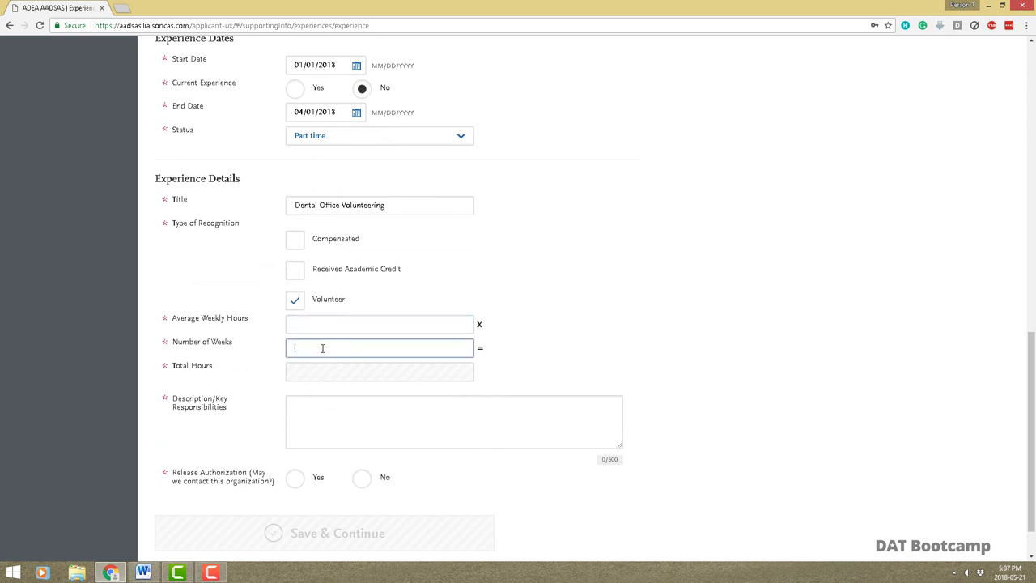
{"action": "scroll", "coordinate": [348, 200], "scroll_direction": "up", "scroll_amount": 2}
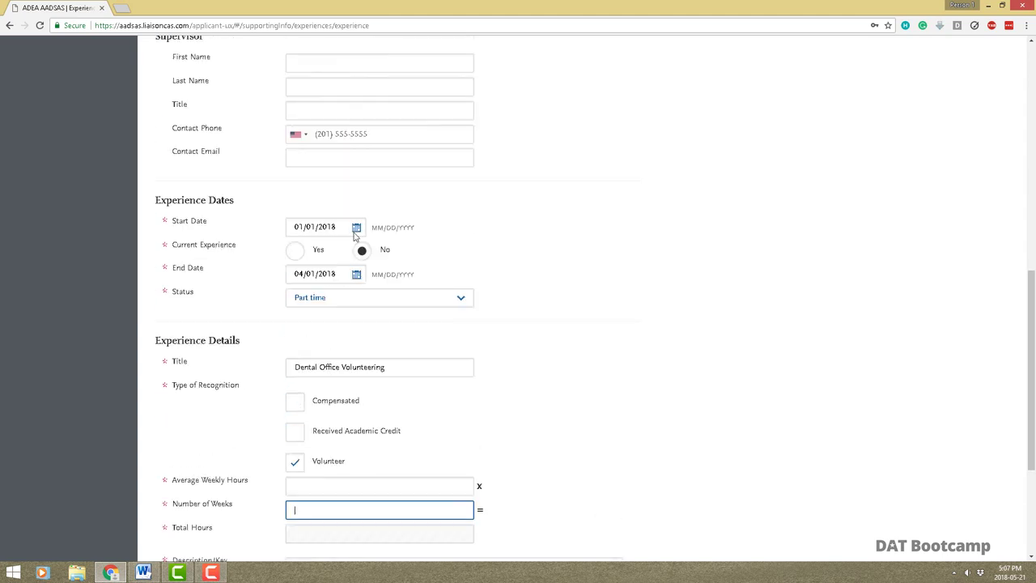
{"action": "left_click", "coordinate": [356, 273]}
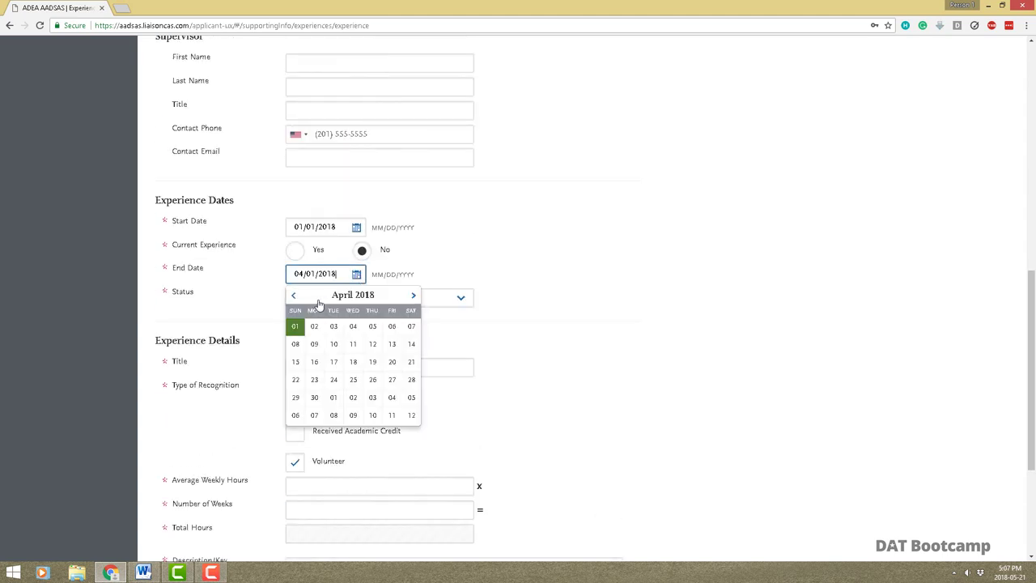
{"action": "left_click", "coordinate": [293, 296]}
{"action": "left_click", "coordinate": [293, 296]}
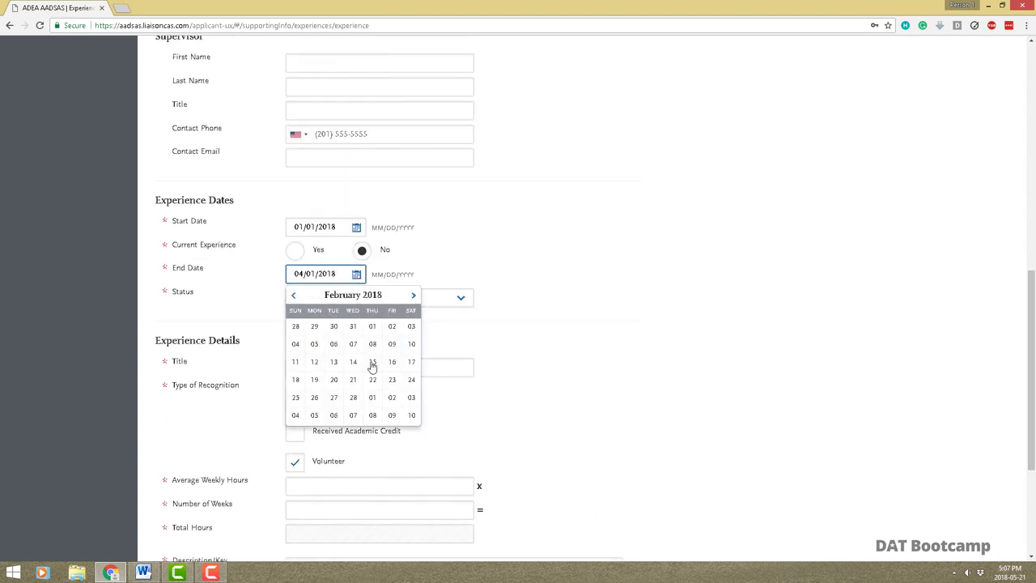
{"action": "left_click", "coordinate": [372, 326]}
Enter 4 weeks at 25 average weekly hours, giving a 100-hour total.
{"action": "scroll", "coordinate": [567, 294], "scroll_direction": "down", "scroll_amount": 1}
{"action": "scroll", "coordinate": [566, 294], "scroll_direction": "down", "scroll_amount": 1}
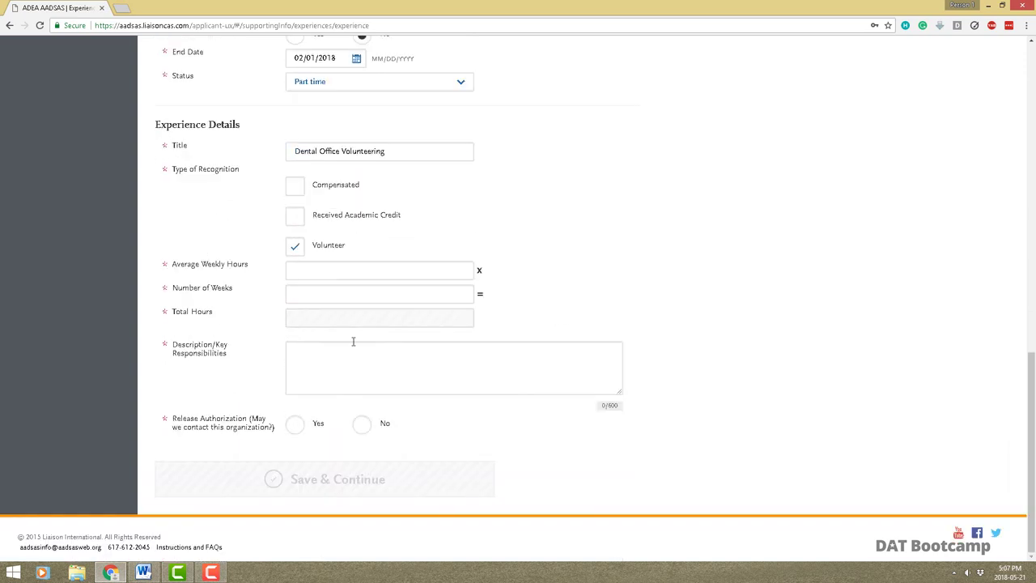
{"action": "left_click", "coordinate": [319, 292]}
{"action": "type", "text": "4"}
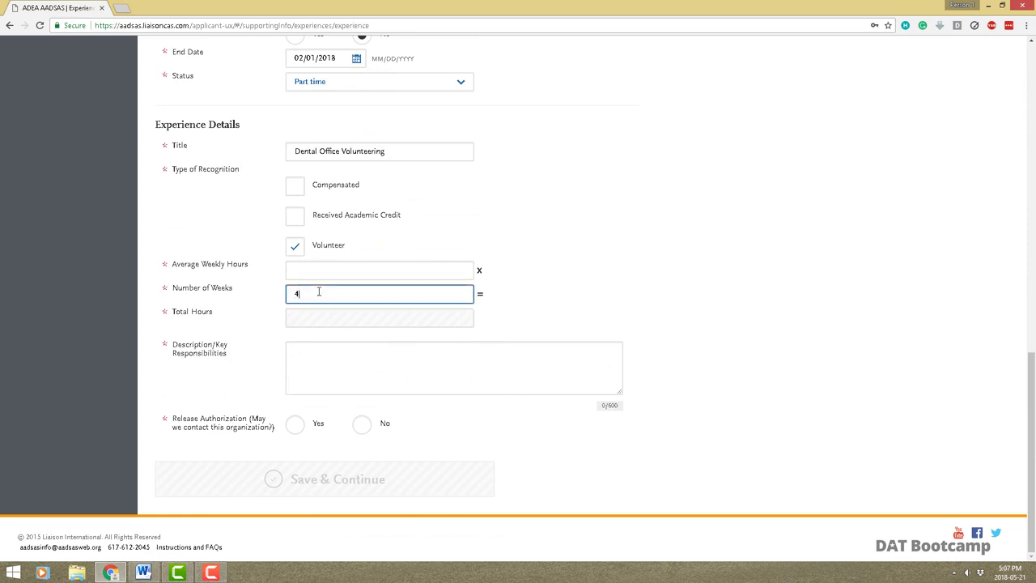
{"action": "left_click", "coordinate": [356, 271]}
{"action": "type", "text": "25"}
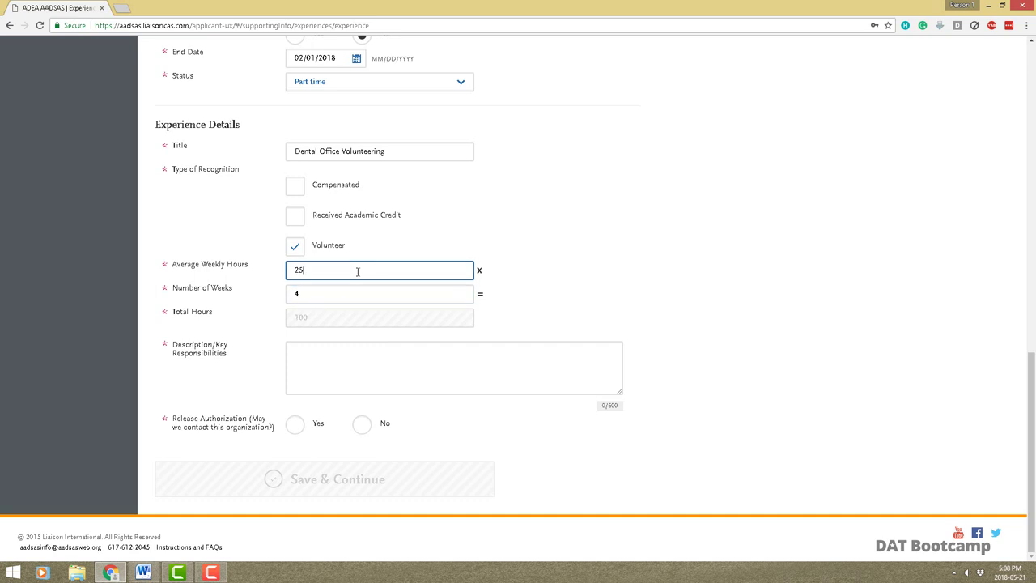
{"action": "left_click", "coordinate": [568, 317]}
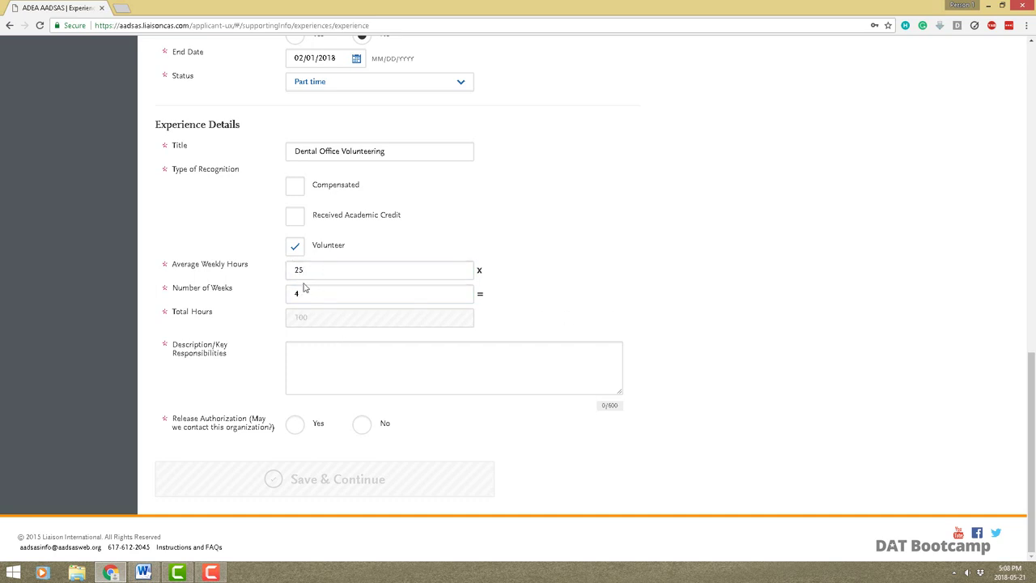
{"action": "left_click_drag", "start_coordinate": [179, 267], "coordinate": [319, 268]}
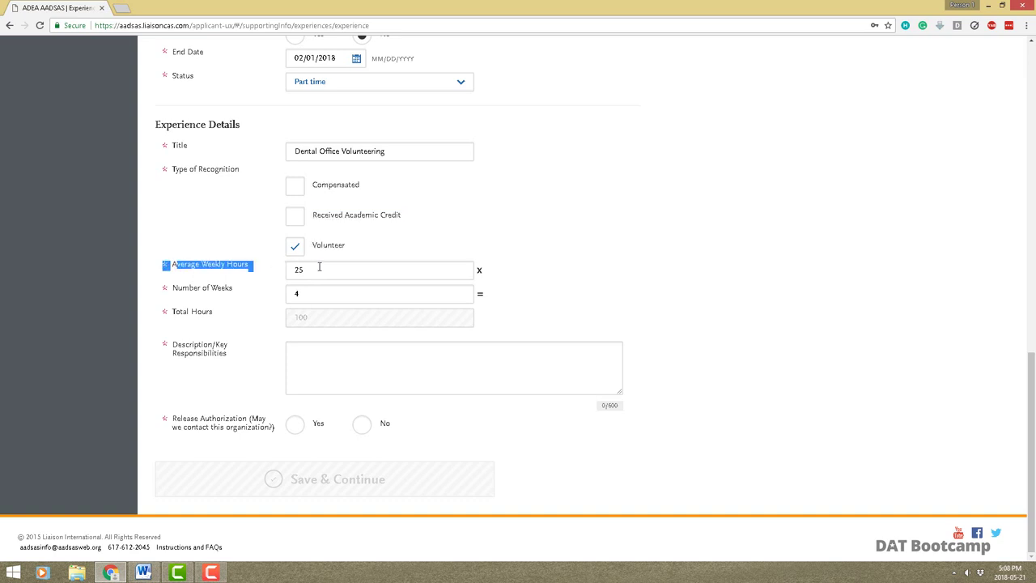
{"action": "left_click", "coordinate": [328, 274]}
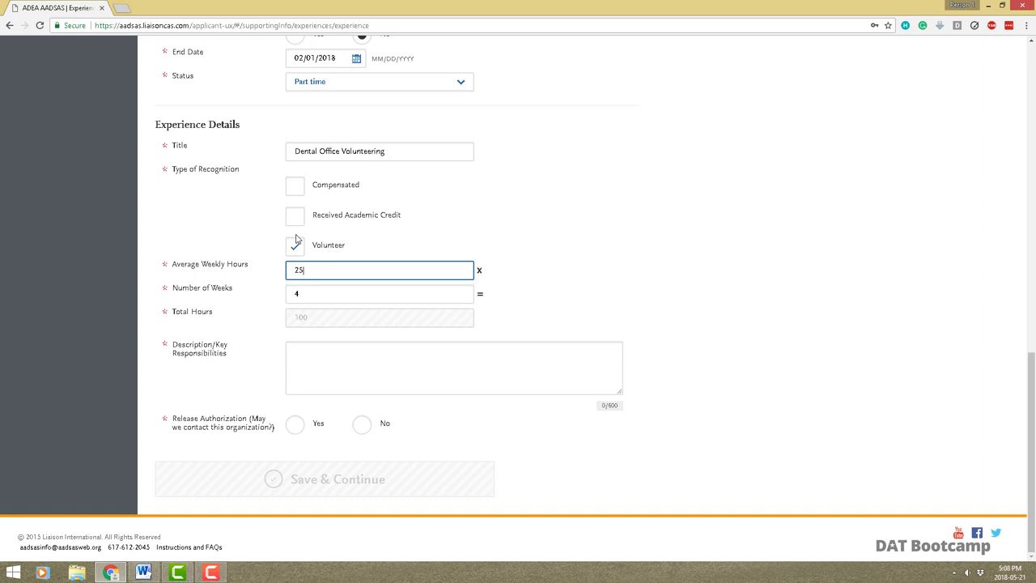
{"action": "left_click_drag", "start_coordinate": [324, 332], "coordinate": [261, 328]}
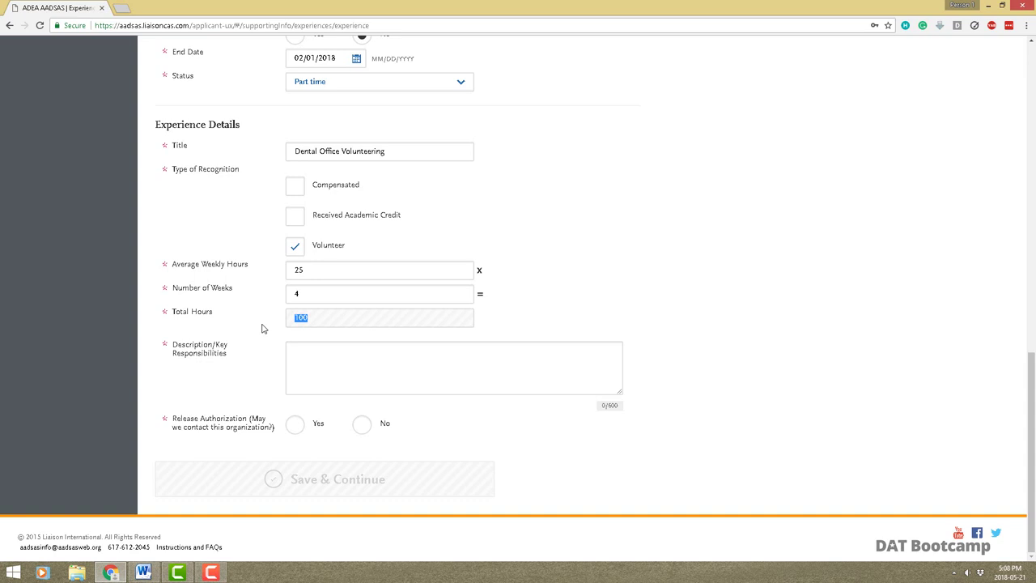
Type 'Description Roles/responsibilities' and 'Skills learned/improved' into the description box.
{"action": "left_click", "coordinate": [318, 356]}
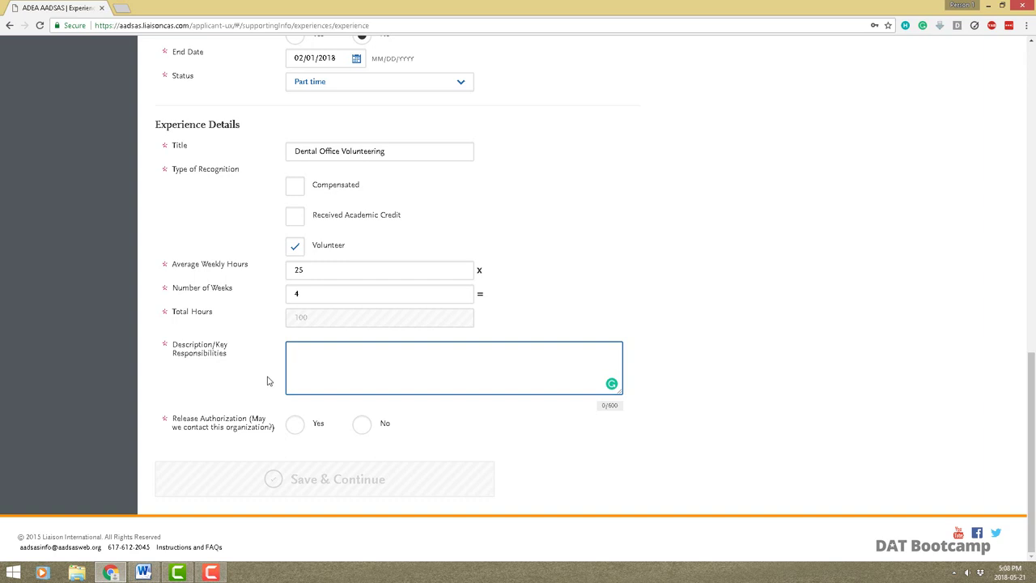
{"action": "type", "text": "Descripti"}
{"action": "type", "text": "on "}
{"action": "type", "text": "Roles/r"}
{"action": "type", "text": "esponsibiliti"}
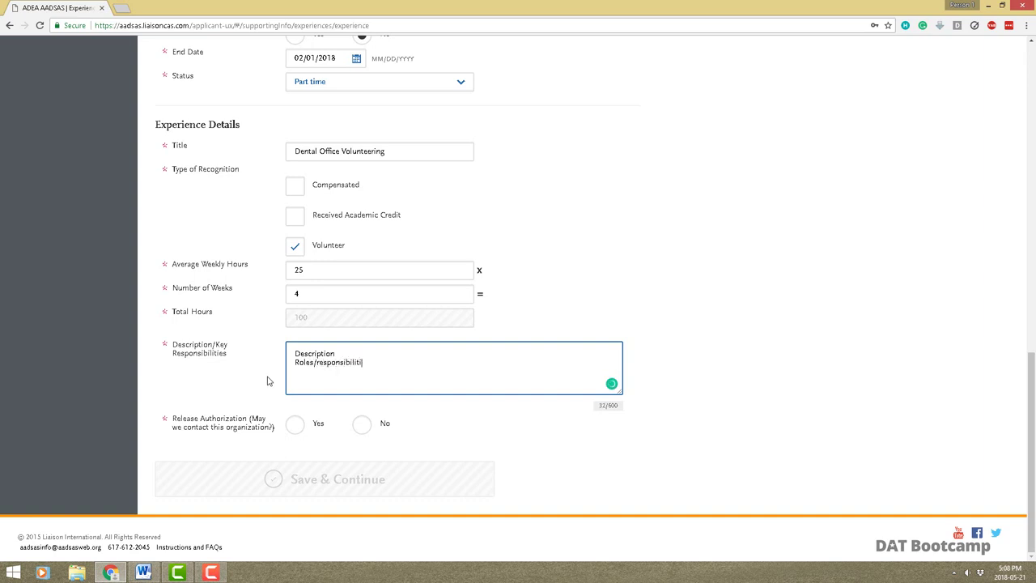
{"action": "type", "text": "es"}
{"action": "key", "text": "Return"}
{"action": "type", "text": "Skills learned/"}
{"action": "type", "text": "important"}
{"action": "key", "text": "BackSpace"}
{"action": "key", "text": "BackSpace"}
{"action": "key", "text": "BackSpace"}
{"action": "key", "text": "BackSpace"}
{"action": "key", "text": "BackSpace"}
{"action": "key", "text": "BackSpace"}
{"action": "type", "text": "roved"}
{"action": "key", "text": "BackSpace"}
Set Release Authorization to Yes and save the experience.
{"action": "left_click_drag", "start_coordinate": [619, 407], "coordinate": [608, 405]}
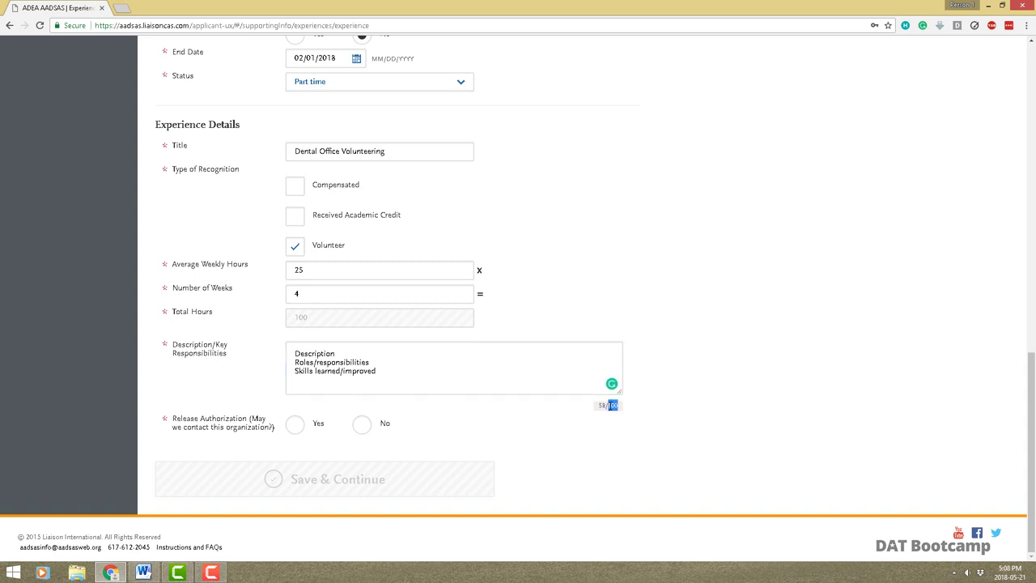
{"action": "left_click", "coordinate": [665, 406]}
{"action": "left_click", "coordinate": [297, 424]}
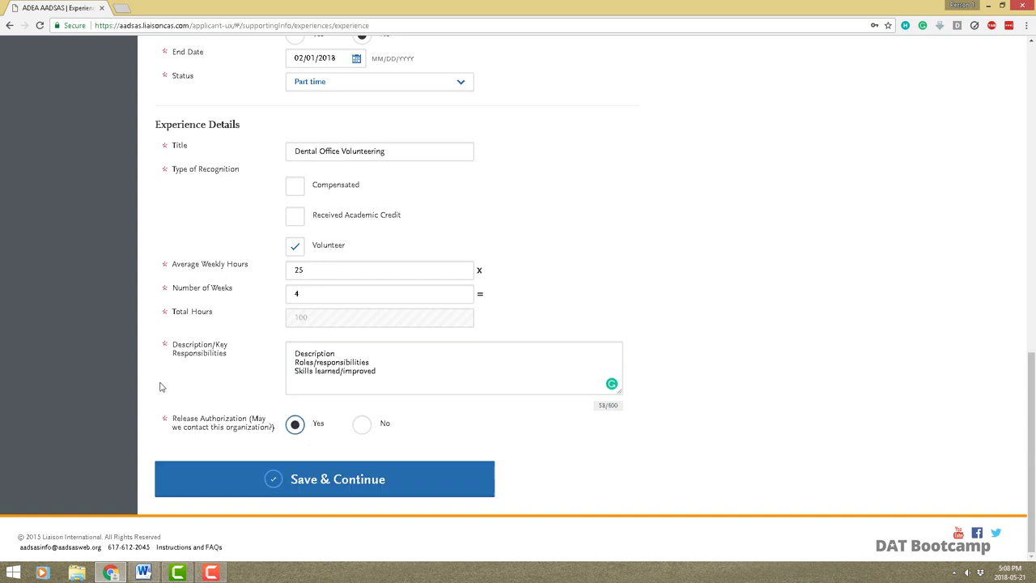
{"action": "left_click", "coordinate": [442, 491]}
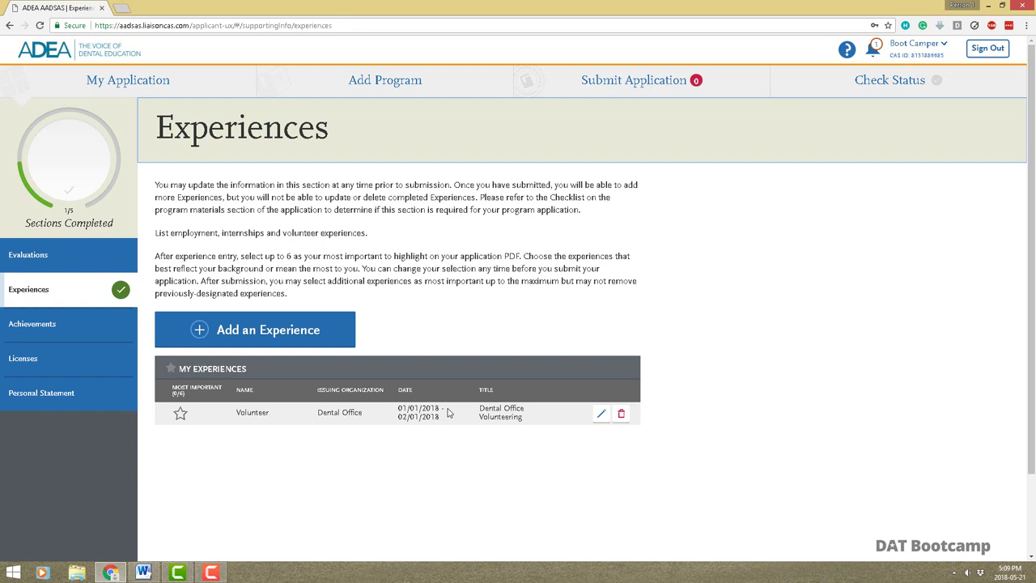
Star the Dental Office Volunteering row as the most important experience.
{"action": "left_click", "coordinate": [179, 414]}
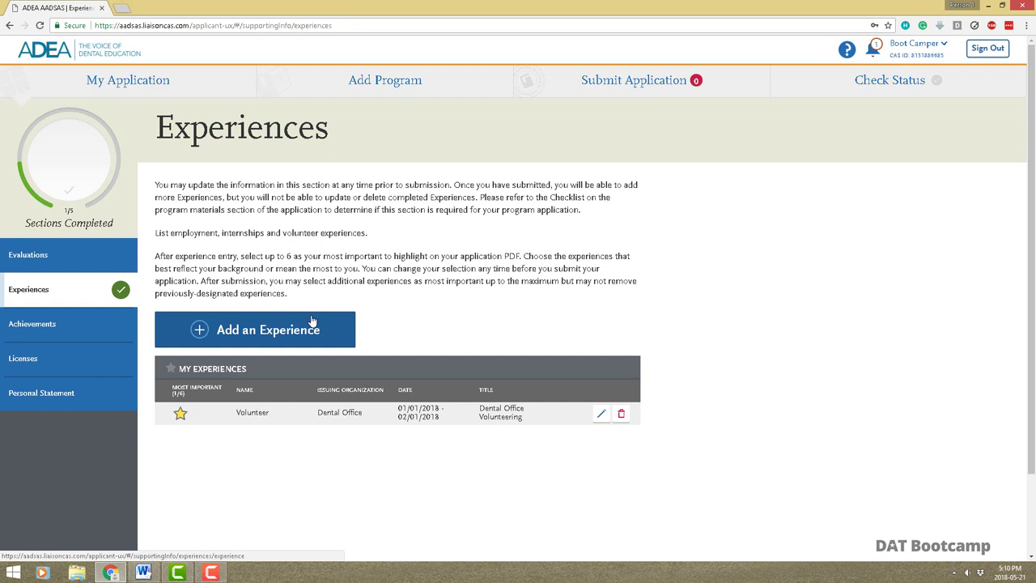
Add a new achievement in the Achievements section with type Scholarships.
{"action": "left_click", "coordinate": [114, 334]}
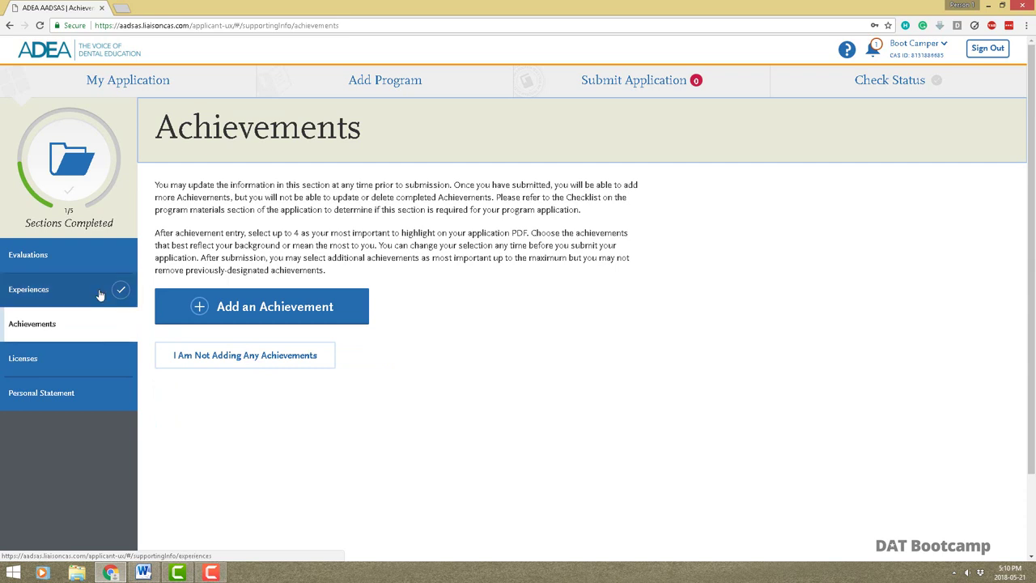
{"action": "left_click", "coordinate": [229, 326]}
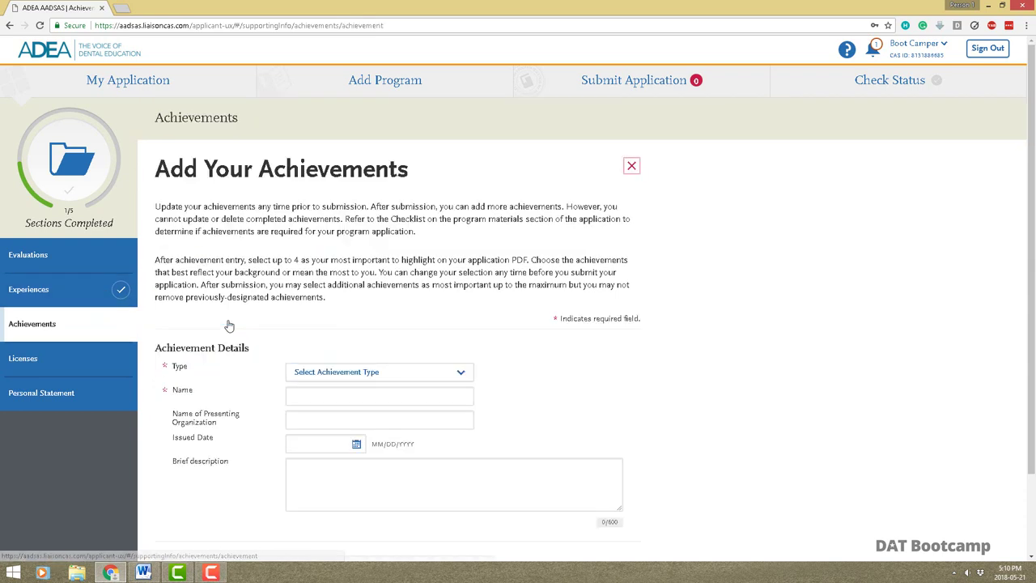
{"action": "left_click", "coordinate": [386, 373]}
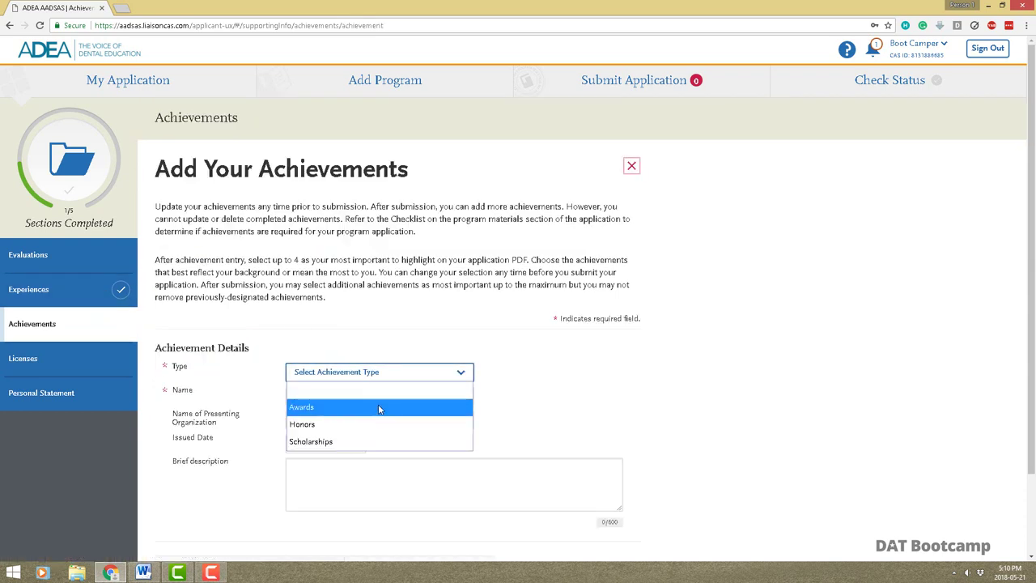
{"action": "left_click", "coordinate": [384, 463]}
{"action": "left_click", "coordinate": [372, 403]}
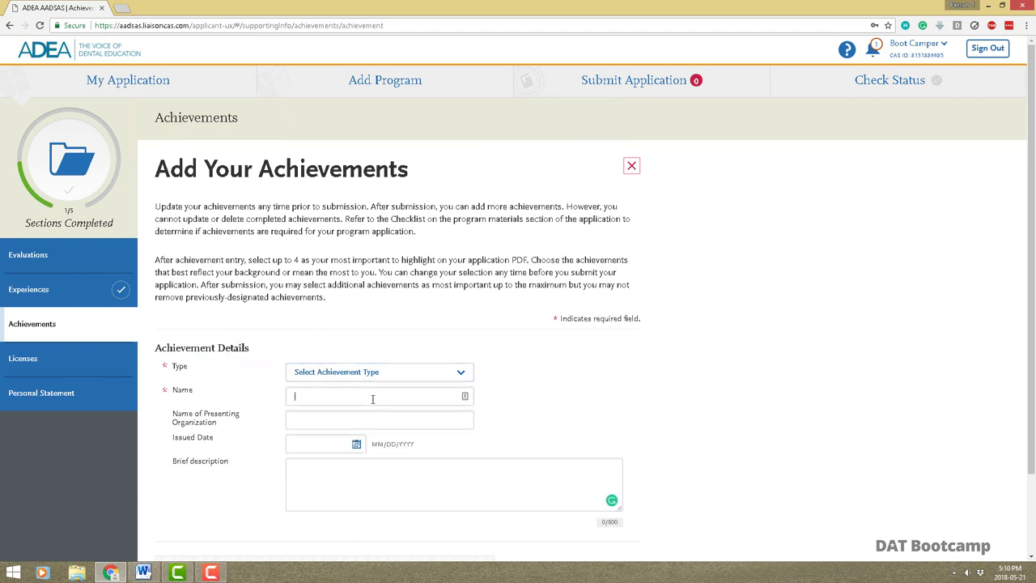
{"action": "left_click", "coordinate": [379, 372]}
{"action": "left_click", "coordinate": [382, 387]}
{"action": "left_click", "coordinate": [381, 373]}
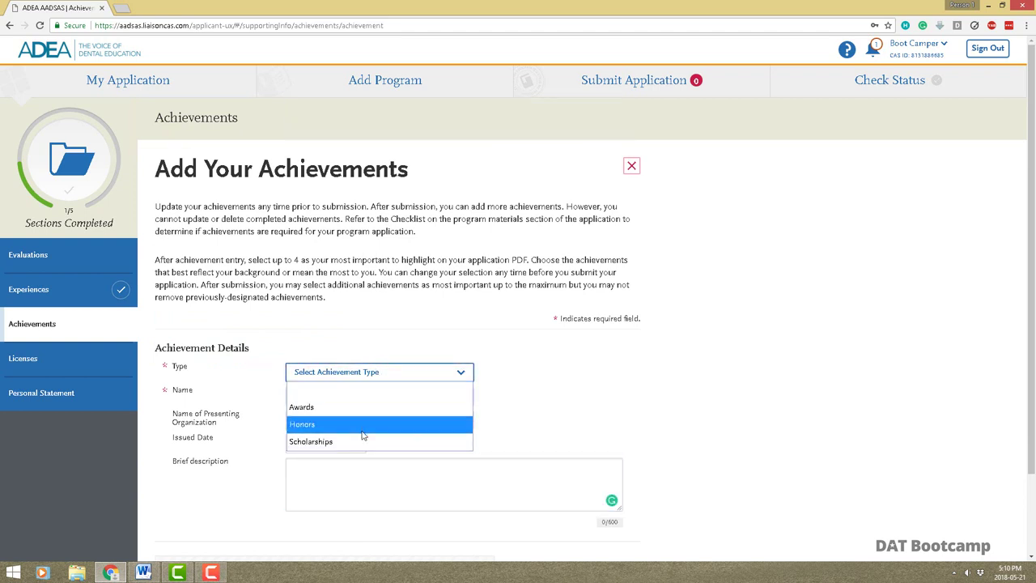
{"action": "left_click", "coordinate": [360, 437]}
Name it York University Entrance Scholarship, presented by York University.
{"action": "left_click", "coordinate": [370, 400]}
{"action": "type", "text": "York"}
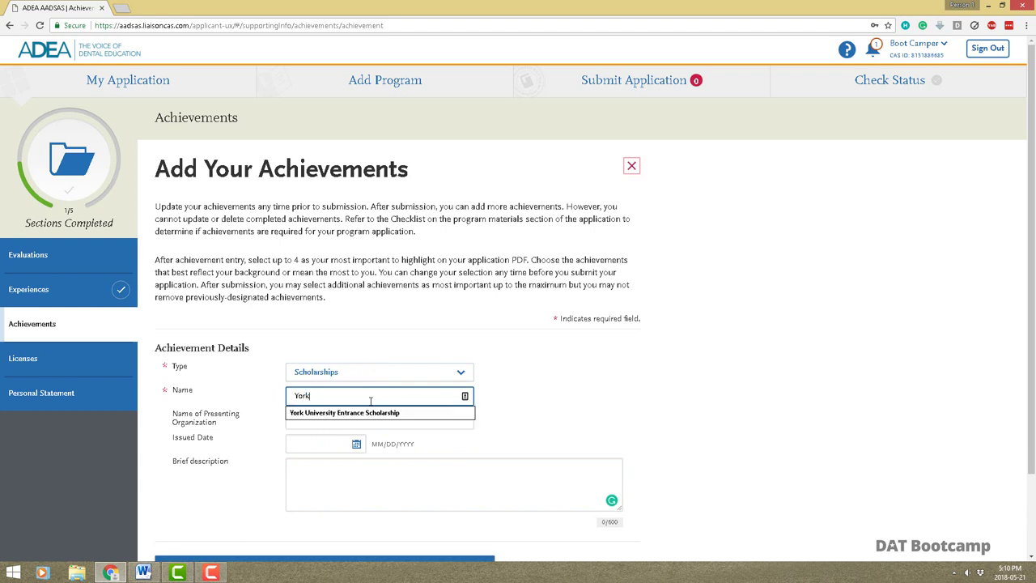
{"action": "key", "text": "Down"}
{"action": "key", "text": "Down"}
{"action": "key", "text": "Return"}
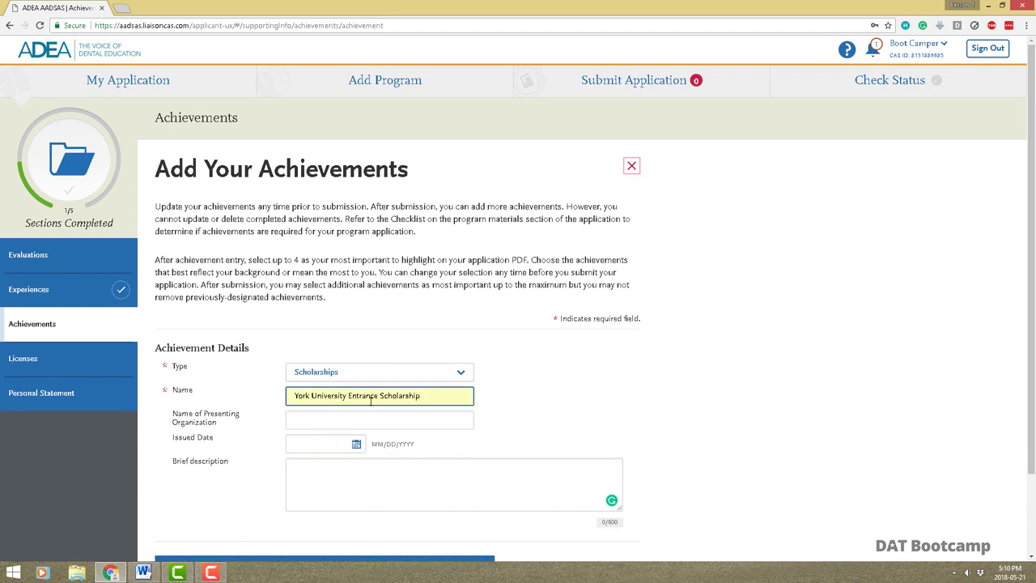
{"action": "left_click", "coordinate": [370, 400]}
{"action": "left_click", "coordinate": [372, 421]}
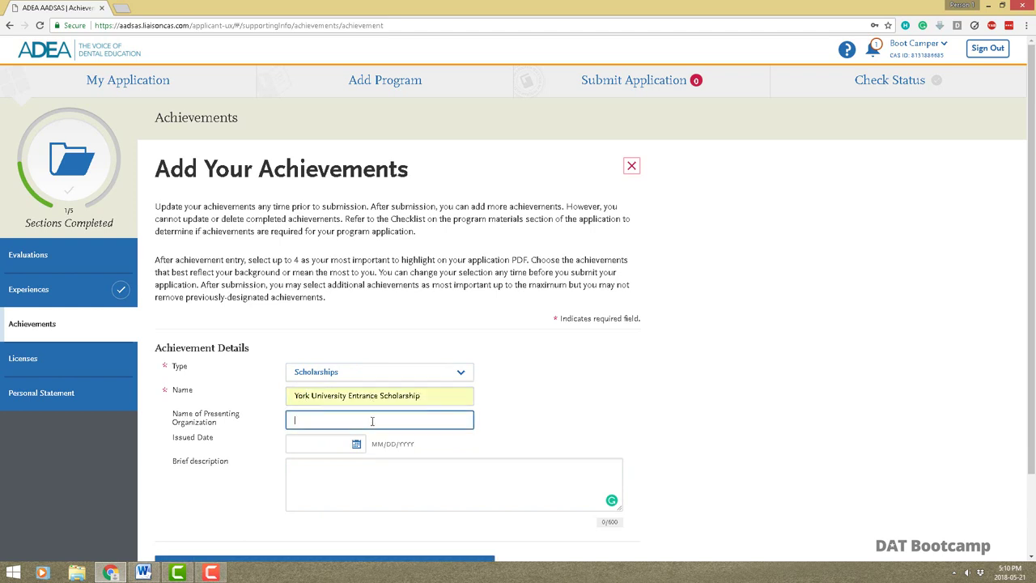
{"action": "type", "text": "York"}
{"action": "key", "text": "Down"}
{"action": "key", "text": "Return"}
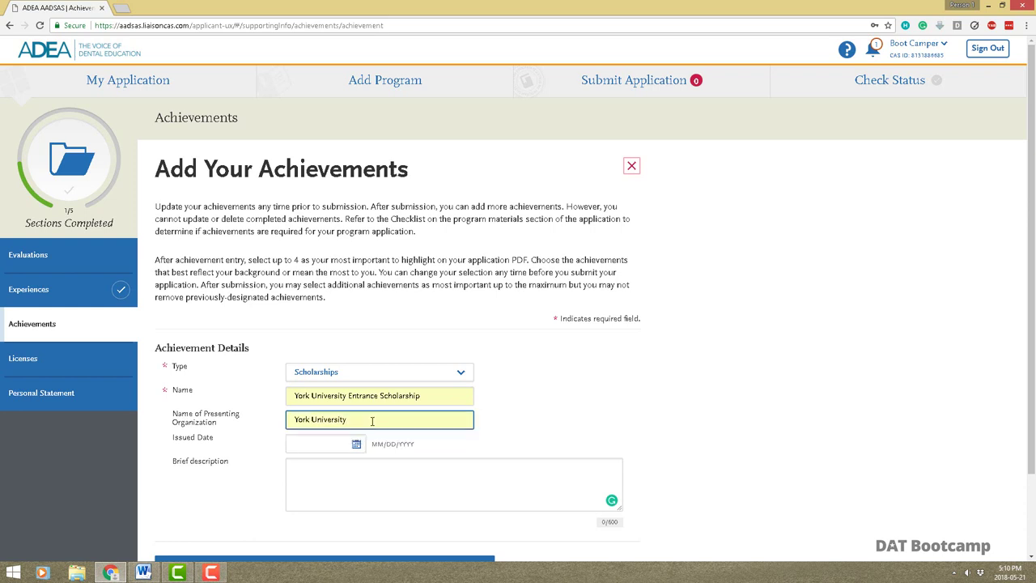
{"action": "key", "text": "Tab"}
{"action": "key", "text": "Escape"}
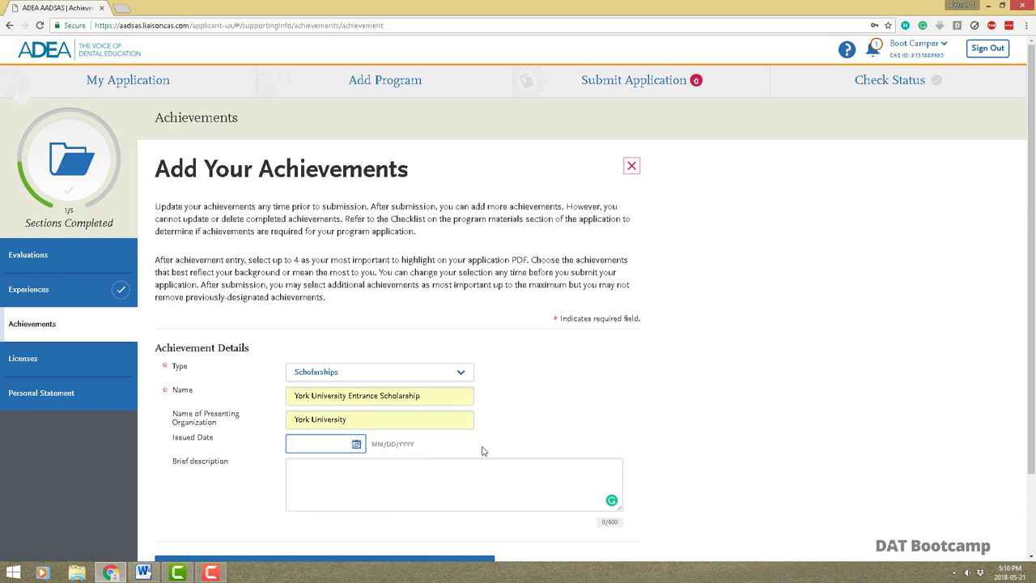
{"action": "left_click", "coordinate": [486, 488]}
{"action": "scroll", "coordinate": [310, 306], "scroll_direction": "down", "scroll_amount": 2}
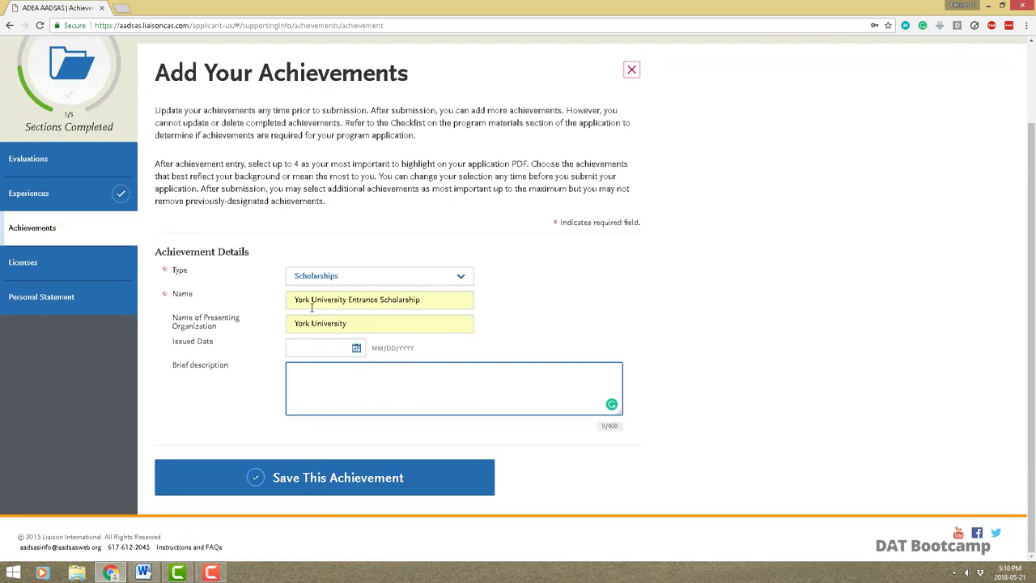
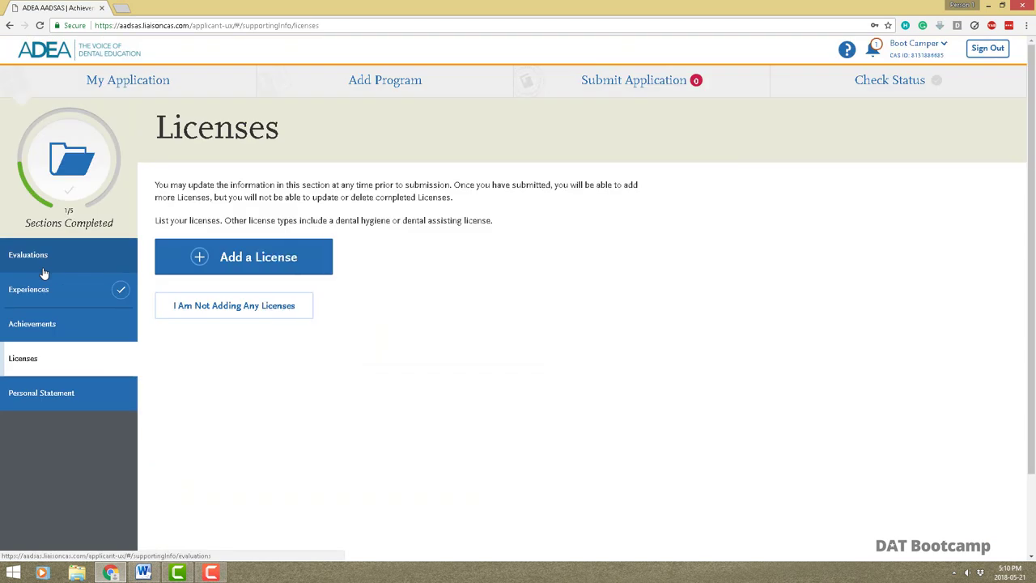
Open Add a License, visit the empty Personal Statement box, then return to My Application.
{"action": "left_click", "coordinate": [259, 274]}
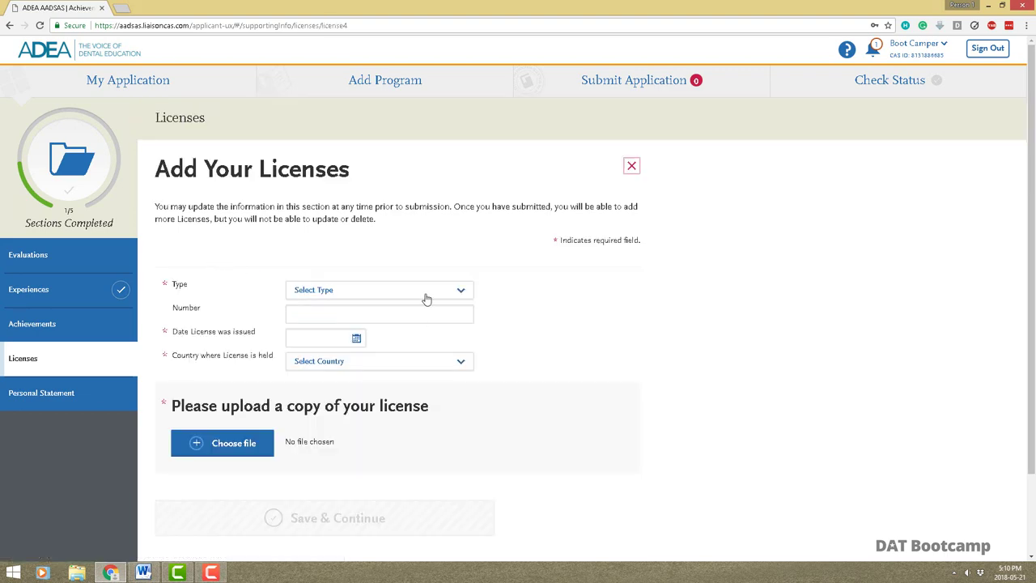
{"action": "left_click", "coordinate": [36, 393]}
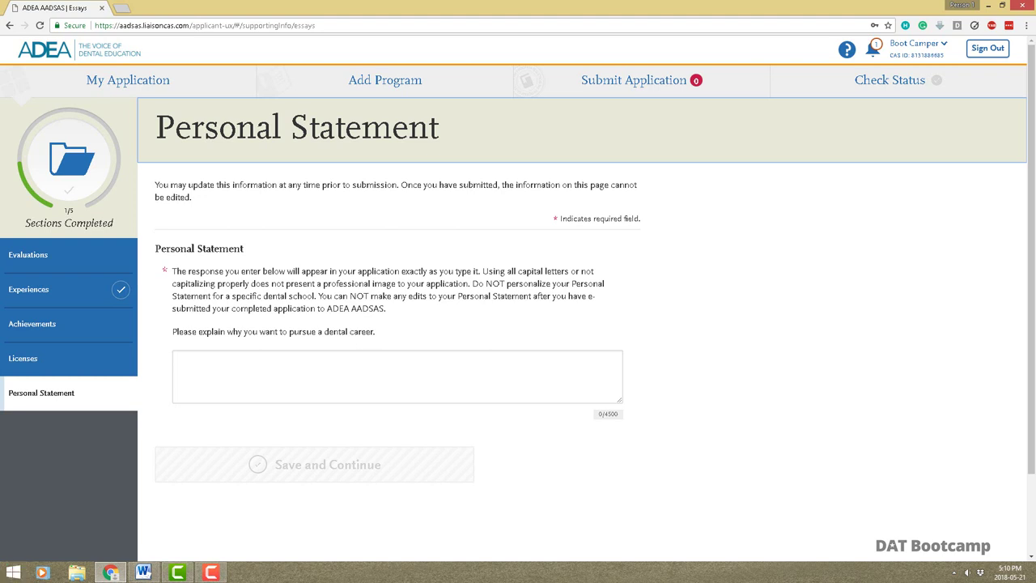
{"action": "left_click", "coordinate": [451, 368]}
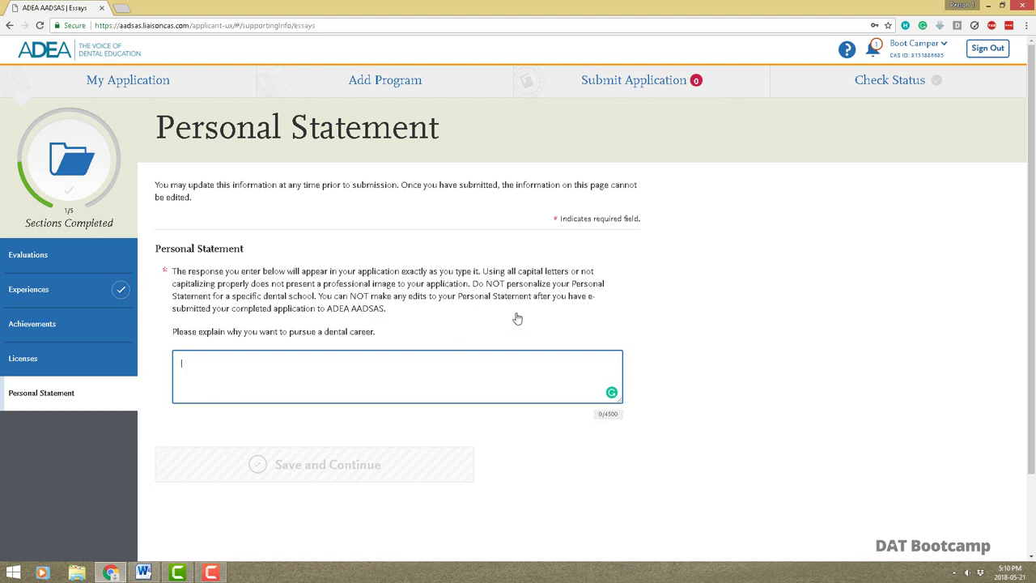
{"action": "left_click", "coordinate": [211, 89]}
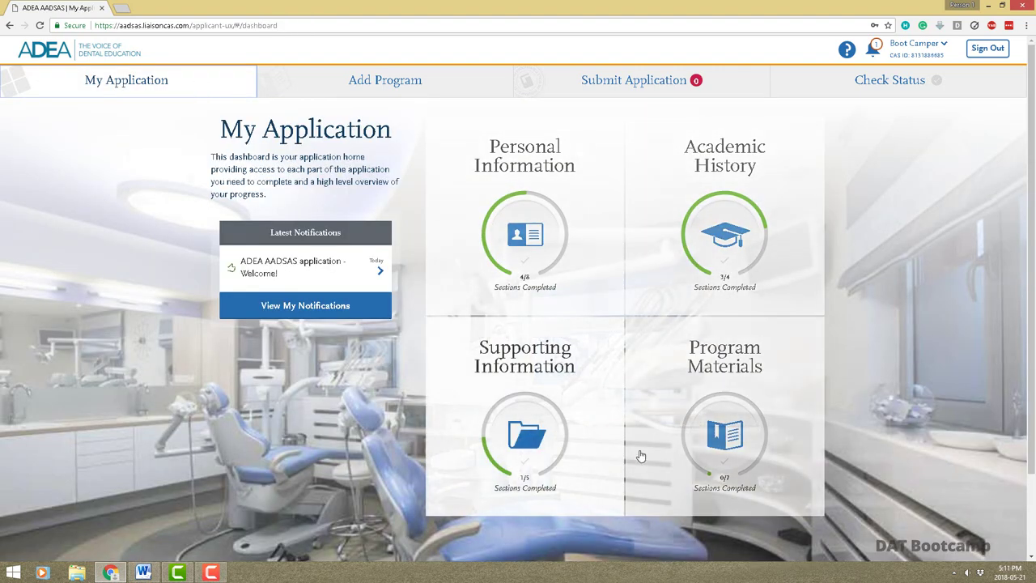
Open Program Materials and select the NSU Doctor of Dental Medicine program.
{"action": "left_click", "coordinate": [746, 436]}
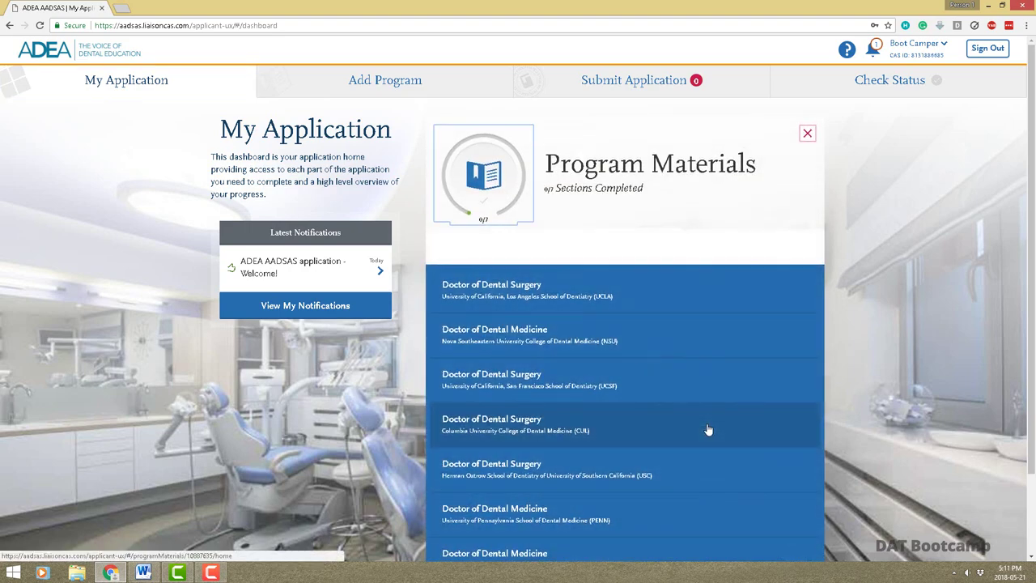
{"action": "scroll", "coordinate": [710, 437], "scroll_direction": "down", "scroll_amount": 2}
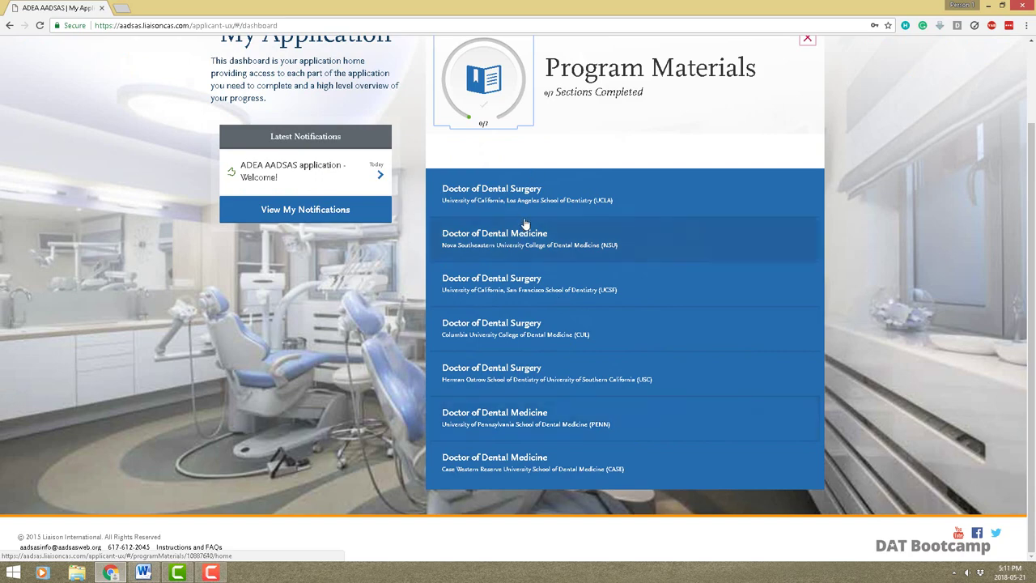
{"action": "left_click", "coordinate": [696, 255]}
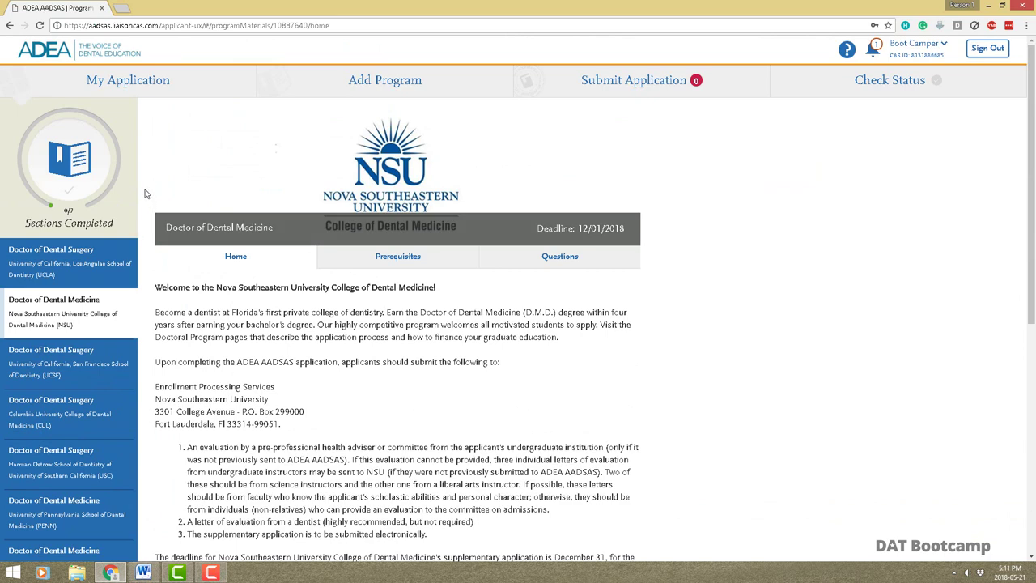
Read through NSU's Home tab, then view its Prerequisites page.
{"action": "scroll", "coordinate": [45, 360], "scroll_direction": "down", "scroll_amount": 1}
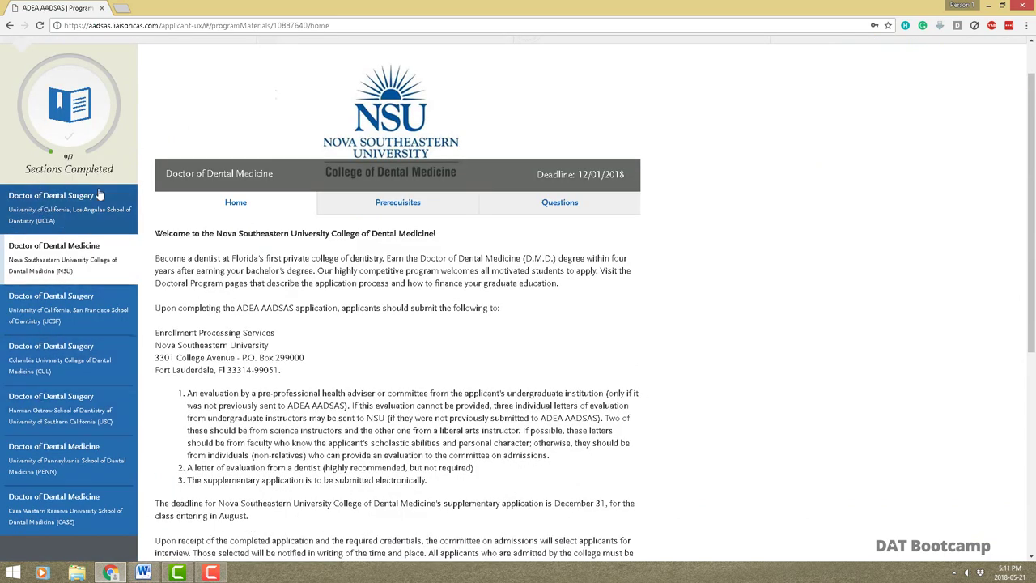
{"action": "scroll", "coordinate": [114, 478], "scroll_direction": "up", "scroll_amount": 1}
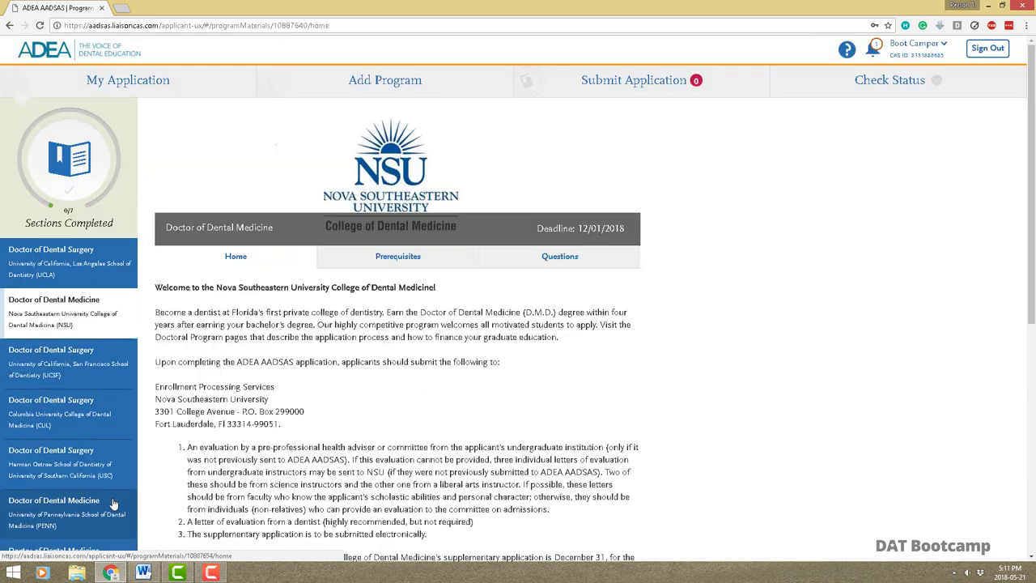
{"action": "scroll", "coordinate": [112, 485], "scroll_direction": "down", "scroll_amount": 1}
{"action": "scroll", "coordinate": [111, 500], "scroll_direction": "up", "scroll_amount": 1}
{"action": "scroll", "coordinate": [111, 499], "scroll_direction": "down", "scroll_amount": 1}
{"action": "scroll", "coordinate": [111, 500], "scroll_direction": "up", "scroll_amount": 1}
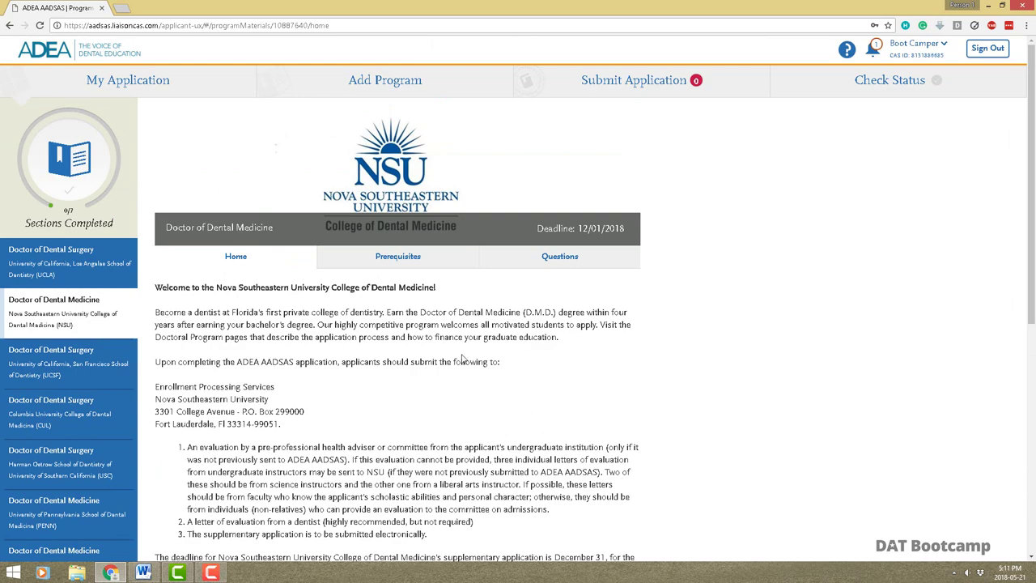
{"action": "scroll", "coordinate": [463, 360], "scroll_direction": "down", "scroll_amount": 3}
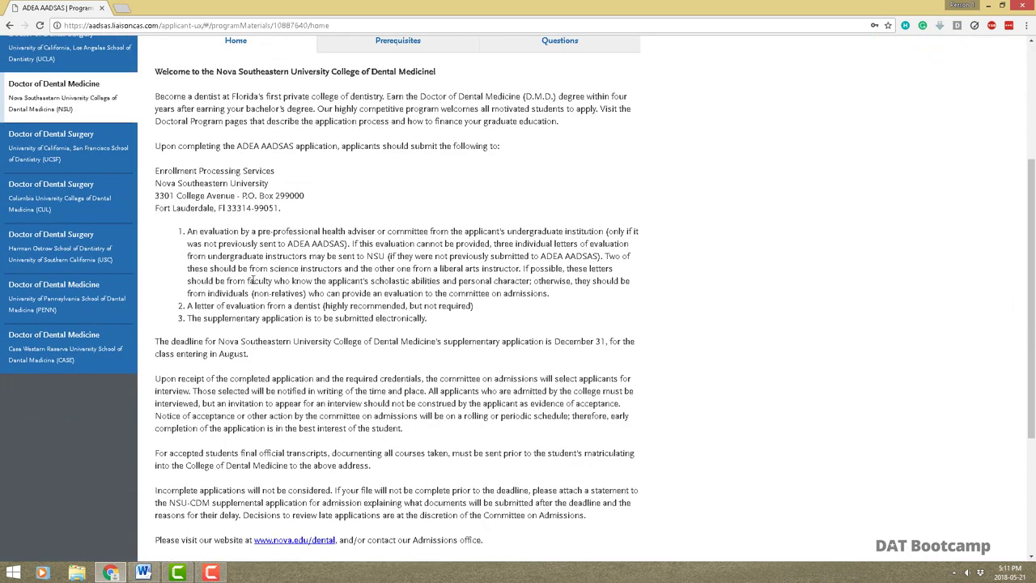
{"action": "scroll", "coordinate": [671, 294], "scroll_direction": "down", "scroll_amount": 1}
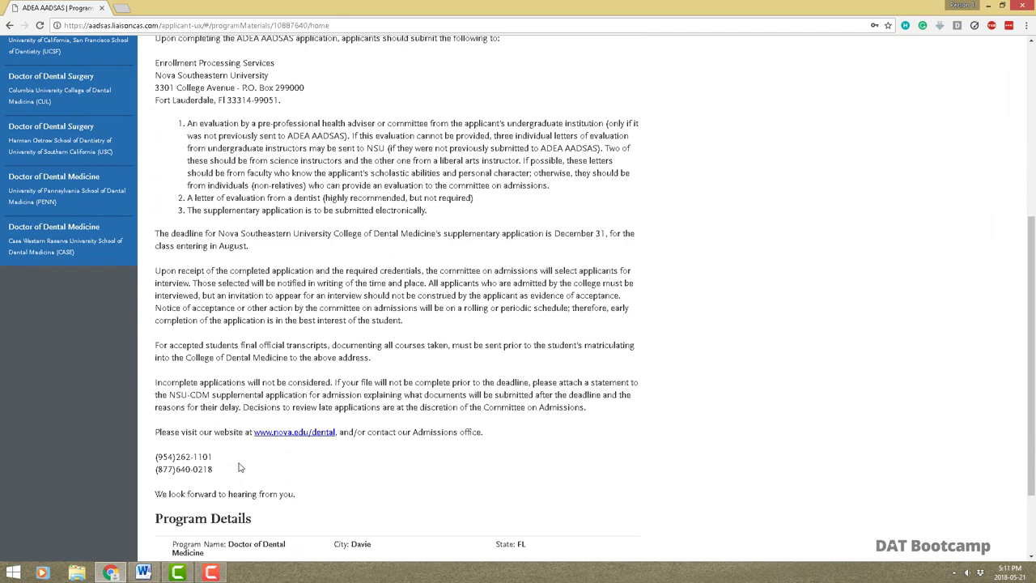
{"action": "scroll", "coordinate": [508, 437], "scroll_direction": "up", "scroll_amount": 1}
{"action": "scroll", "coordinate": [508, 437], "scroll_direction": "up", "scroll_amount": 2}
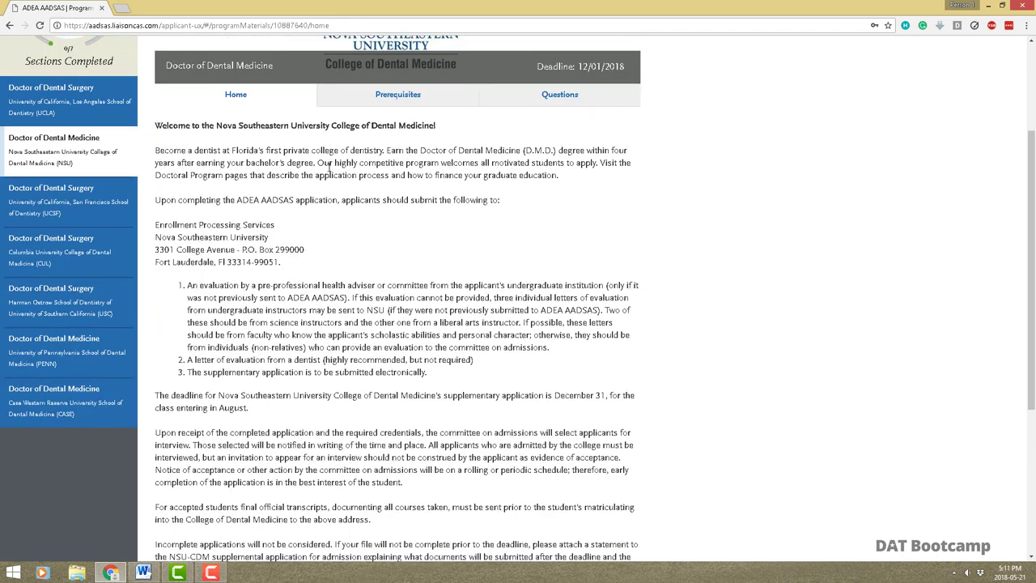
{"action": "scroll", "coordinate": [329, 168], "scroll_direction": "up", "scroll_amount": 1}
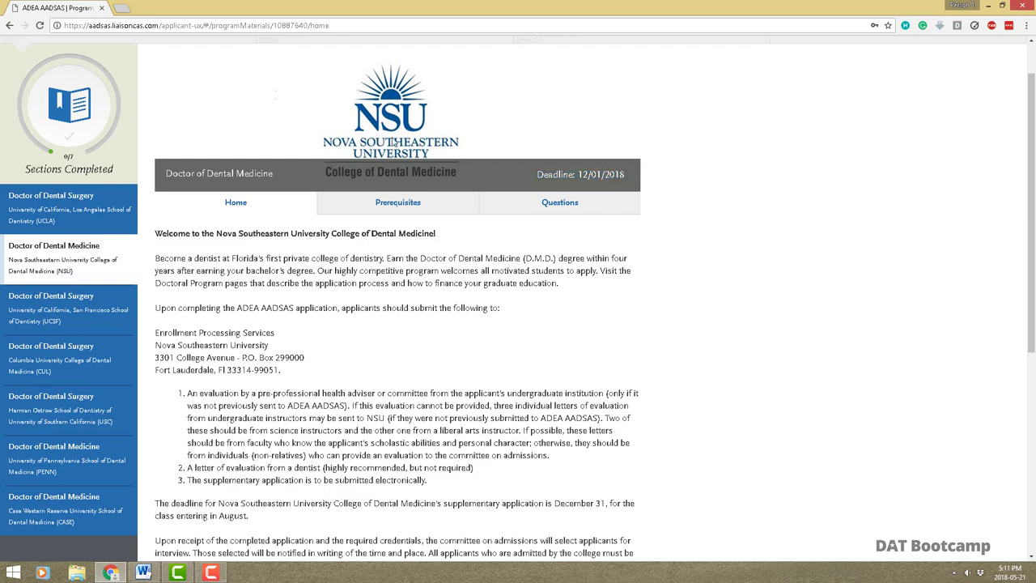
{"action": "scroll", "coordinate": [395, 143], "scroll_direction": "down", "scroll_amount": 2}
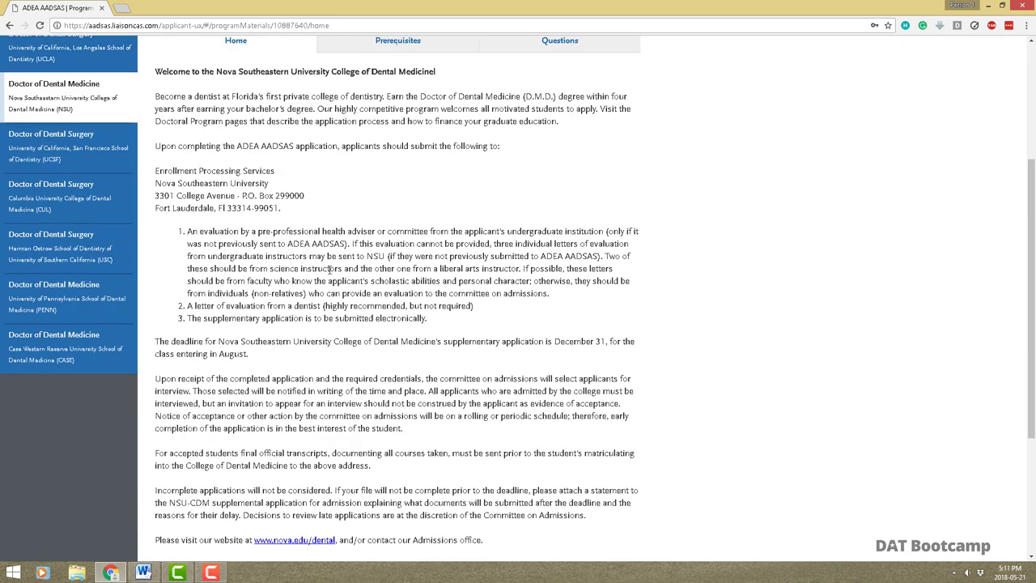
{"action": "scroll", "coordinate": [329, 271], "scroll_direction": "up", "scroll_amount": 3}
{"action": "left_click", "coordinate": [362, 162]}
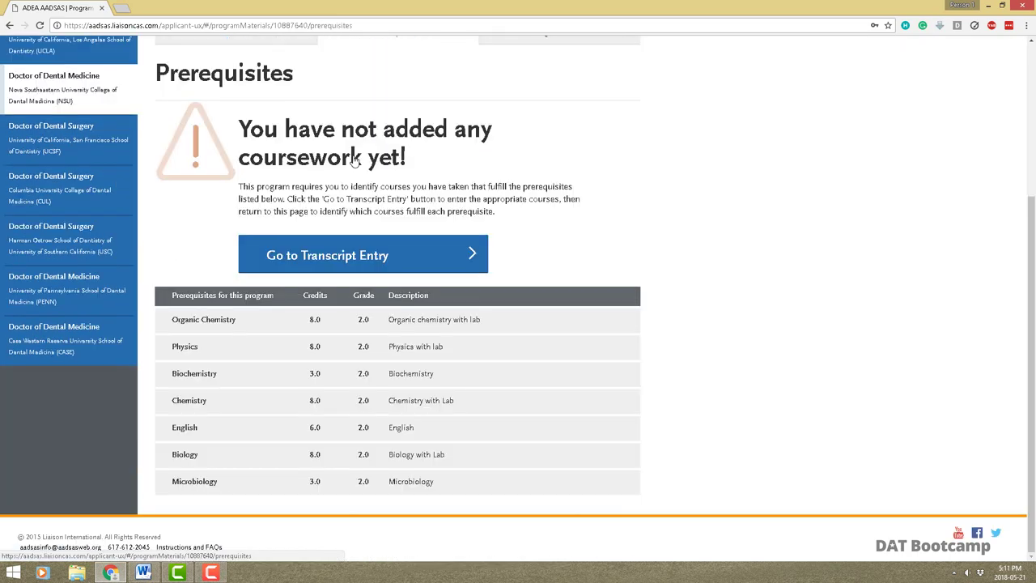
Start finalizing transcripts and choose York University as the primary college.
{"action": "left_click", "coordinate": [444, 273]}
{"action": "scroll", "coordinate": [765, 241], "scroll_direction": "down", "scroll_amount": 2}
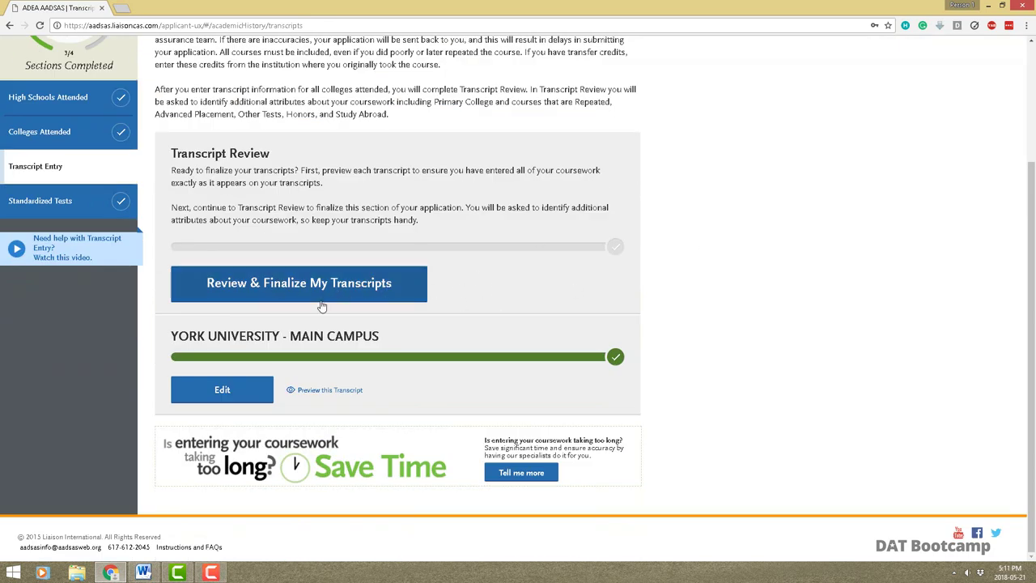
{"action": "left_click", "coordinate": [338, 283]}
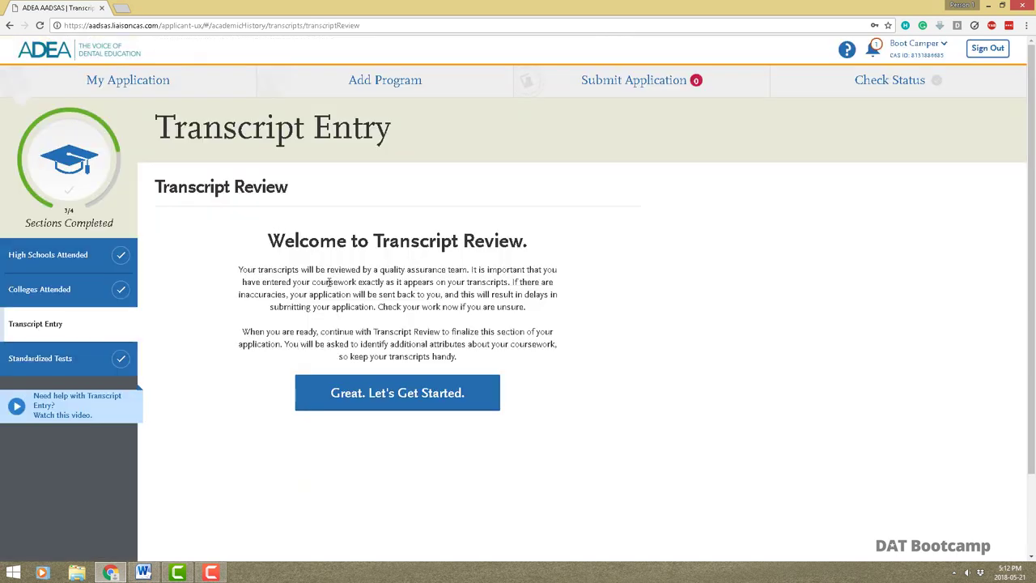
{"action": "left_click", "coordinate": [433, 390]}
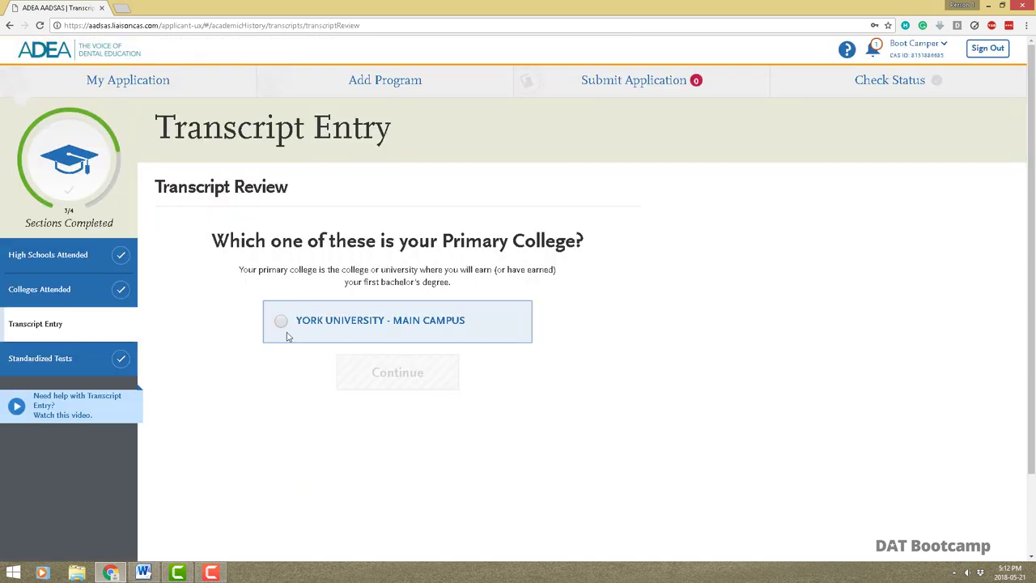
{"action": "left_click", "coordinate": [287, 336]}
{"action": "left_click", "coordinate": [397, 379]}
Answer No to repeated classes, AP credit, other test credit, honors and study abroad.
{"action": "left_click", "coordinate": [412, 347]}
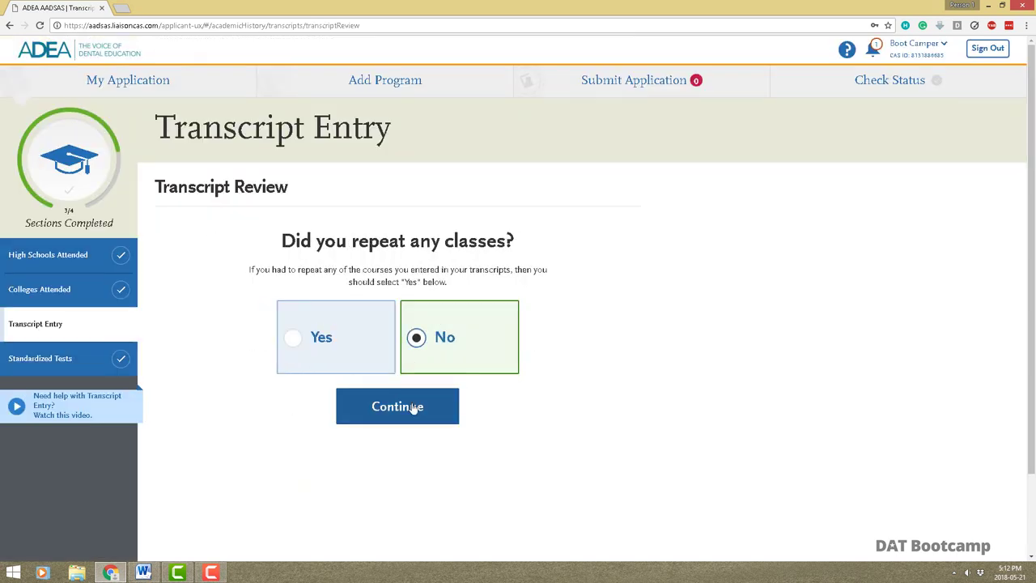
{"action": "left_click", "coordinate": [414, 407]}
{"action": "left_click", "coordinate": [414, 381]}
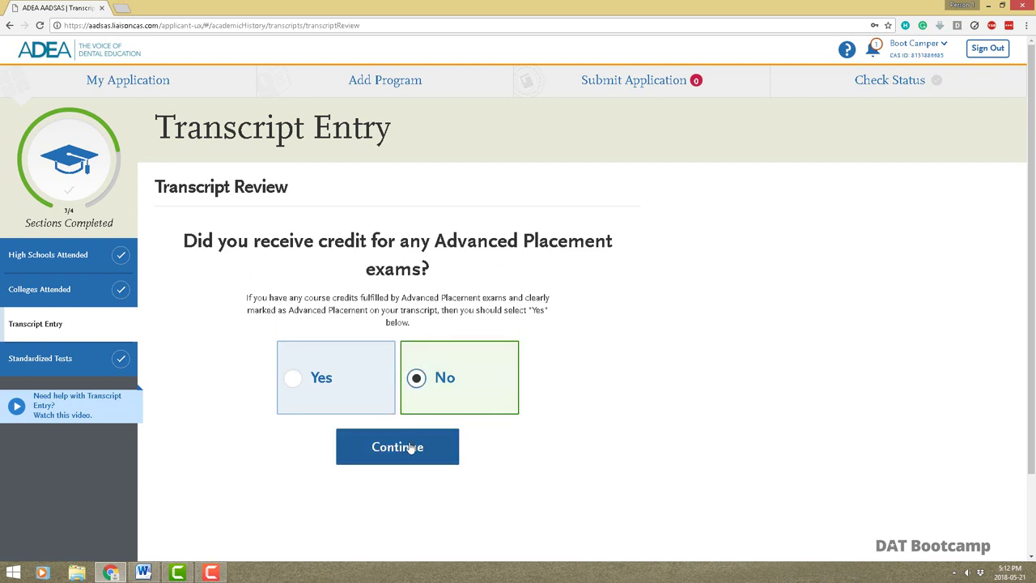
{"action": "left_click", "coordinate": [411, 449]}
{"action": "left_click", "coordinate": [429, 393]}
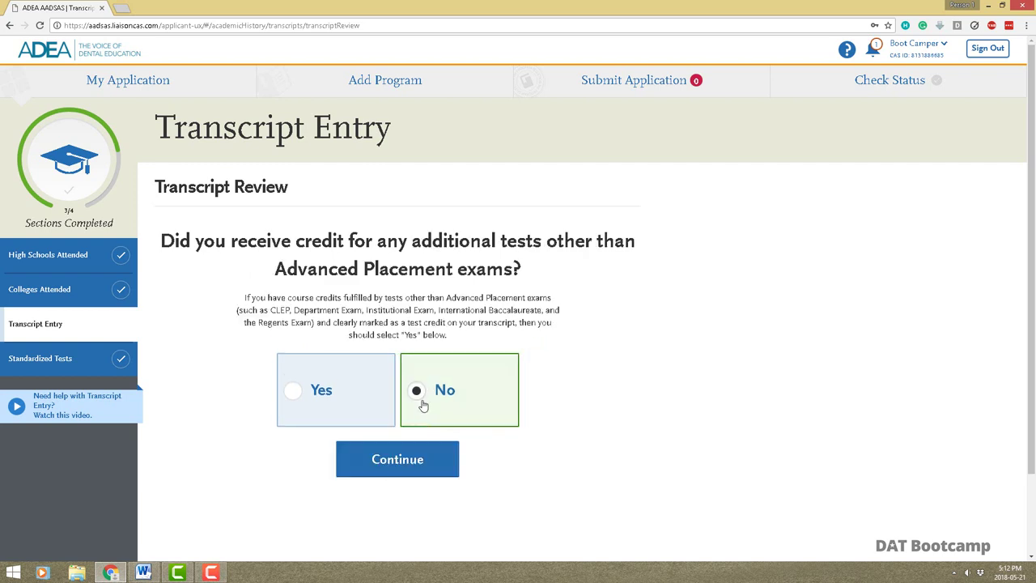
{"action": "left_click", "coordinate": [423, 454]}
{"action": "left_click", "coordinate": [415, 352]}
{"action": "left_click", "coordinate": [414, 407]}
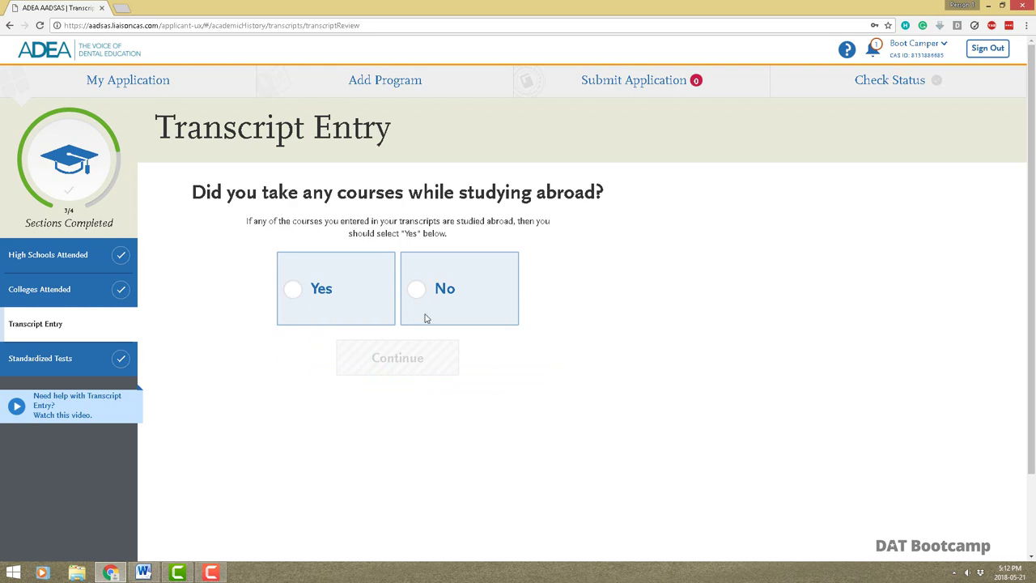
{"action": "left_click", "coordinate": [418, 298]}
{"action": "left_click", "coordinate": [429, 375]}
{"action": "left_click", "coordinate": [357, 403]}
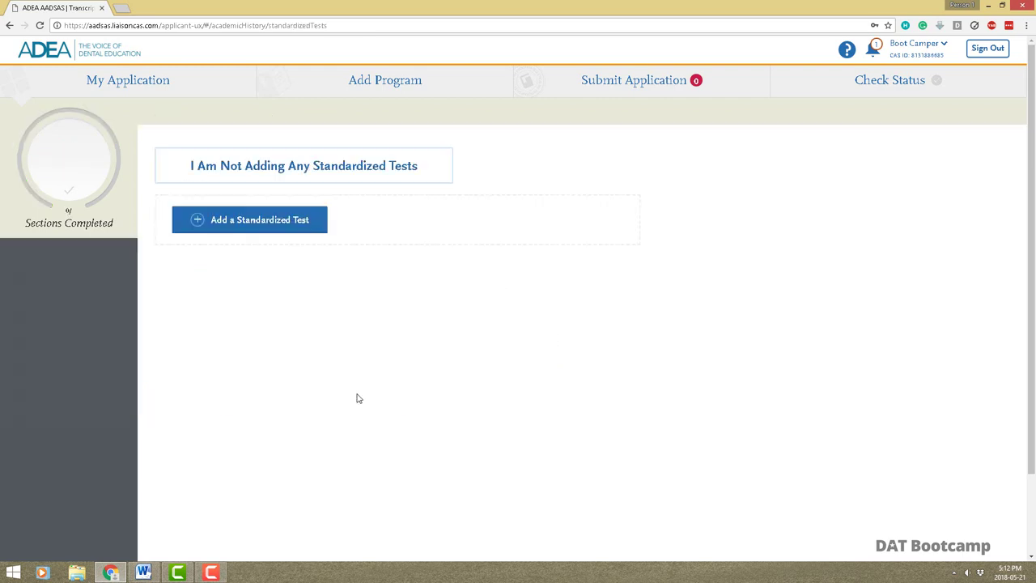
Go back to My Application and reopen NSU's program materials page.
{"action": "left_click", "coordinate": [164, 81]}
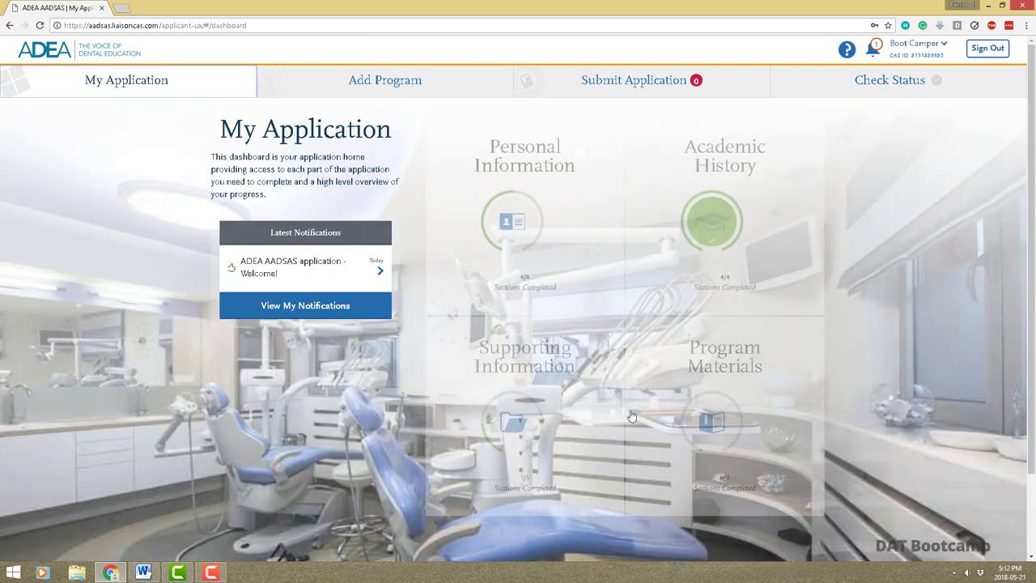
{"action": "left_click", "coordinate": [712, 292]}
{"action": "left_click", "coordinate": [653, 342]}
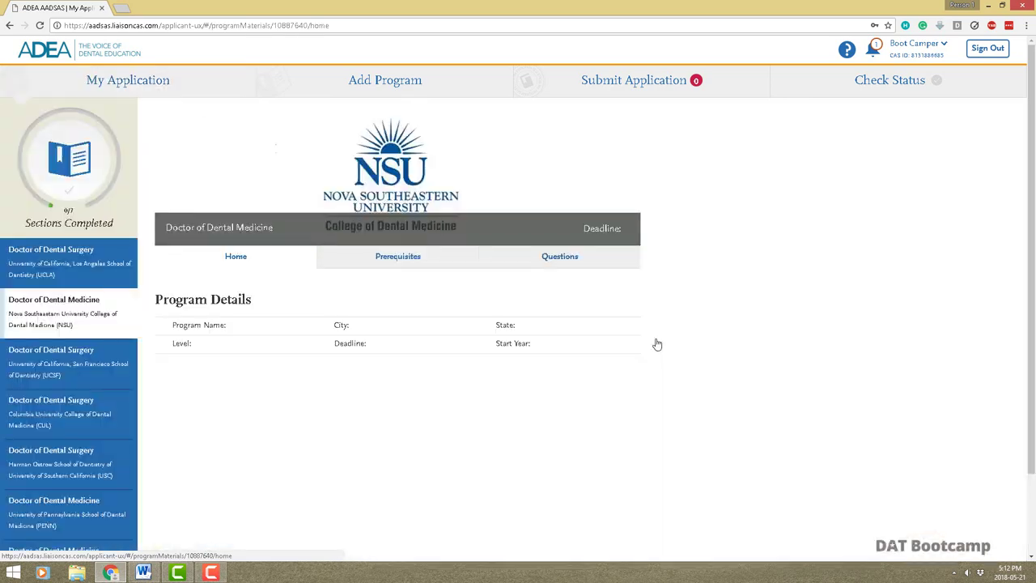
{"action": "left_click", "coordinate": [445, 261]}
{"action": "scroll", "coordinate": [700, 335], "scroll_direction": "down", "scroll_amount": 2}
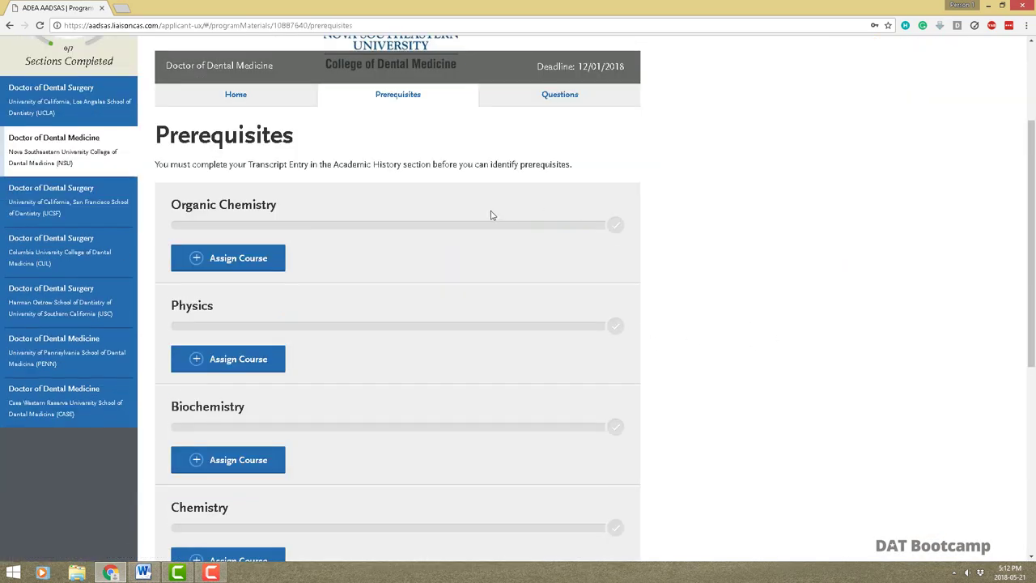
{"action": "scroll", "coordinate": [399, 223], "scroll_direction": "up", "scroll_amount": 2}
{"action": "scroll", "coordinate": [401, 228], "scroll_direction": "down", "scroll_amount": 5}
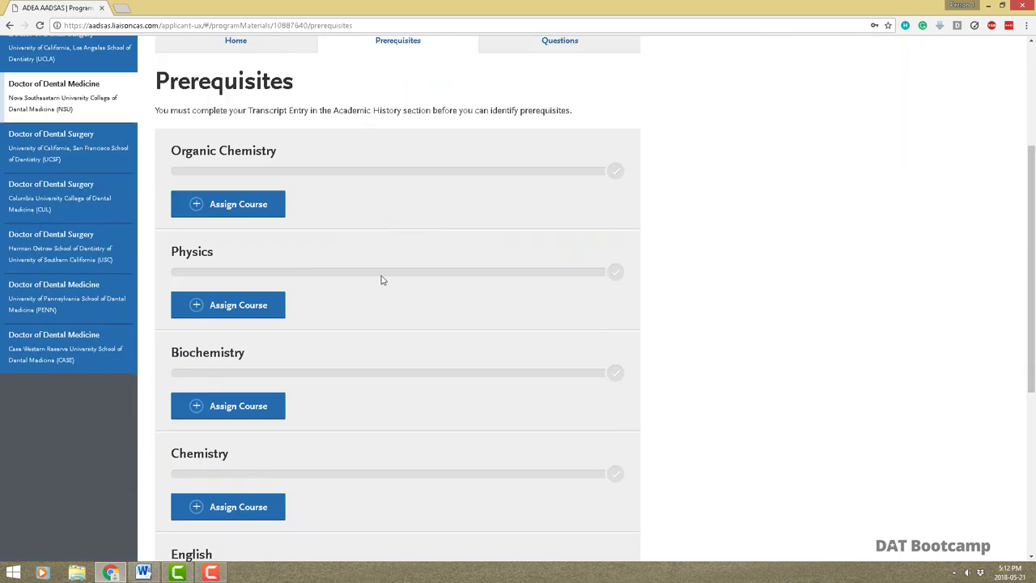
{"action": "scroll", "coordinate": [386, 273], "scroll_direction": "up", "scroll_amount": 5}
{"action": "scroll", "coordinate": [419, 353], "scroll_direction": "up", "scroll_amount": 2}
{"action": "scroll", "coordinate": [358, 310], "scroll_direction": "down", "scroll_amount": 7}
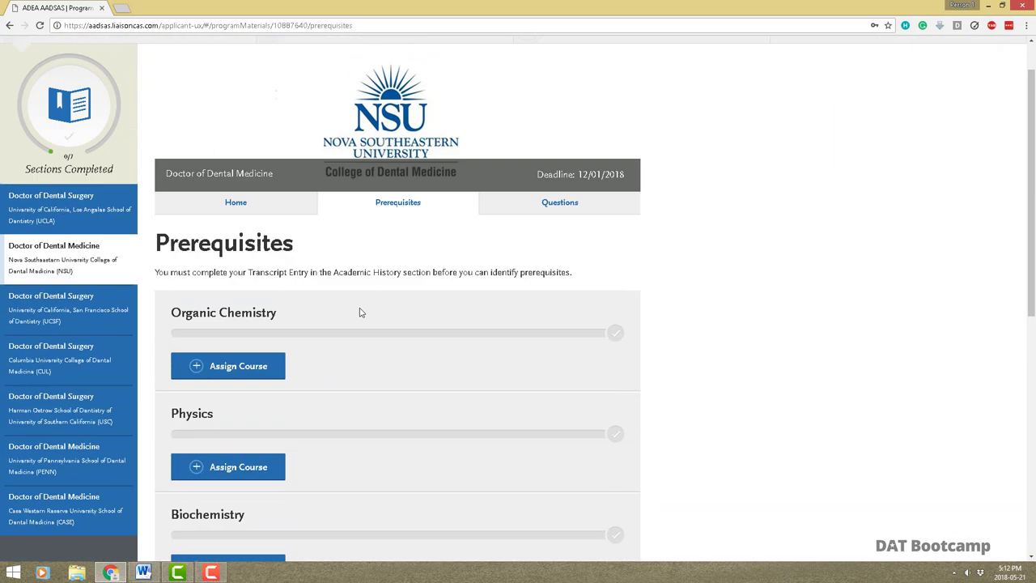
{"action": "scroll", "coordinate": [327, 292], "scroll_direction": "up", "scroll_amount": 6}
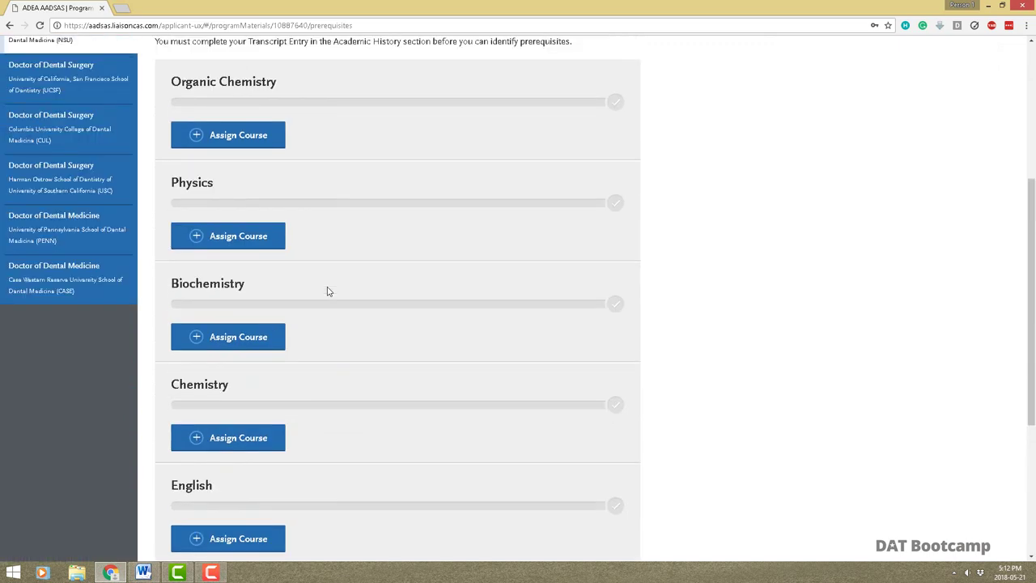
{"action": "left_click", "coordinate": [249, 196]}
{"action": "scroll", "coordinate": [248, 196], "scroll_direction": "down", "scroll_amount": 2}
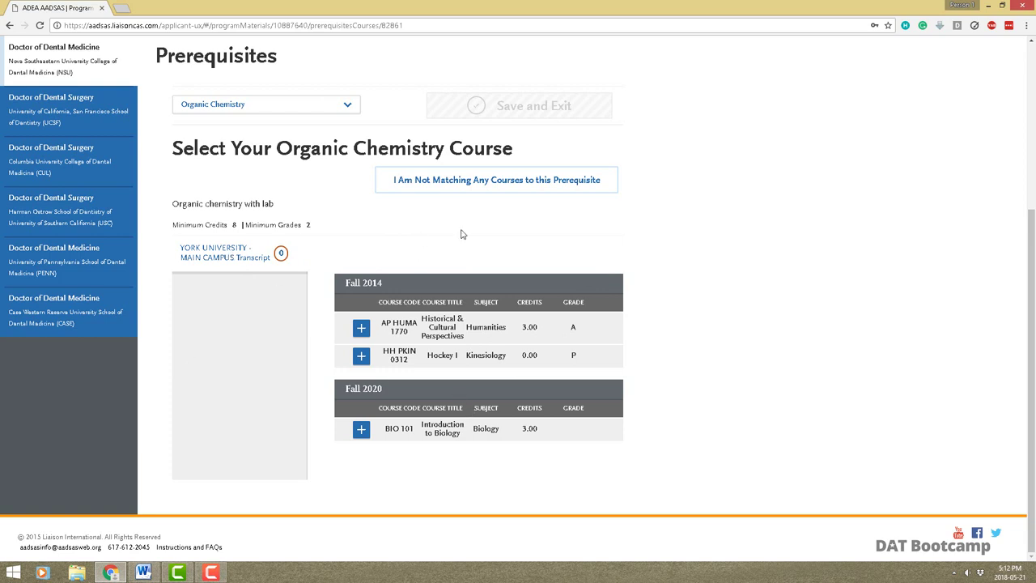
{"action": "scroll", "coordinate": [467, 259], "scroll_direction": "up", "scroll_amount": 3}
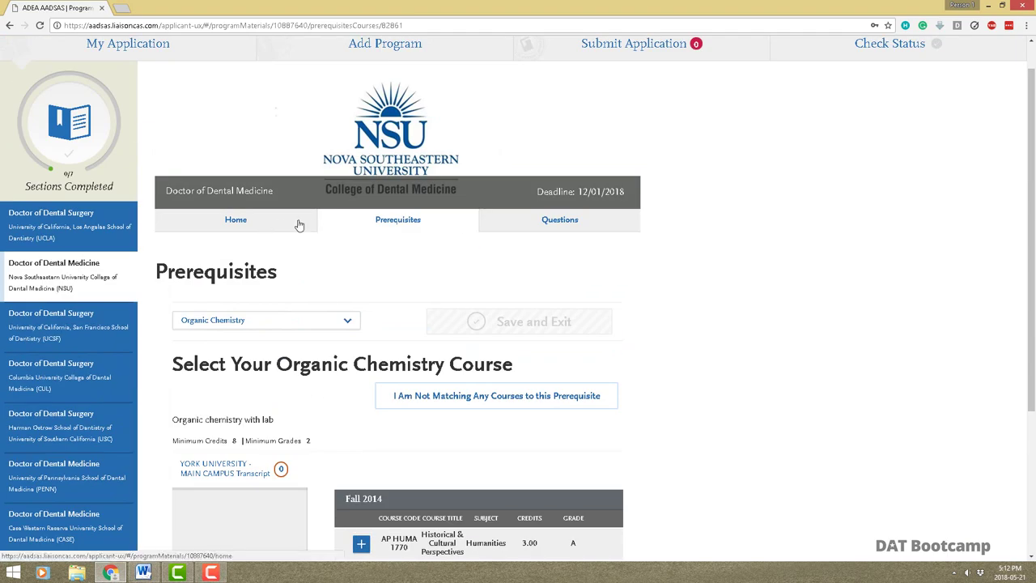
{"action": "left_click", "coordinate": [298, 224]}
{"action": "left_click", "coordinate": [398, 222]}
{"action": "scroll", "coordinate": [414, 337], "scroll_direction": "down", "scroll_amount": 3}
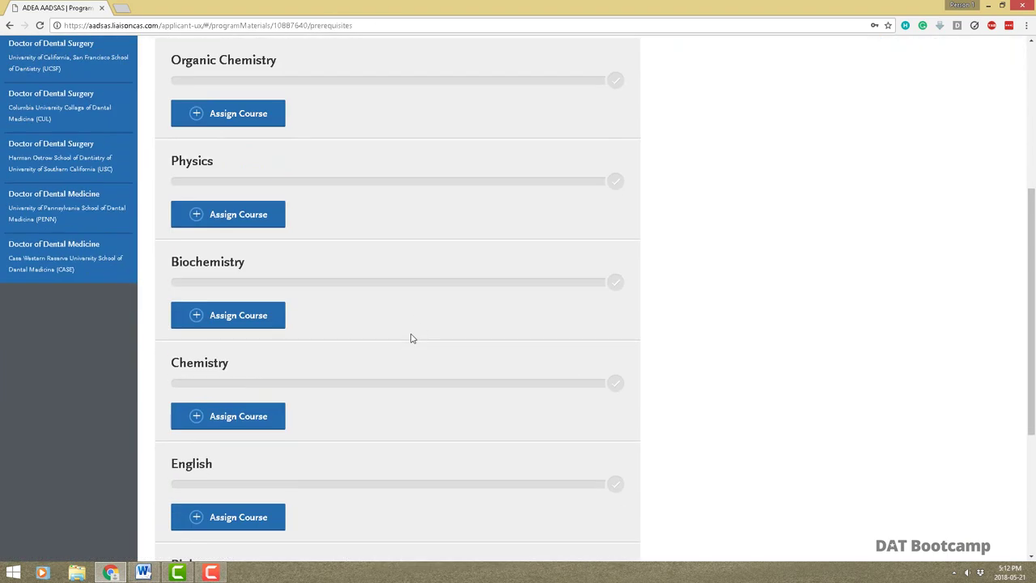
{"action": "scroll", "coordinate": [319, 208], "scroll_direction": "down", "scroll_amount": 3}
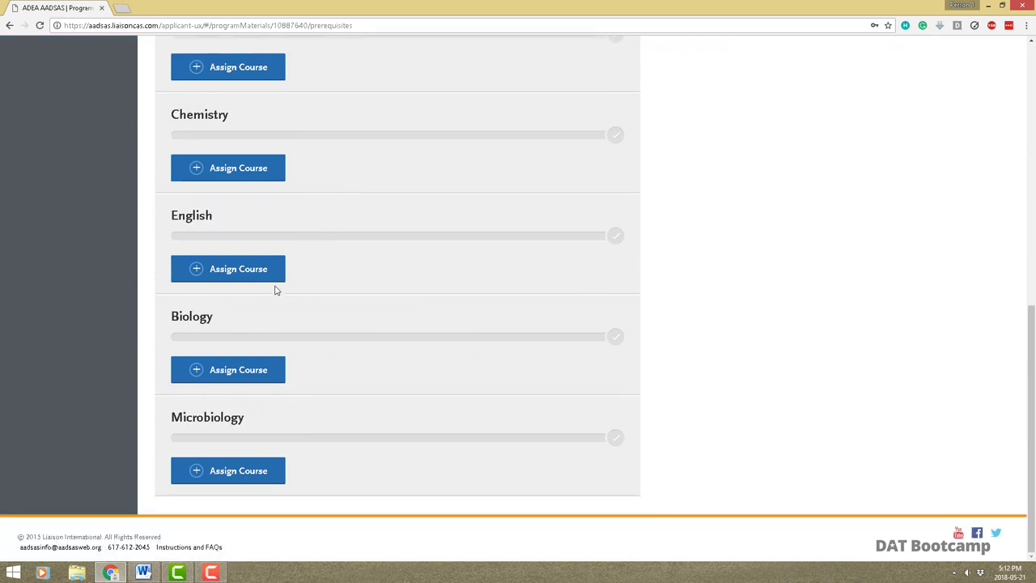
Match Introduction to Biology (BIO 101) to NSU's Biology prerequisite and save.
{"action": "left_click", "coordinate": [232, 374]}
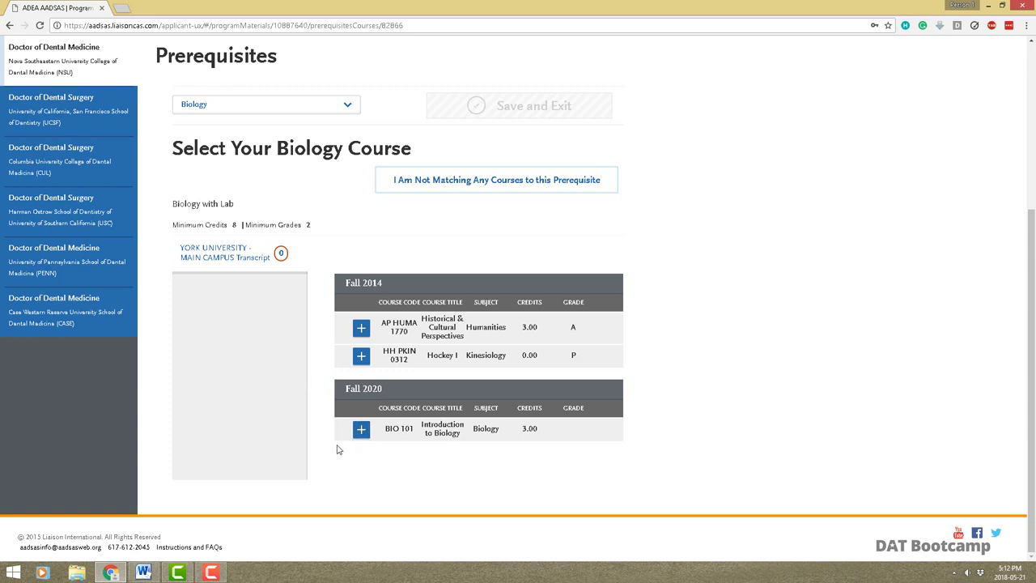
{"action": "left_click", "coordinate": [361, 429]}
{"action": "left_click", "coordinate": [526, 168]}
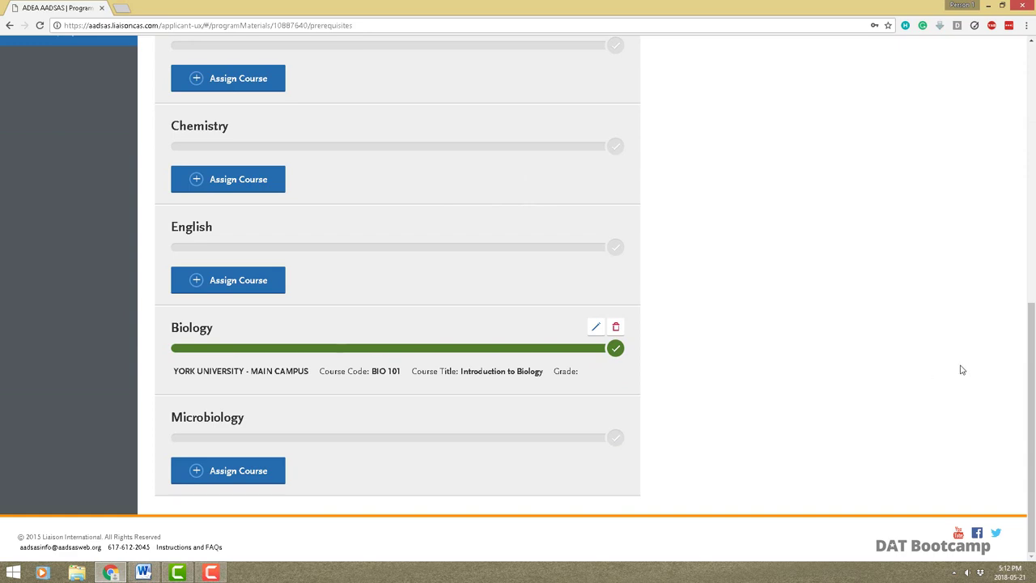
{"action": "scroll", "coordinate": [793, 363], "scroll_direction": "up", "scroll_amount": 3}
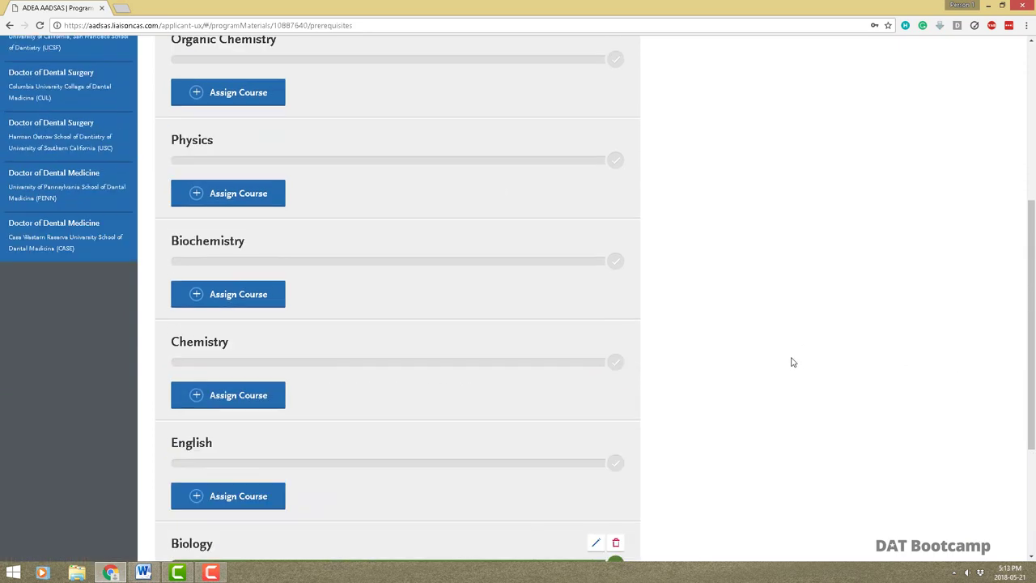
{"action": "scroll", "coordinate": [789, 362], "scroll_direction": "down", "scroll_amount": 3}
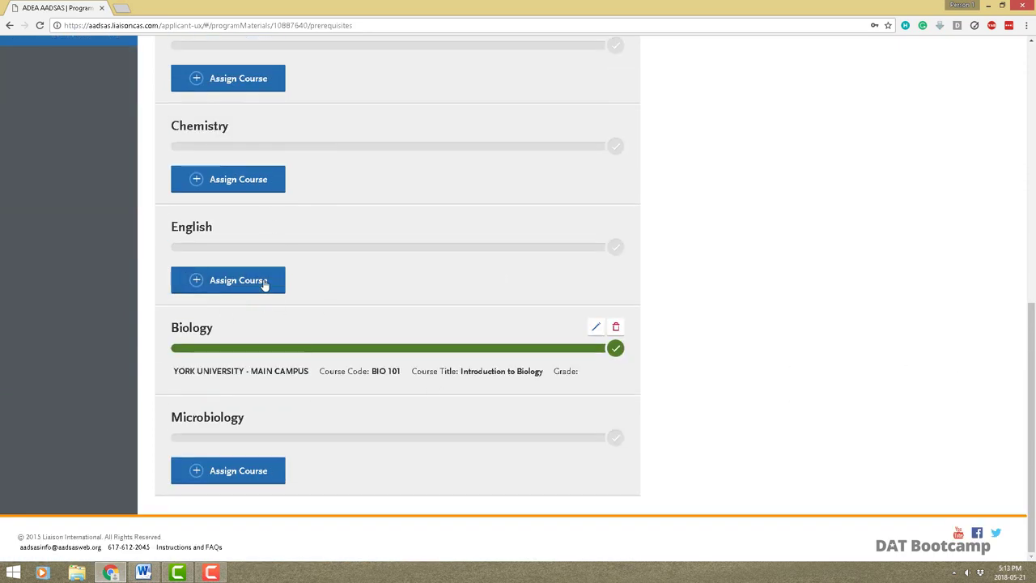
Assign Hockey I to the English prerequisite, then remove it so English has no course.
{"action": "left_click", "coordinate": [236, 290]}
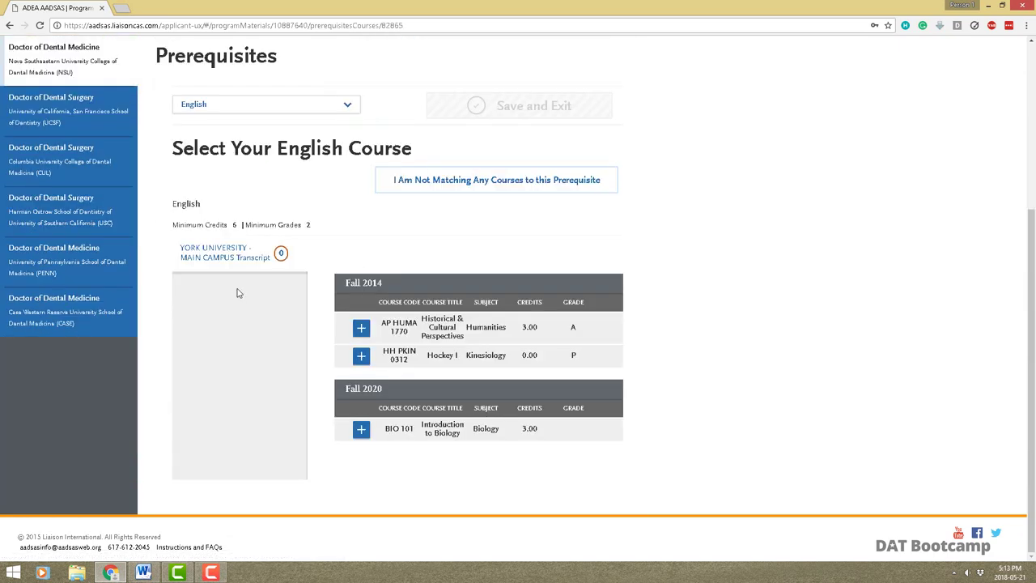
{"action": "left_click", "coordinate": [361, 357]}
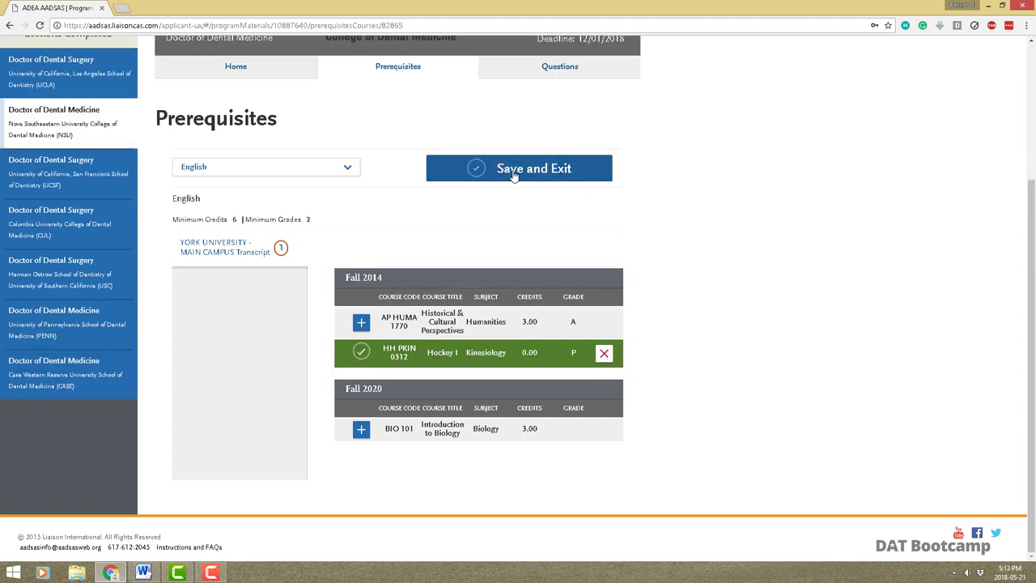
{"action": "left_click", "coordinate": [513, 173]}
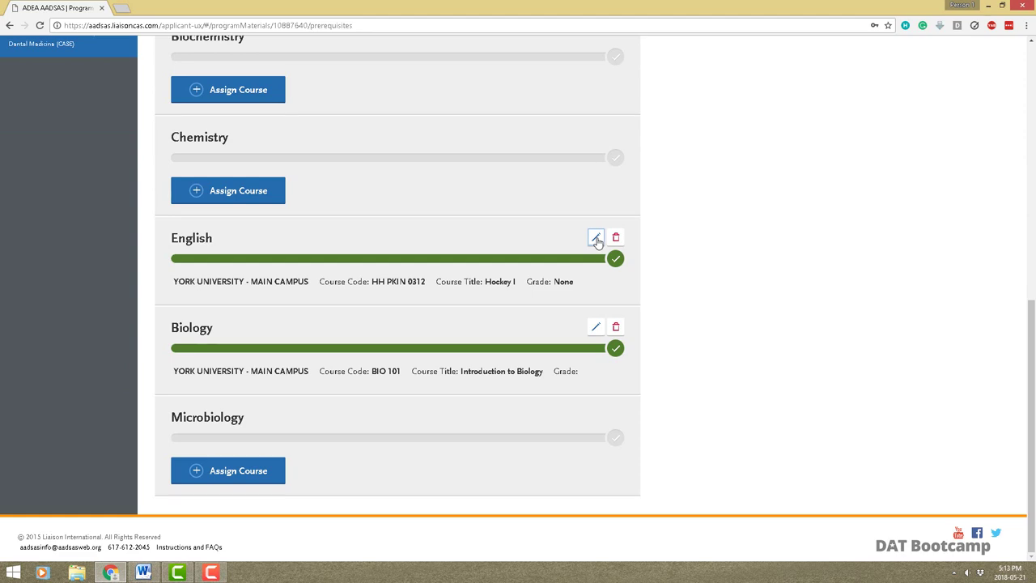
{"action": "left_click", "coordinate": [596, 238]}
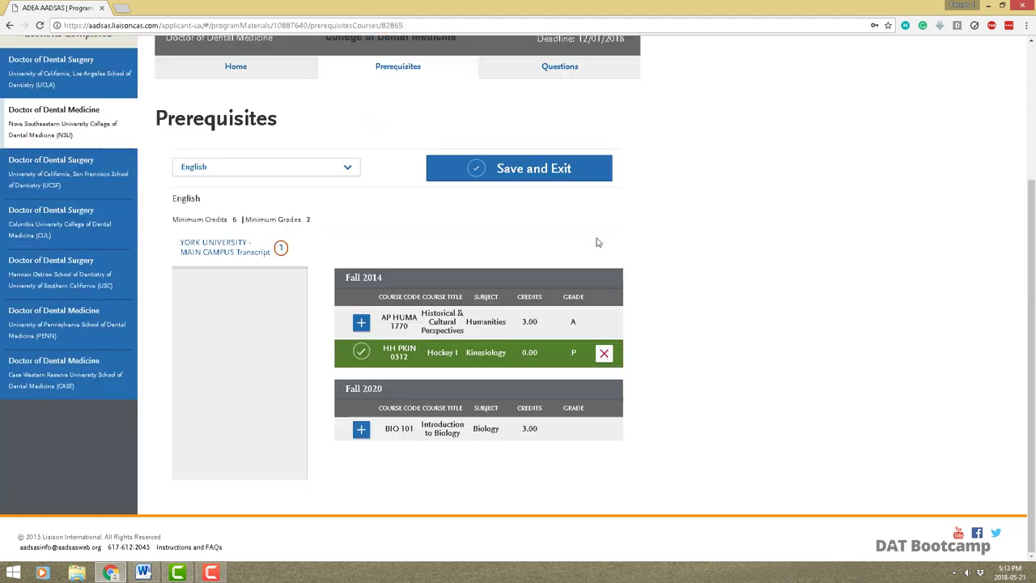
{"action": "left_click", "coordinate": [667, 241]}
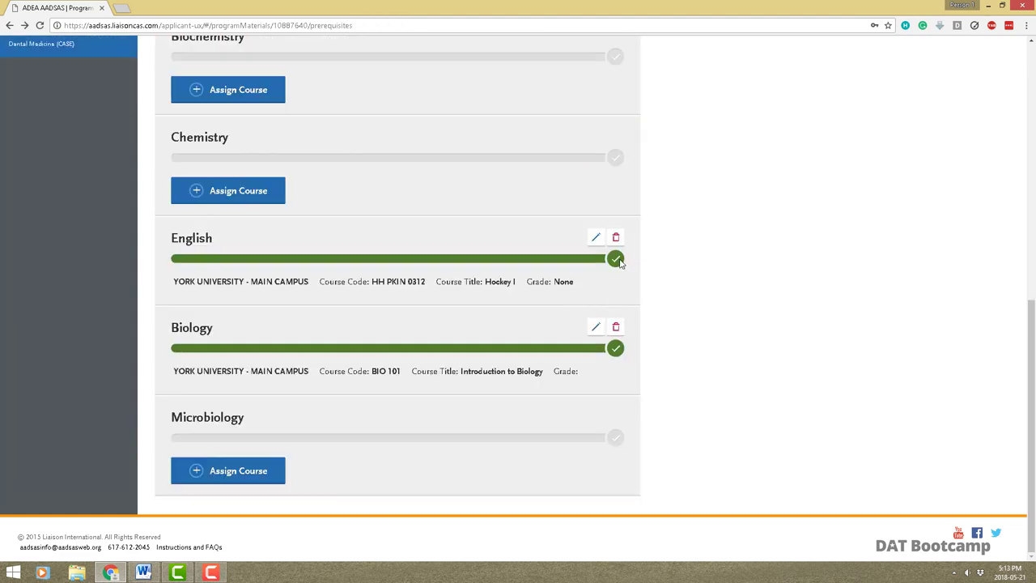
{"action": "left_click", "coordinate": [615, 236]}
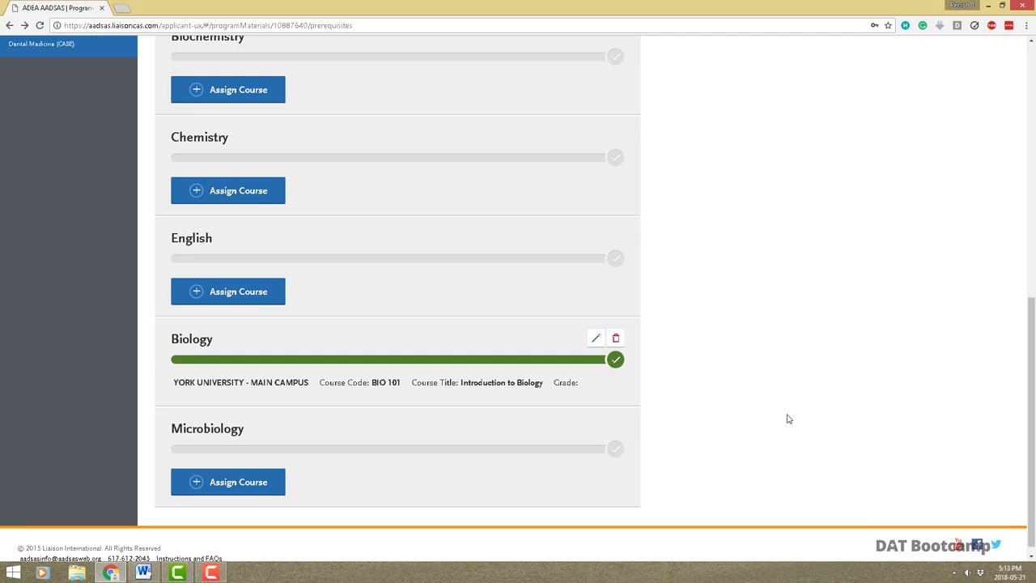
{"action": "scroll", "coordinate": [789, 418], "scroll_direction": "up", "scroll_amount": 7}
{"action": "scroll", "coordinate": [462, 332], "scroll_direction": "down", "scroll_amount": 7}
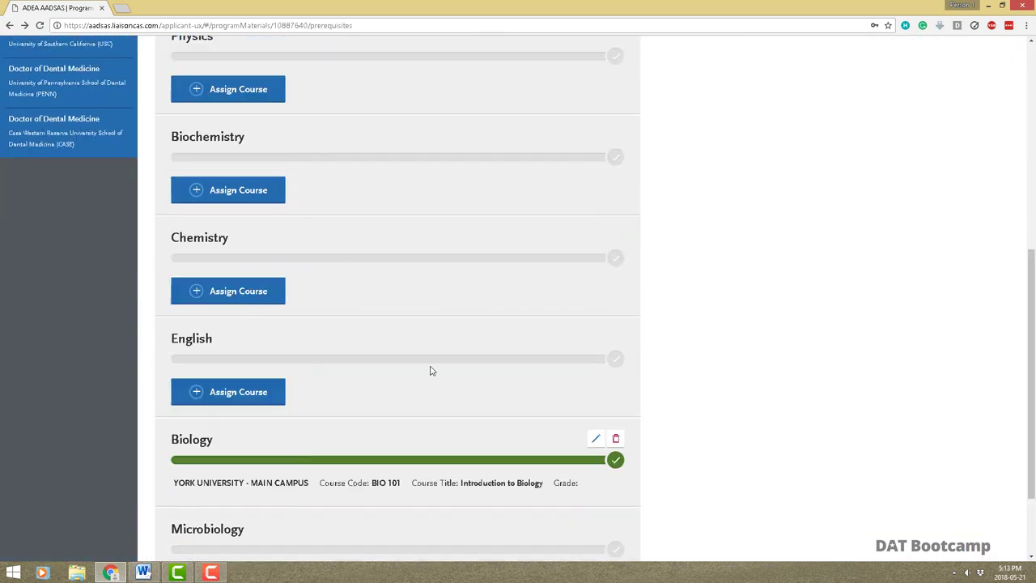
{"action": "scroll", "coordinate": [413, 385], "scroll_direction": "up", "scroll_amount": 7}
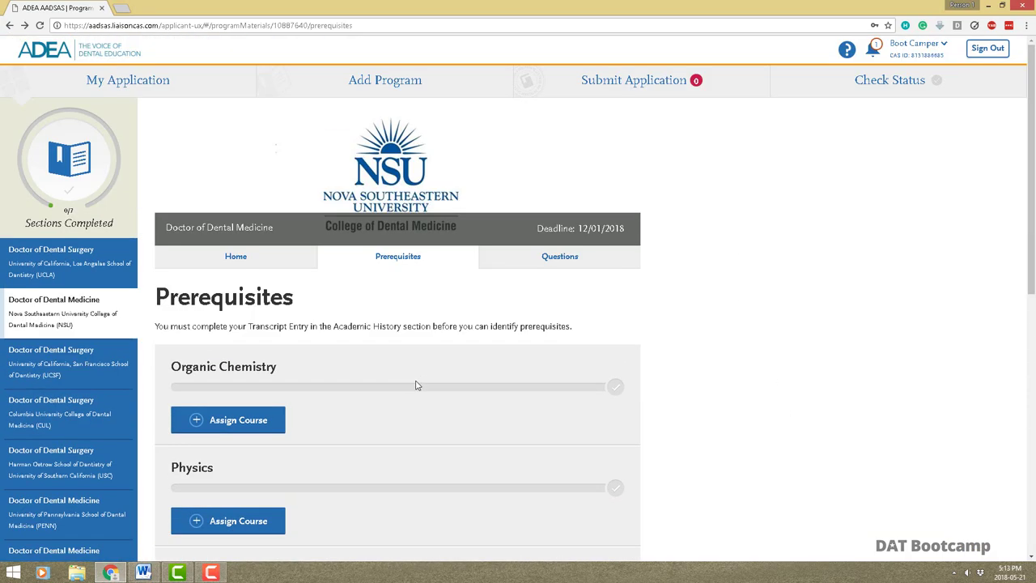
{"action": "left_click", "coordinate": [553, 255]}
Review NSU's two questions and work in the 'how did you hear about NSU' answer box.
{"action": "scroll", "coordinate": [550, 276], "scroll_direction": "down", "scroll_amount": 3}
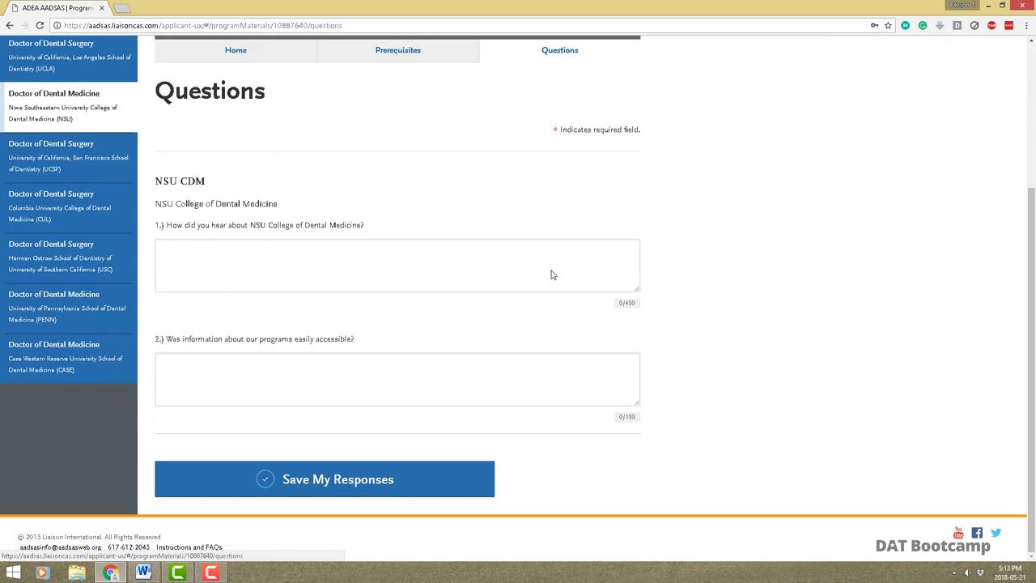
{"action": "scroll", "coordinate": [551, 280], "scroll_direction": "up", "scroll_amount": 2}
{"action": "scroll", "coordinate": [551, 280], "scroll_direction": "up", "scroll_amount": 1}
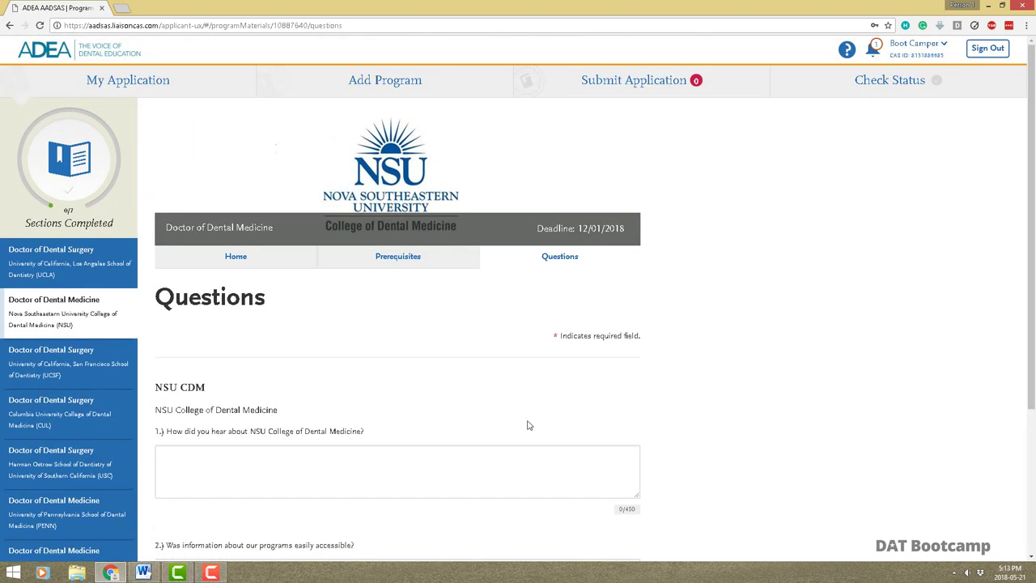
{"action": "scroll", "coordinate": [765, 442], "scroll_direction": "down", "scroll_amount": 3}
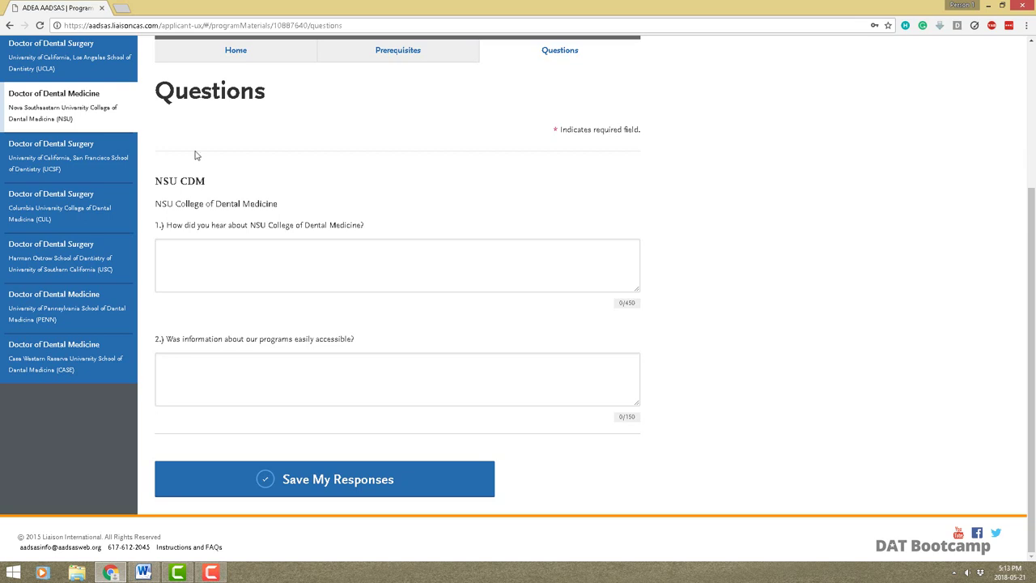
{"action": "scroll", "coordinate": [198, 154], "scroll_direction": "up", "scroll_amount": 2}
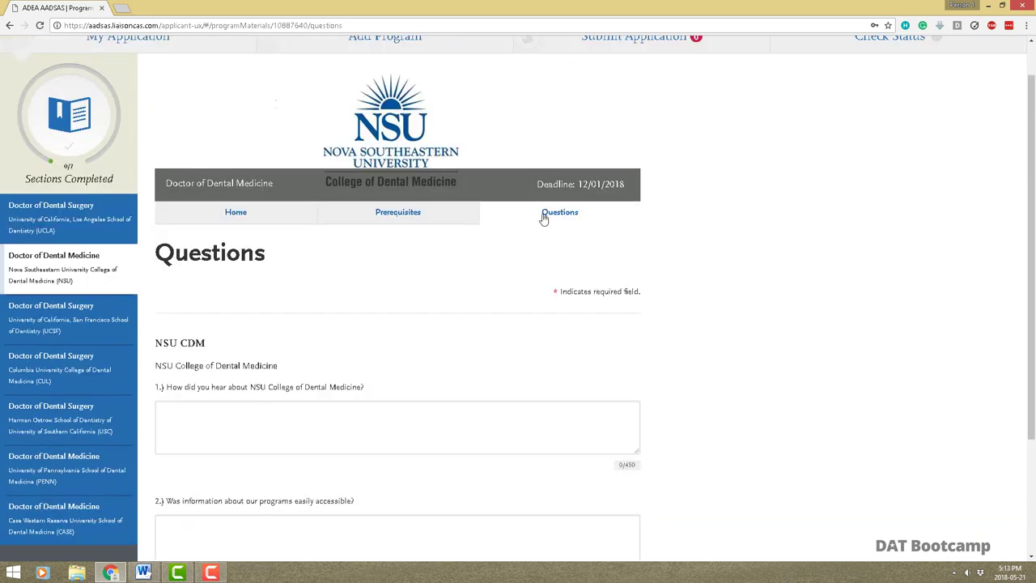
{"action": "scroll", "coordinate": [547, 210], "scroll_direction": "down", "scroll_amount": 1}
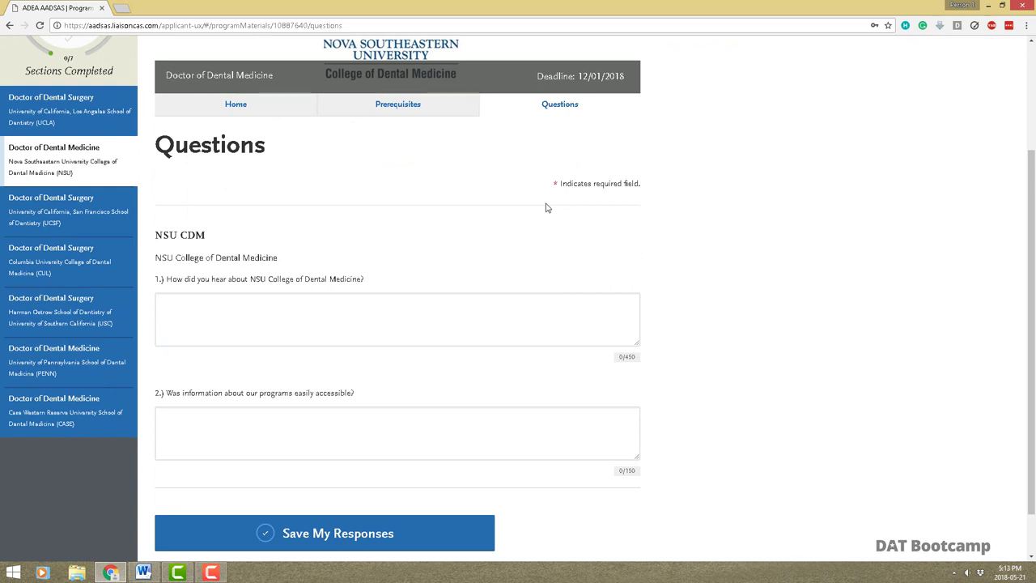
{"action": "left_click", "coordinate": [257, 322]}
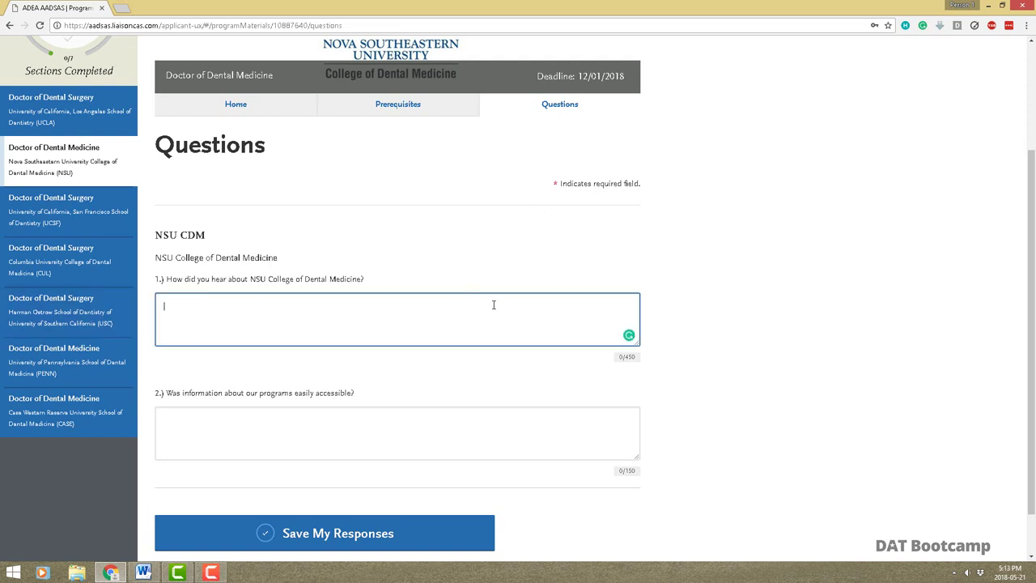
{"action": "double_click", "coordinate": [629, 356]}
{"action": "left_click", "coordinate": [715, 358]}
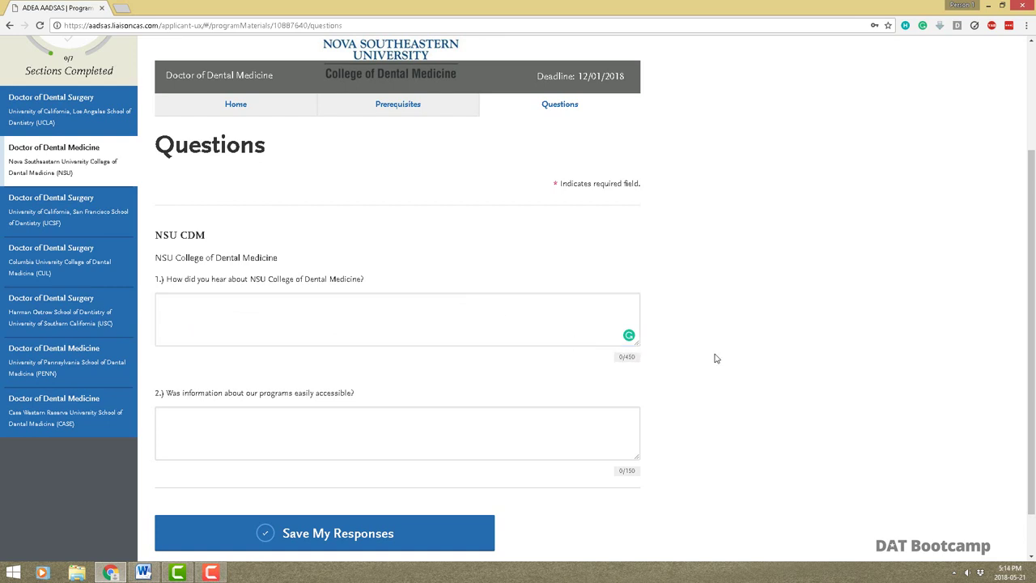
{"action": "left_click", "coordinate": [238, 326]}
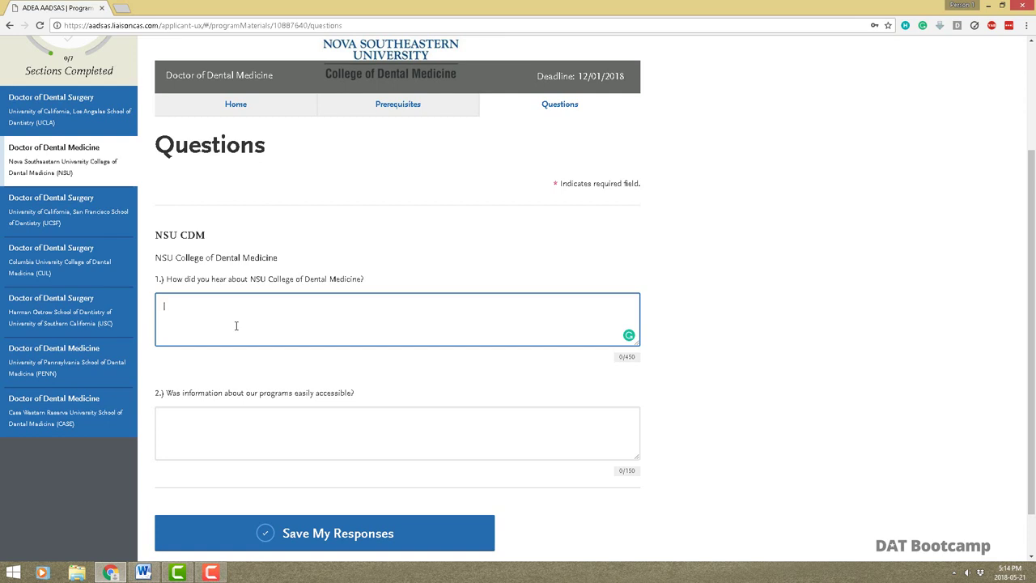
Type and clear 'yes.' in the accessibility answer, then save the blank responses.
{"action": "scroll", "coordinate": [250, 417], "scroll_direction": "down", "scroll_amount": 1}
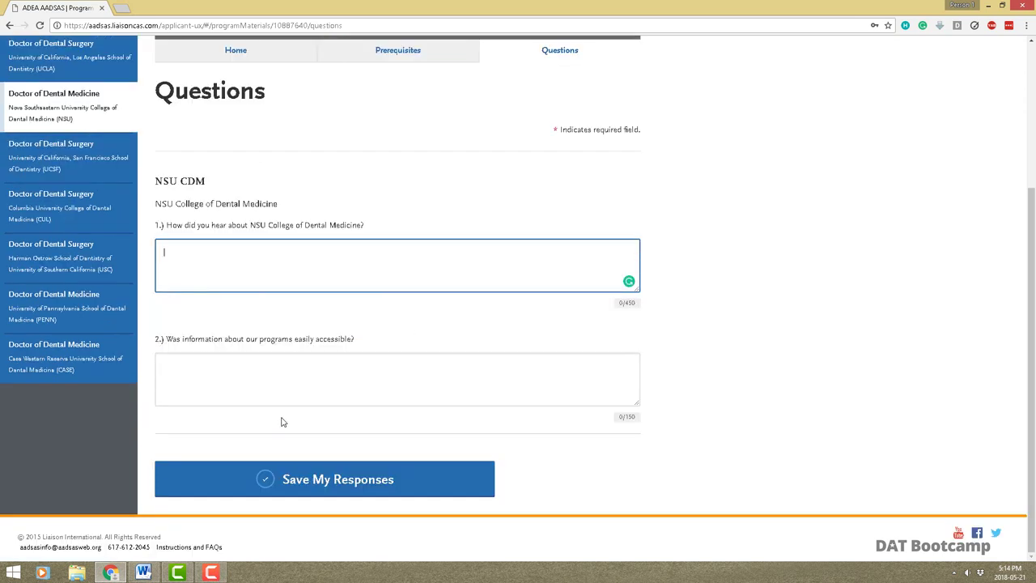
{"action": "left_click", "coordinate": [330, 371]}
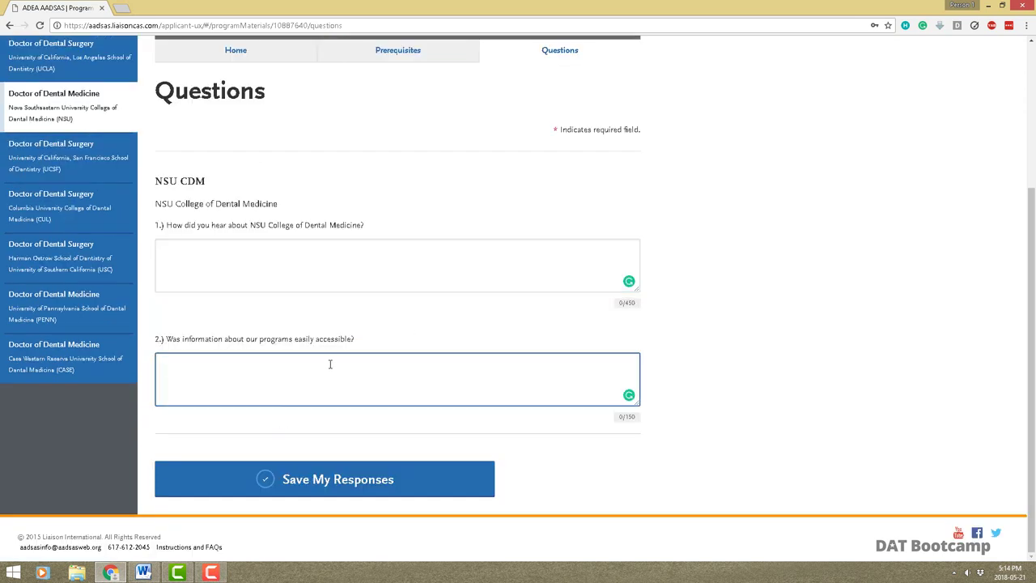
{"action": "type", "text": "yes."}
{"action": "key", "text": "BackSpace"}
{"action": "key", "text": "BackSpace"}
{"action": "key", "text": "BackSpace"}
{"action": "key", "text": "BackSpace"}
{"action": "type", "text": "yes."}
{"action": "key", "text": "ctrl+a"}
{"action": "key", "text": "BackSpace"}
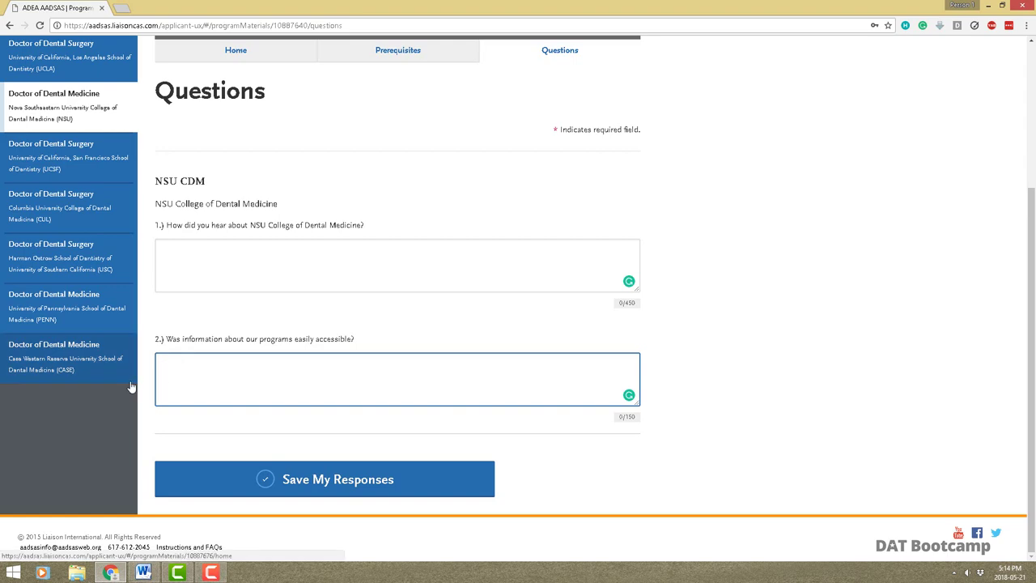
{"action": "left_click", "coordinate": [353, 319]}
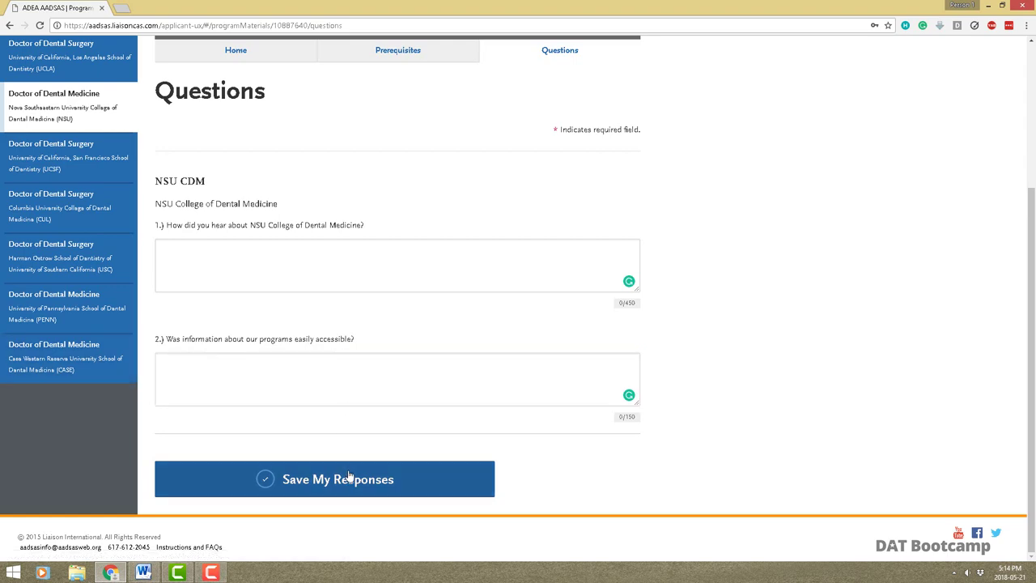
{"action": "left_click", "coordinate": [354, 478]}
{"action": "left_click", "coordinate": [518, 197]}
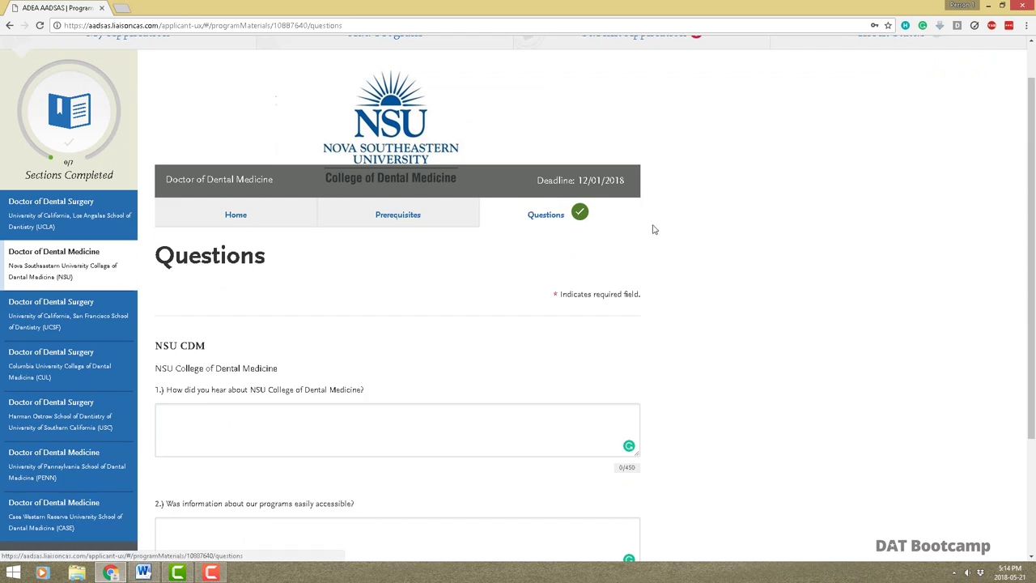
Show NSU's Home tab, then move on to the UCLA and UCSF dental program pages.
{"action": "left_click", "coordinate": [218, 219]}
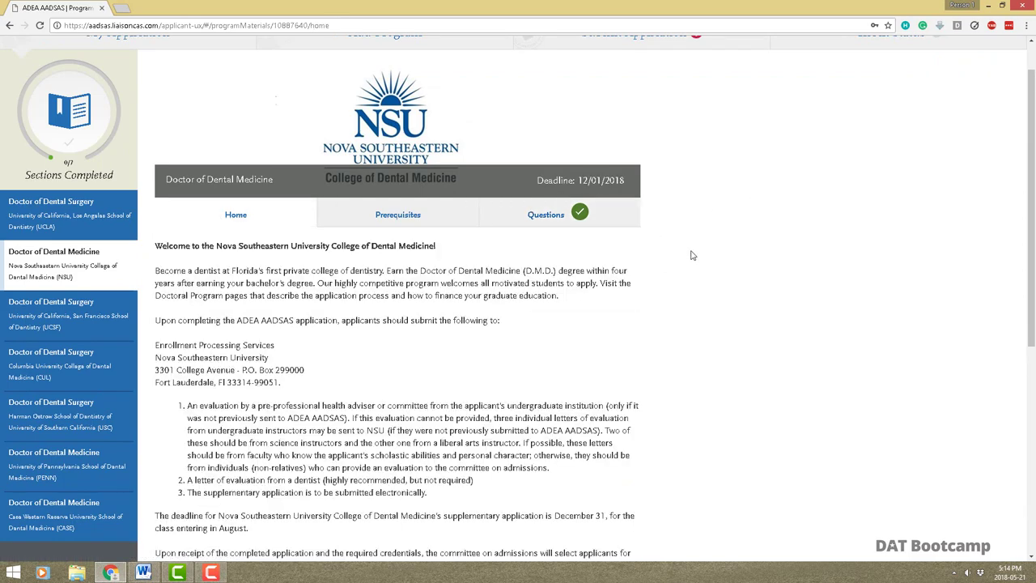
{"action": "scroll", "coordinate": [720, 230], "scroll_direction": "down", "scroll_amount": 5}
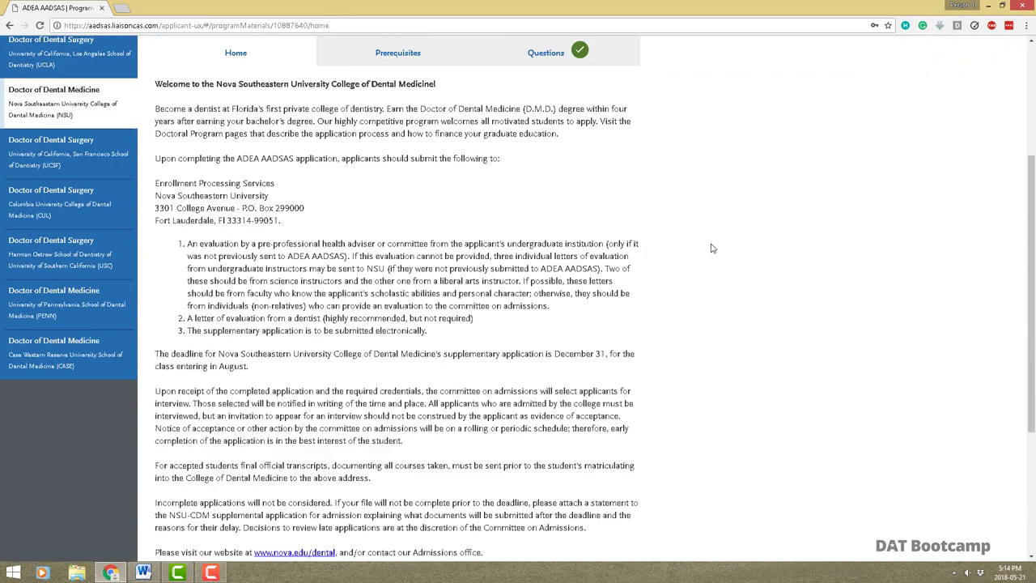
{"action": "scroll", "coordinate": [615, 291], "scroll_direction": "up", "scroll_amount": 3}
{"action": "scroll", "coordinate": [536, 318], "scroll_direction": "up", "scroll_amount": 2}
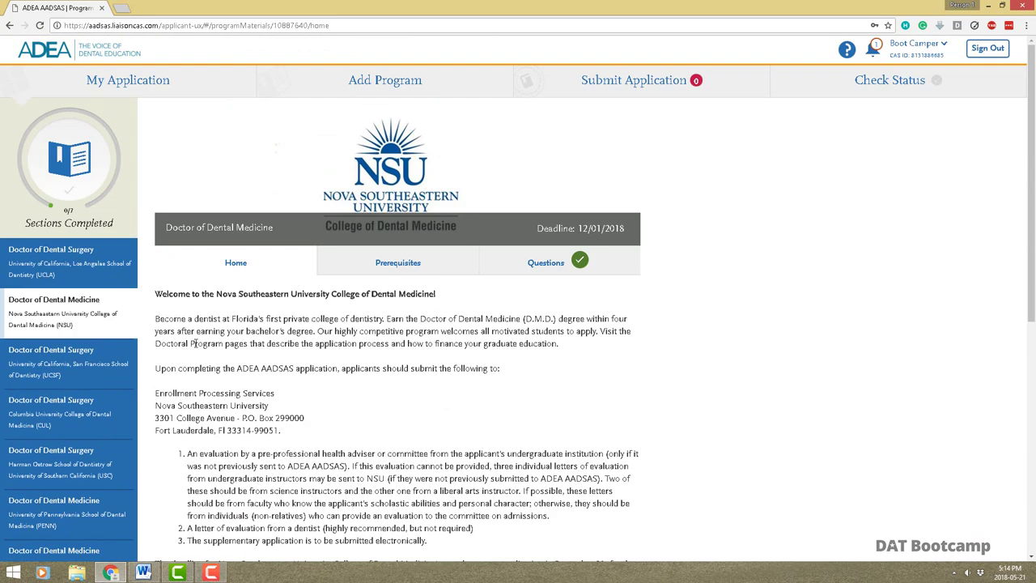
{"action": "left_click", "coordinate": [81, 280]}
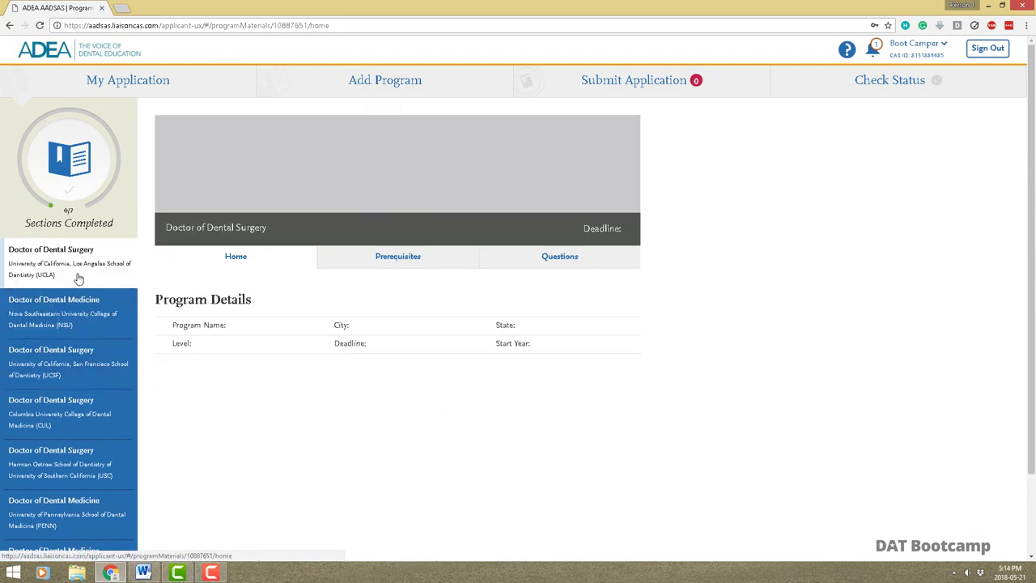
{"action": "scroll", "coordinate": [81, 279], "scroll_direction": "down", "scroll_amount": 1}
{"action": "left_click", "coordinate": [55, 295]}
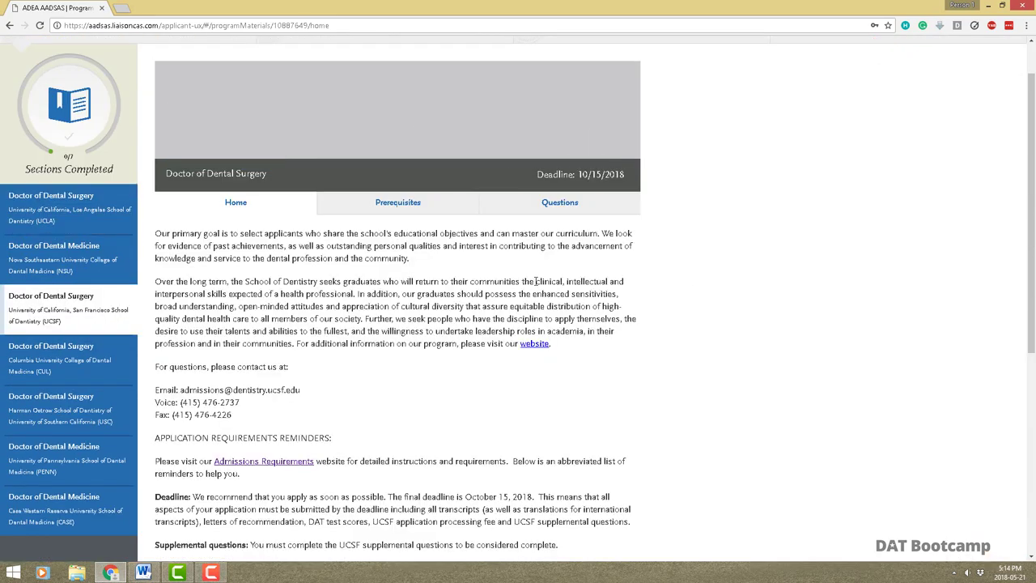
{"action": "scroll", "coordinate": [566, 294], "scroll_direction": "down", "scroll_amount": 2}
{"action": "scroll", "coordinate": [613, 297], "scroll_direction": "up", "scroll_amount": 1}
Read UCSF's Home tab: GPA requirement, 2017 class averages, recommendation letters and application fee.
{"action": "right_click", "coordinate": [613, 297]}
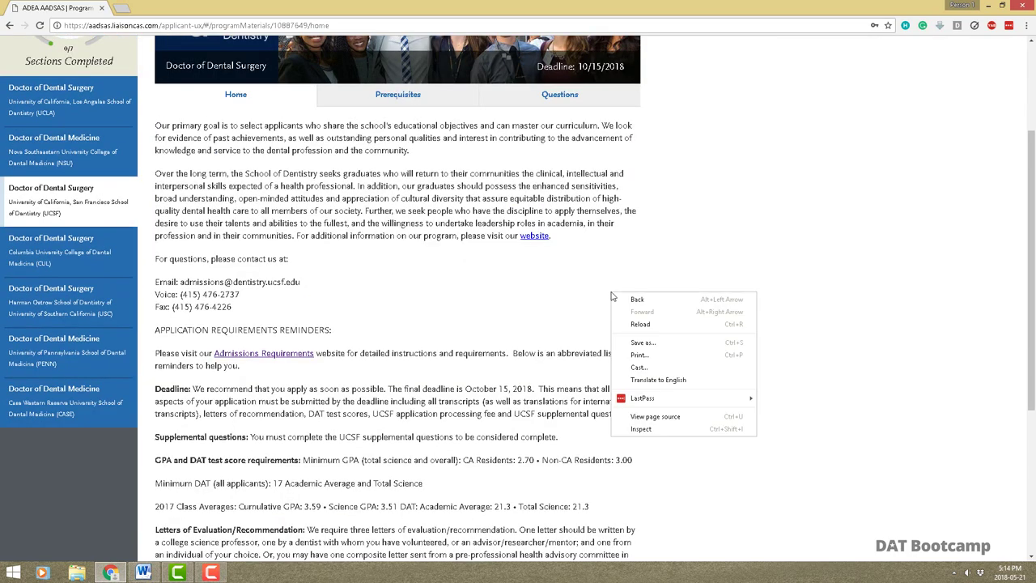
{"action": "left_click", "coordinate": [668, 254]}
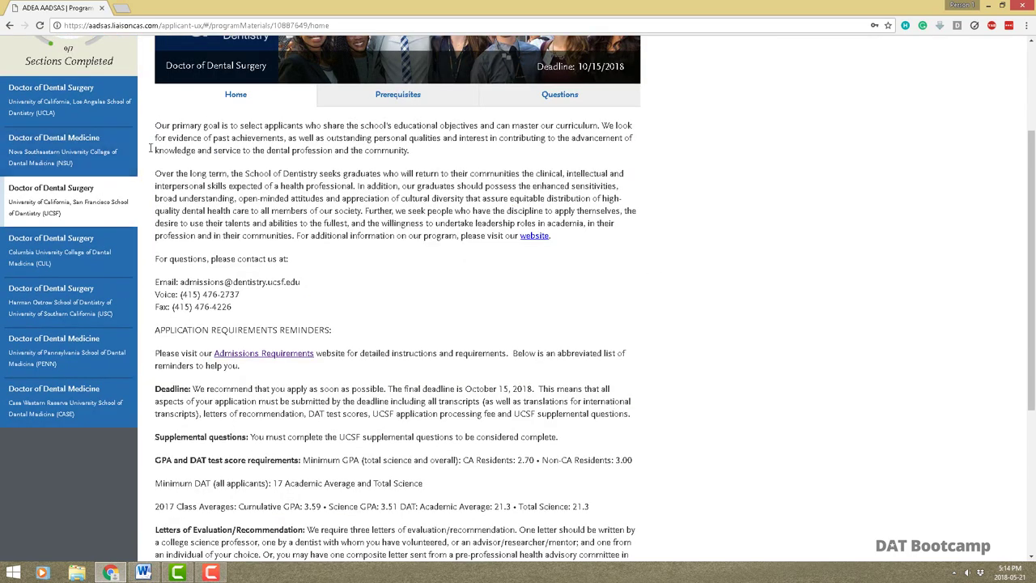
{"action": "scroll", "coordinate": [445, 341], "scroll_direction": "down", "scroll_amount": 1}
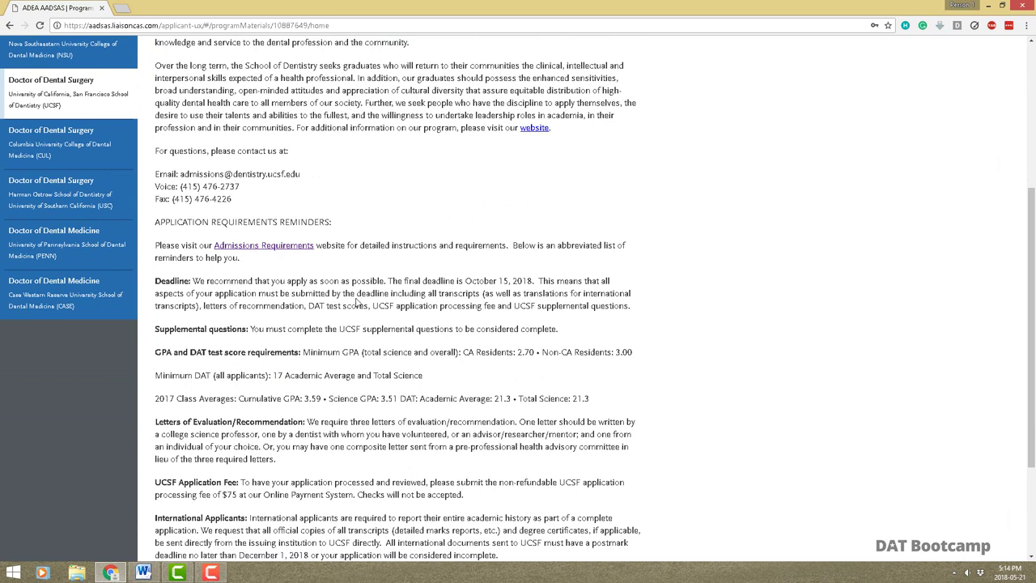
{"action": "scroll", "coordinate": [868, 309], "scroll_direction": "down", "scroll_amount": 2}
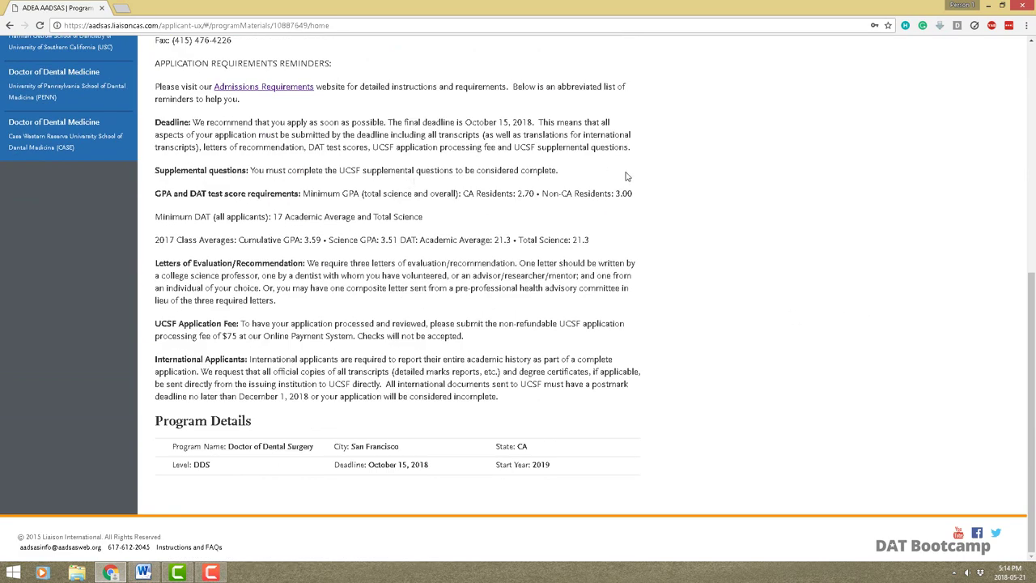
{"action": "left_click_drag", "start_coordinate": [305, 195], "coordinate": [630, 192]}
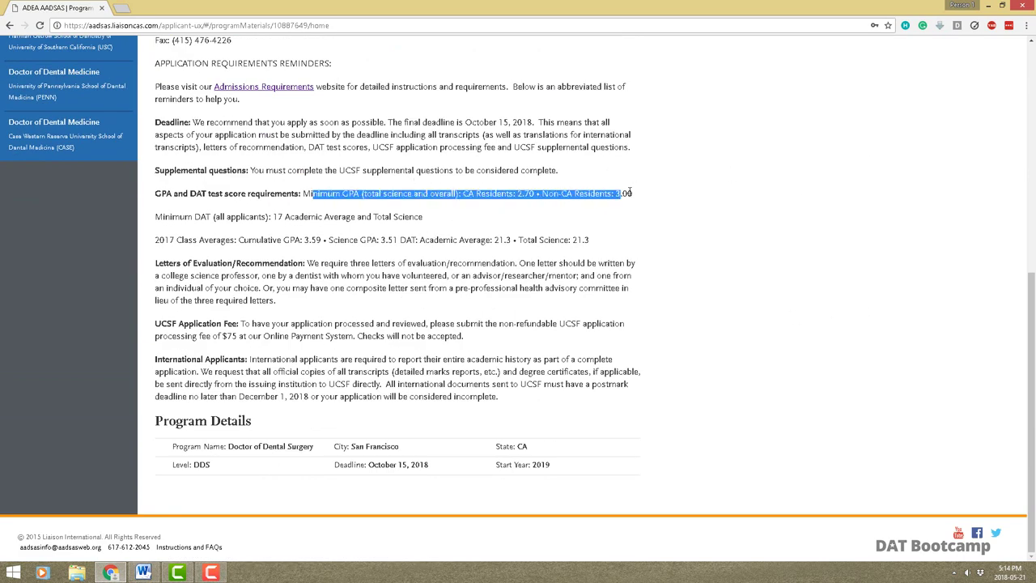
{"action": "left_click", "coordinate": [689, 200]}
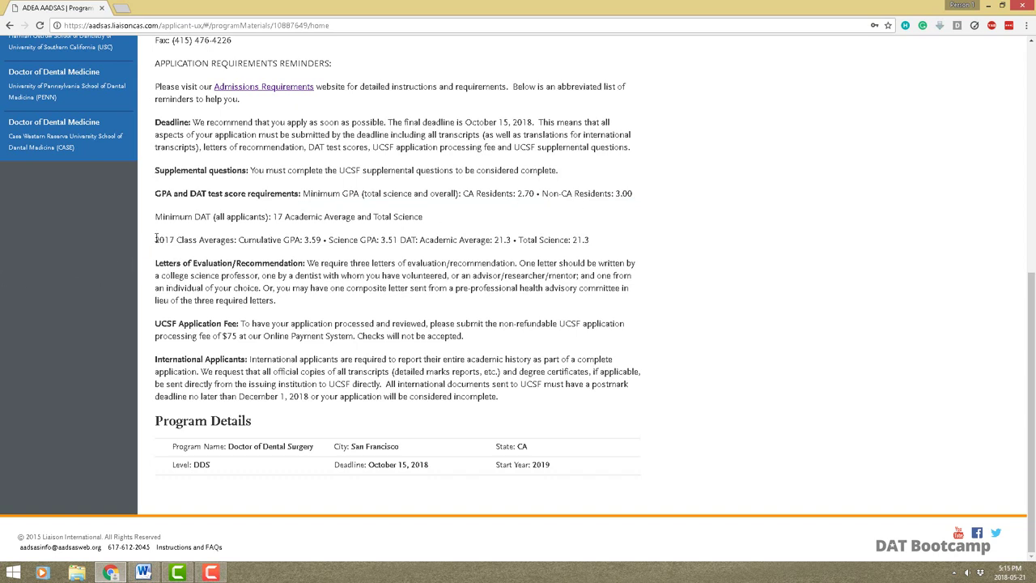
{"action": "left_click_drag", "start_coordinate": [156, 239], "coordinate": [619, 235]}
{"action": "left_click", "coordinate": [642, 251]}
{"action": "left_click_drag", "start_coordinate": [304, 261], "coordinate": [338, 313]}
{"action": "left_click", "coordinate": [338, 313]}
{"action": "left_click_drag", "start_coordinate": [250, 335], "coordinate": [230, 326]}
{"action": "left_click", "coordinate": [230, 326]}
{"action": "scroll", "coordinate": [573, 350], "scroll_direction": "up", "scroll_amount": 3}
{"action": "scroll", "coordinate": [573, 350], "scroll_direction": "up", "scroll_amount": 2}
Look over UCSF's Prerequisites page listing General Biology and Organic Chemistry.
{"action": "left_click", "coordinate": [397, 261]}
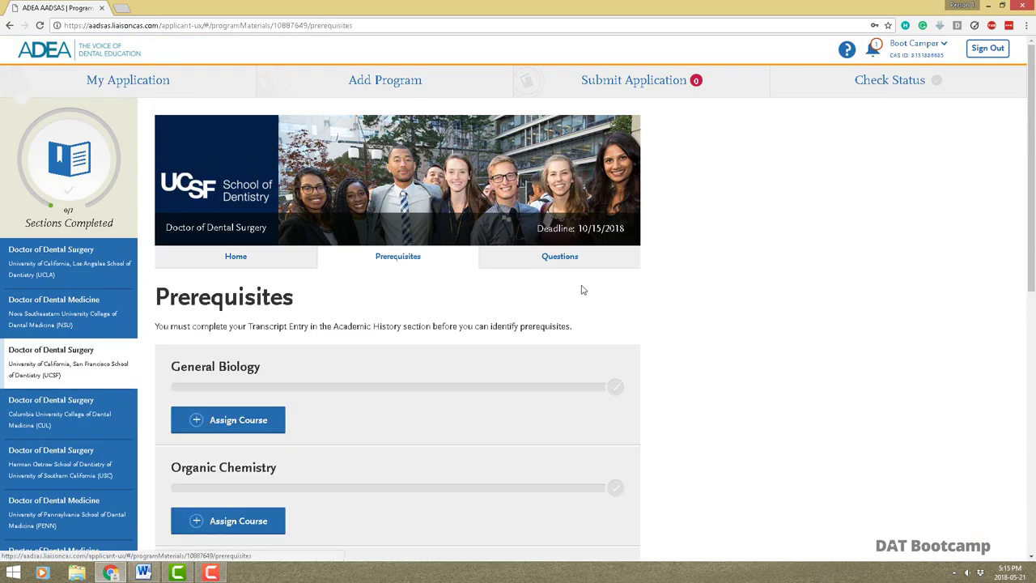
{"action": "scroll", "coordinate": [591, 291], "scroll_direction": "down", "scroll_amount": 3}
{"action": "scroll", "coordinate": [603, 294], "scroll_direction": "down", "scroll_amount": 4}
{"action": "scroll", "coordinate": [393, 357], "scroll_direction": "up", "scroll_amount": 6}
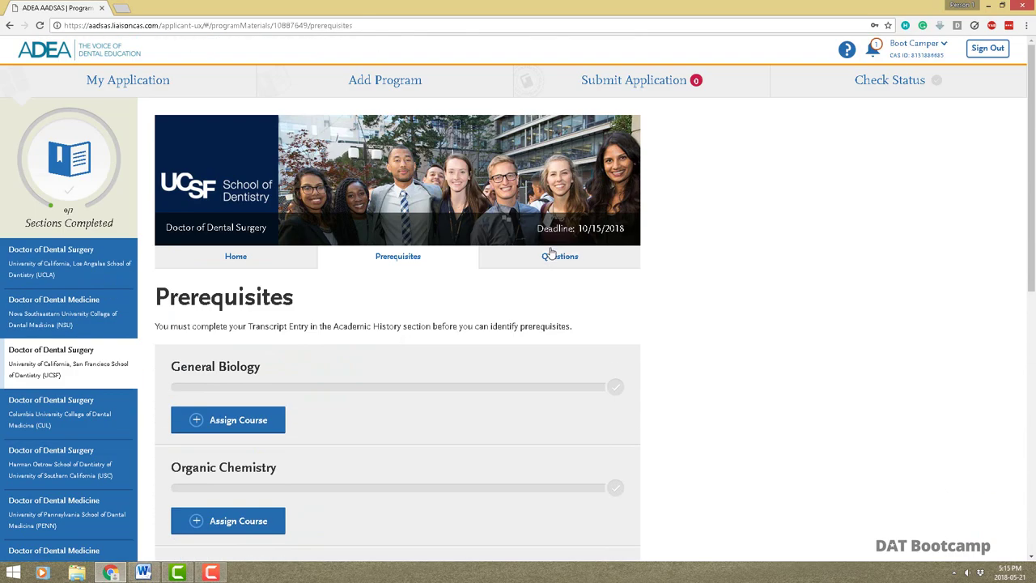
Read UCSF's supplemental questions and set Re-applicant Status to No.
{"action": "left_click", "coordinate": [551, 256]}
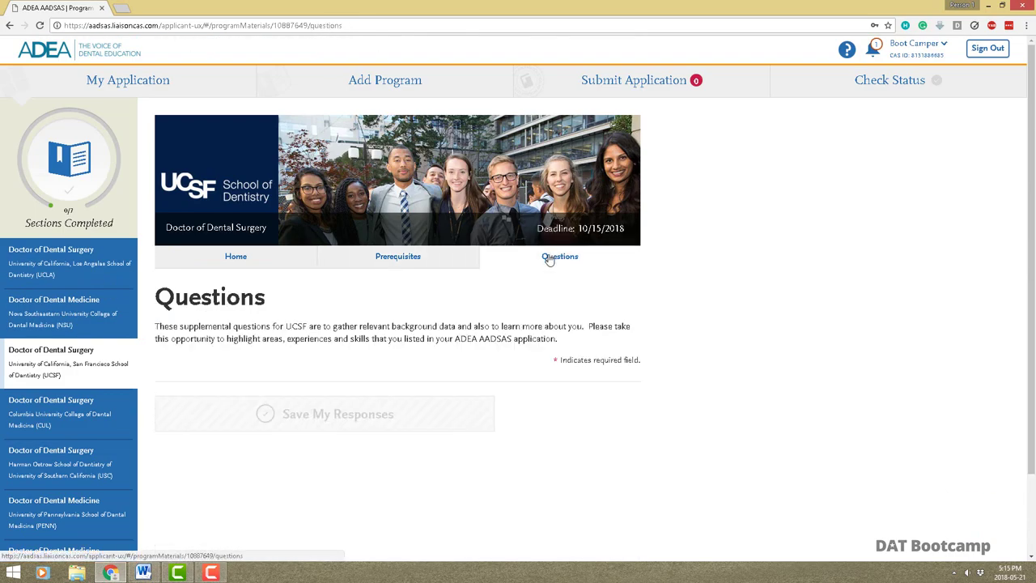
{"action": "scroll", "coordinate": [543, 290], "scroll_direction": "down", "scroll_amount": 1}
{"action": "scroll", "coordinate": [542, 291], "scroll_direction": "down", "scroll_amount": 7}
{"action": "scroll", "coordinate": [539, 307], "scroll_direction": "up", "scroll_amount": 6}
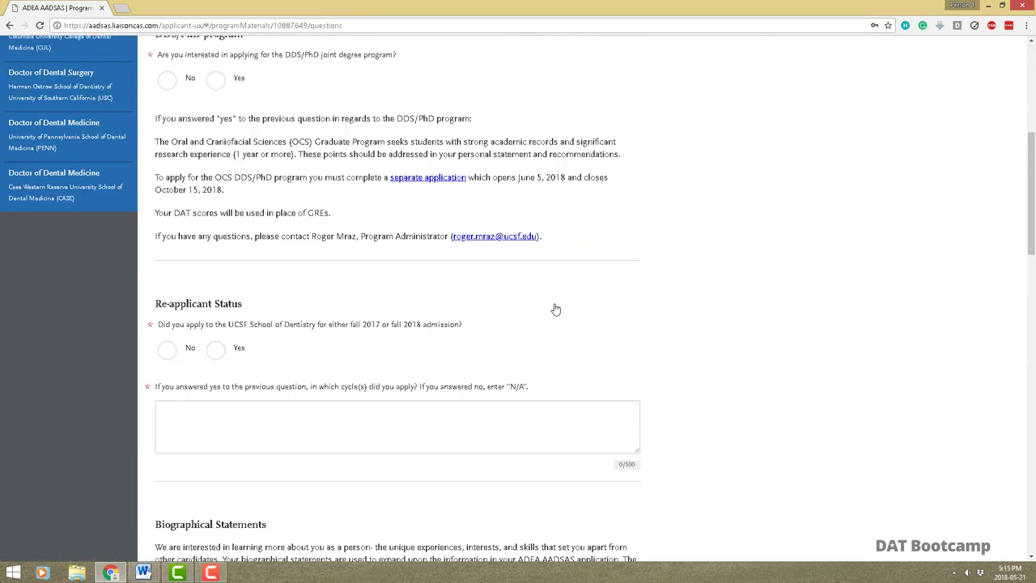
{"action": "scroll", "coordinate": [619, 106], "scroll_direction": "up", "scroll_amount": 2}
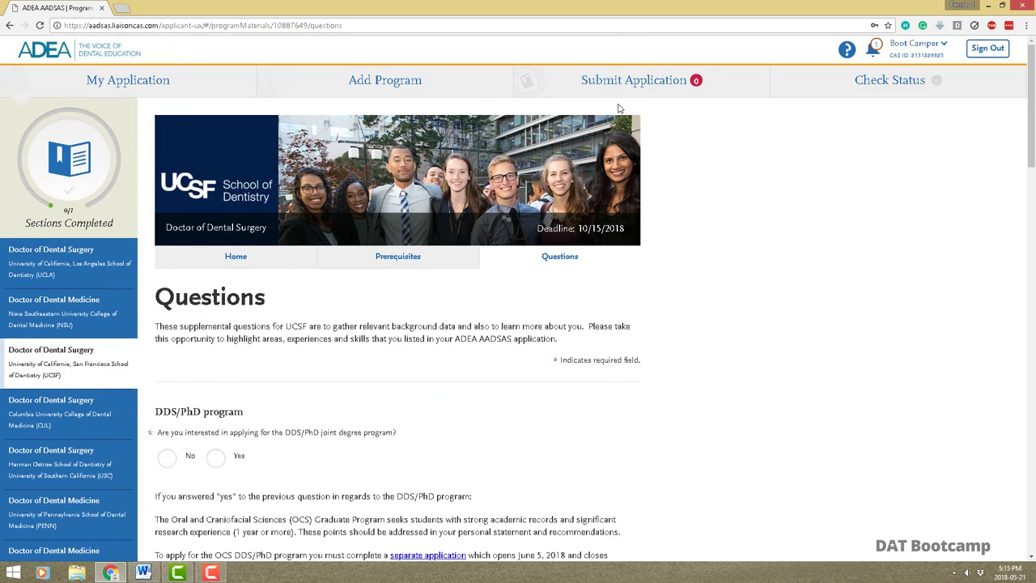
{"action": "scroll", "coordinate": [437, 232], "scroll_direction": "down", "scroll_amount": 10}
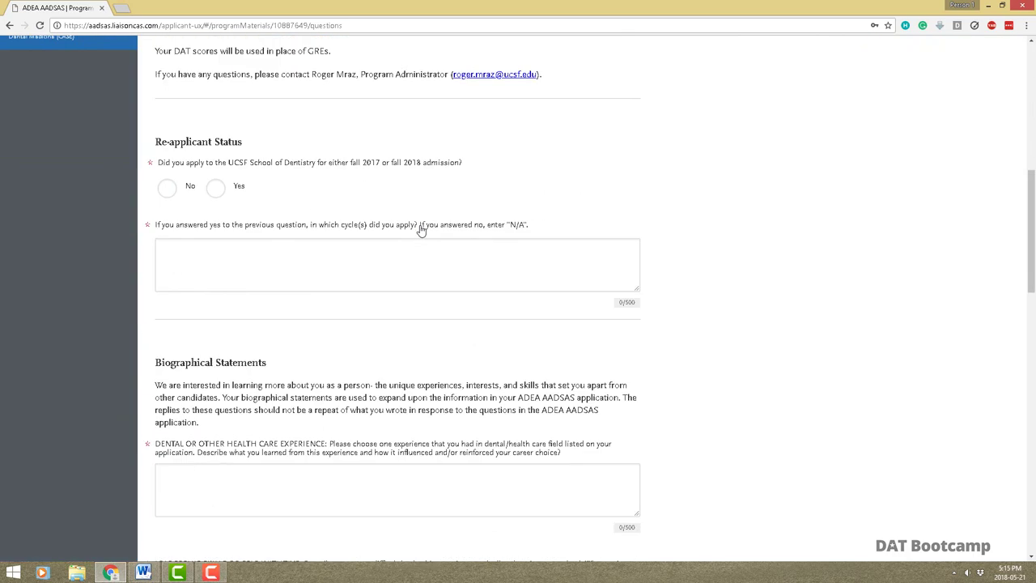
{"action": "scroll", "coordinate": [465, 211], "scroll_direction": "up", "scroll_amount": 10}
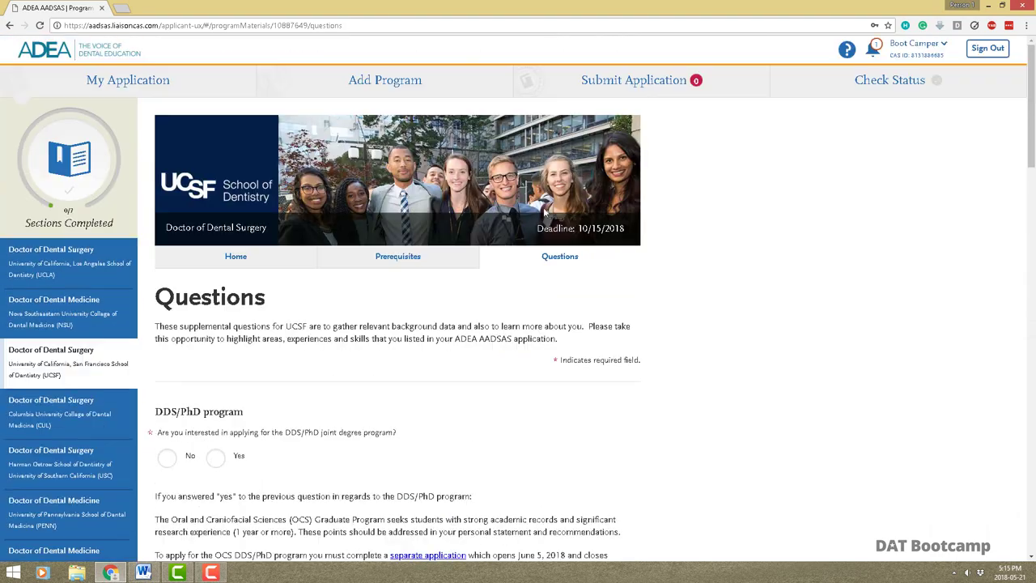
{"action": "scroll", "coordinate": [632, 283], "scroll_direction": "down", "scroll_amount": 12}
{"action": "scroll", "coordinate": [632, 284], "scroll_direction": "up", "scroll_amount": 6}
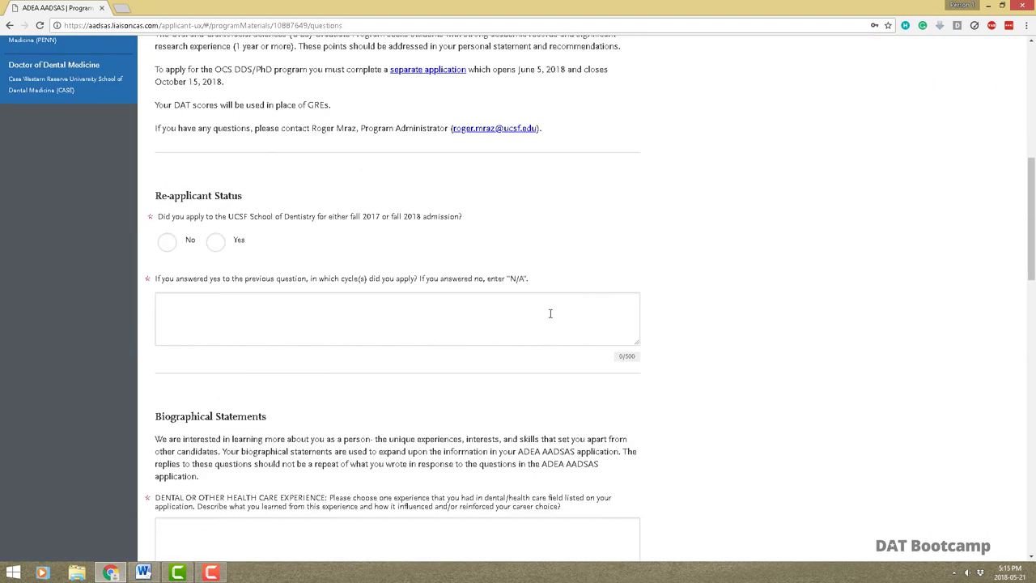
{"action": "scroll", "coordinate": [550, 301], "scroll_direction": "down", "scroll_amount": 4}
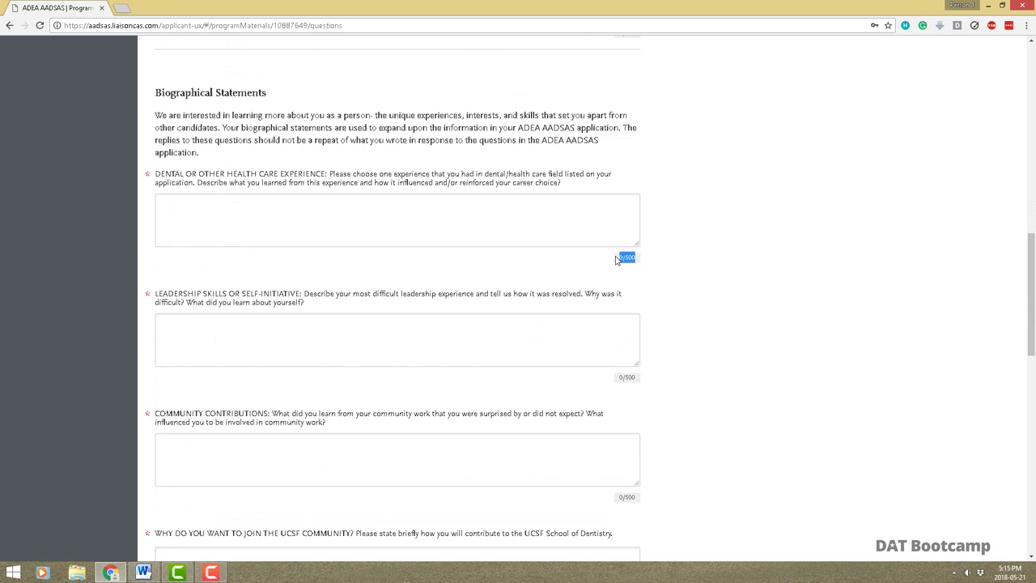
{"action": "scroll", "coordinate": [716, 253], "scroll_direction": "up", "scroll_amount": 5}
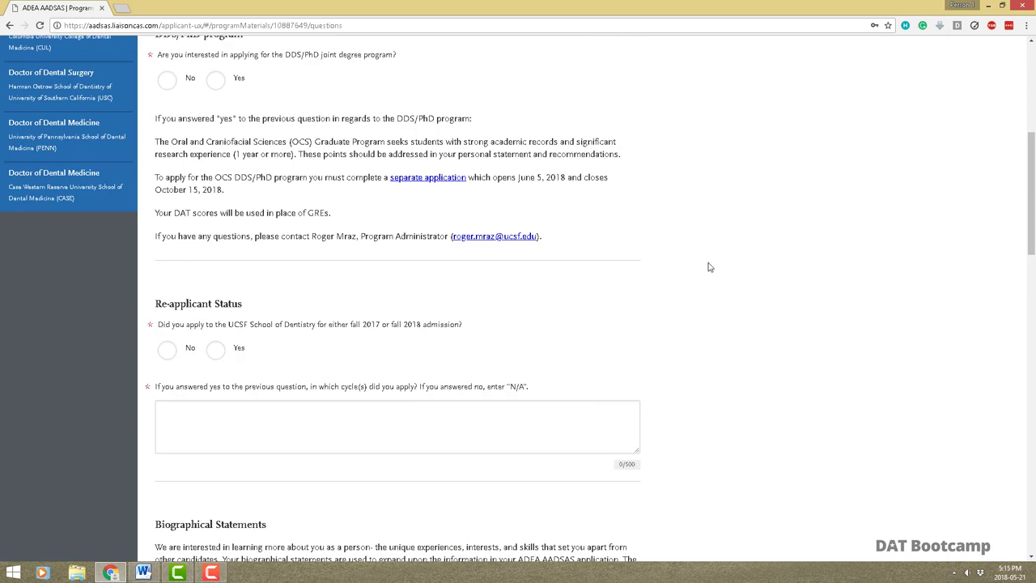
{"action": "scroll", "coordinate": [709, 267], "scroll_direction": "down", "scroll_amount": 1}
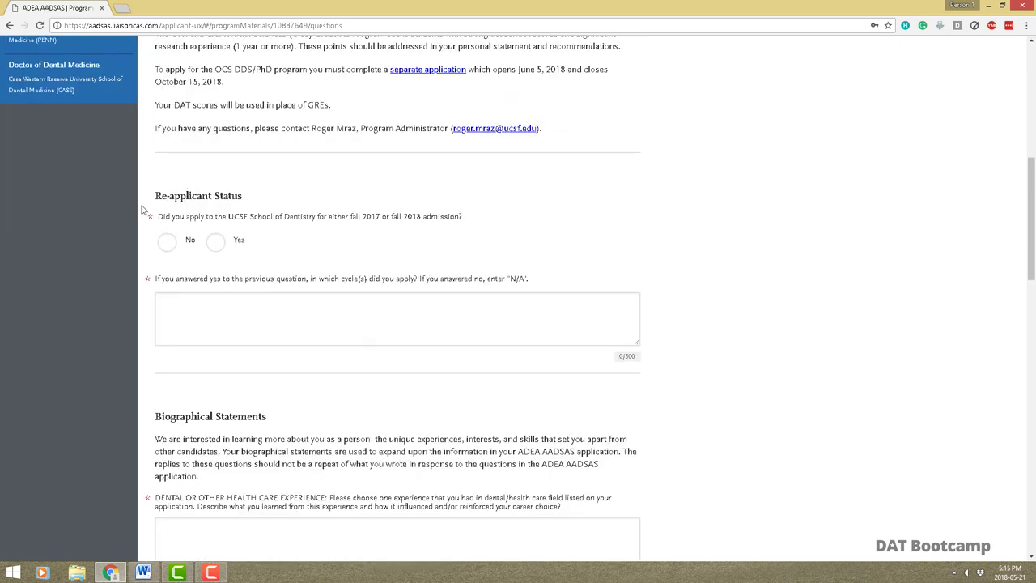
{"action": "left_click", "coordinate": [218, 241]}
{"action": "left_click", "coordinate": [165, 242]}
Scroll through the remaining UCSF questions and return to the My Application dashboard.
{"action": "scroll", "coordinate": [381, 235], "scroll_direction": "down", "scroll_amount": 4}
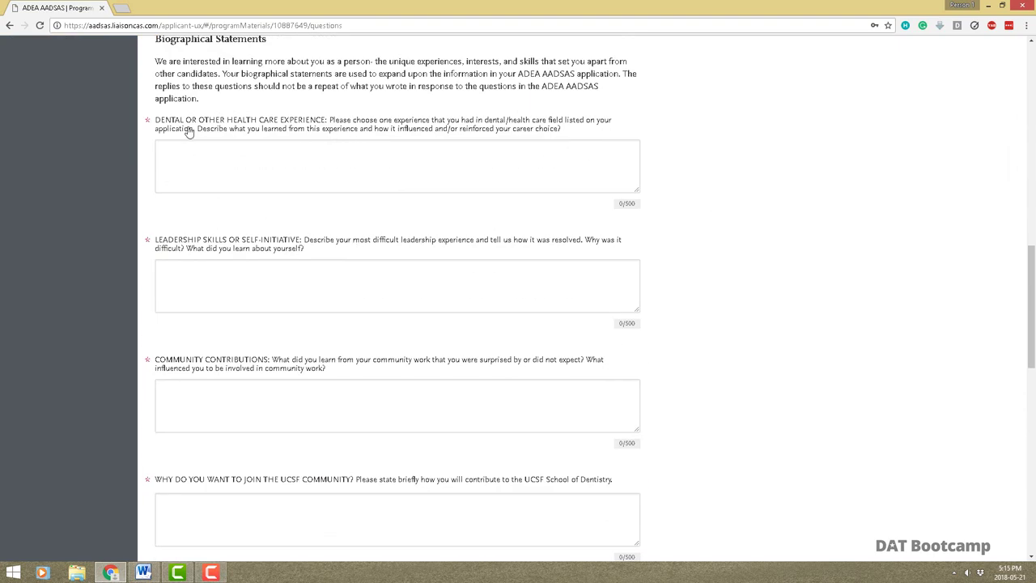
{"action": "scroll", "coordinate": [499, 137], "scroll_direction": "down", "scroll_amount": 3}
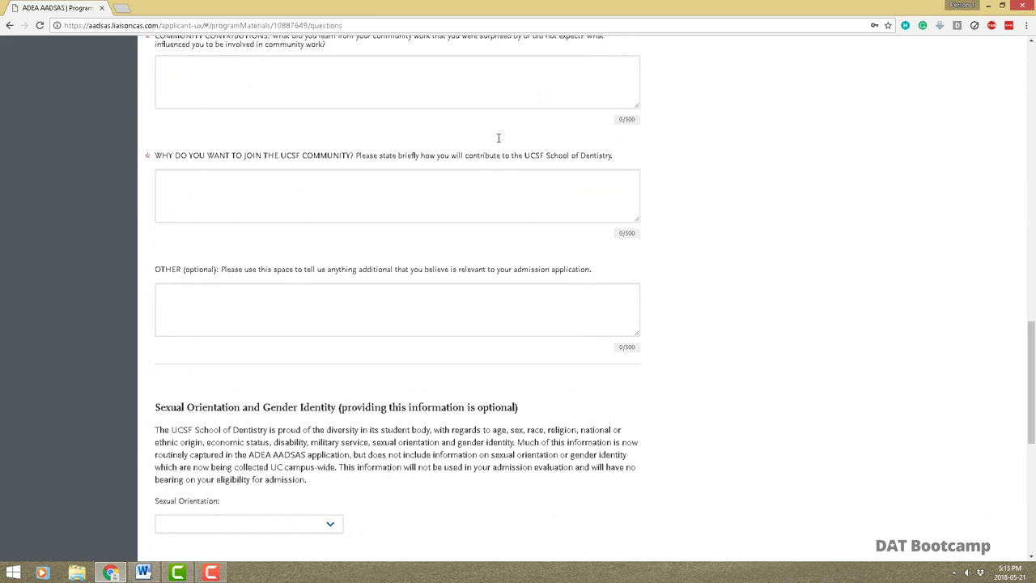
{"action": "scroll", "coordinate": [498, 138], "scroll_direction": "down", "scroll_amount": 3}
{"action": "scroll", "coordinate": [498, 144], "scroll_direction": "down", "scroll_amount": 3}
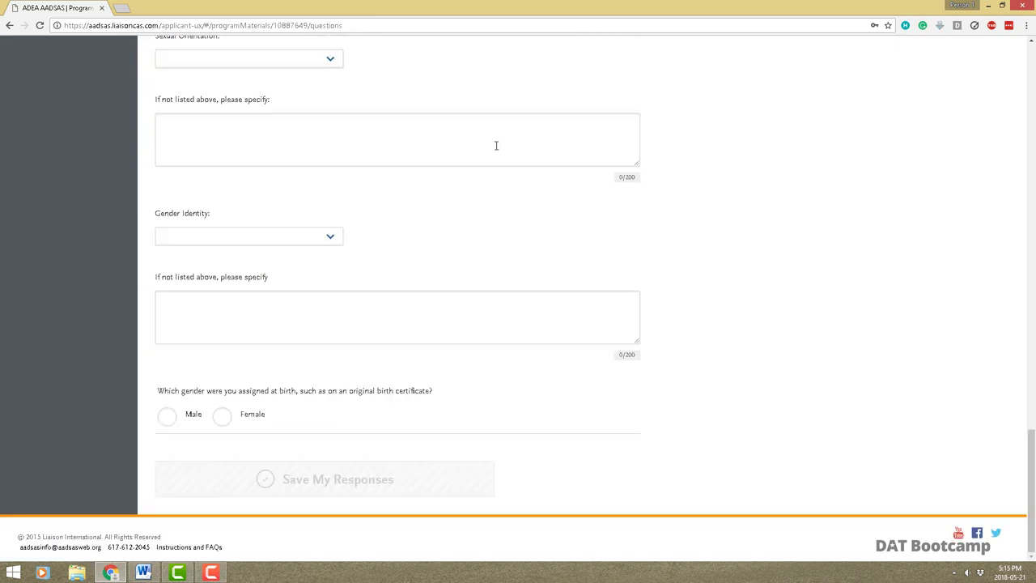
{"action": "scroll", "coordinate": [800, 348], "scroll_direction": "up", "scroll_amount": 6}
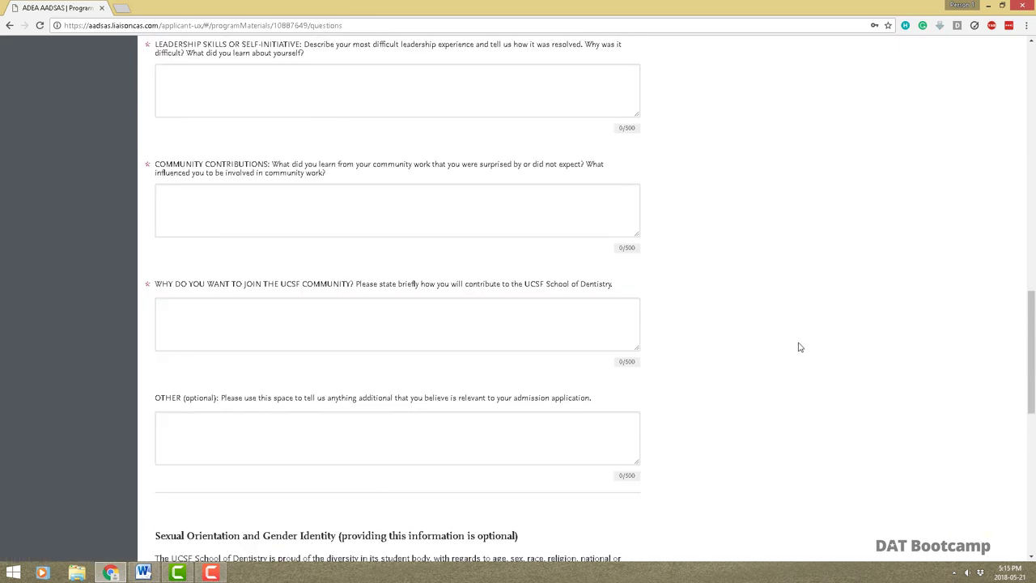
{"action": "scroll", "coordinate": [782, 326], "scroll_direction": "up", "scroll_amount": 15}
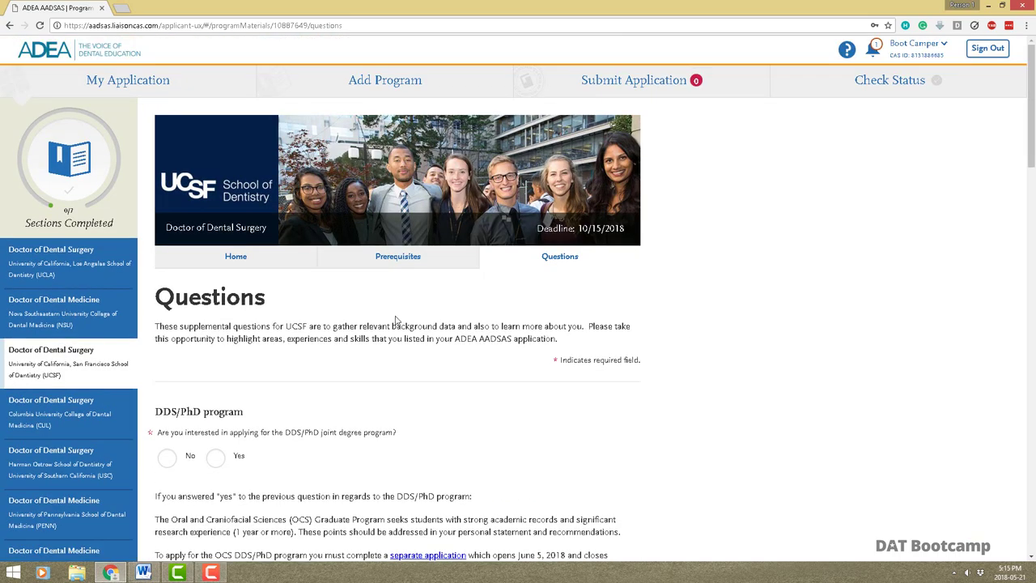
{"action": "left_click", "coordinate": [131, 85]}
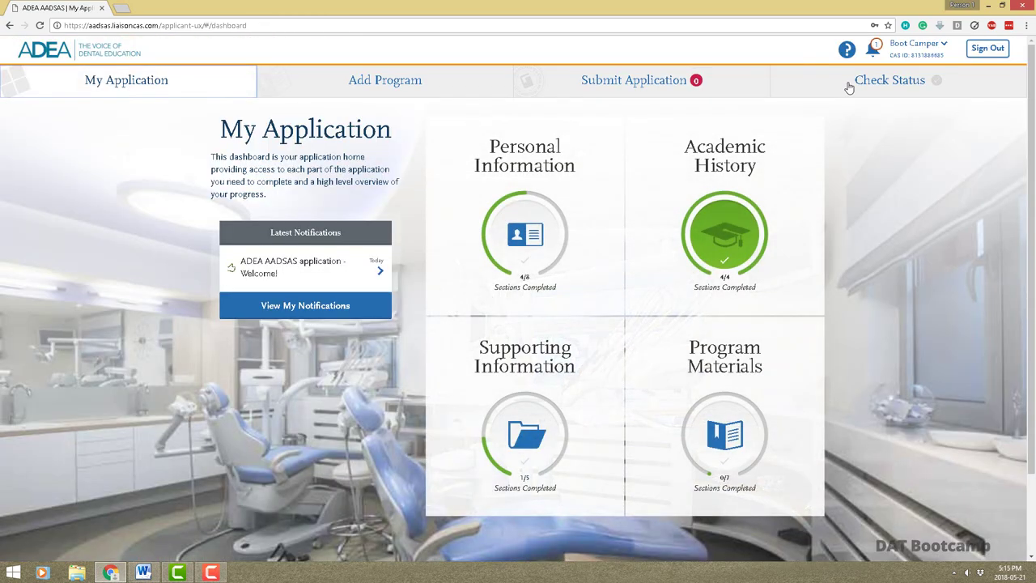
{"action": "left_click", "coordinate": [848, 86]}
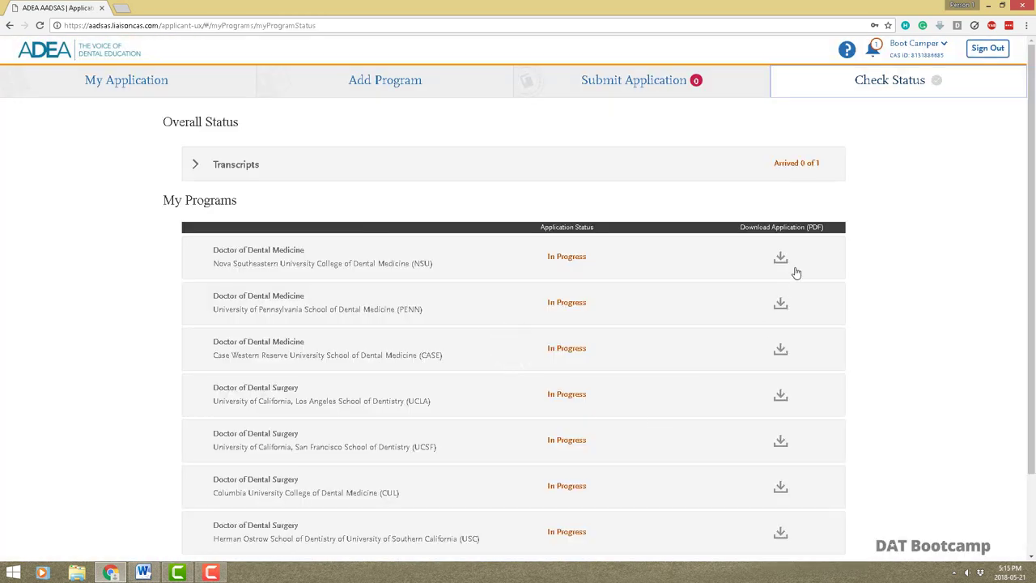
{"action": "mouse_move", "coordinate": [782, 259]}
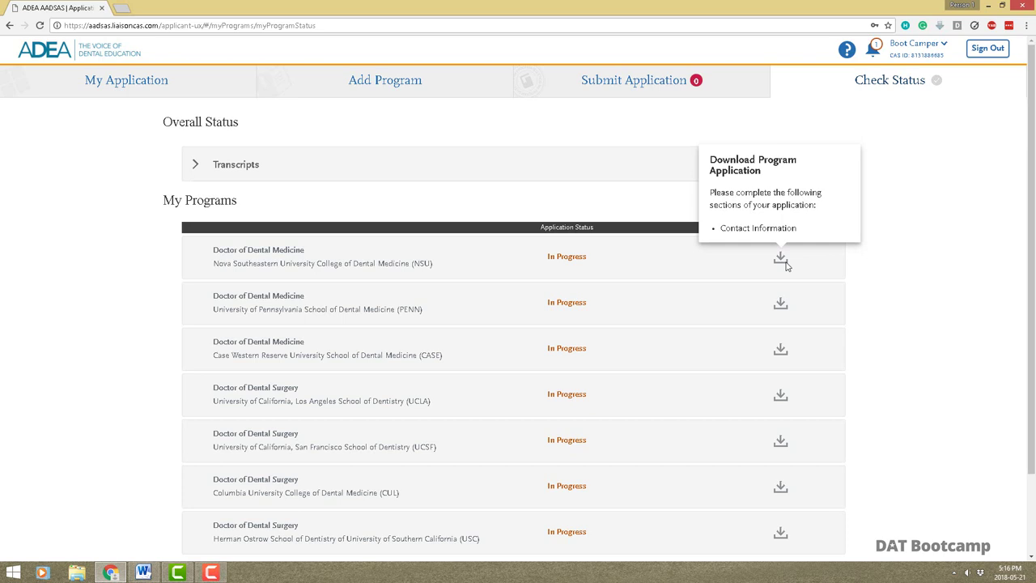
{"action": "left_click", "coordinate": [179, 91]}
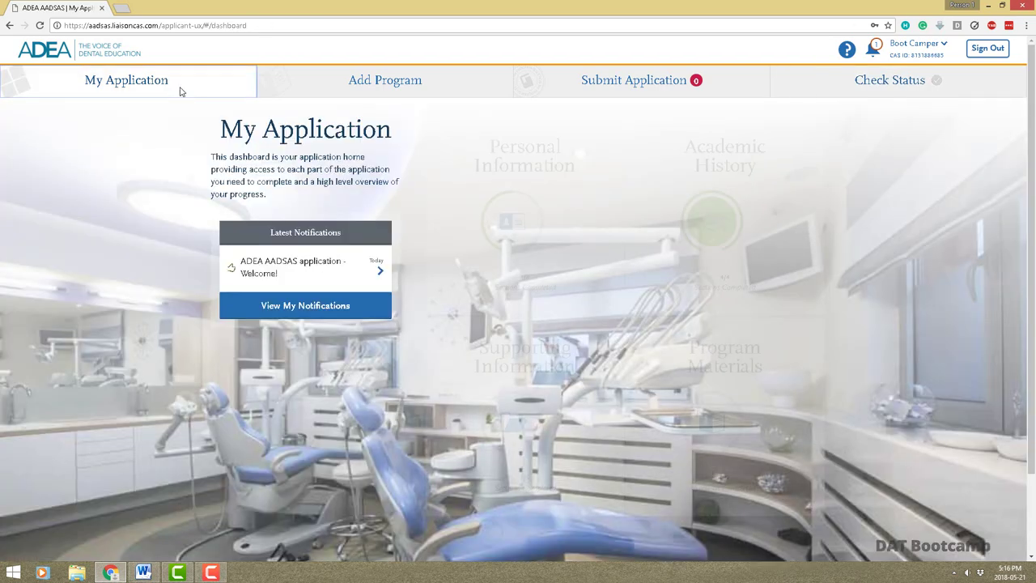